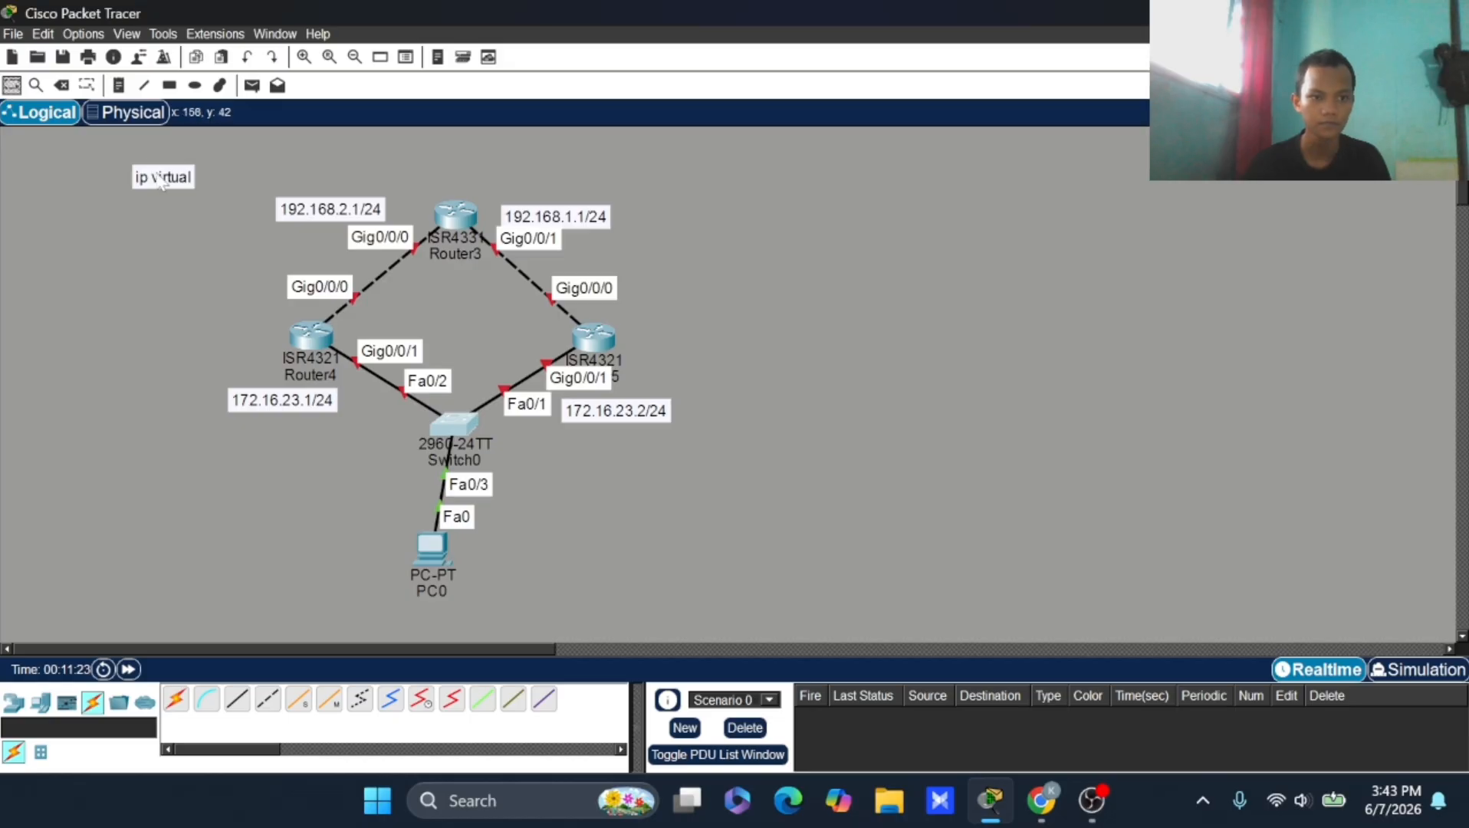
Step: Move the "ip virtual" note to the centre of the router ring and line up Switch0 and PC0 beneath it
left_click_drag(136, 181, 463, 313)
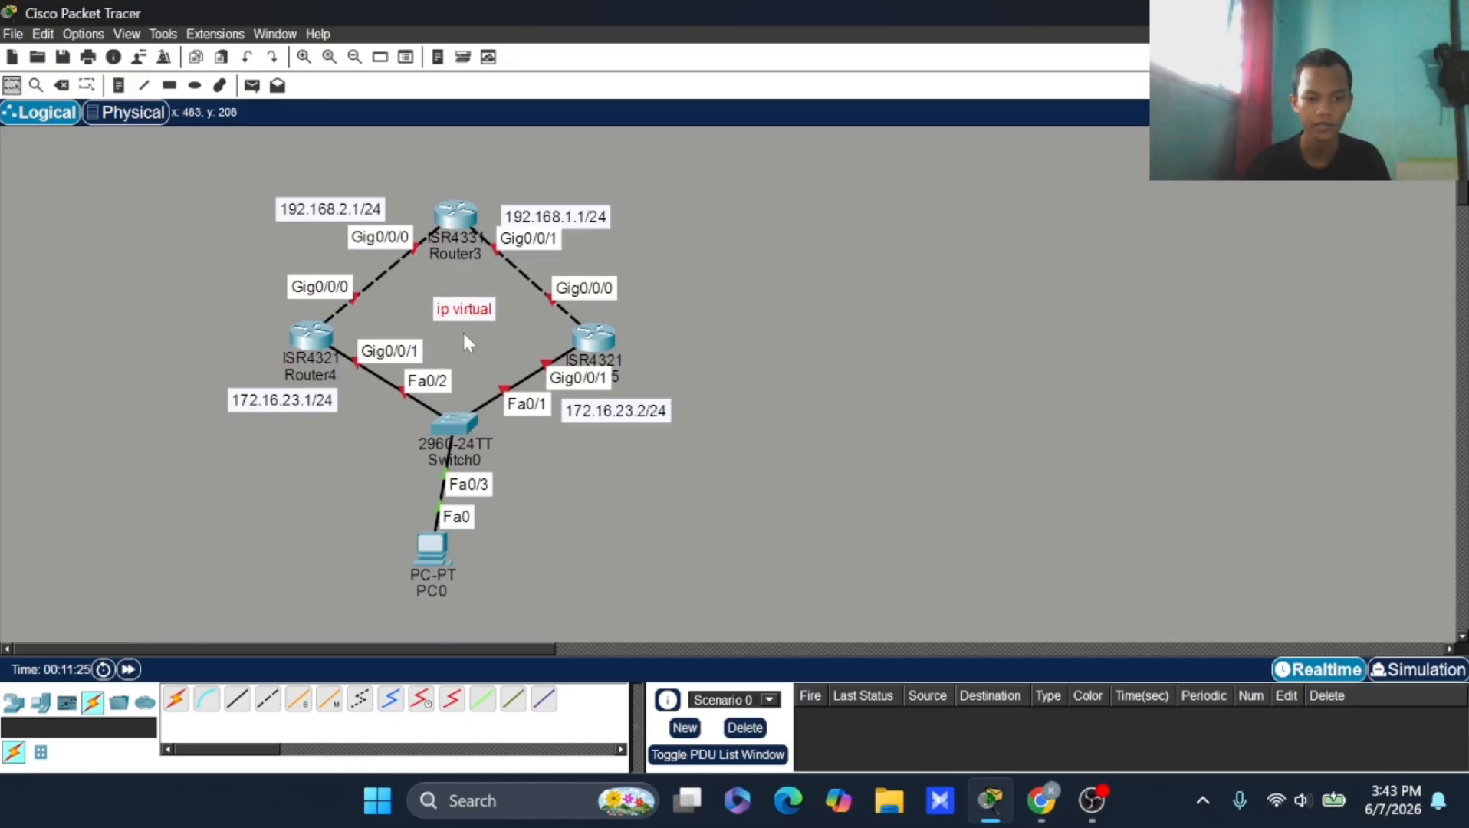
left_click_drag(457, 416, 463, 414)
left_click_drag(435, 560, 455, 557)
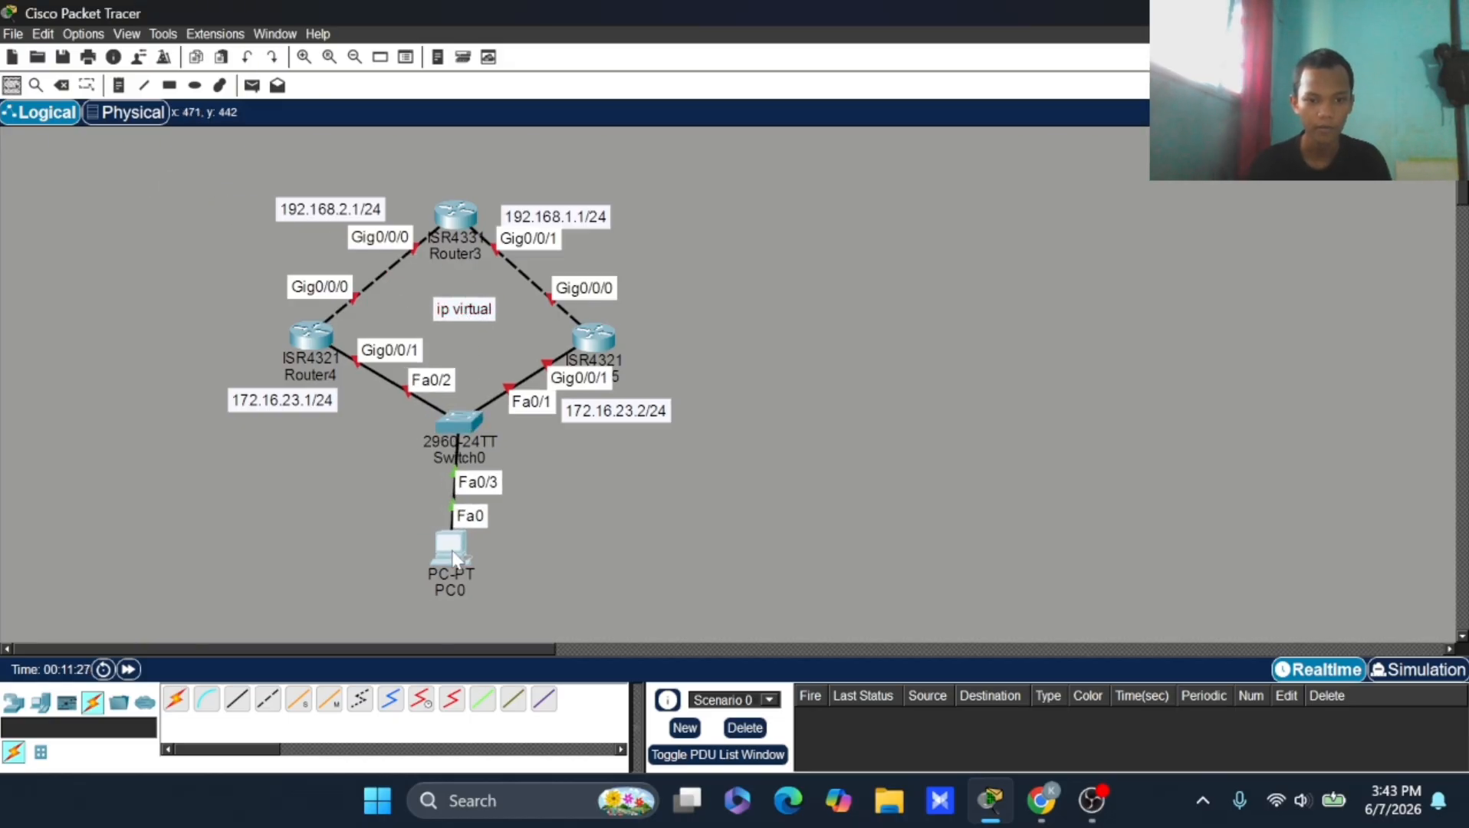
left_click(460, 317)
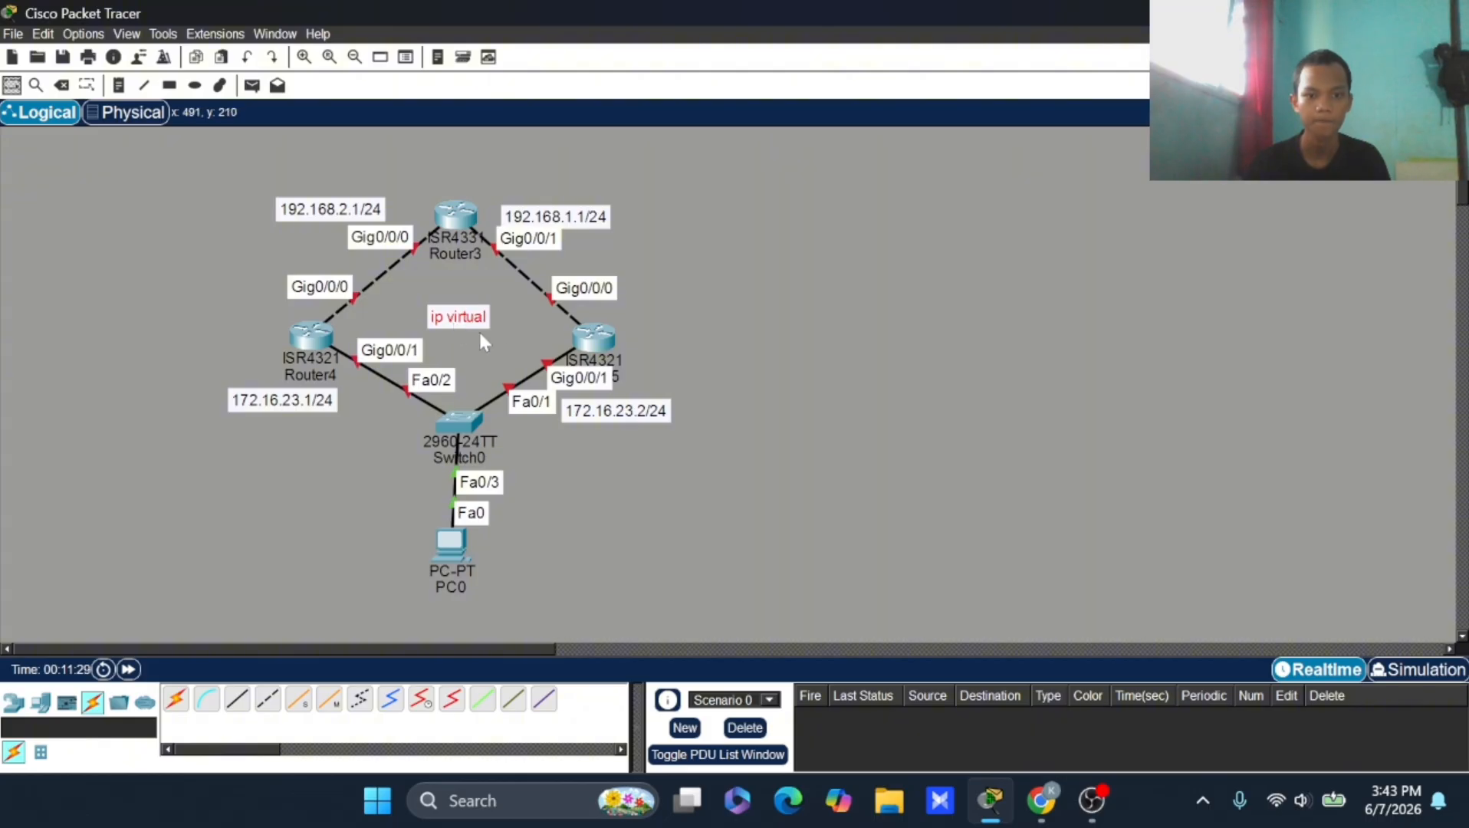
Step: Rearrange the three routers slightly higher around the "ip virtual" note and align the 172.16.23.1/24 label beneath Router4
left_click_drag(603, 346, 596, 339)
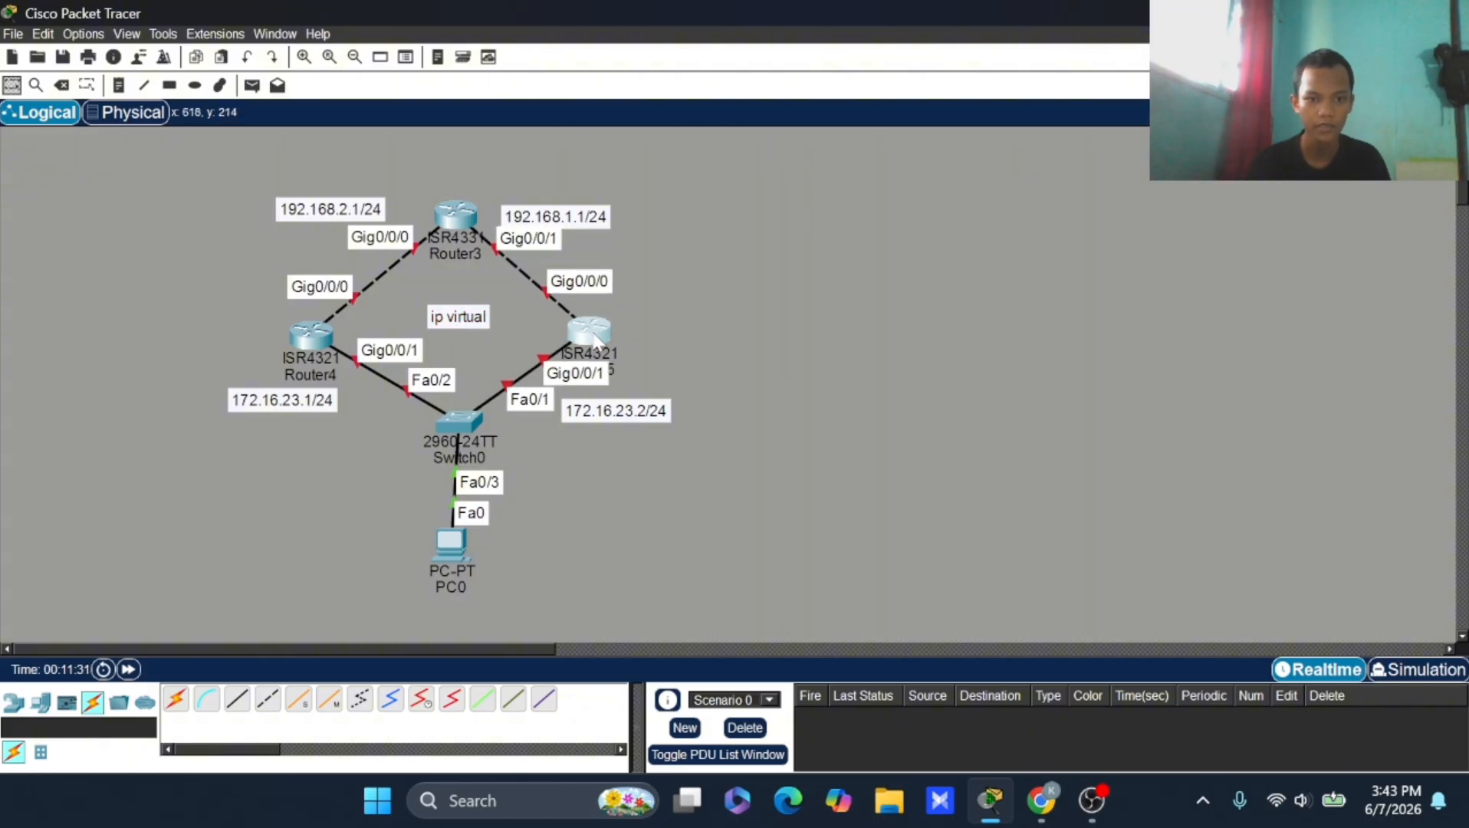
left_click_drag(457, 228, 462, 207)
left_click(314, 332)
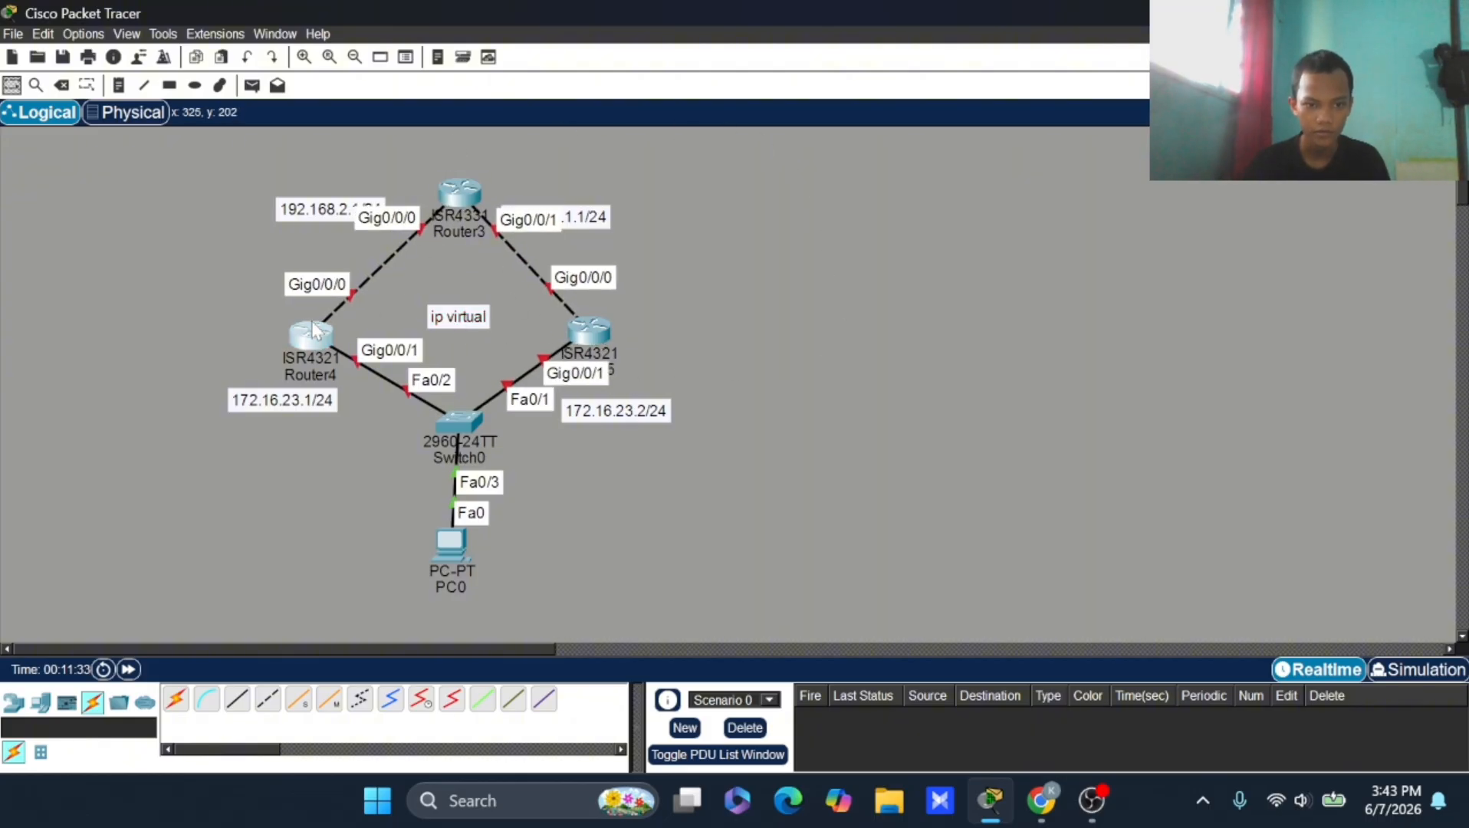
left_click_drag(314, 331, 328, 313)
left_click_drag(316, 400, 330, 397)
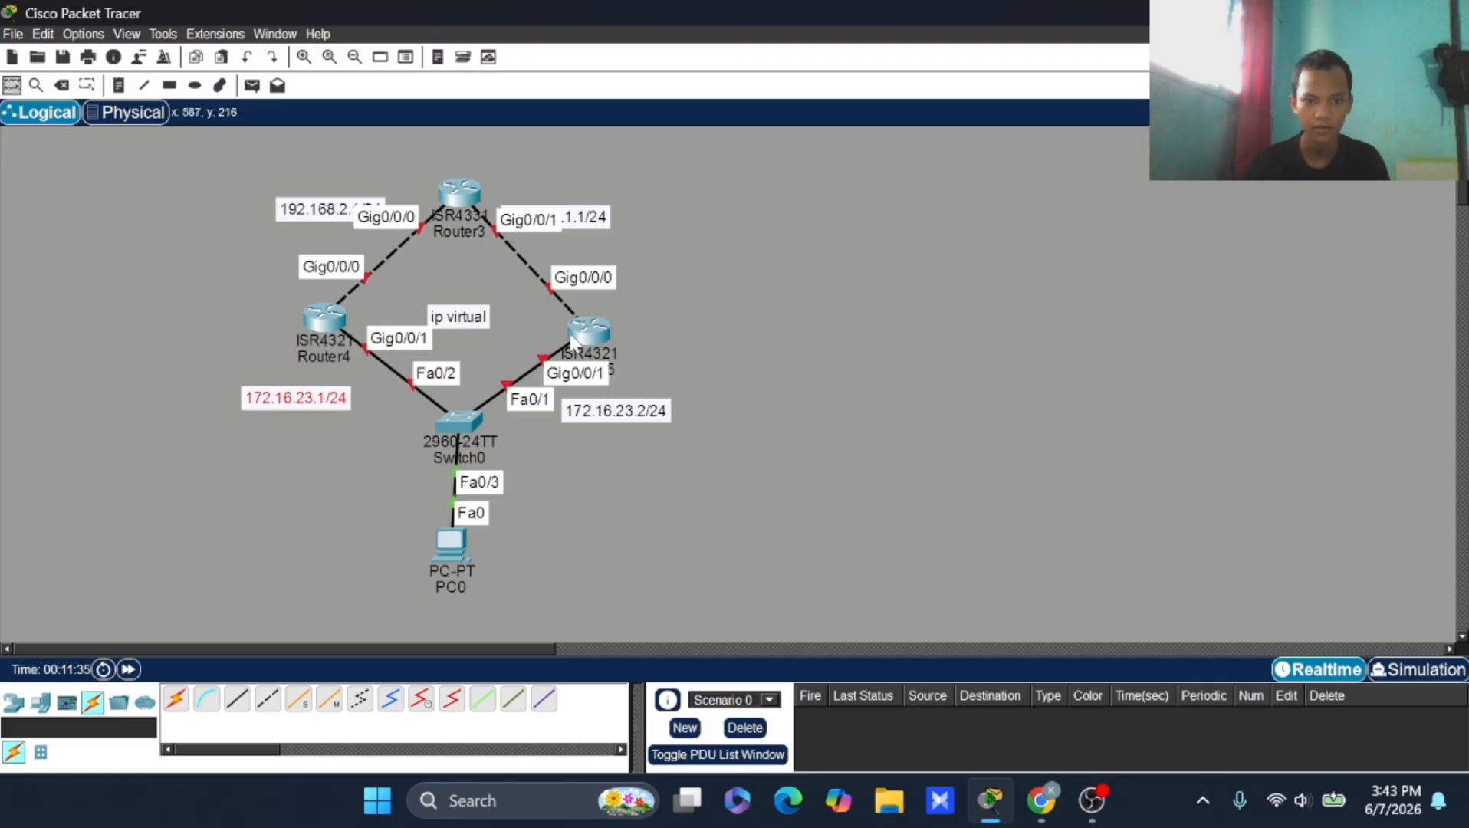
left_click_drag(574, 337, 569, 315)
Step: Rename Router3 as isp and nudge Router5 slightly upward
left_click(453, 199)
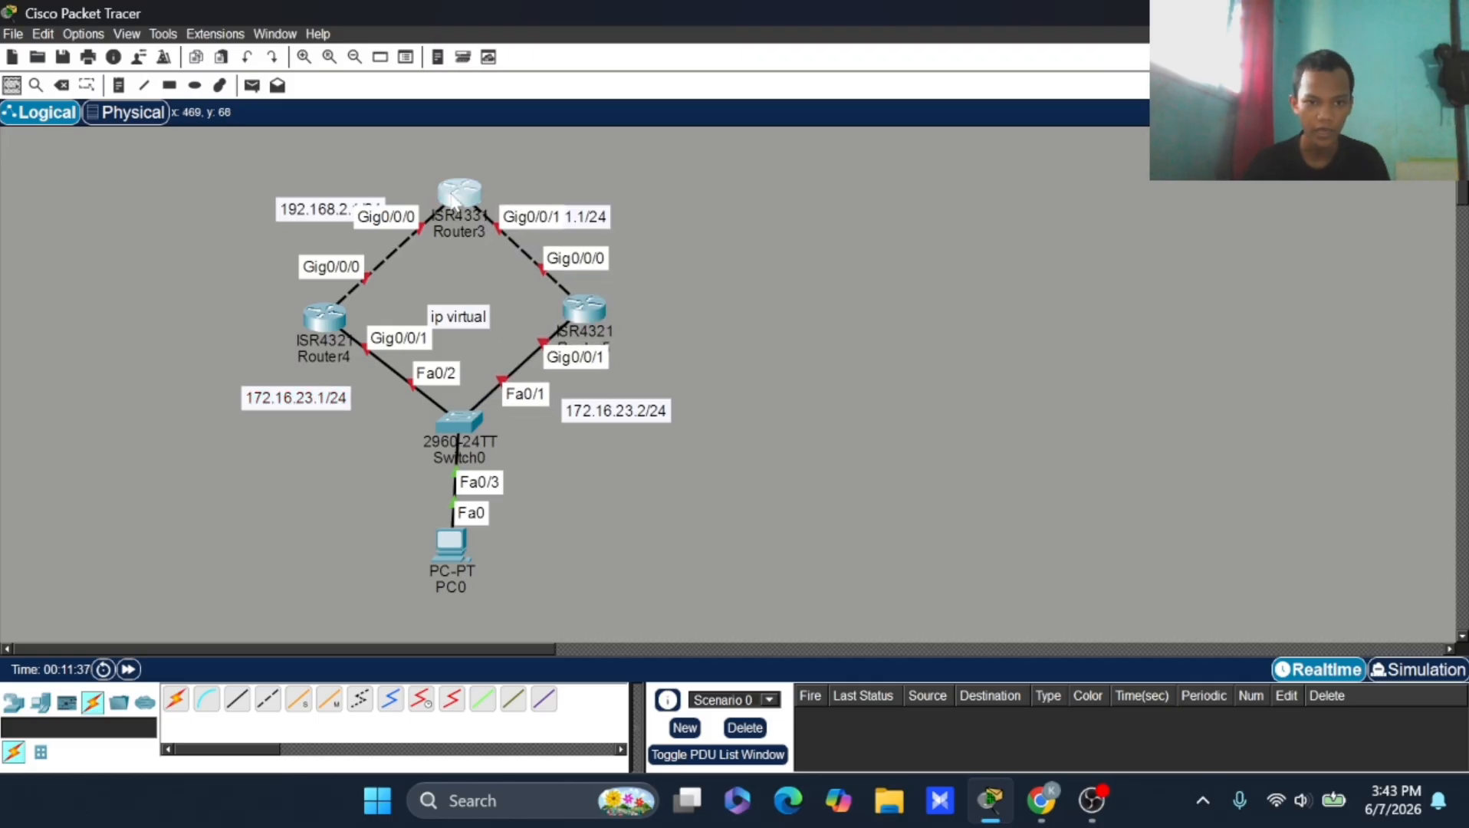
left_click(464, 220)
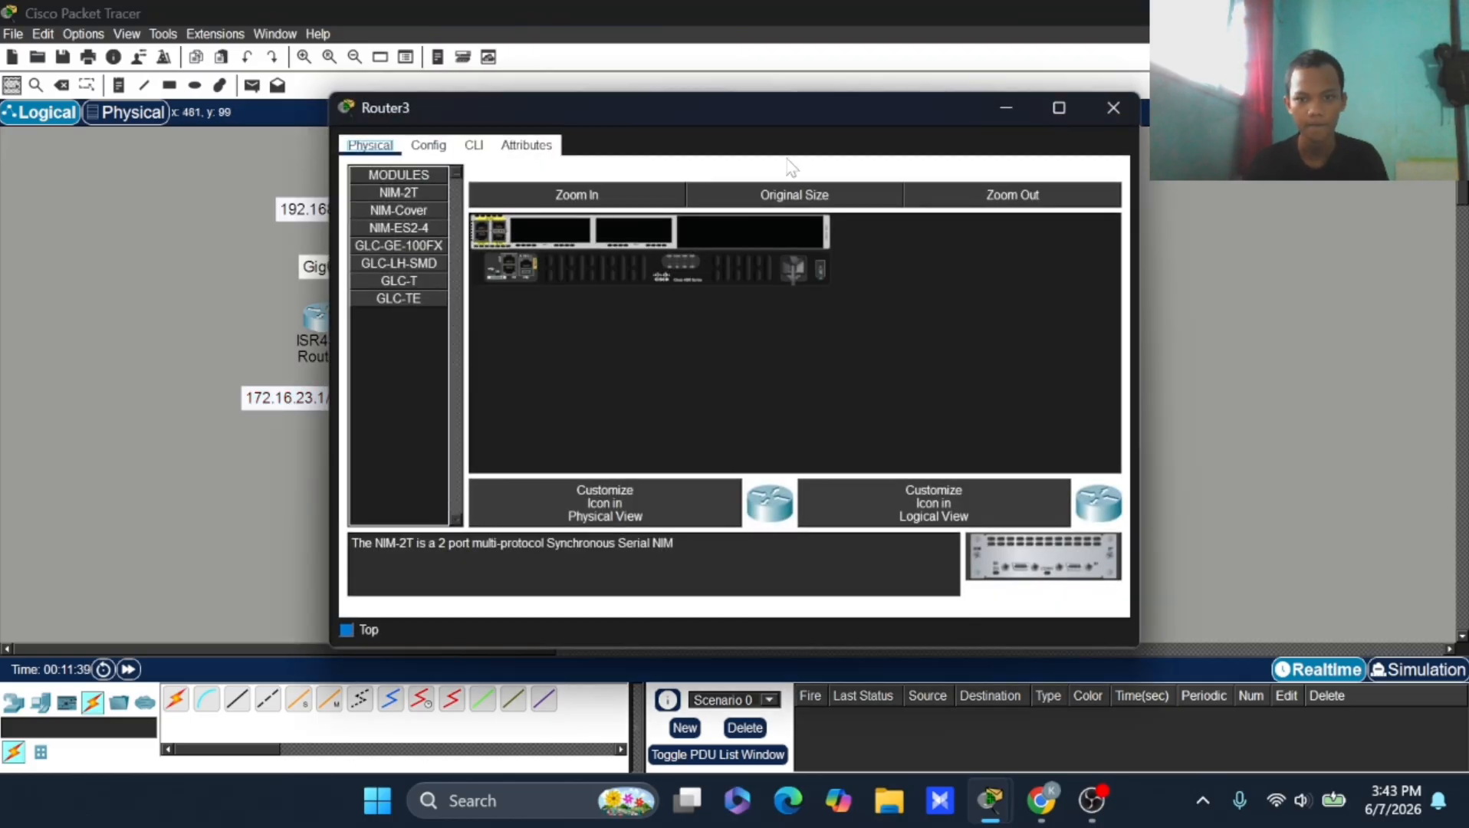
left_click(1127, 115)
left_click(457, 228)
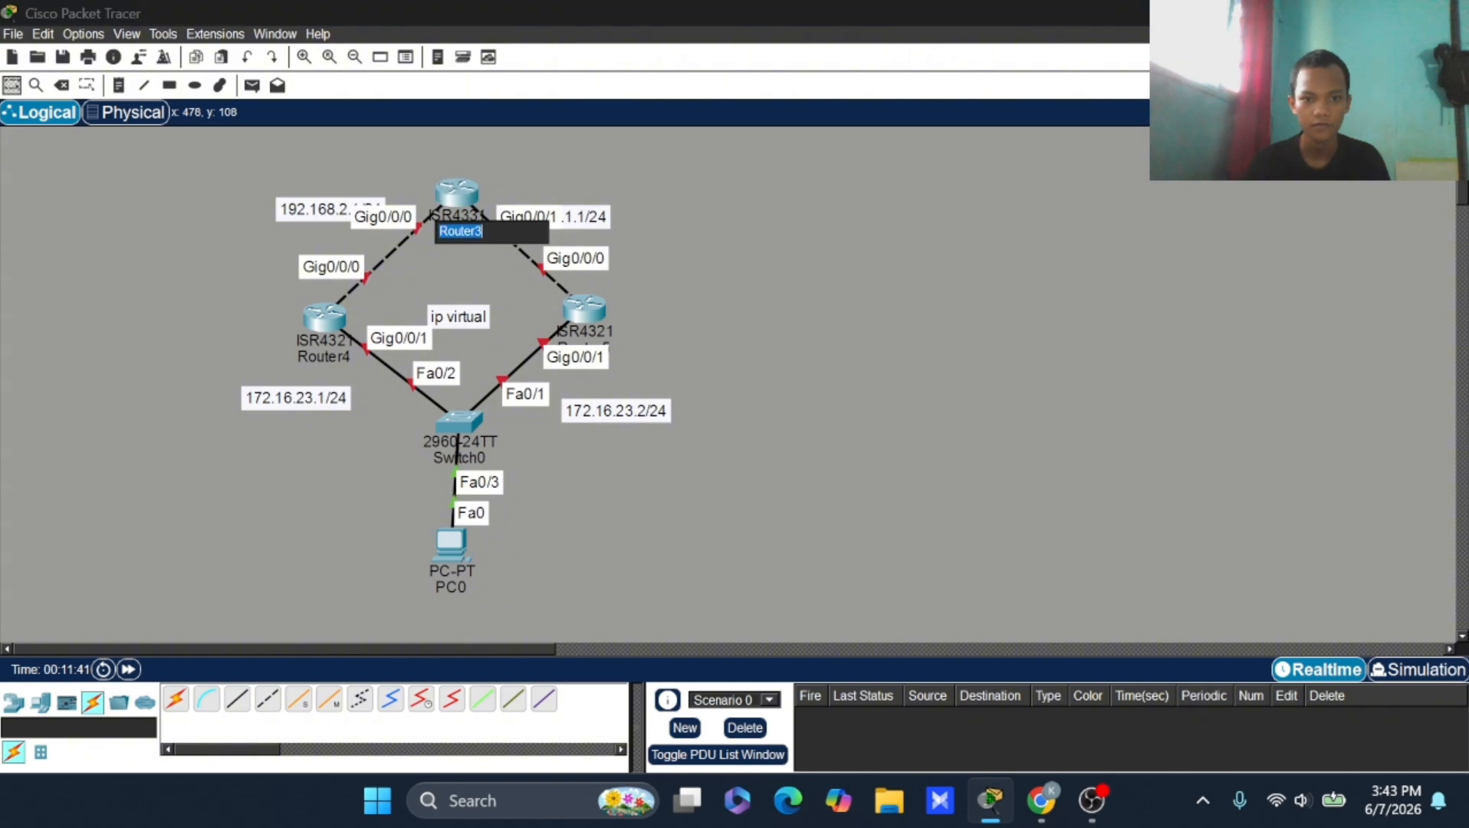
key("BackSpace")
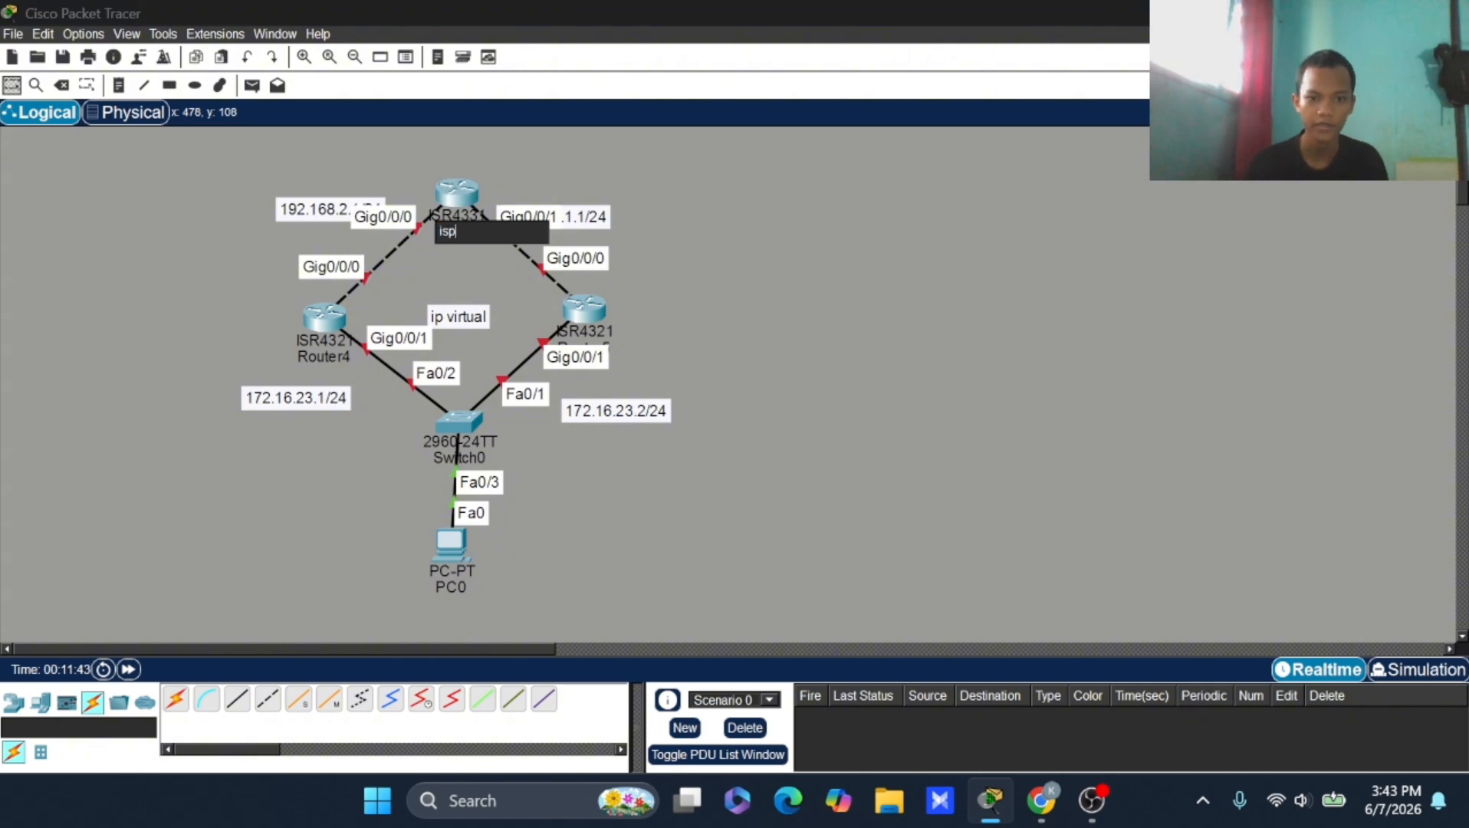
left_click_drag(593, 305, 542, 348)
Step: Switch to the browser presentation, advance to the HSRP Priority & Preemption slide, and return to Packet Tracer
left_click(615, 339)
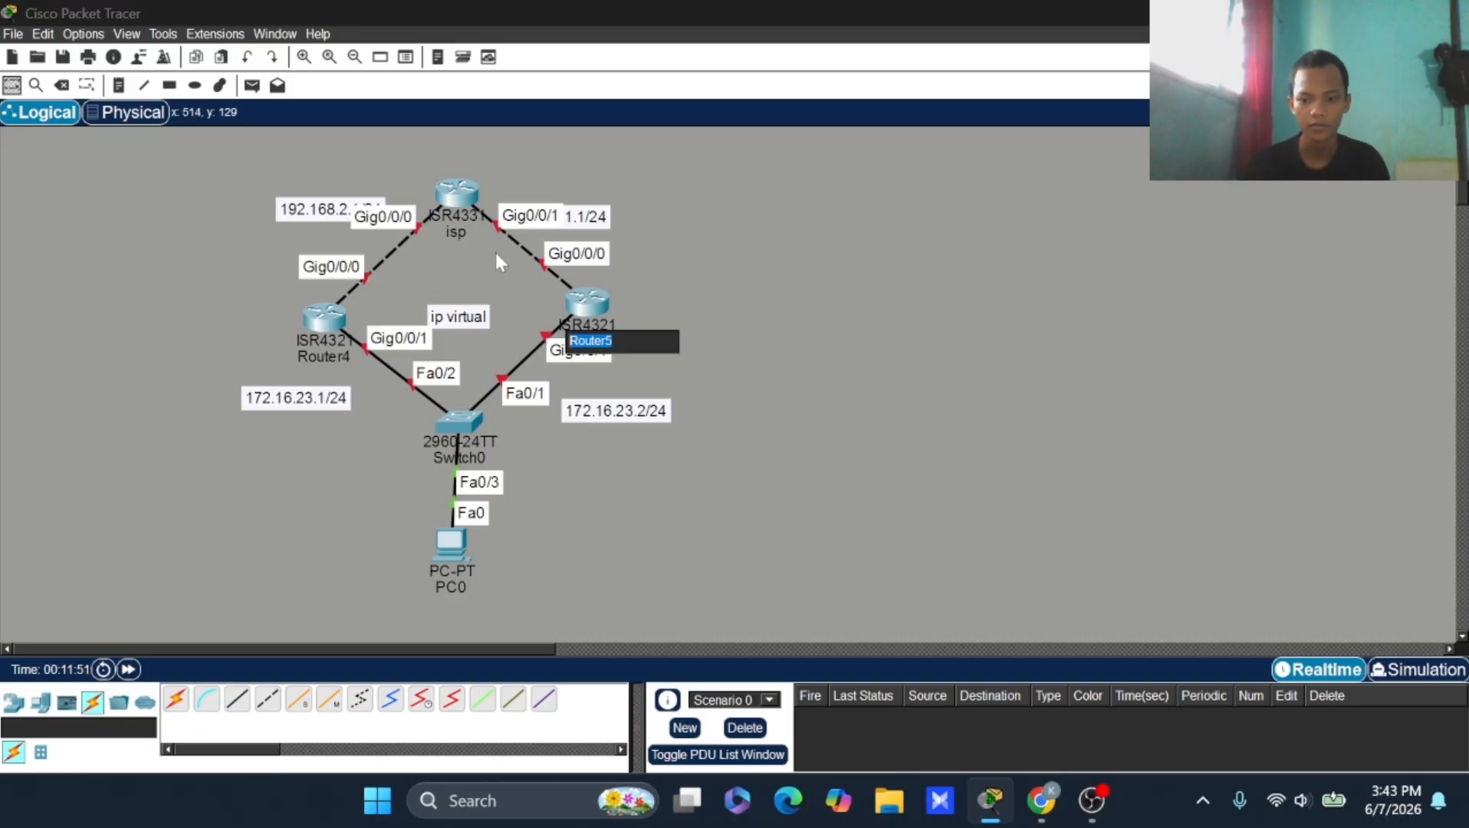
left_click(1035, 796)
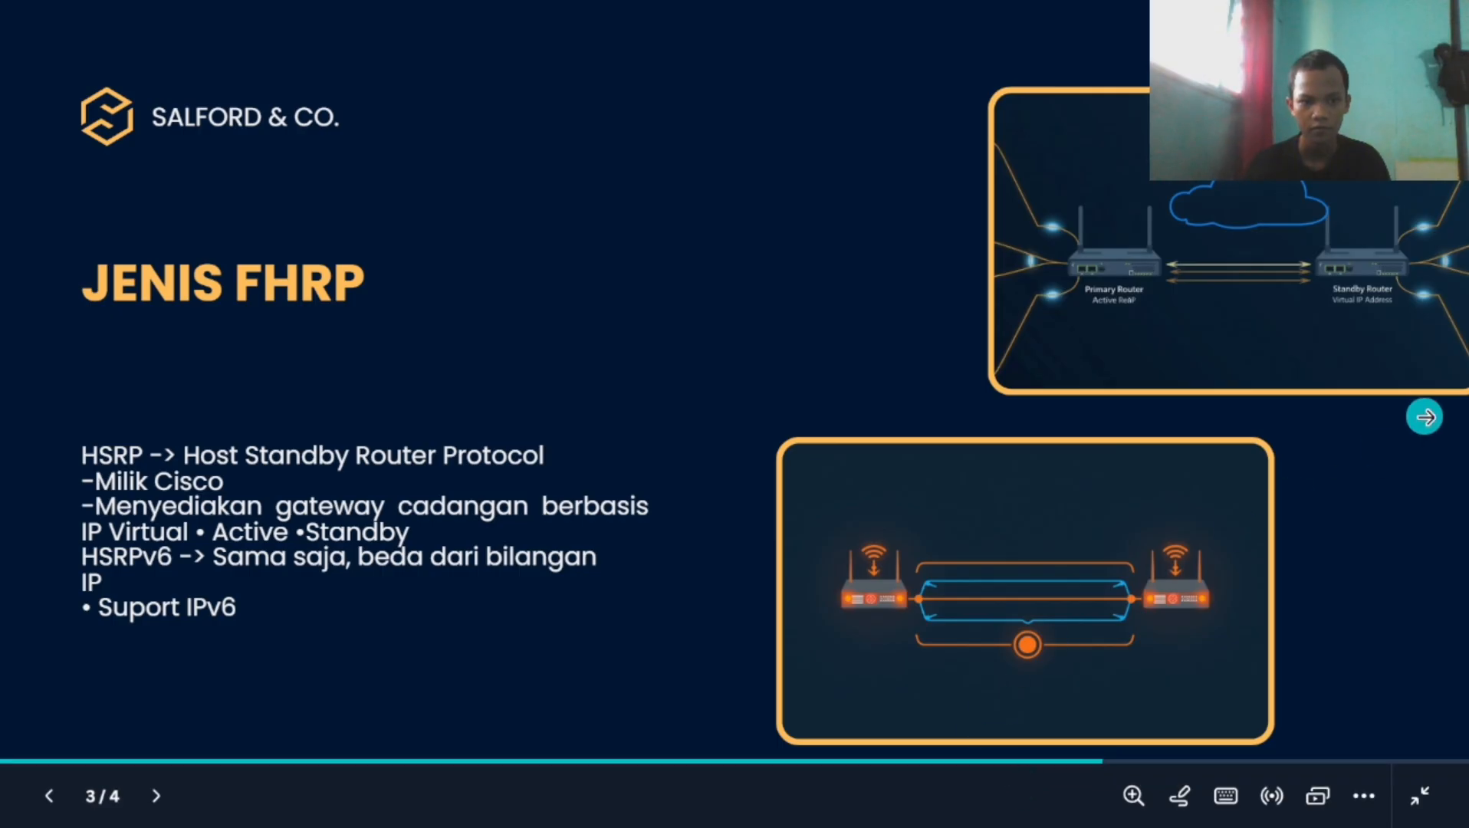
left_click(1423, 418)
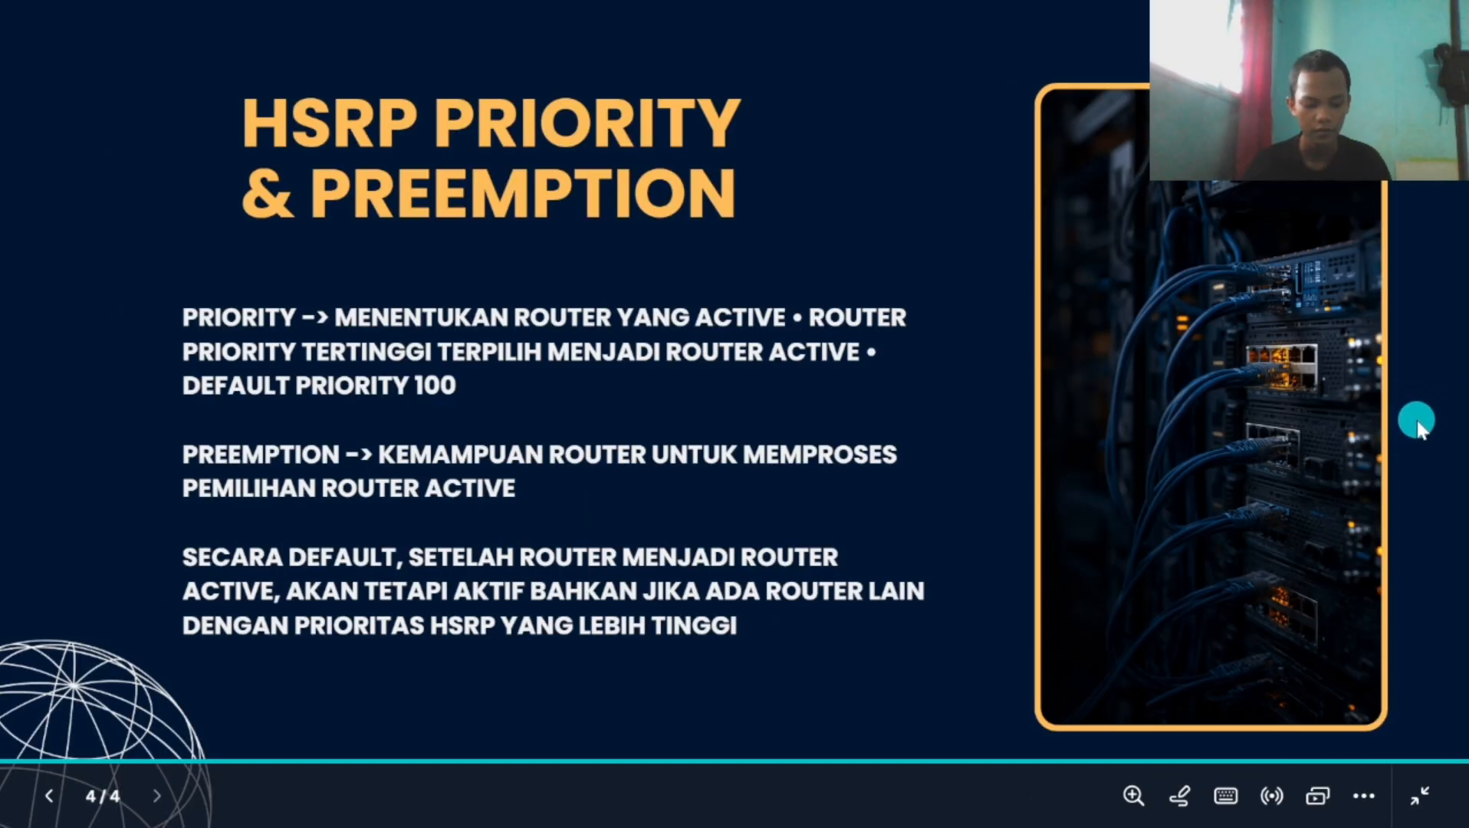
key("alt+Tab")
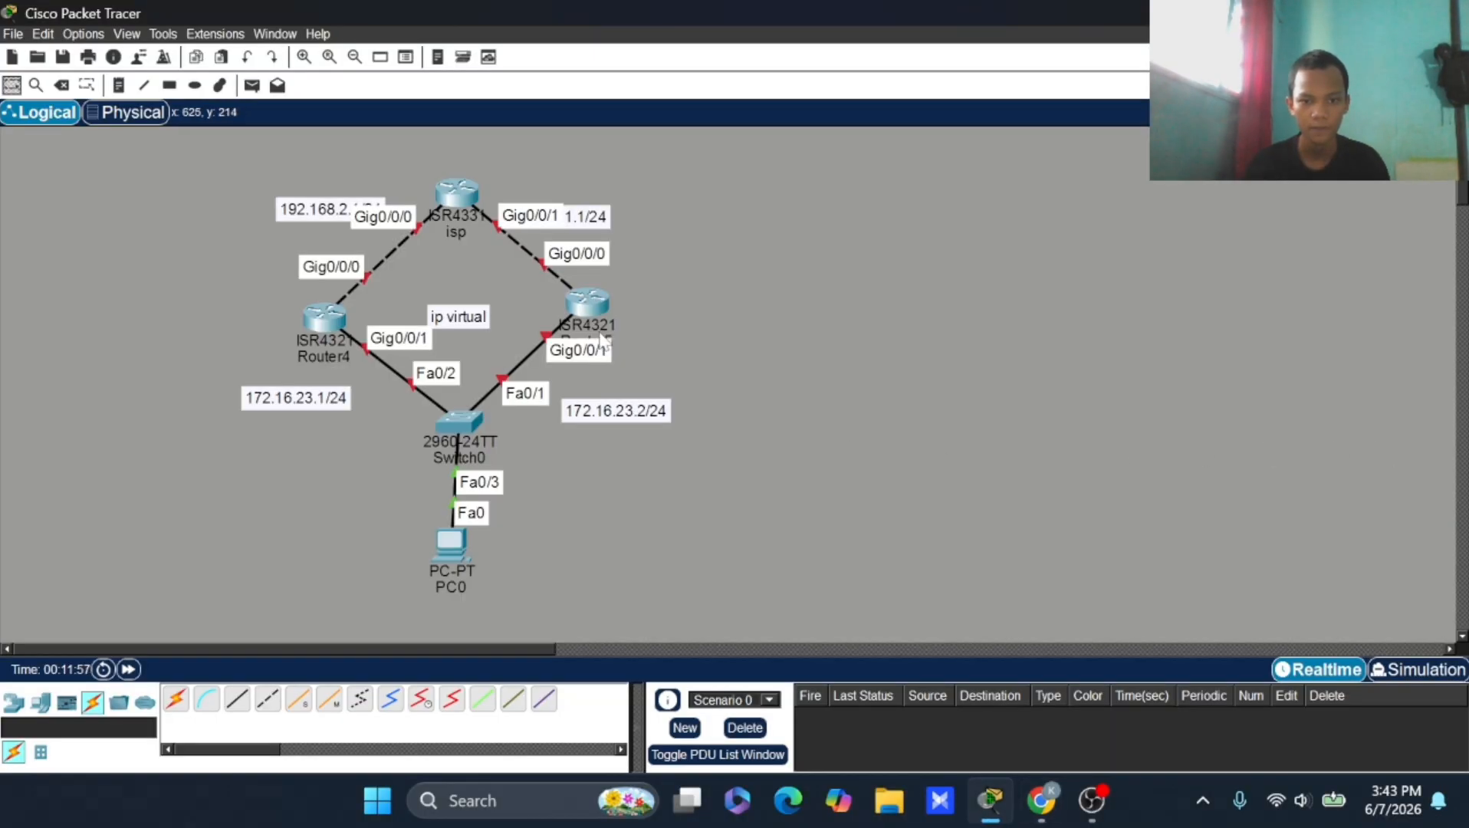
Step: Give Router5 a short name, reposition it, and rename Router4 as r2
left_click_drag(602, 328, 598, 307)
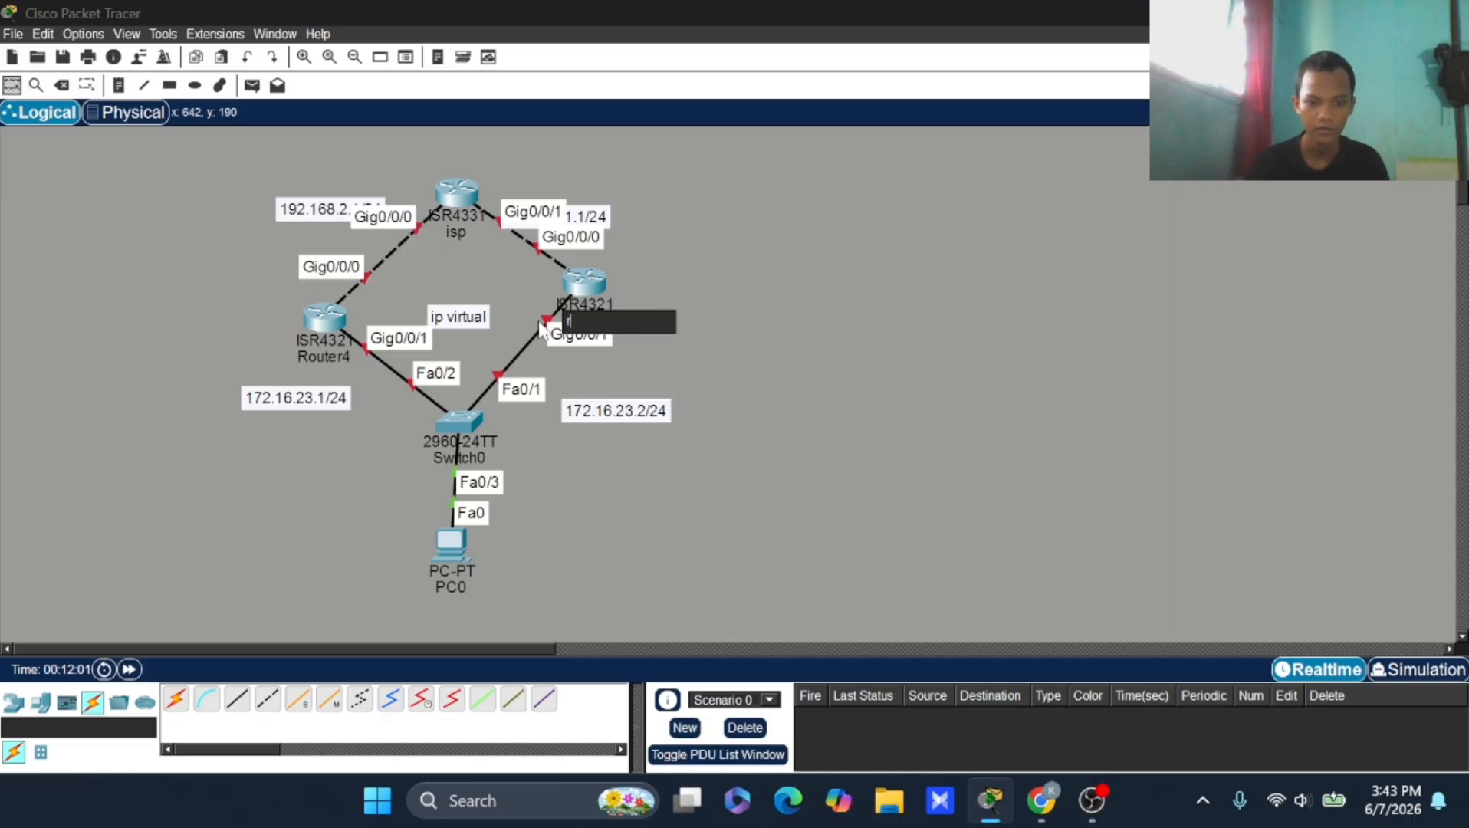
left_click_drag(566, 261, 568, 288)
left_click(344, 358)
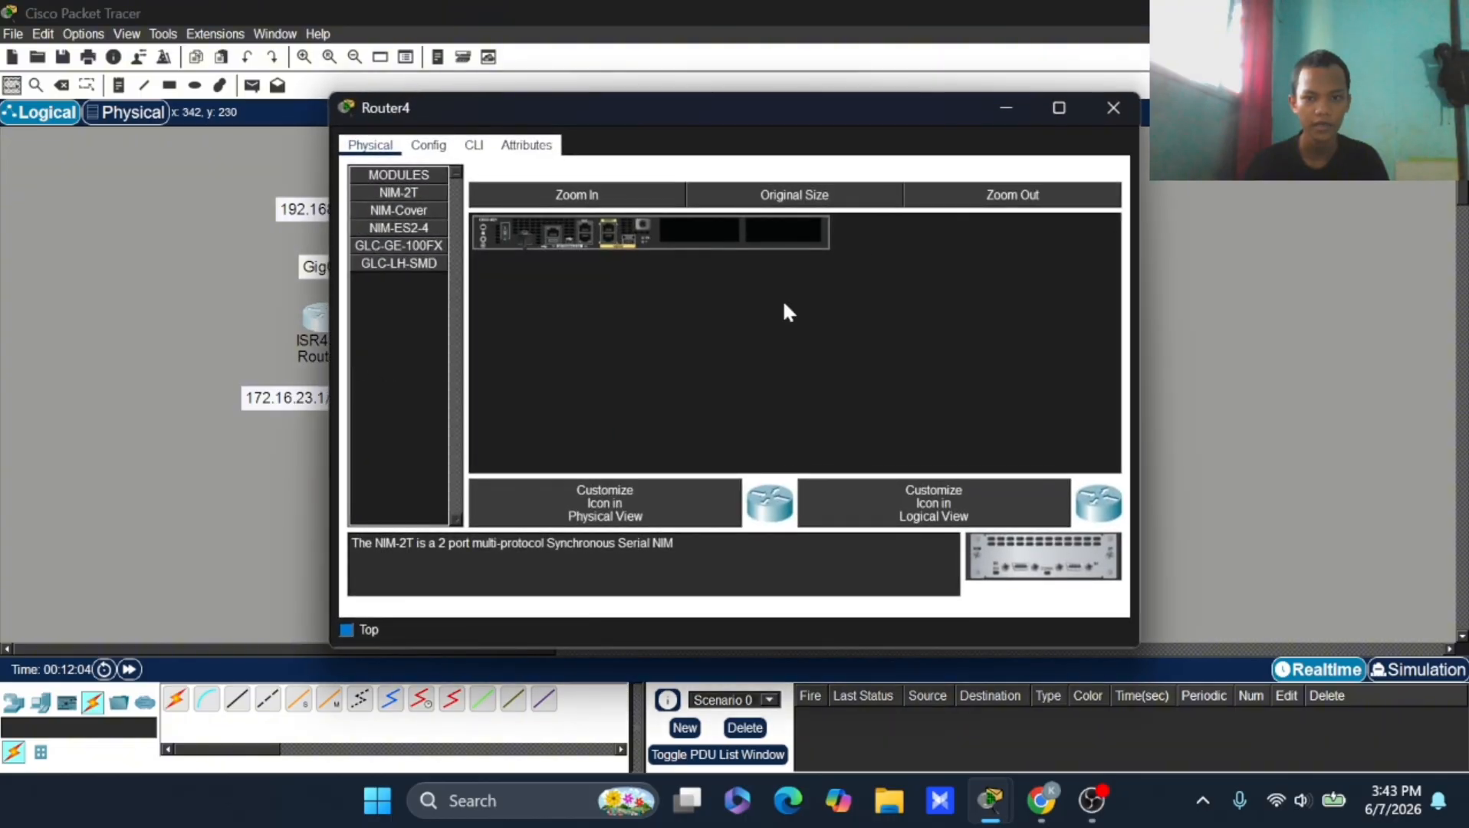
left_click(1110, 107)
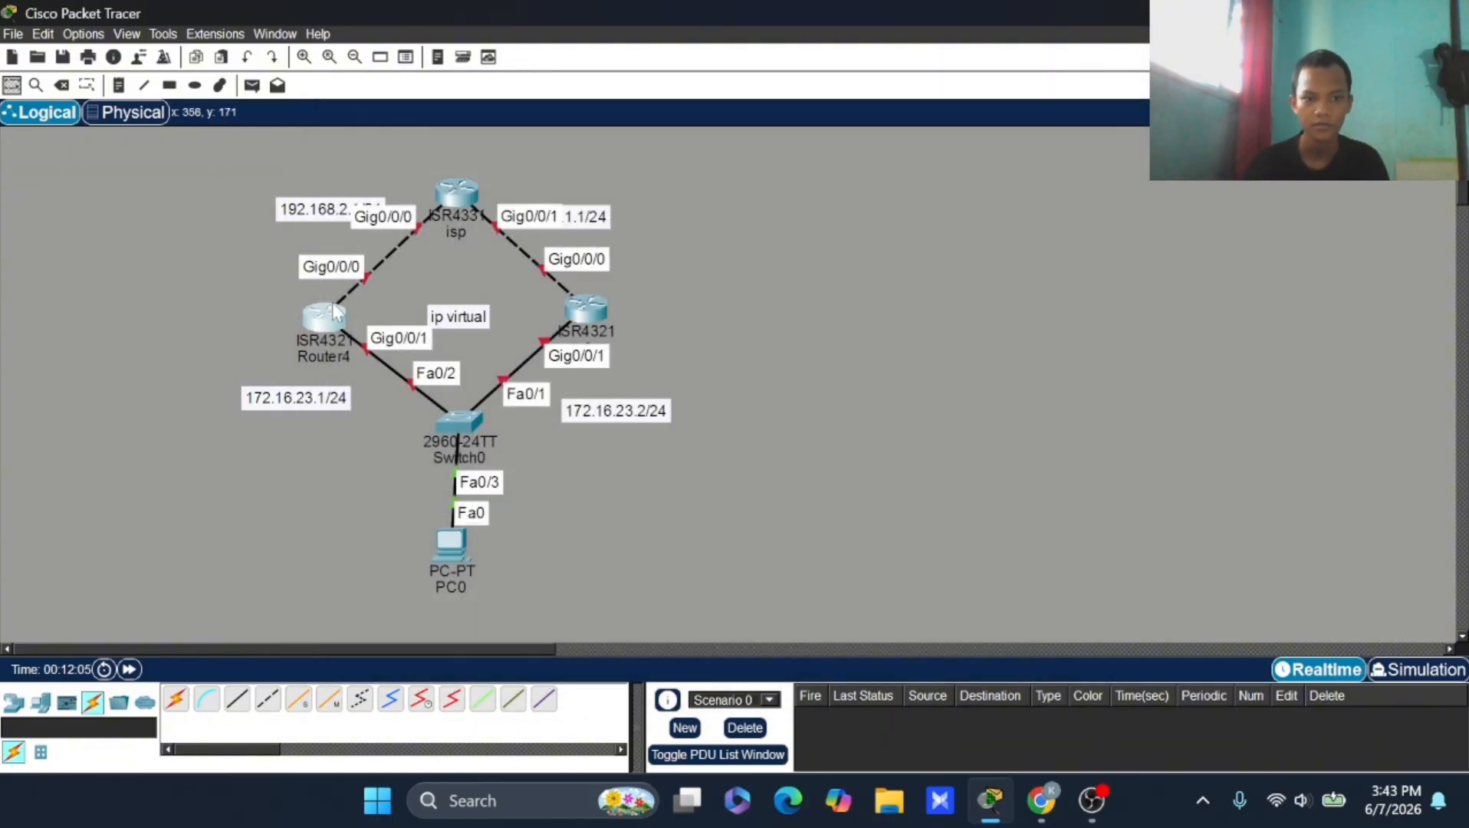
double_click(320, 356)
type("r2")
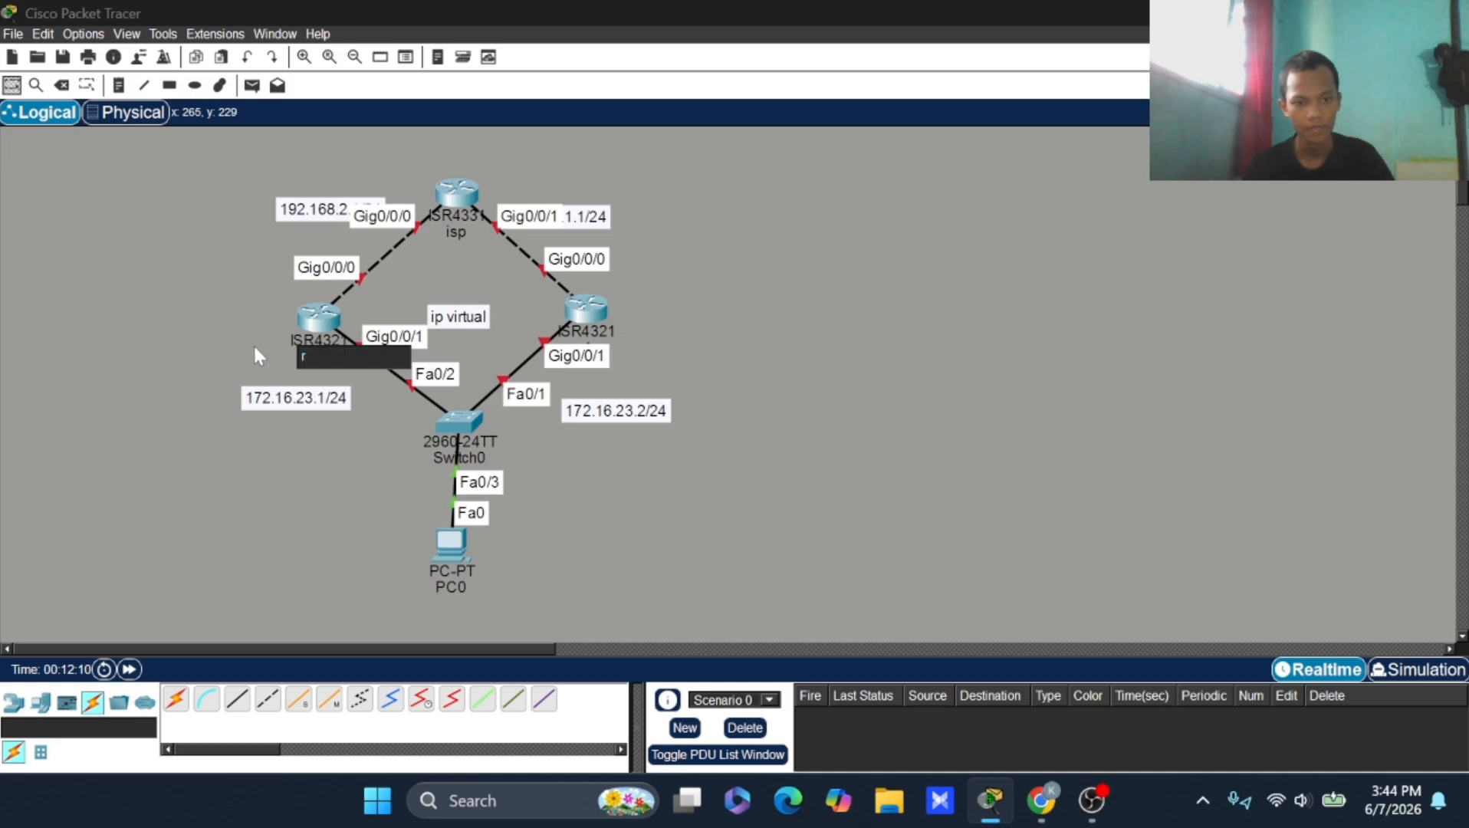
left_click(696, 358)
Step: Raise the isp router slightly and move the 192.168.2.1/24 and 192.168.1.1/24 labels clear of its port labels
left_click_drag(456, 192, 460, 186)
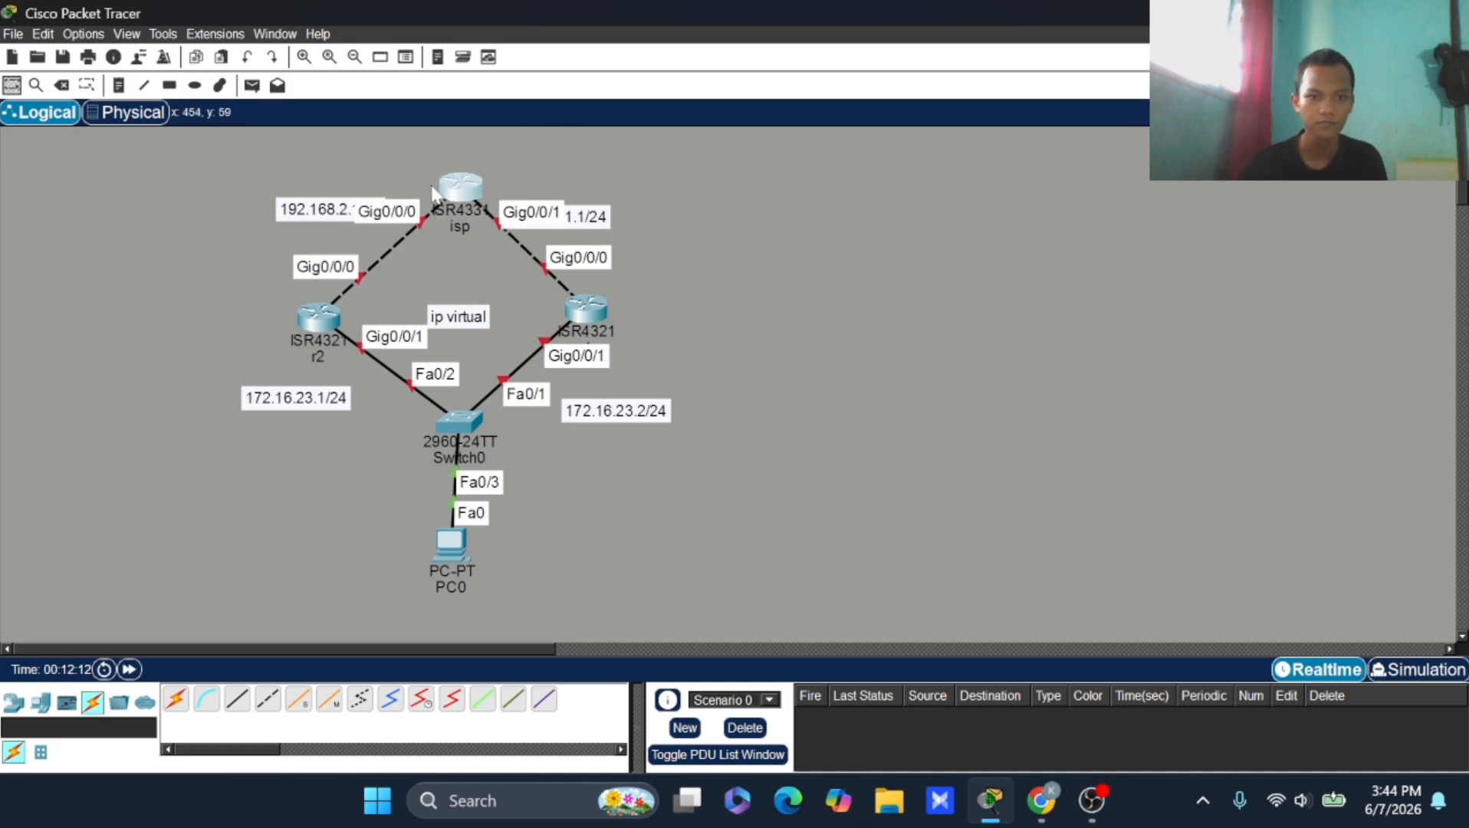
left_click_drag(316, 211, 297, 201)
left_click_drag(571, 212, 529, 185)
Step: Open the isp router's command line beside the topology, answer no to the initial configuration dialog, and start the session
double_click(460, 186)
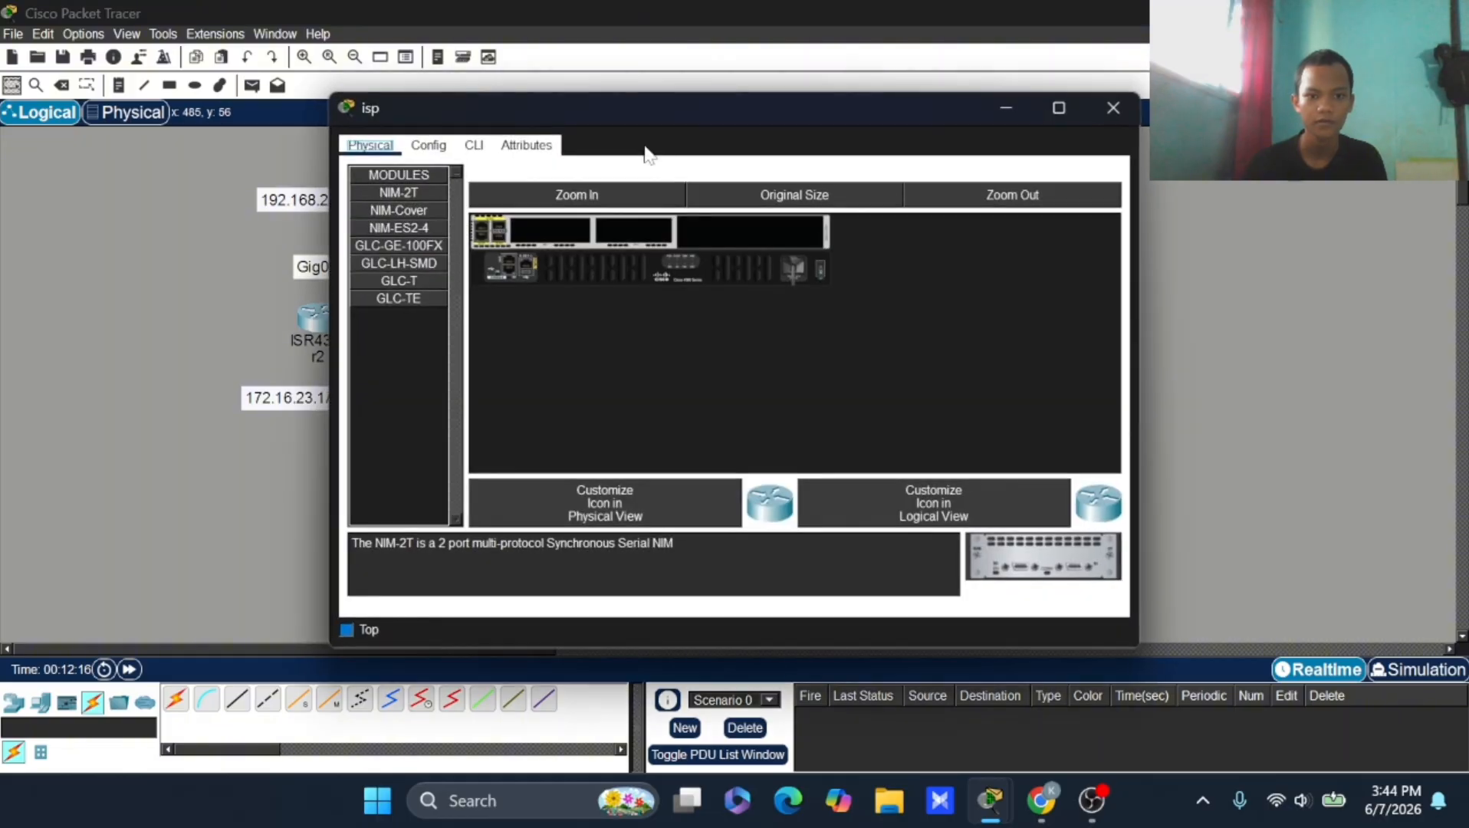
left_click_drag(702, 117, 517, 128)
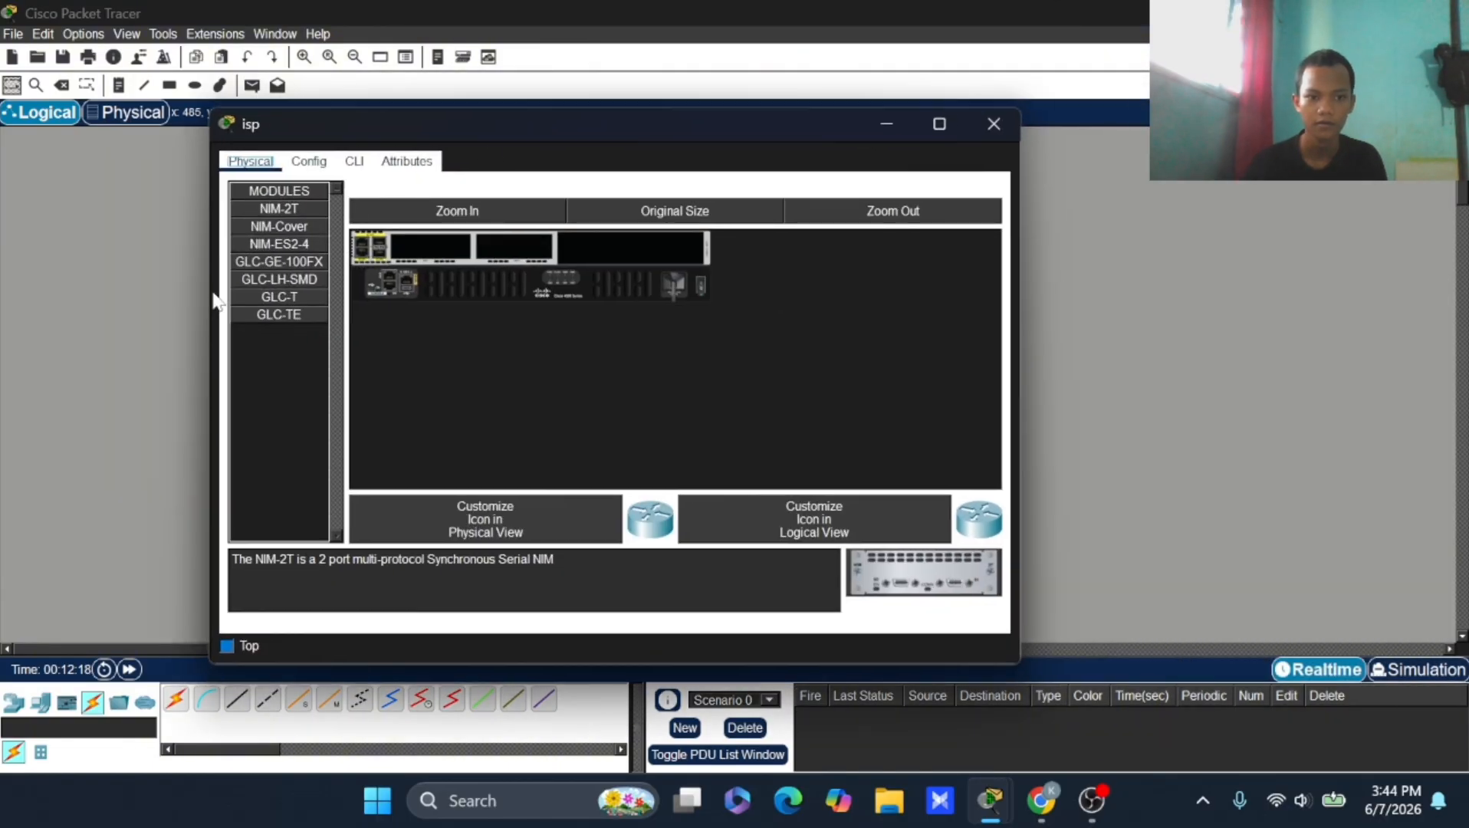
left_click_drag(424, 134, 891, 138)
left_click(821, 158)
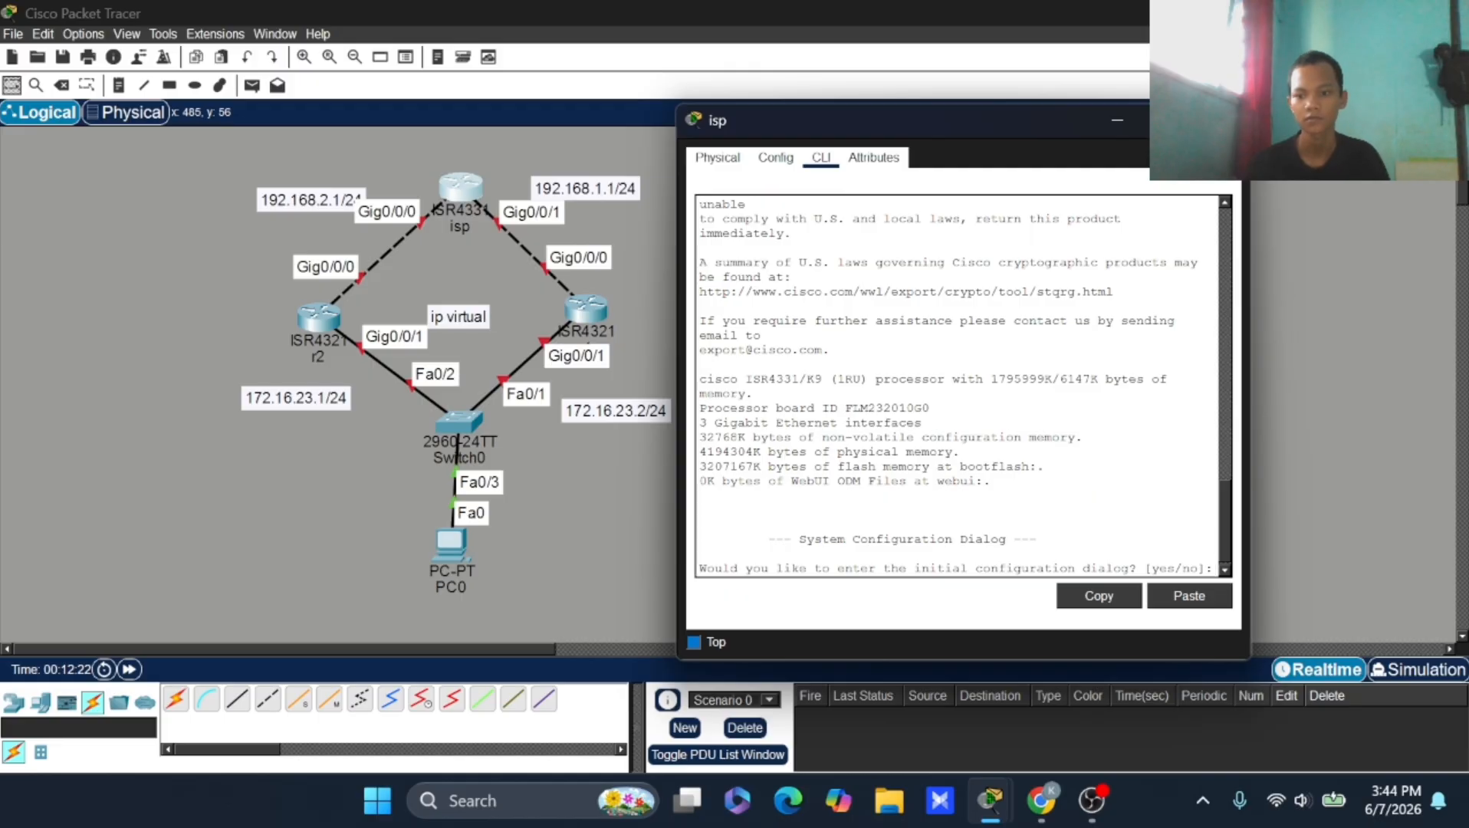
type("no")
key("Return")
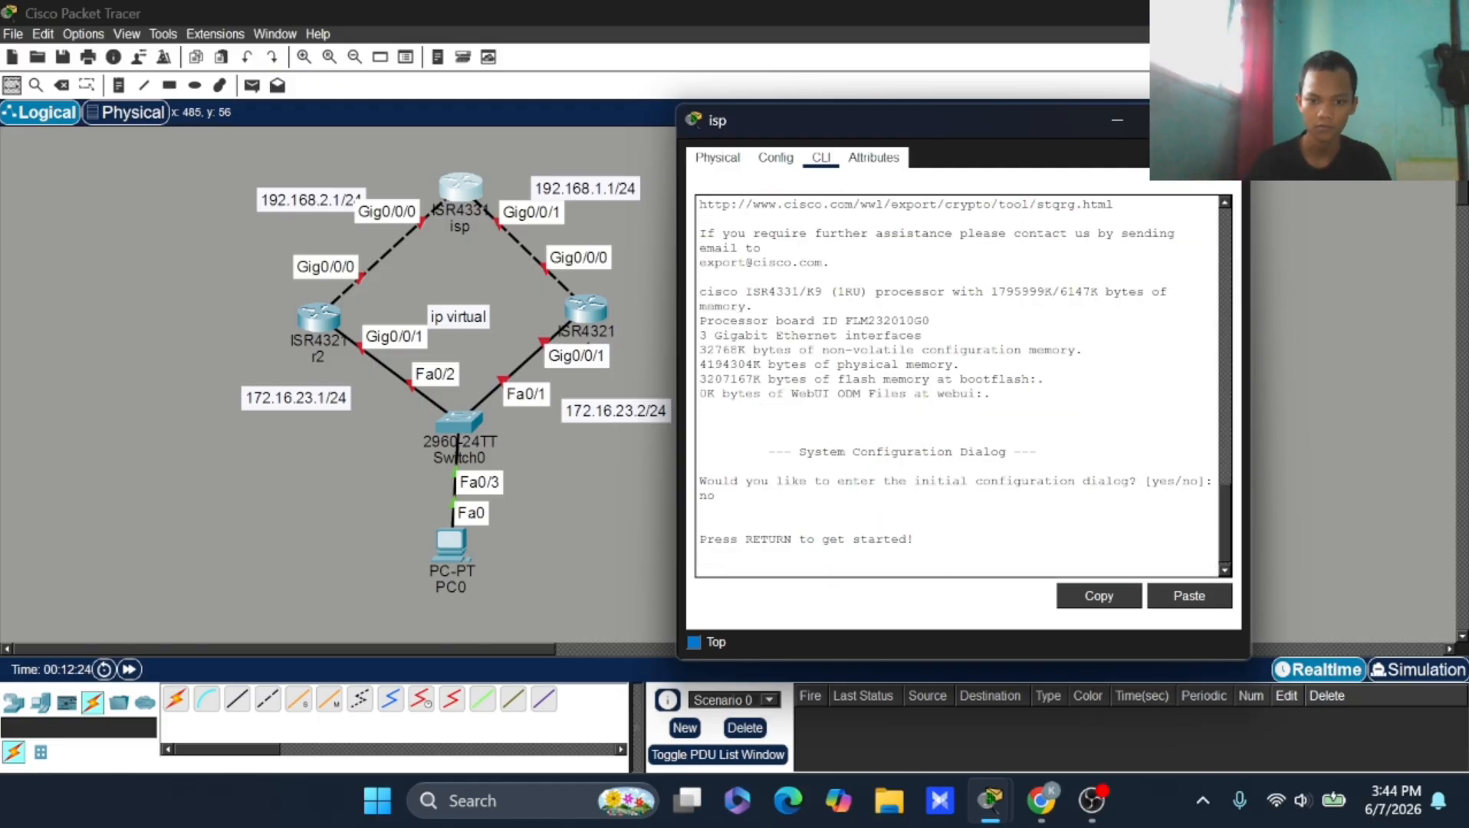
key("Return")
Step: Enter privileged mode with en and global configuration mode with conf t on the isp router
type("er>en")
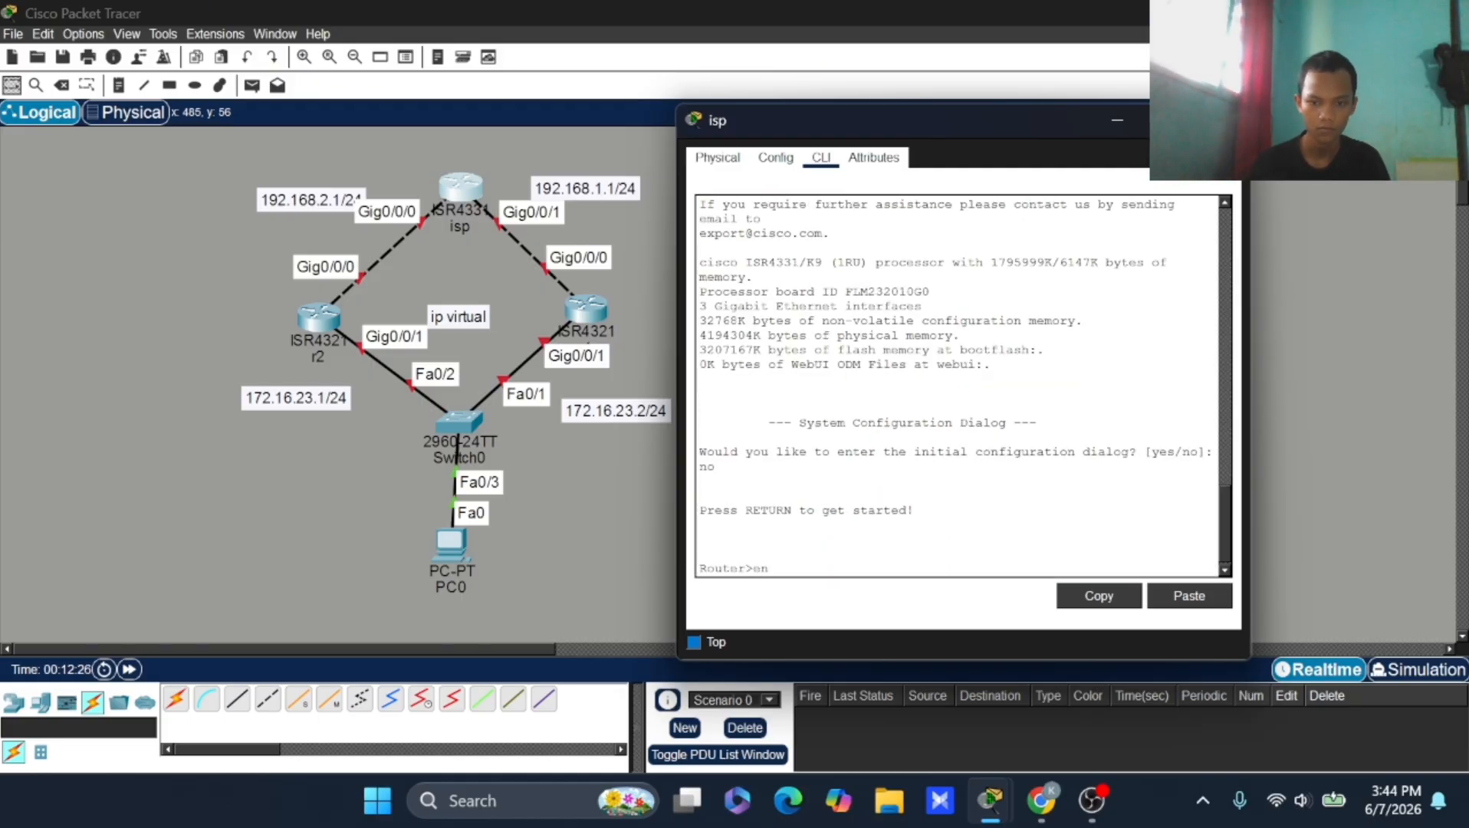
key("Return")
type("c")
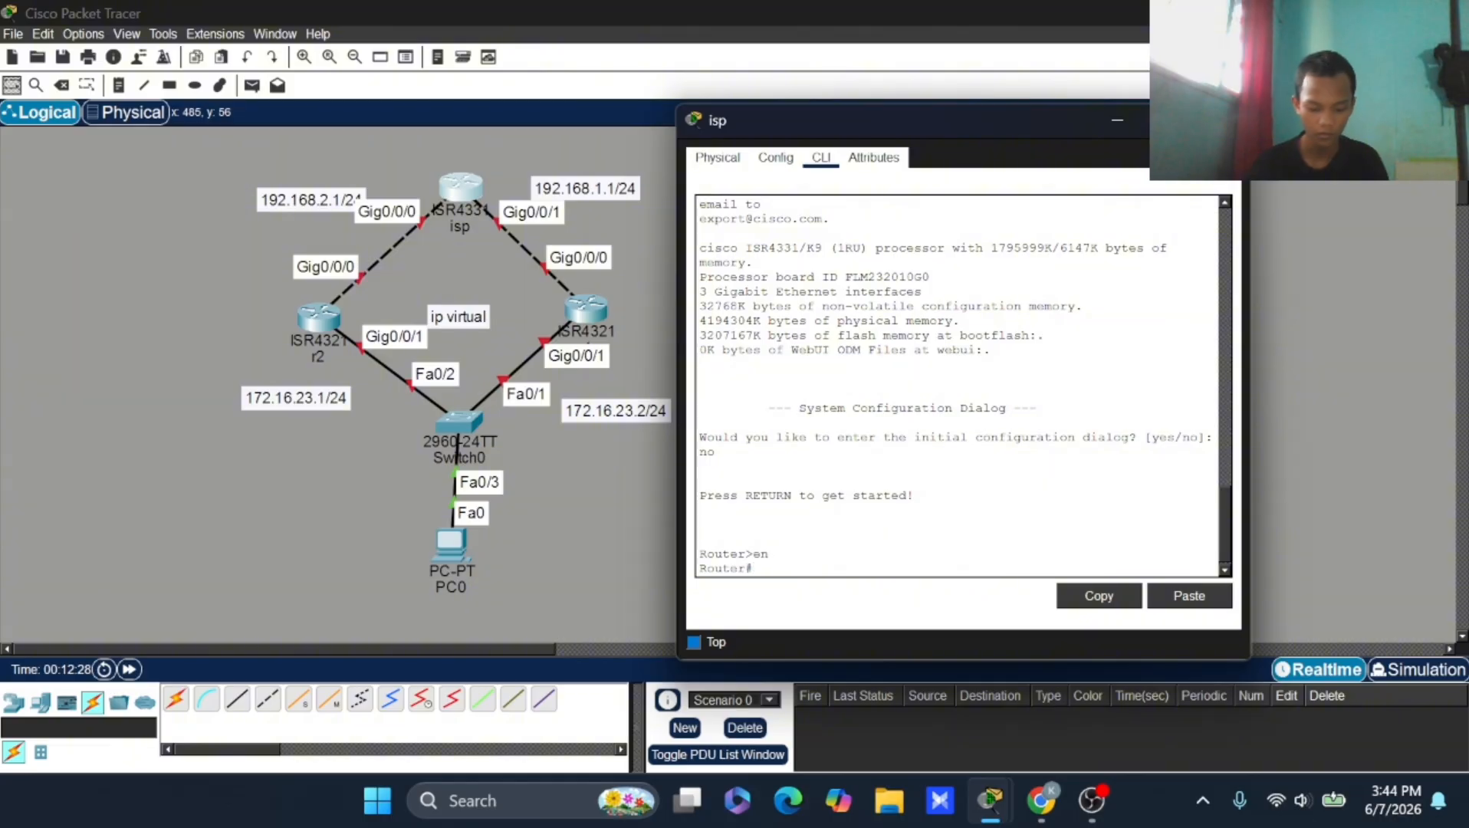
type("onf t")
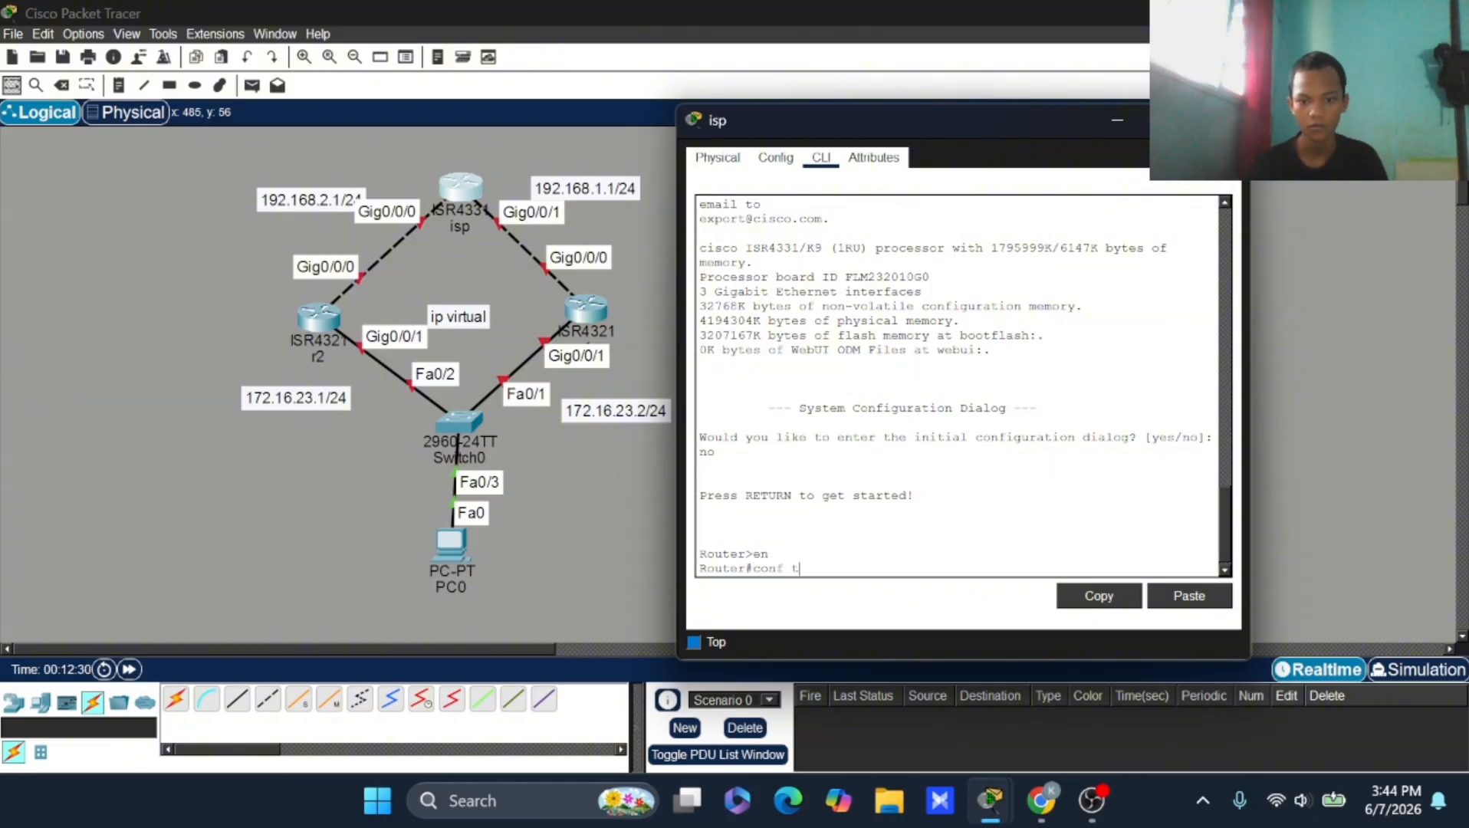
key("Return")
Step: Select interface g0/0/1 on the isp router and enable it with no sh
type("int")
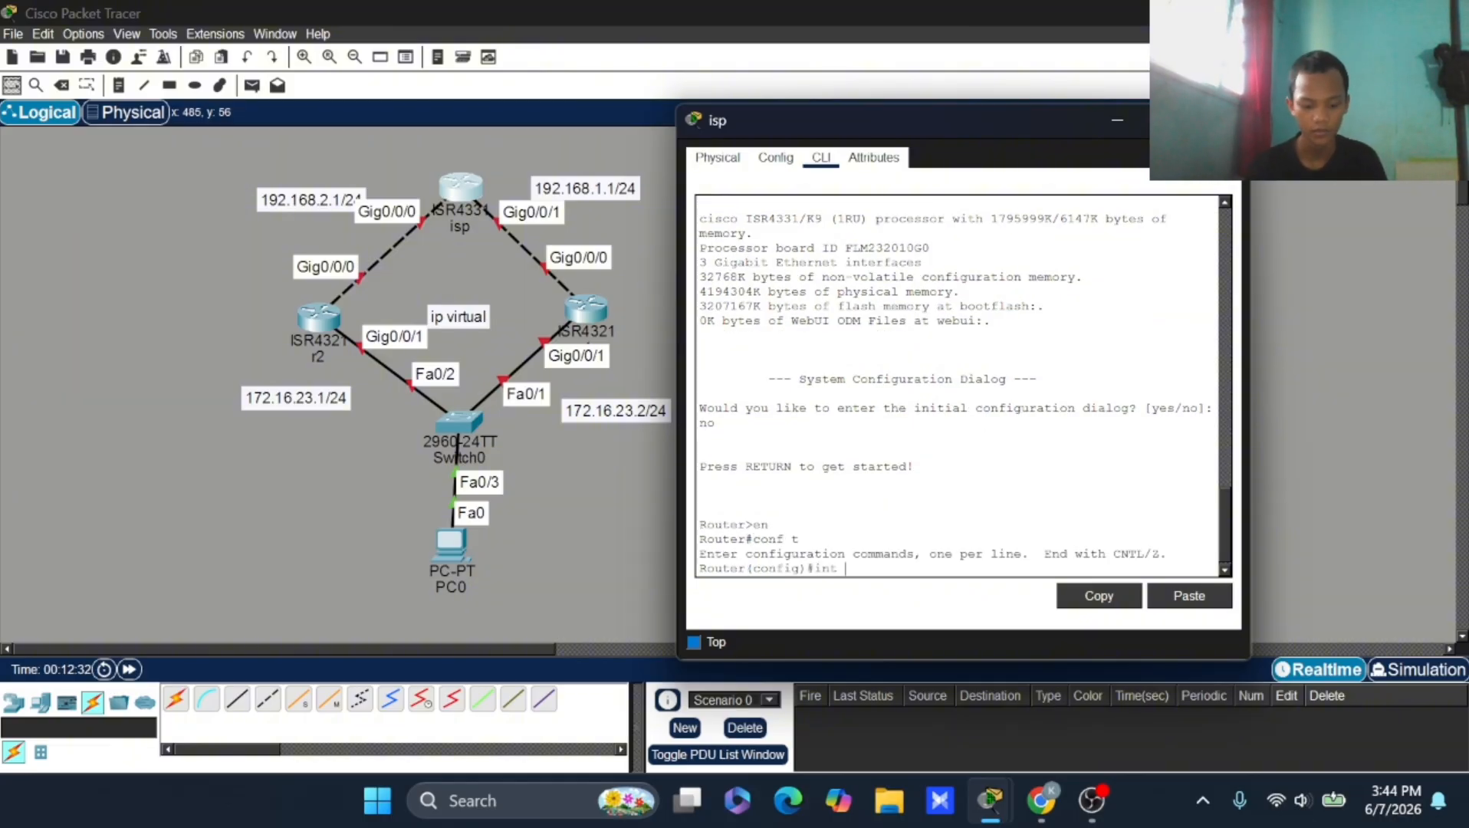
type(" g0/0/1")
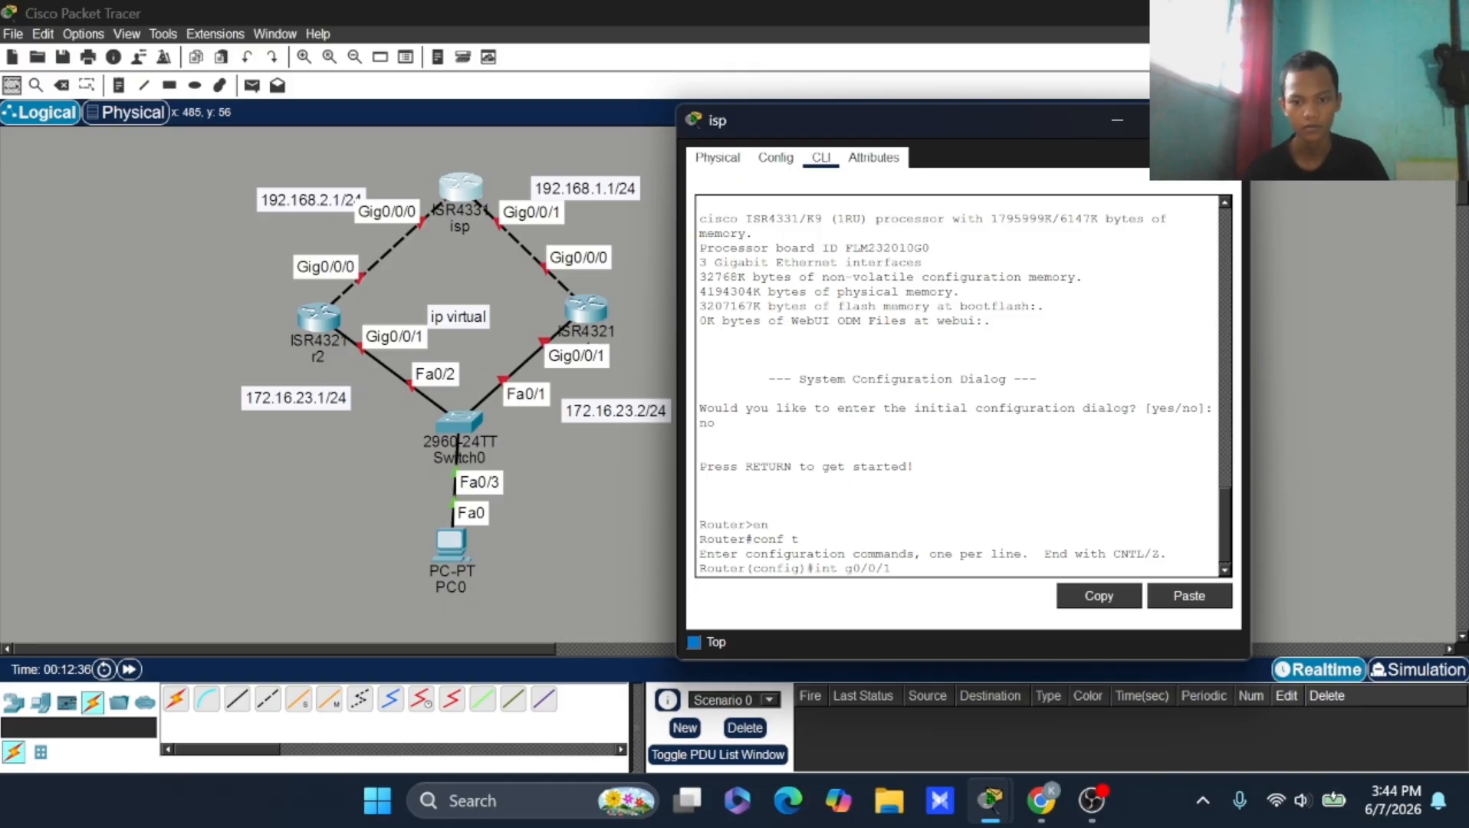
key("Return")
type("no")
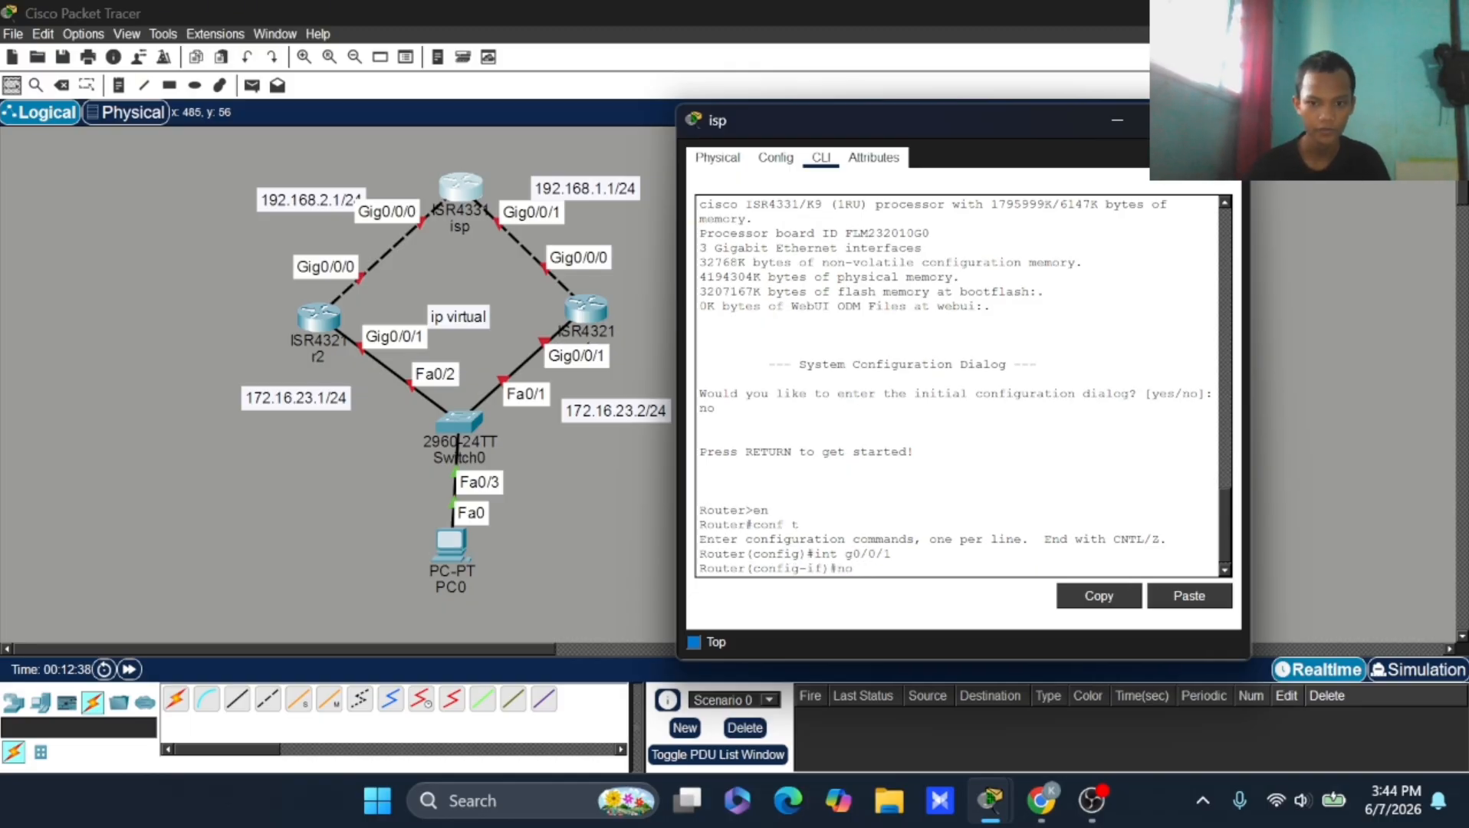
type(" sh")
key("Return")
Step: Assign IP address 192.168.1.1 with mask 255.255.255.0 to the isp router's g0/0/1 interface, copying the address from its topology label
type("ip ad")
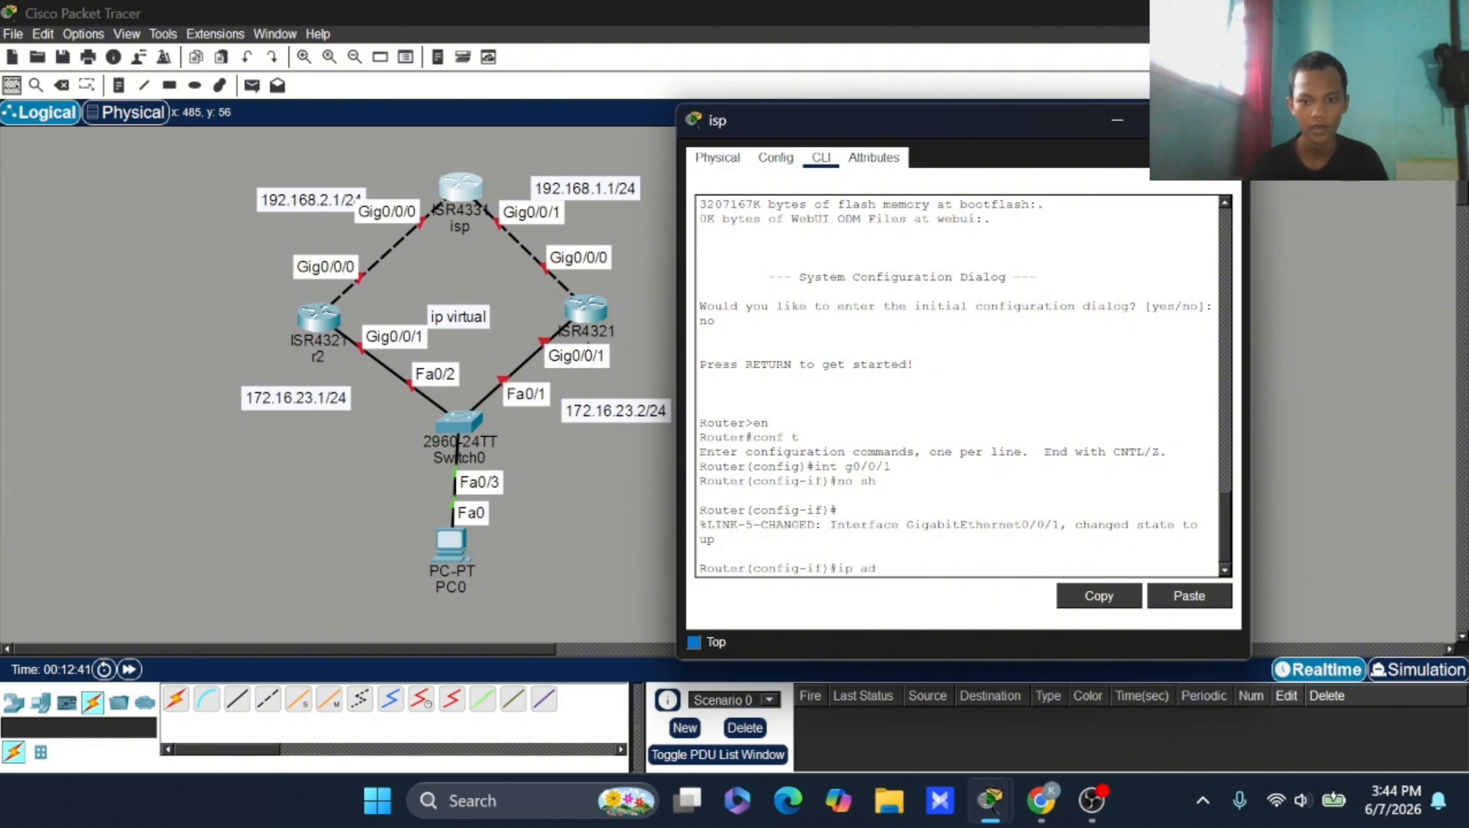
key("Tab")
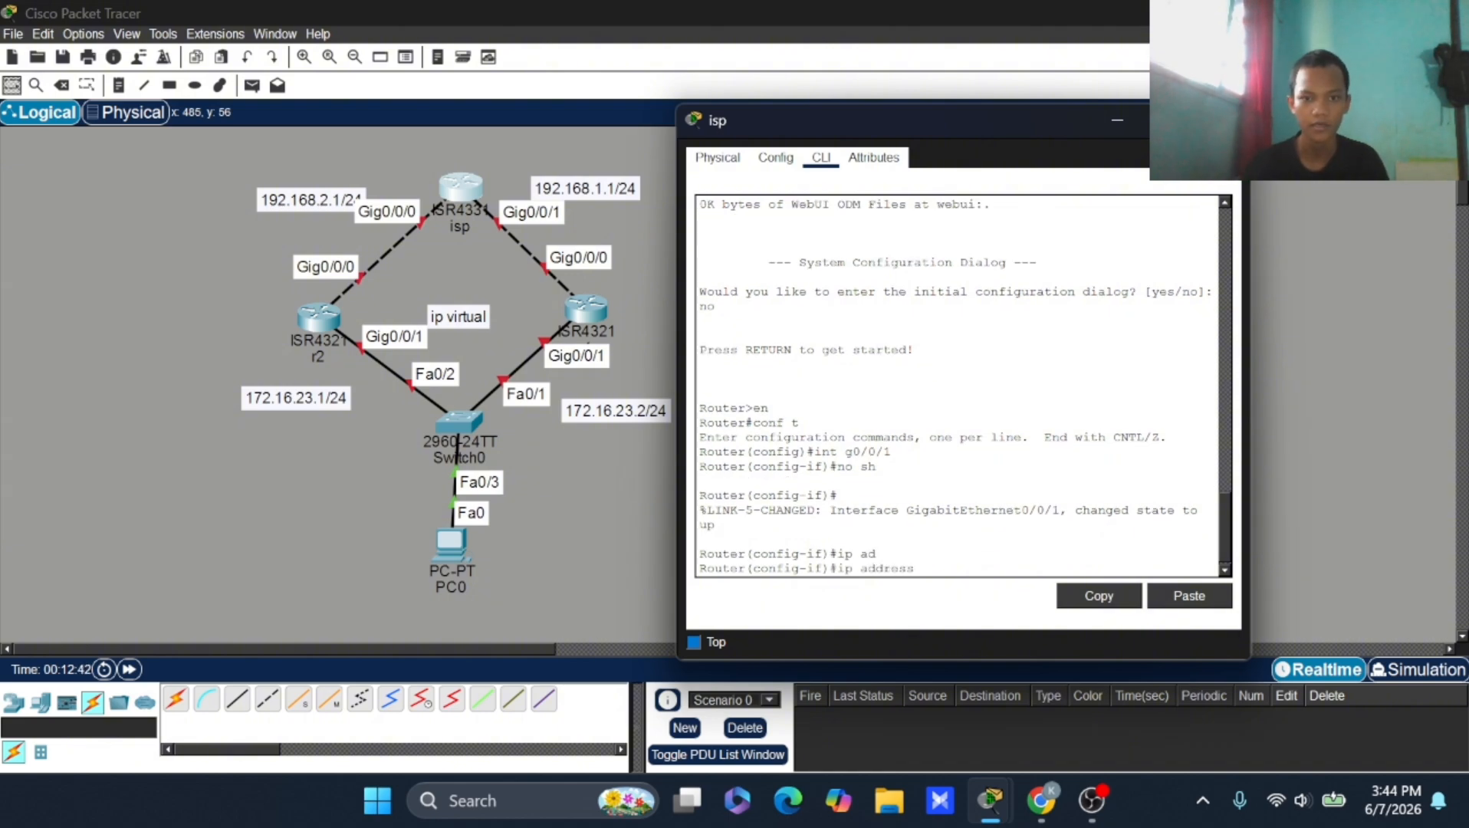
double_click(609, 188)
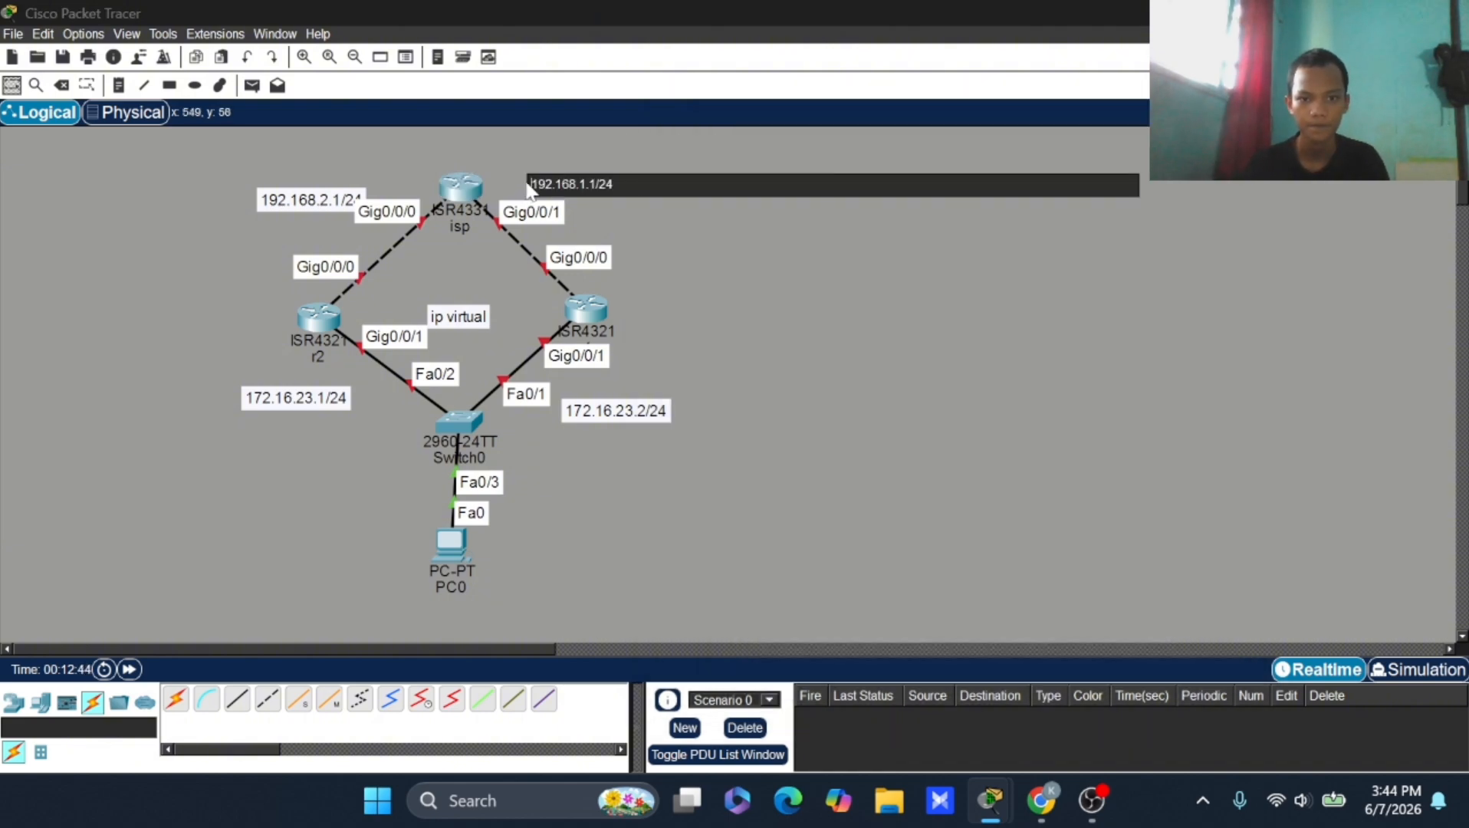
left_click_drag(529, 184, 588, 184)
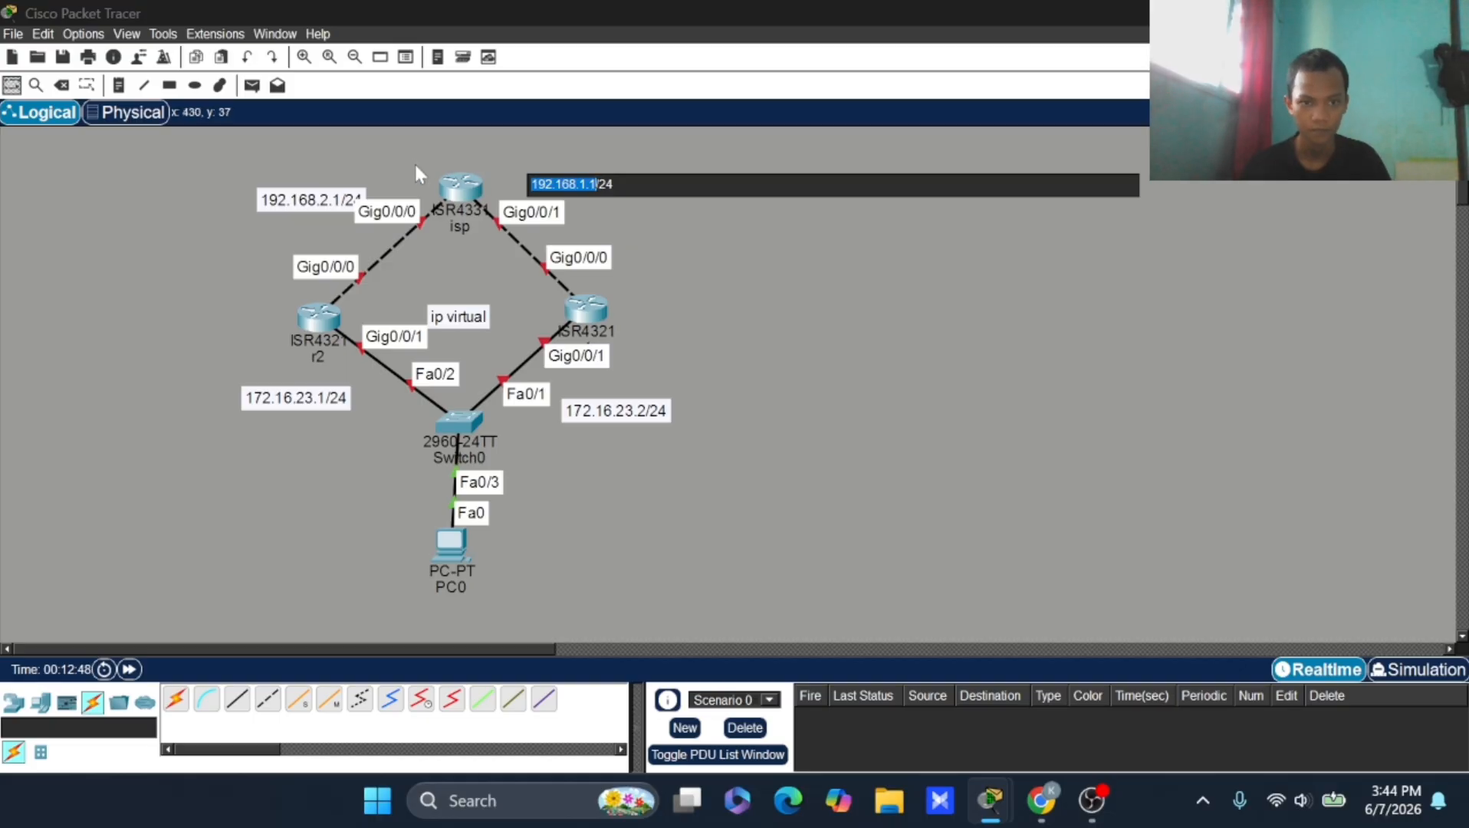
left_click(459, 187)
left_click(1184, 597)
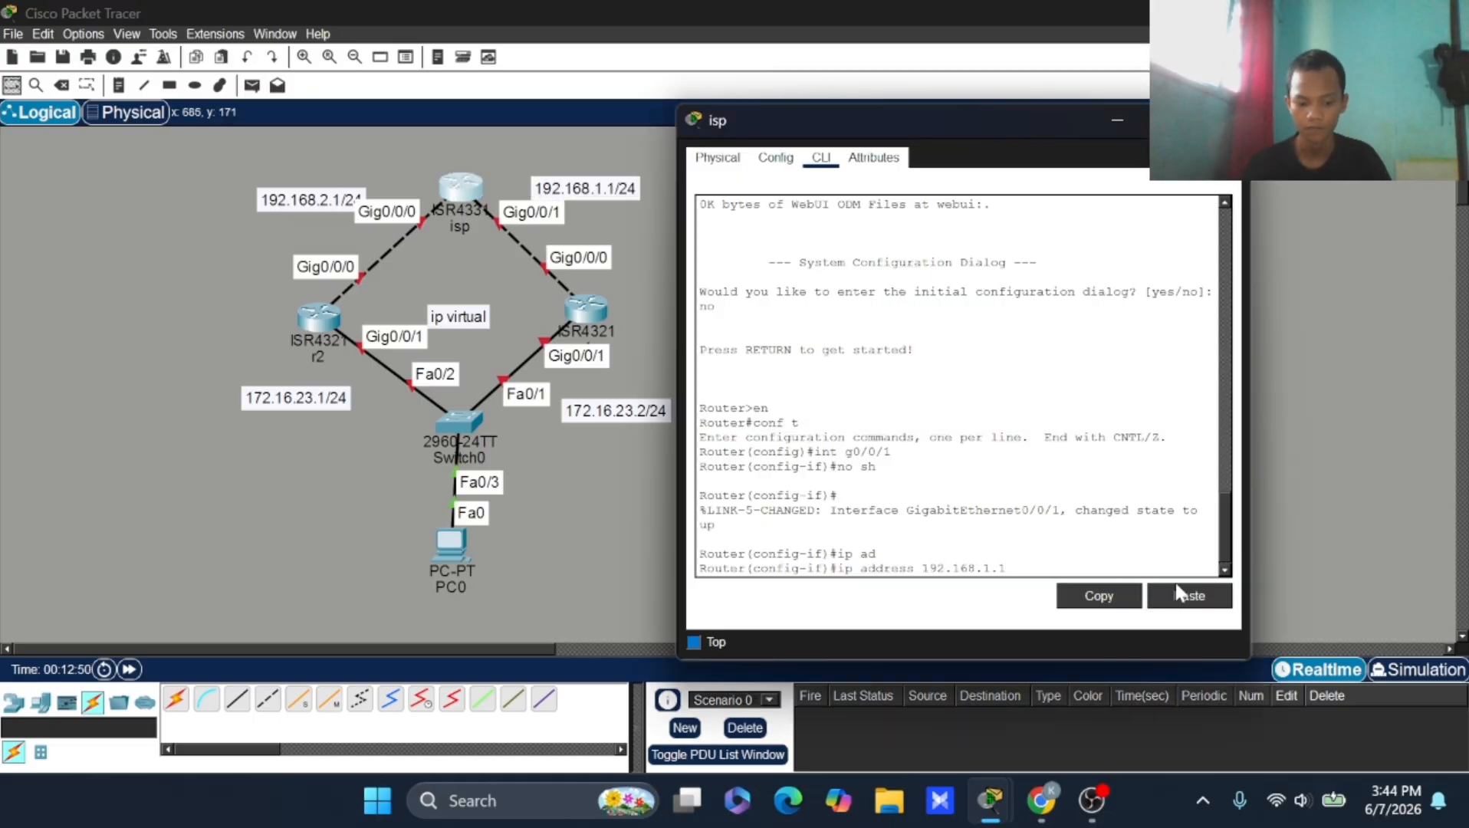
type("192.168.1.1 2")
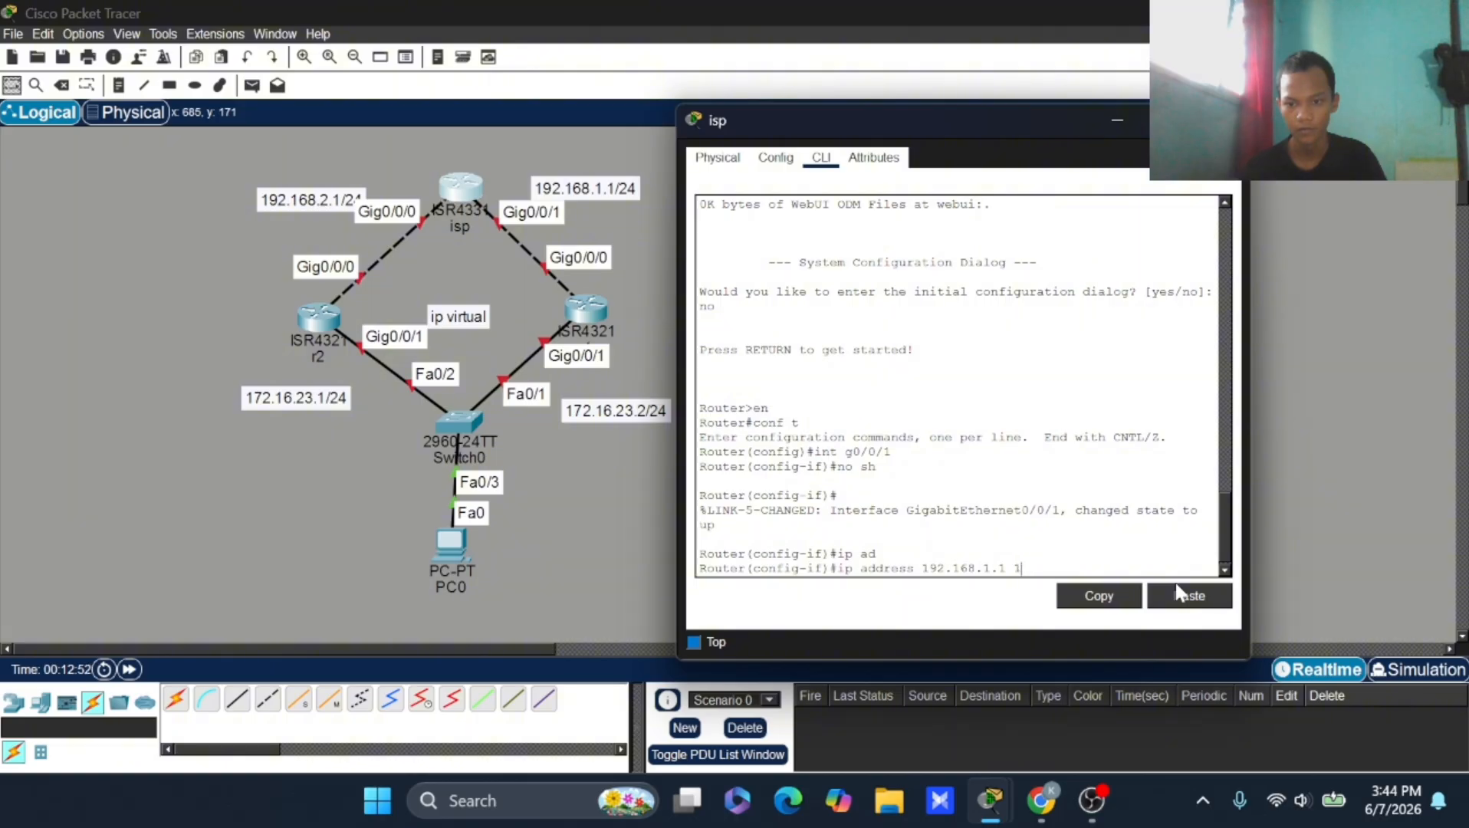
type("55.255.255.0")
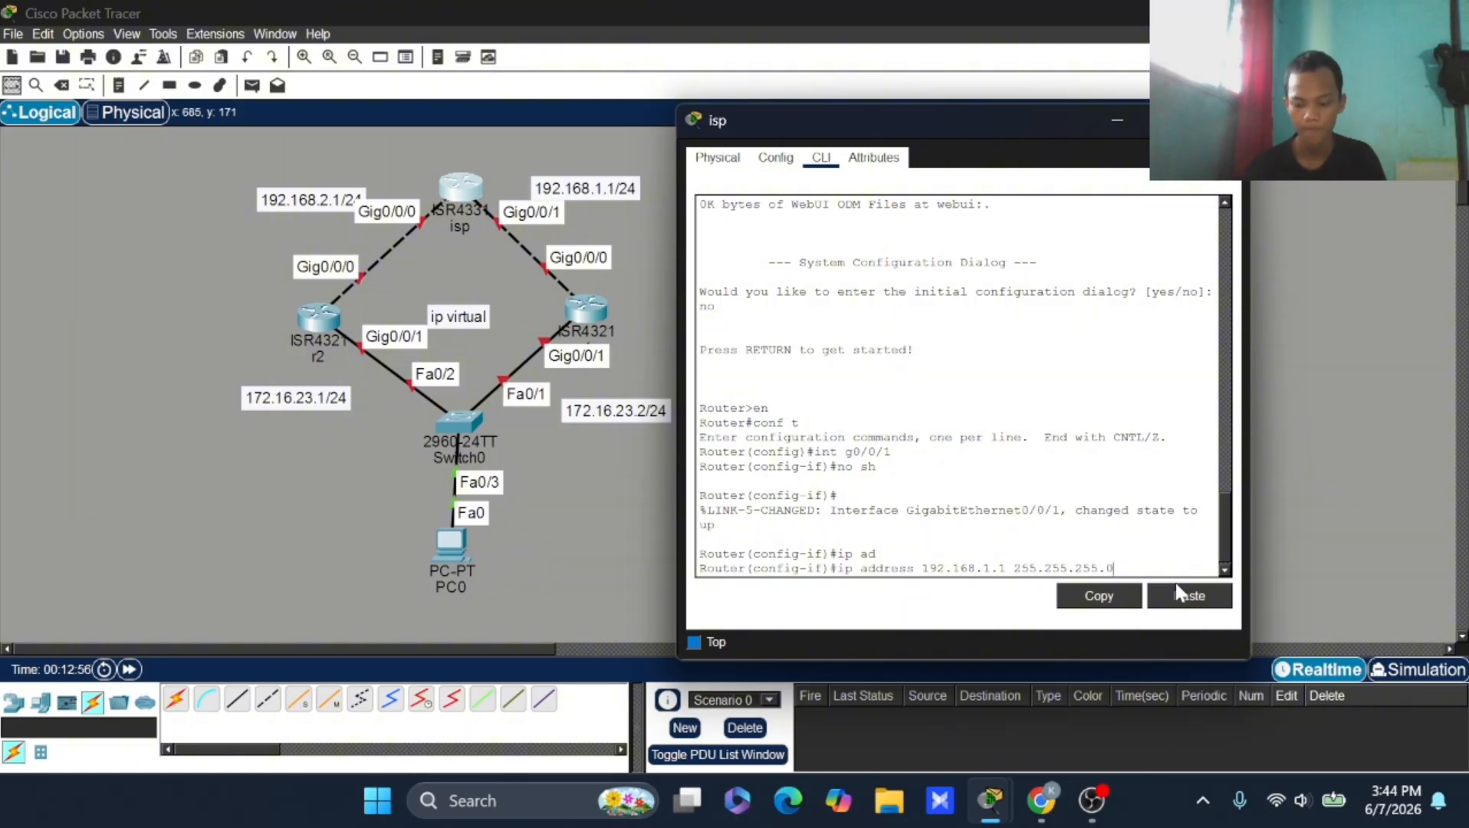
key("Return")
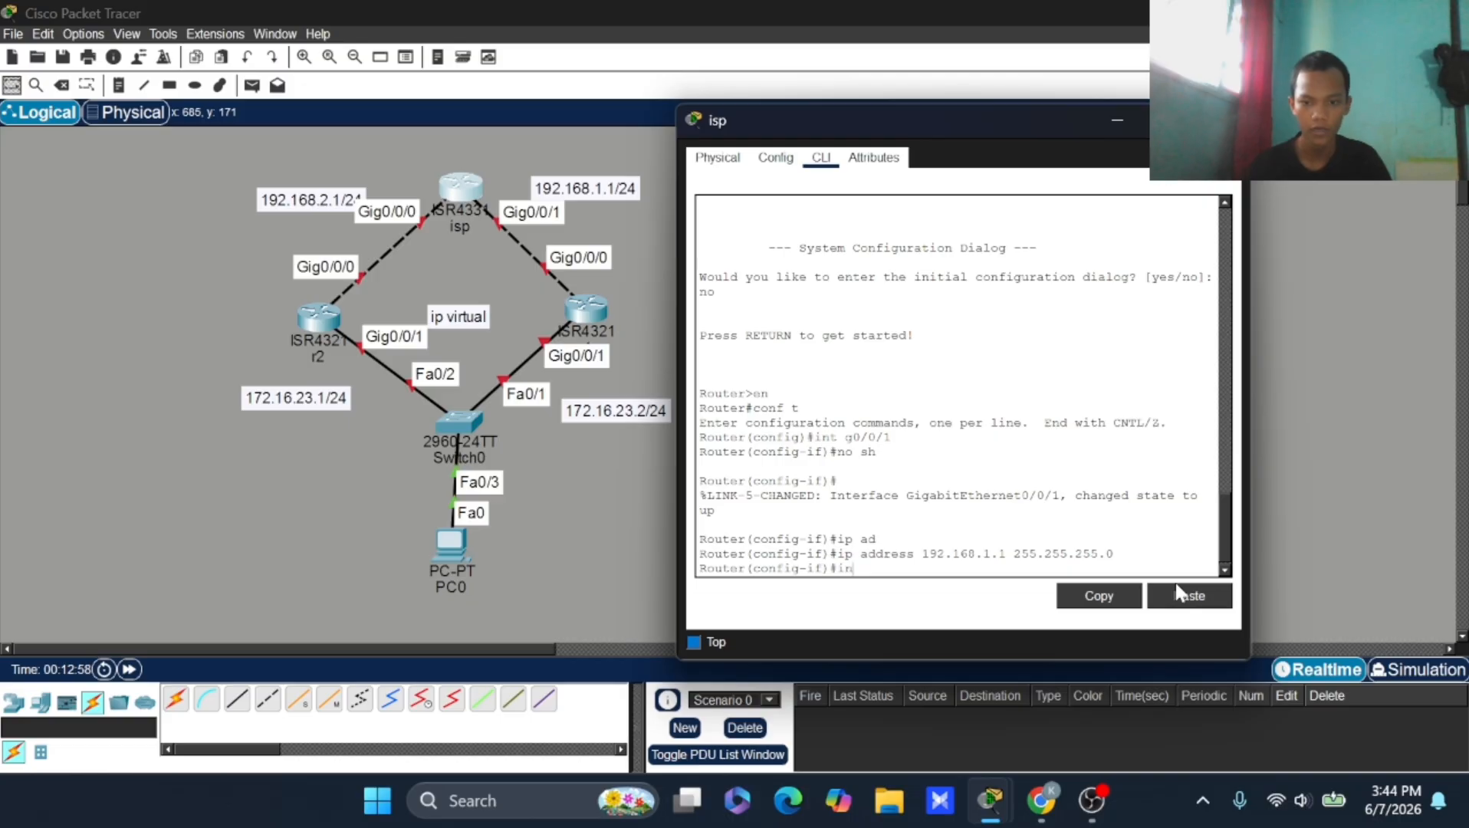
Step: Select interface g0/0/0 on the isp router and enable it with no sh
type("int g0")
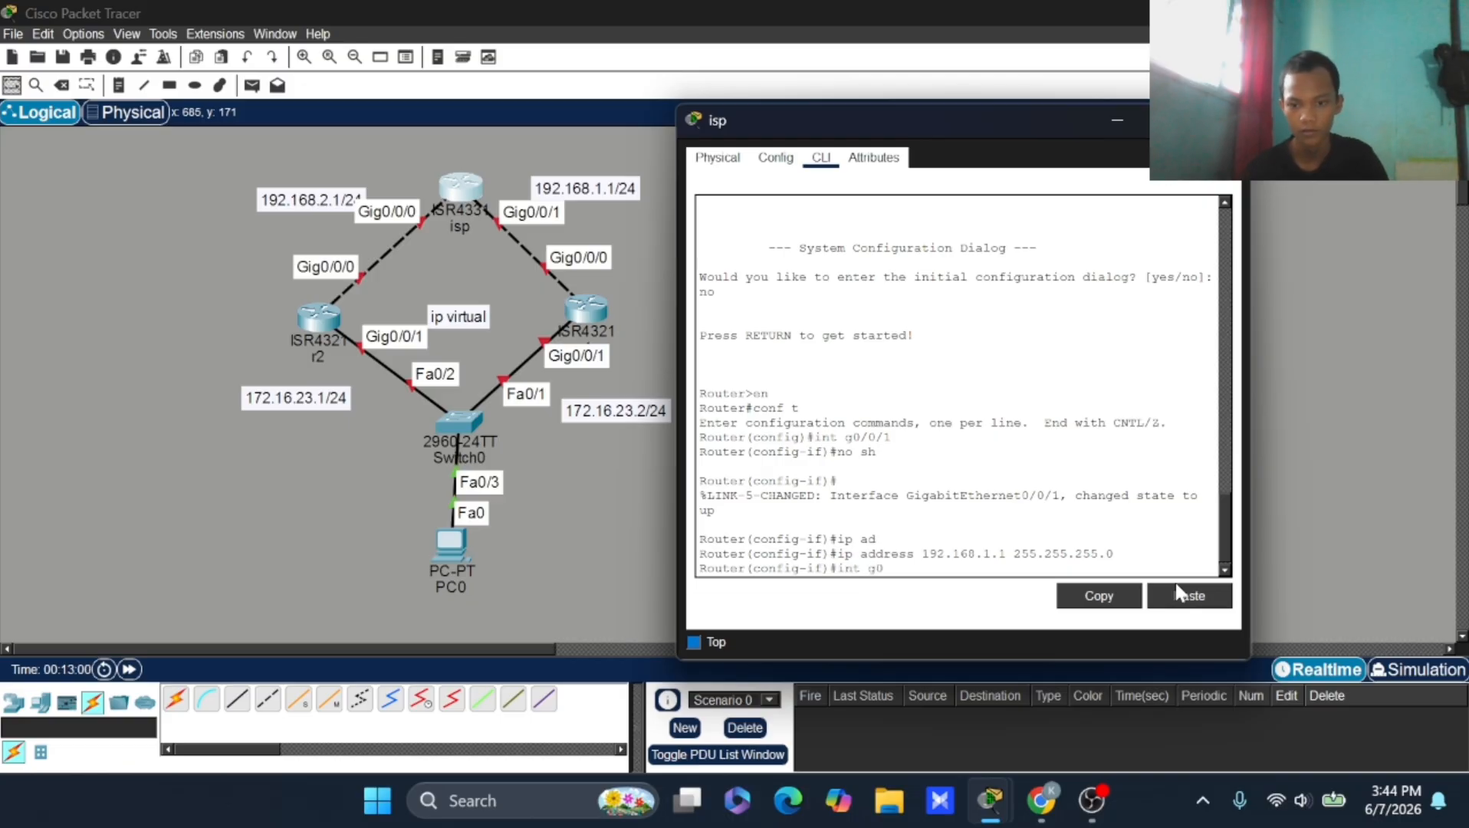
type("/0/0")
key("Return")
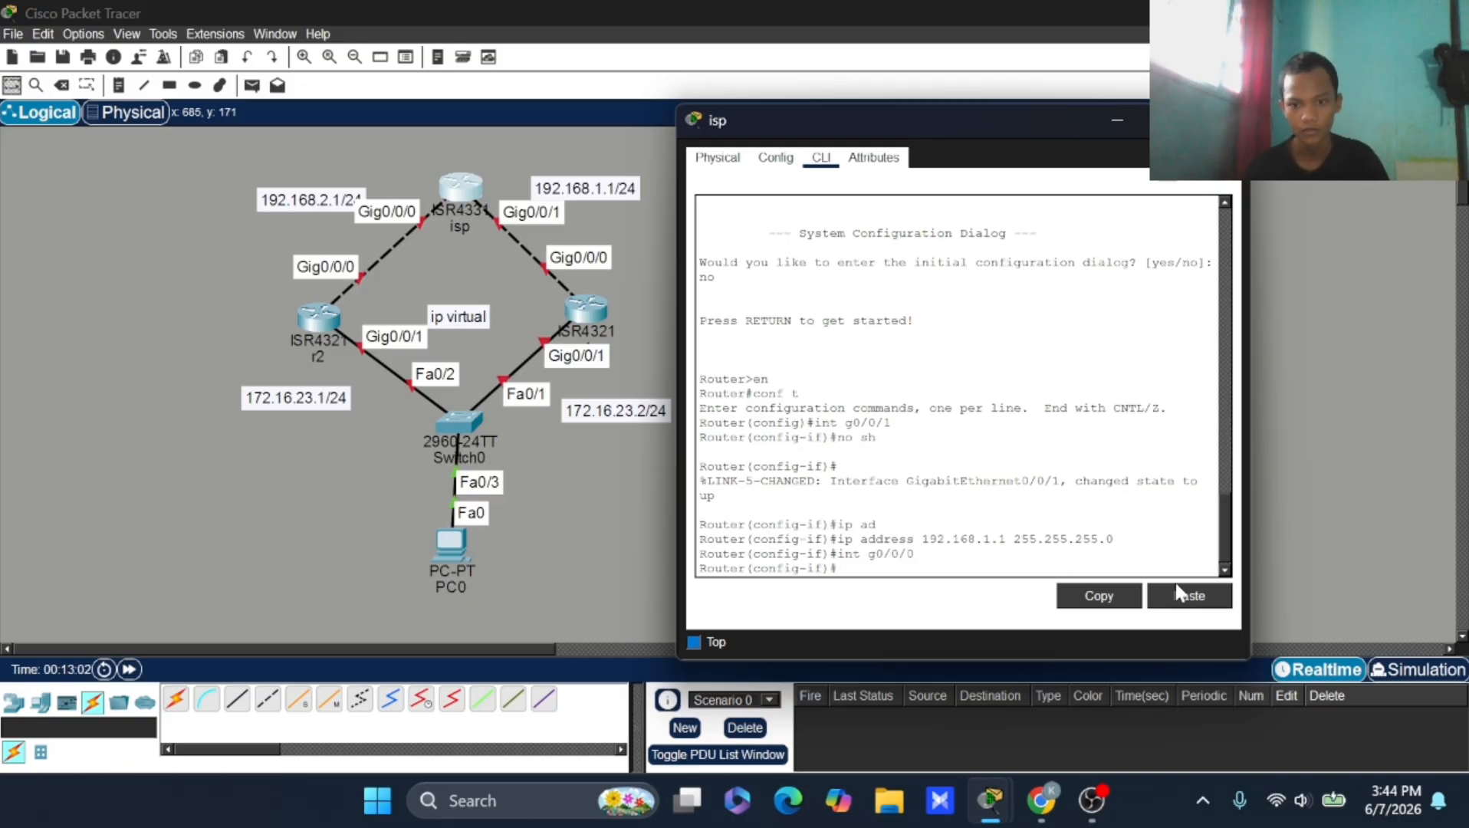
type("no sh")
key("Return")
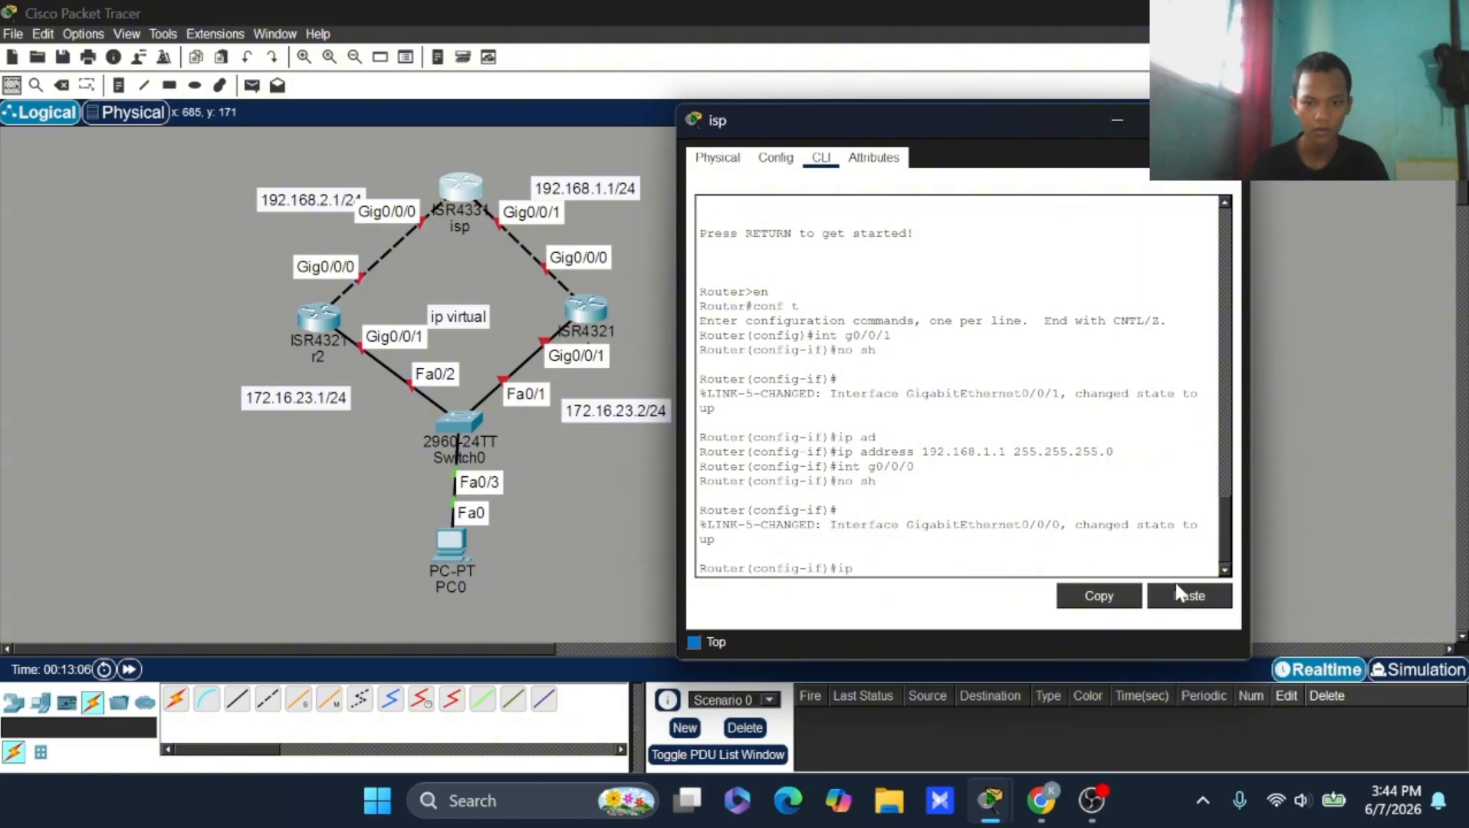
Step: Assign 192.168.2.1 255.255.255.0 to the isp router's g0/0/0 interface, copying the address from its label, and close the router's window
type("ip ad")
key("Tab")
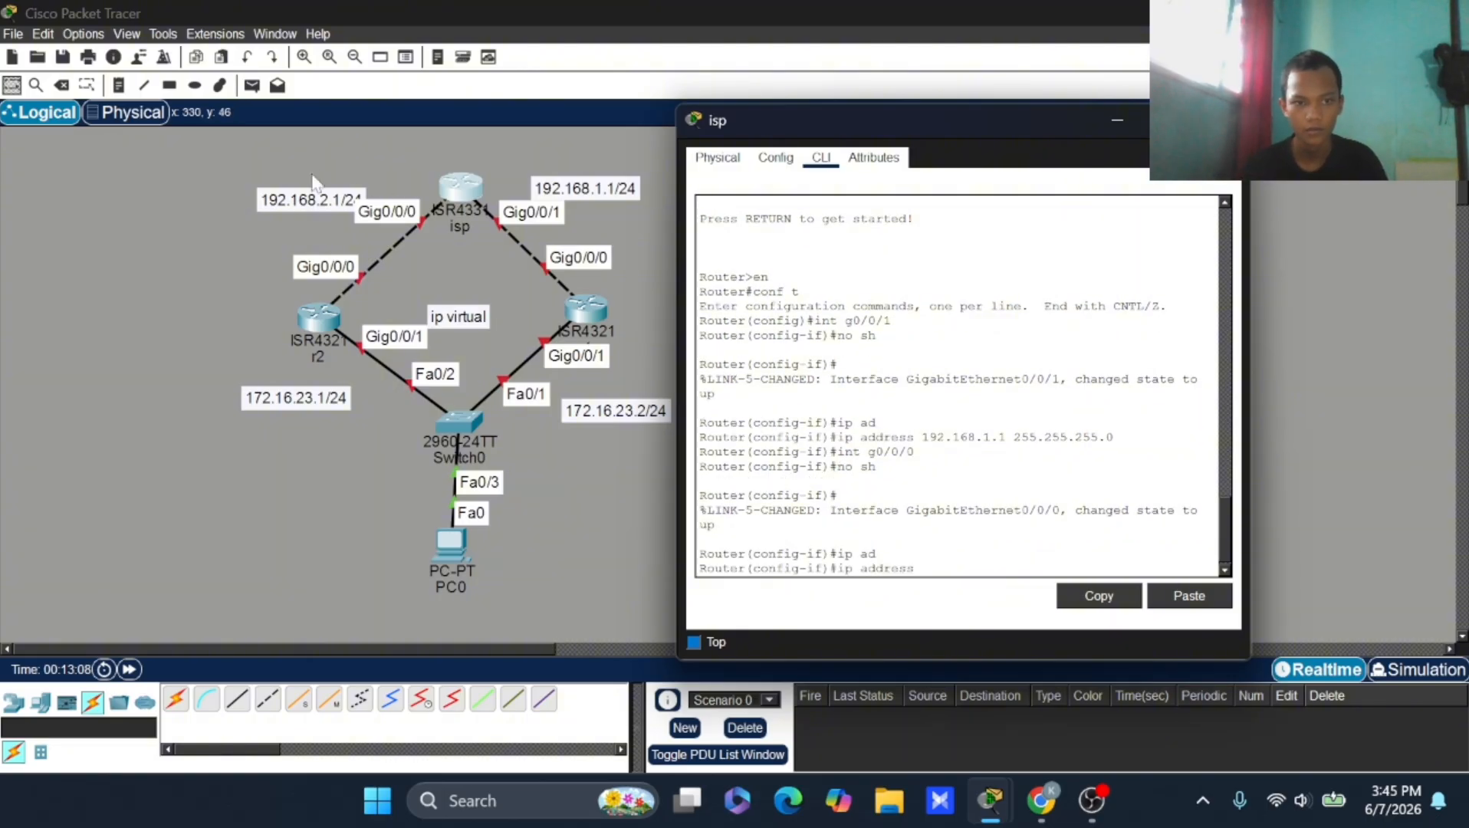
left_click(330, 204)
left_click_drag(257, 196, 315, 197)
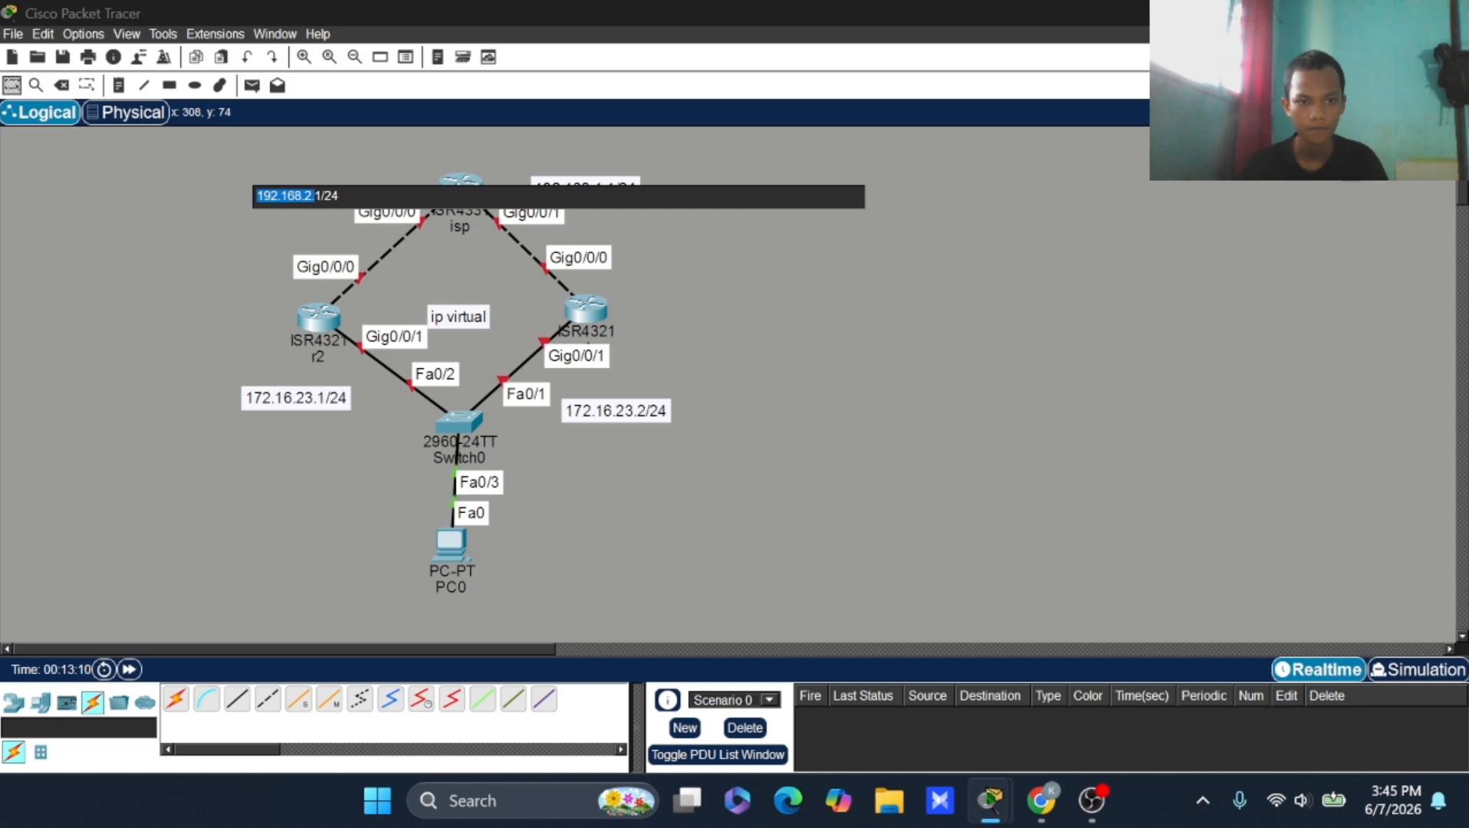
left_click(469, 192)
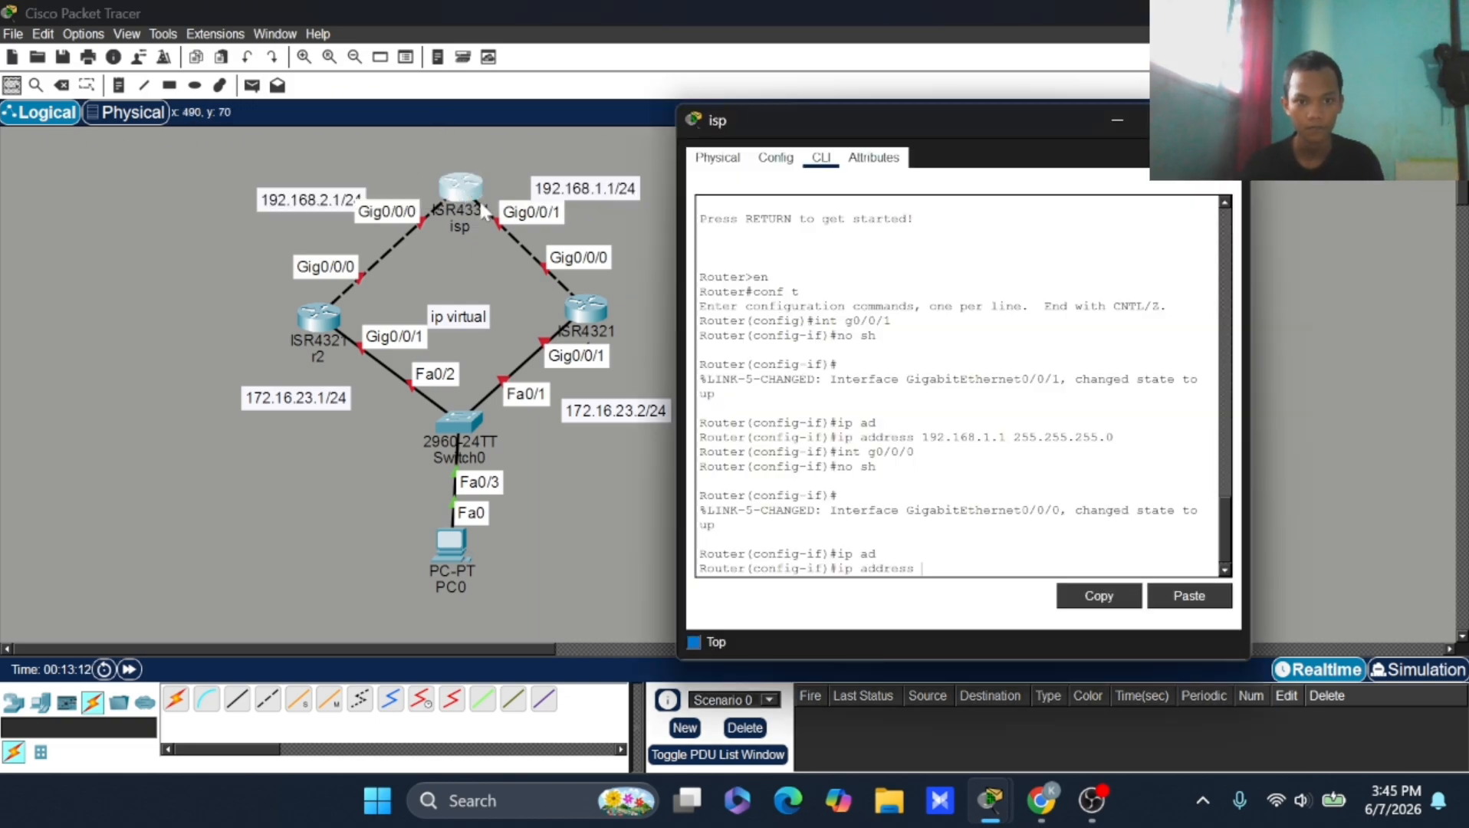
left_click(1173, 602)
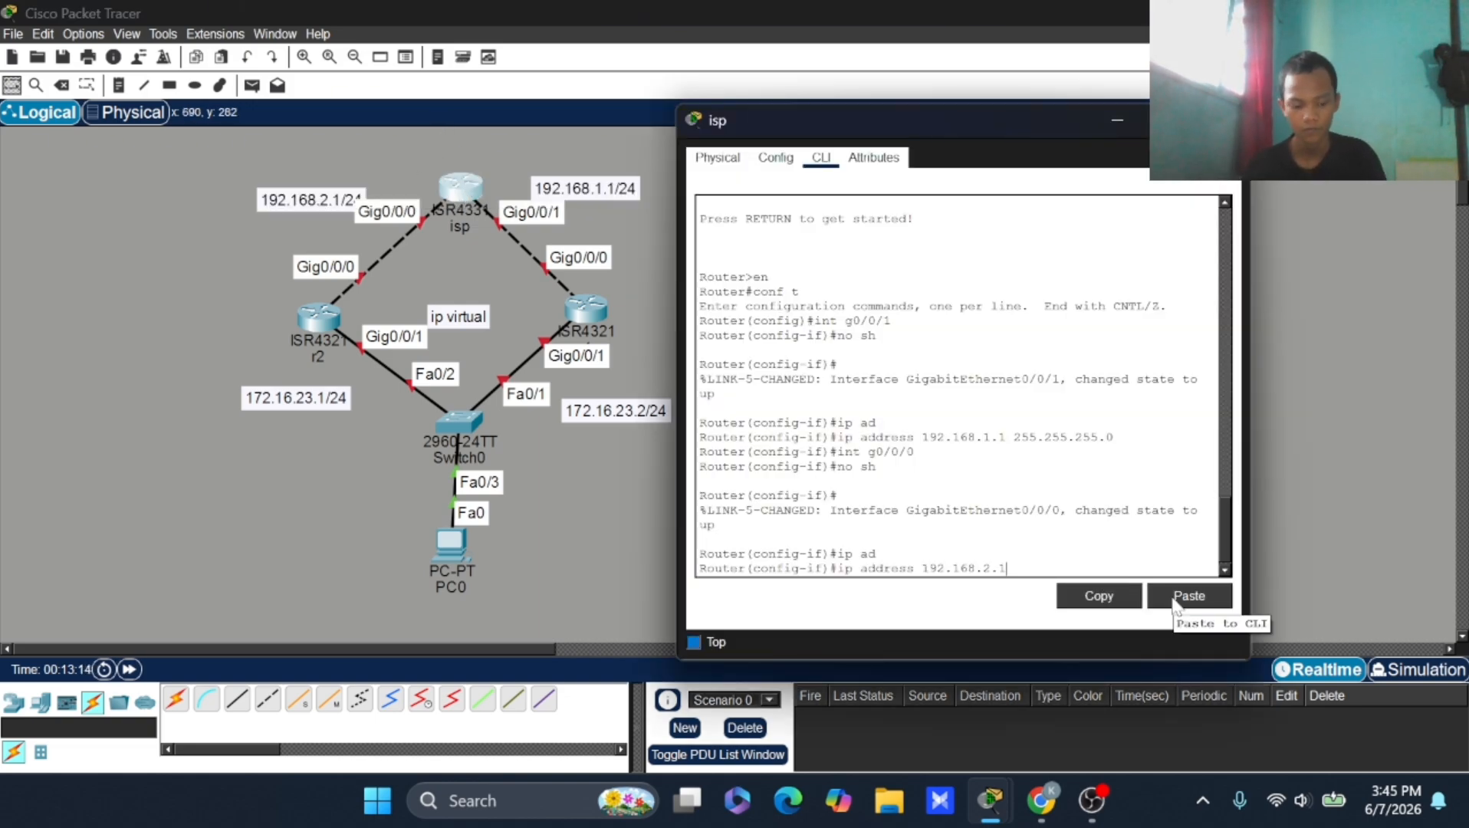
type("255.255.25")
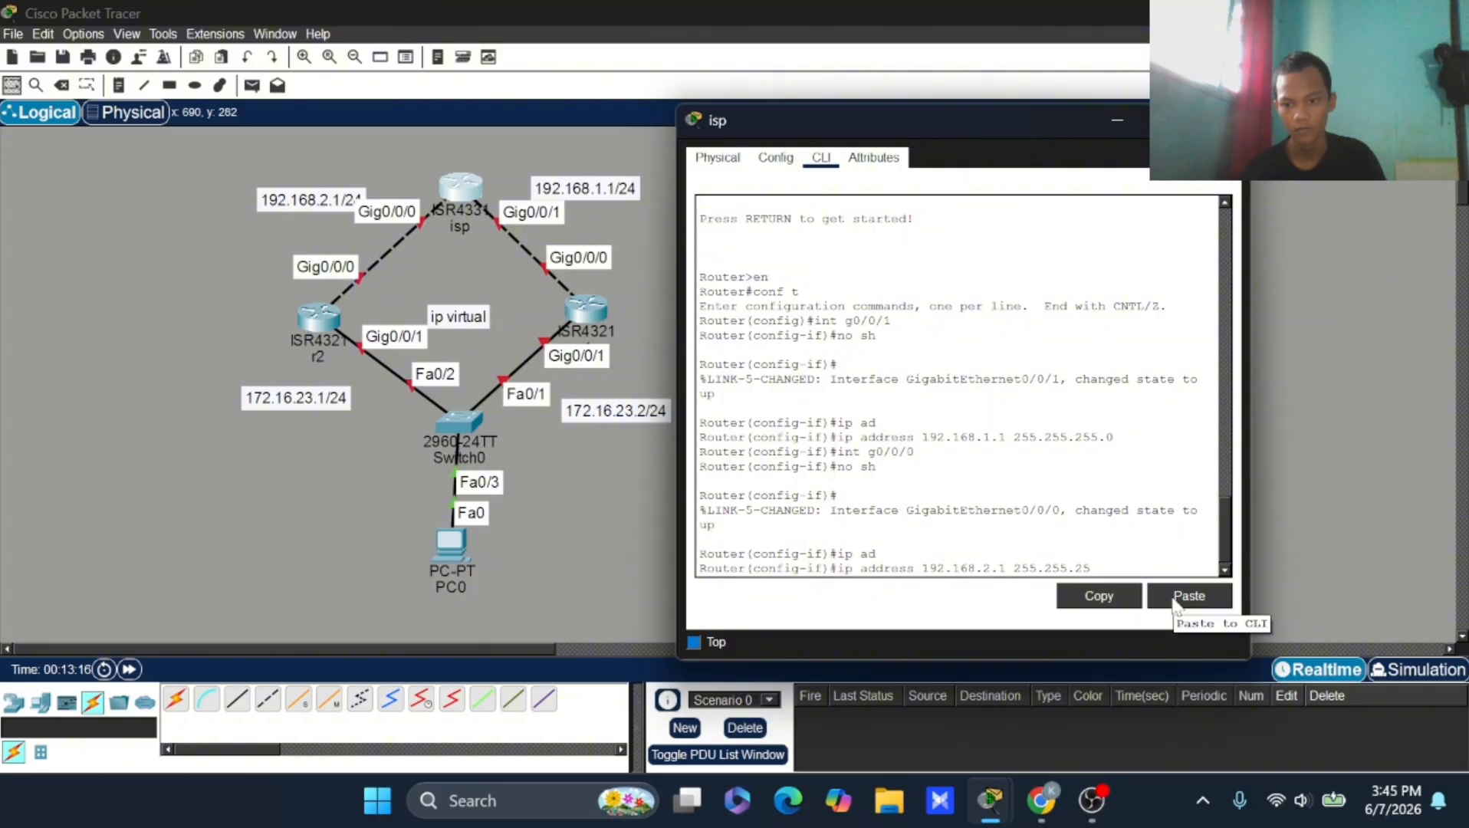
type("5.0")
key("Return")
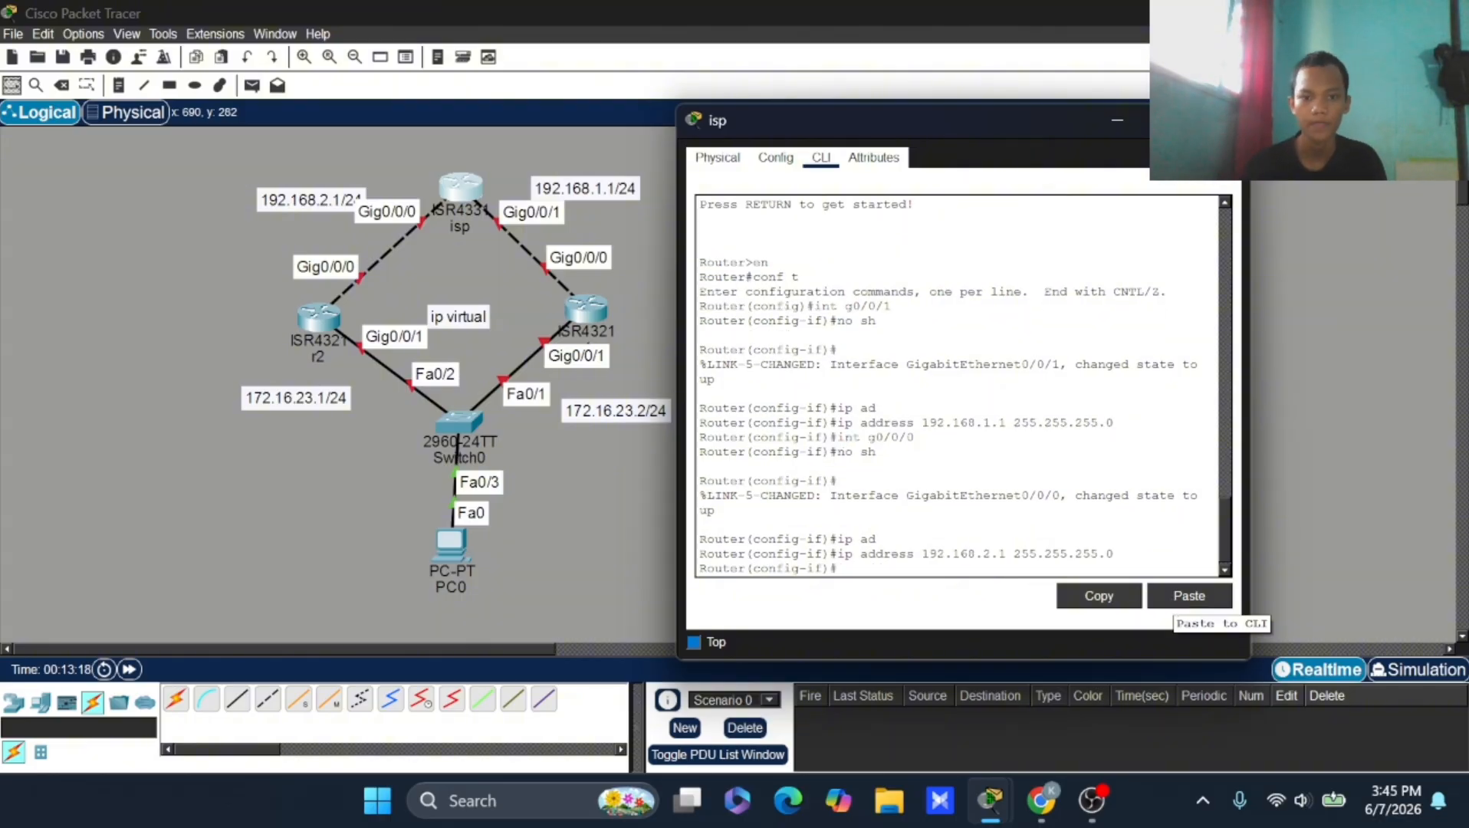
left_click(1224, 120)
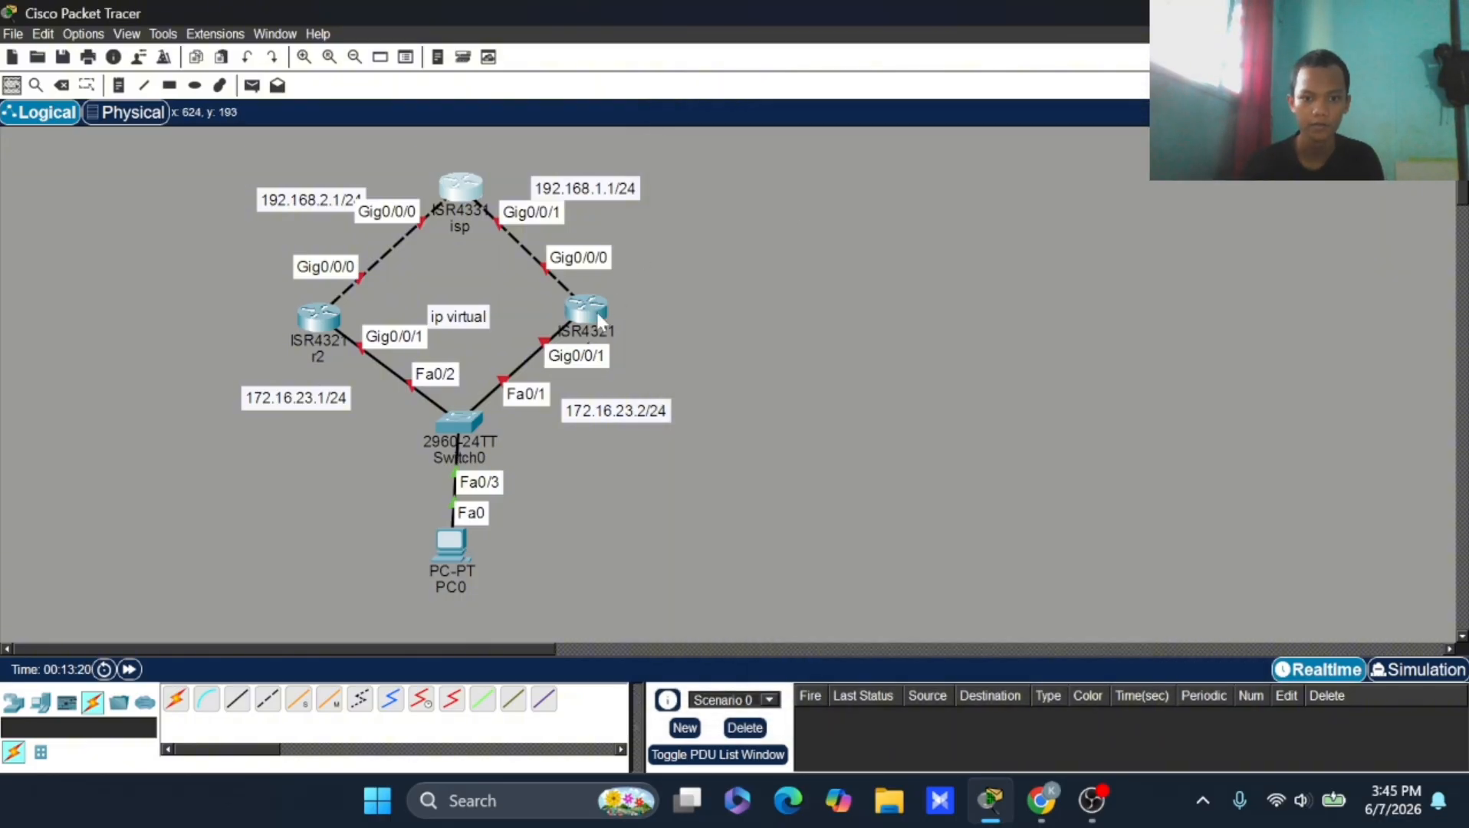
Step: Open the r1 router's command line beside the topology, answer n to the initial configuration dialog, and start the session
left_click(596, 309)
left_click_drag(730, 115, 990, 115)
left_click(864, 144)
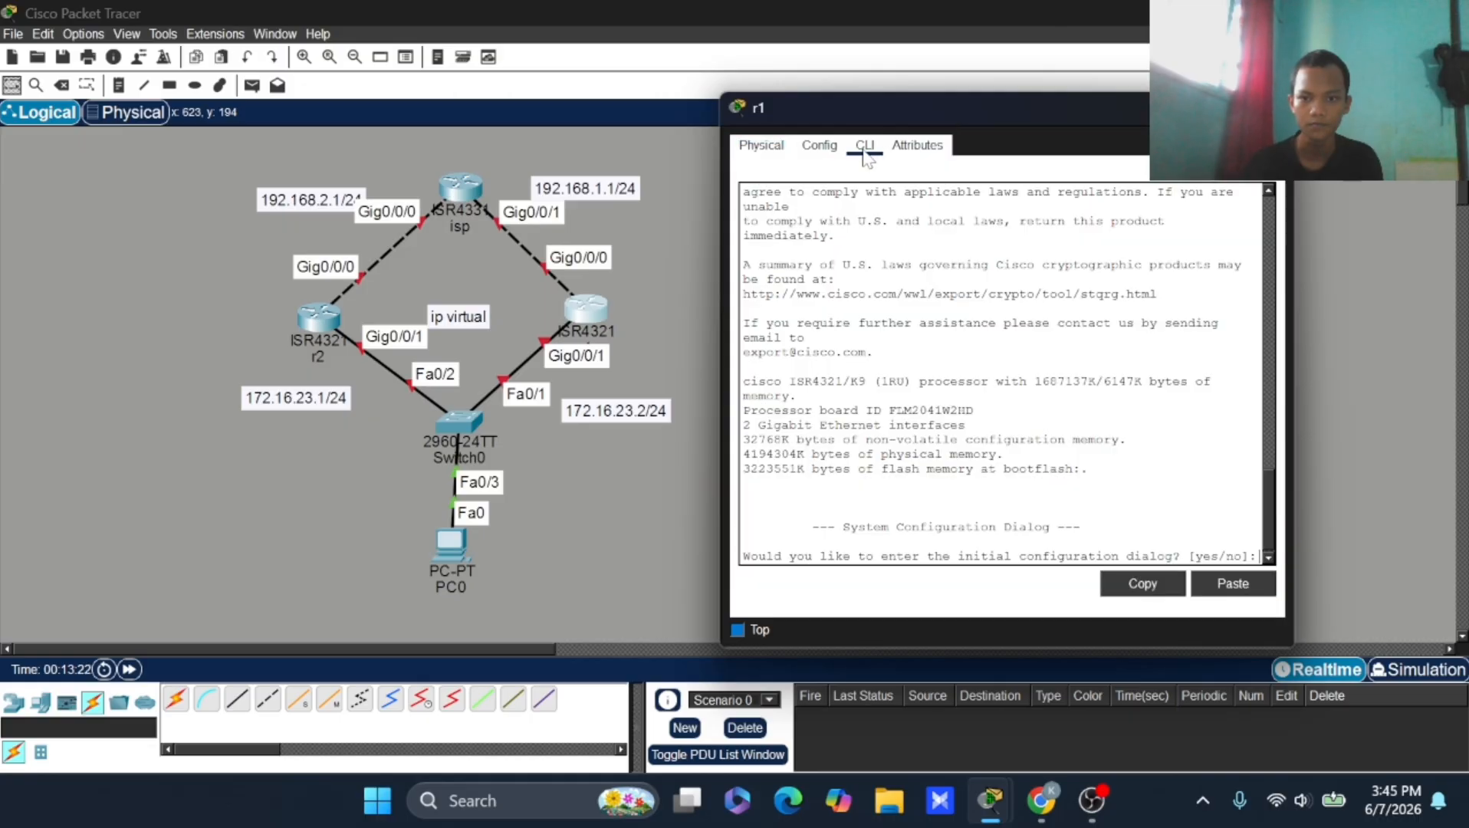
type("n")
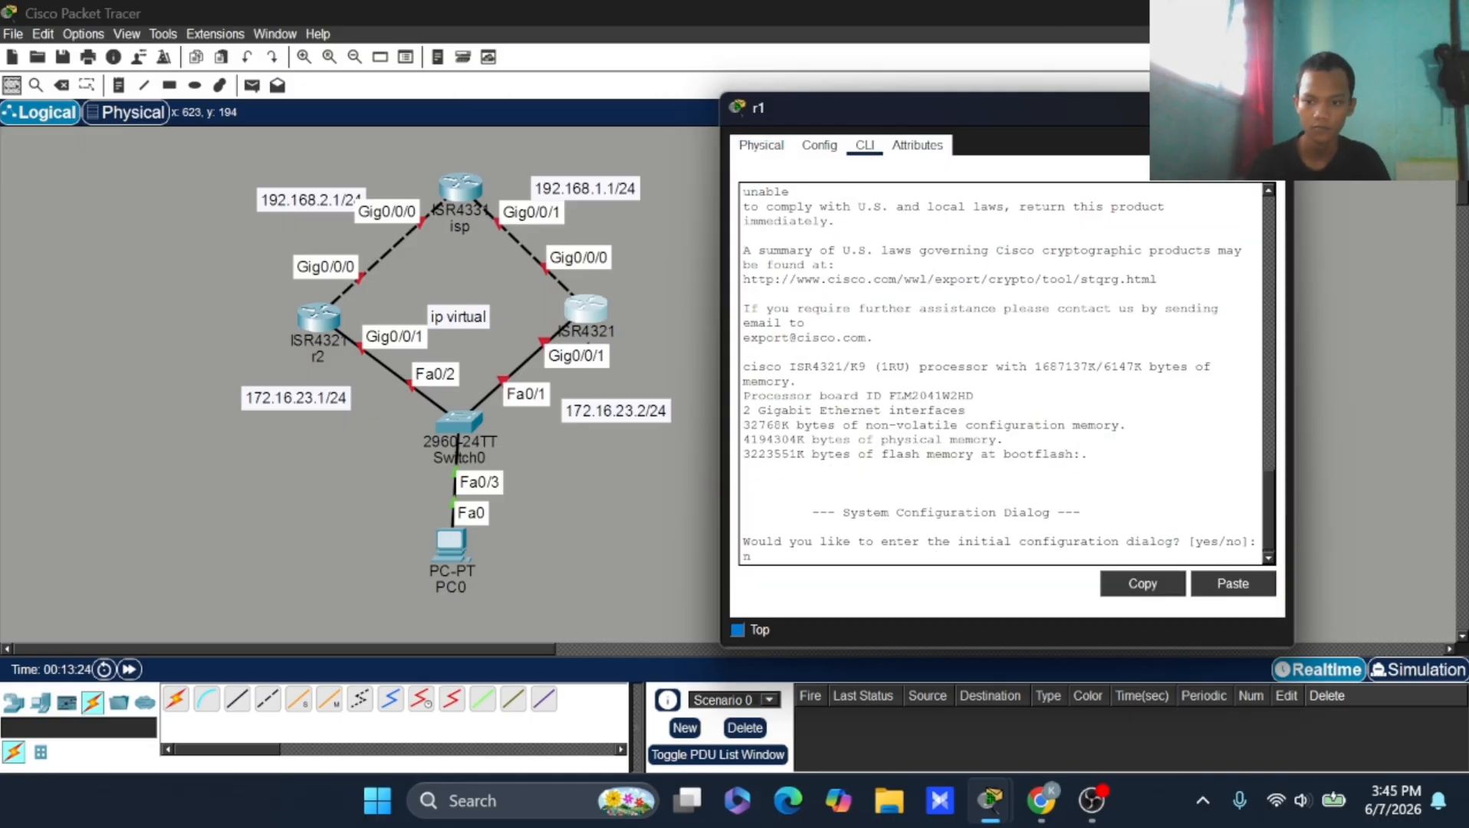
key("Return")
key("Return")
Step: Enter privileged mode with en and global configuration mode with conf t on the r1 router
type("en")
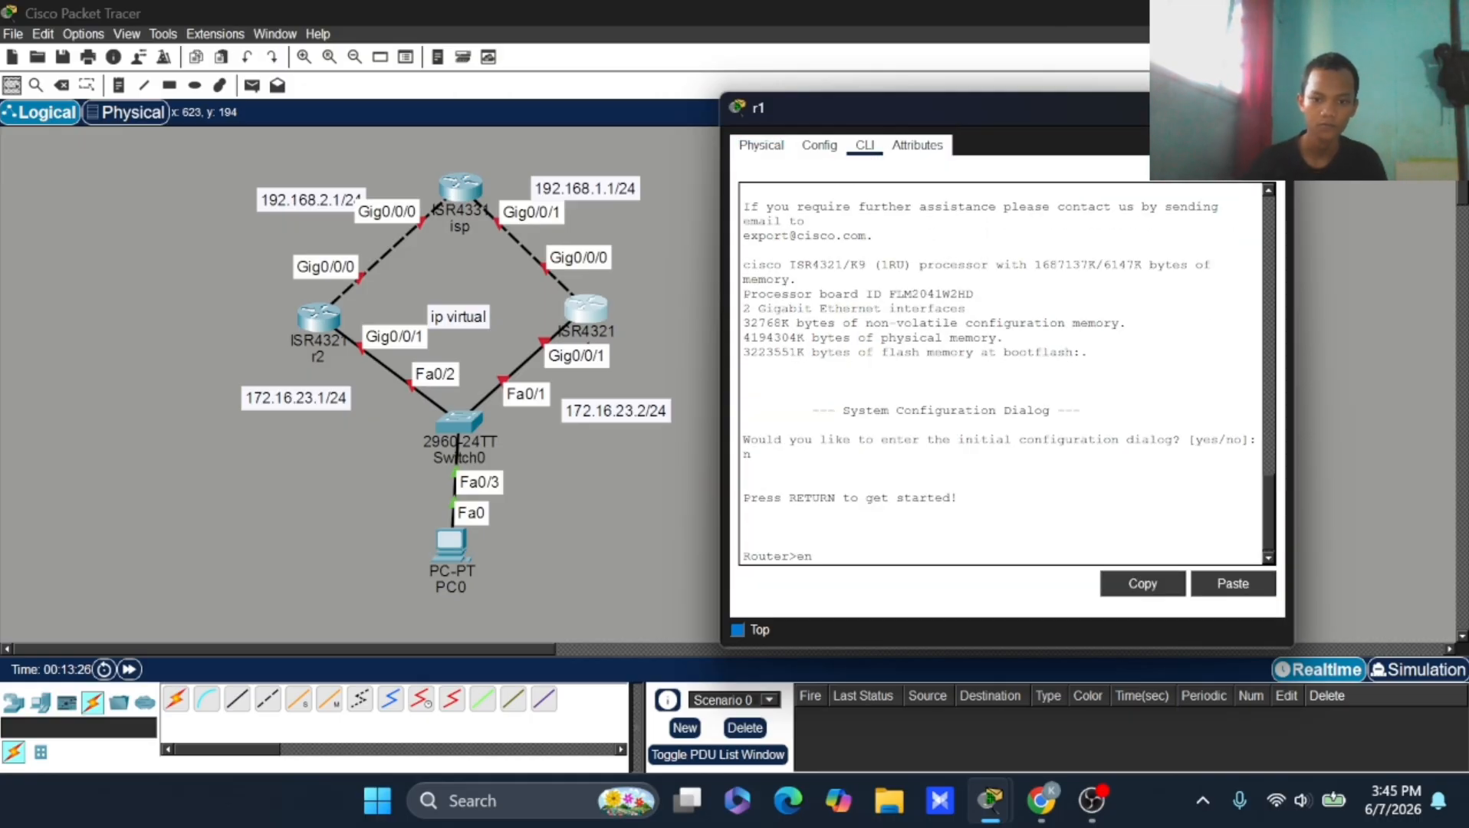
key("Return")
type("conf t")
key("Return")
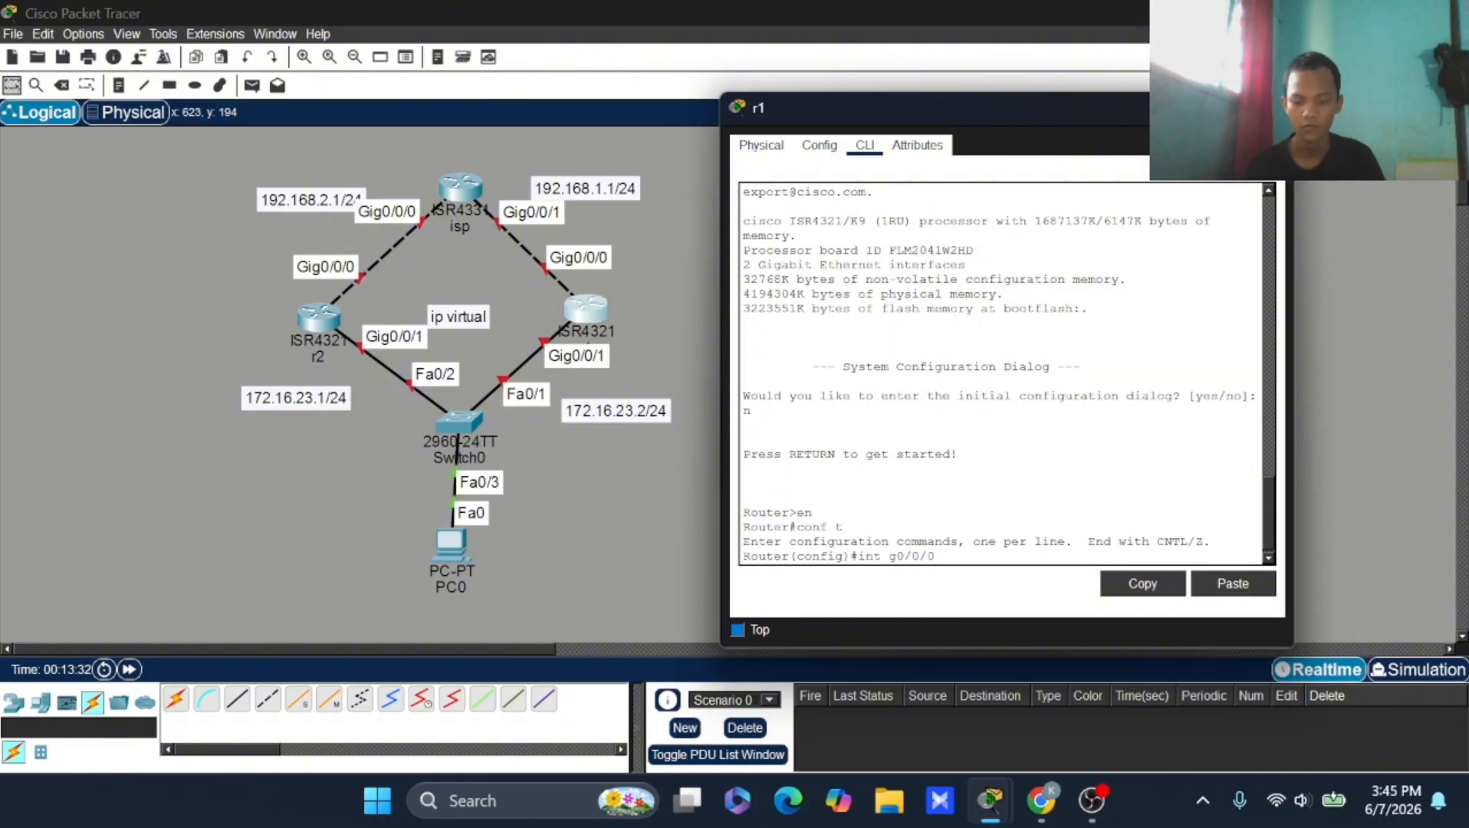
Step: Select interface g0/0/0 on the r1 router and enable it with no sh
key("Return")
type("no sh")
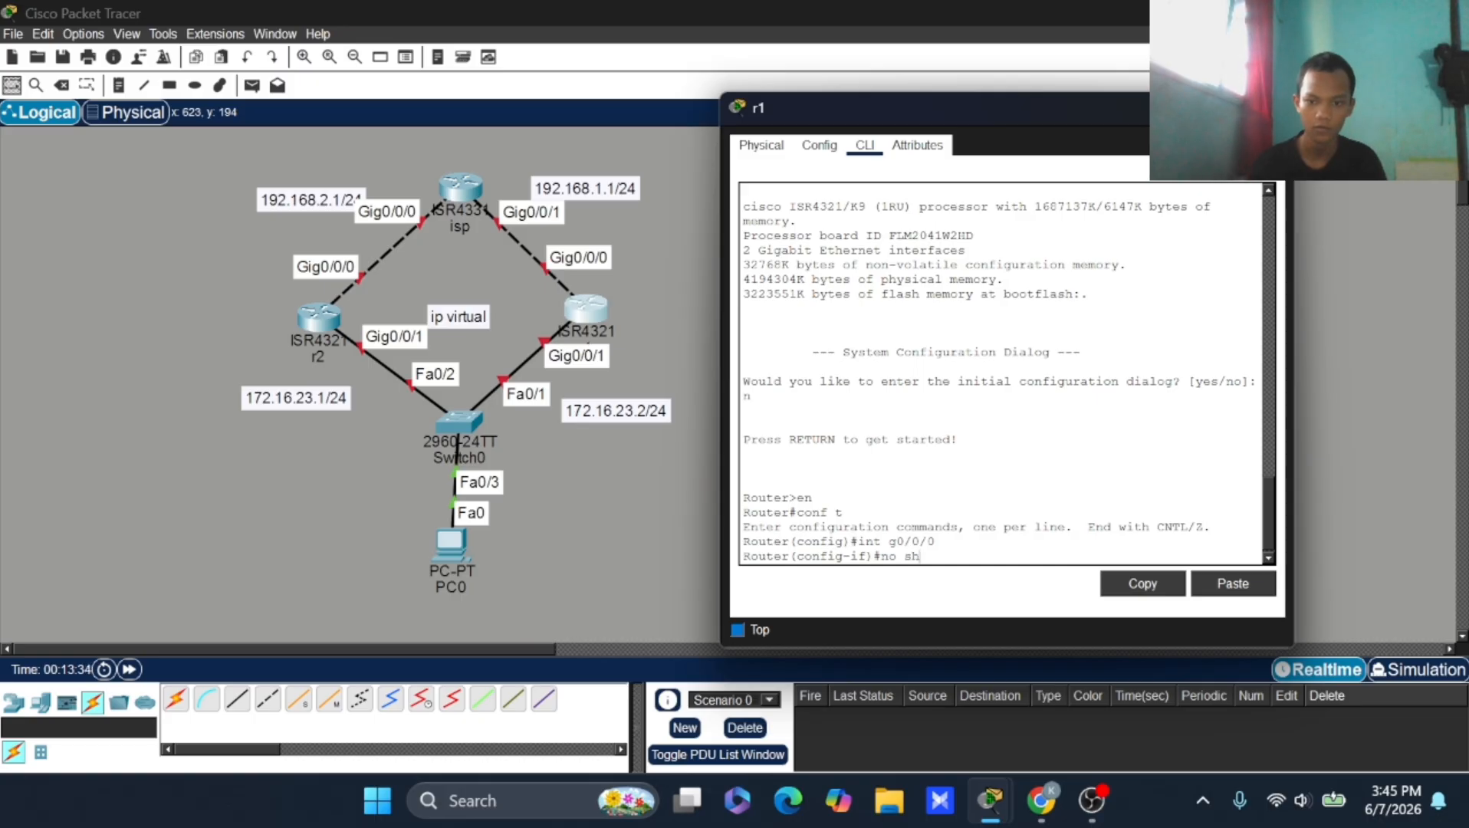
key("Return")
Step: Assign 192.168.1.2 255.255.255.0 to r1's g0/0/0 interface, copying the address from the 192.168.1.1/24 label and changing its last digit to 2
left_click(596, 197)
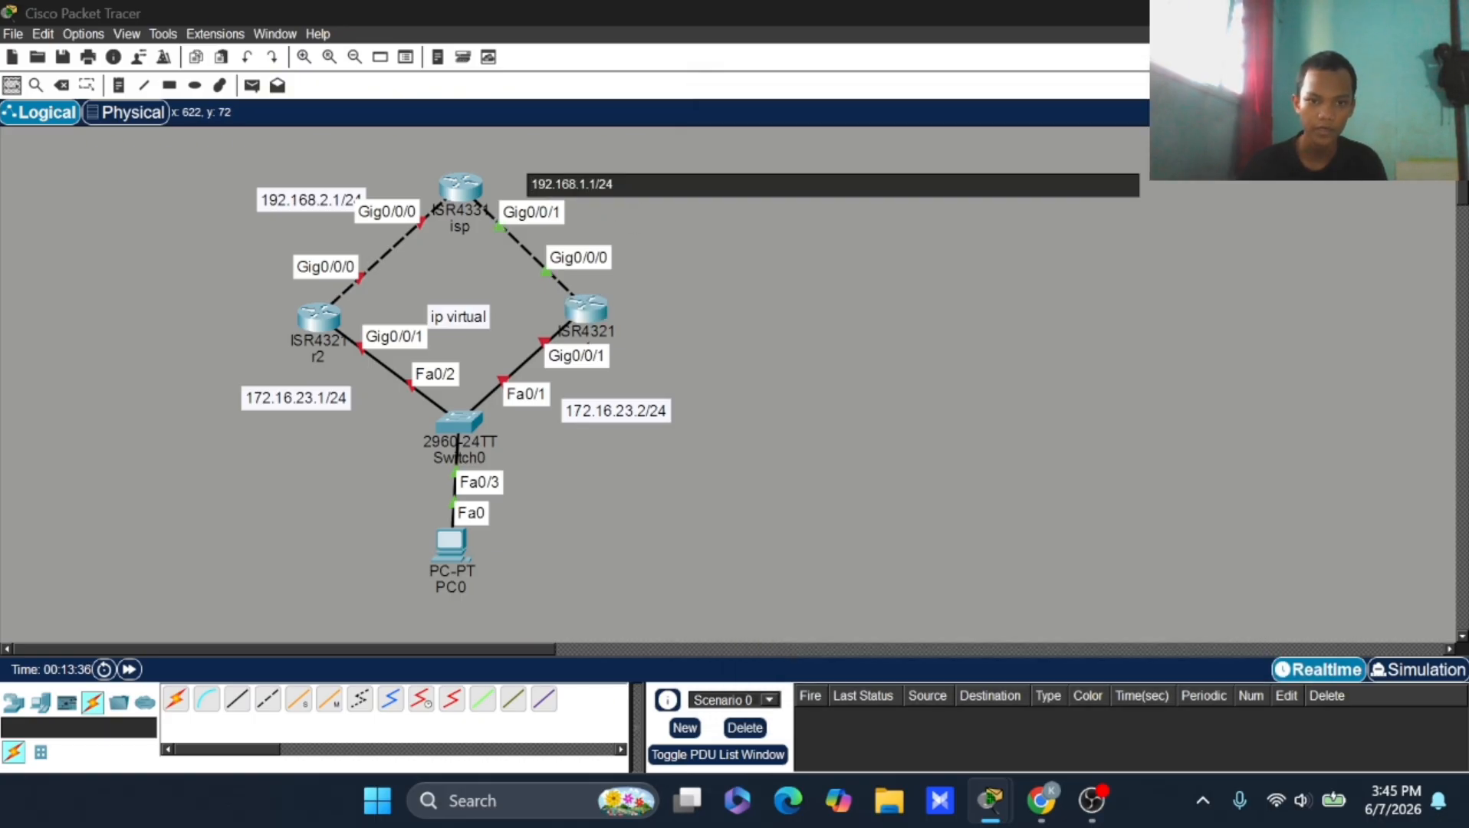
left_click(525, 190)
left_click(561, 185)
left_click_drag(531, 185, 596, 184)
key("ctrl+c")
left_click(598, 308)
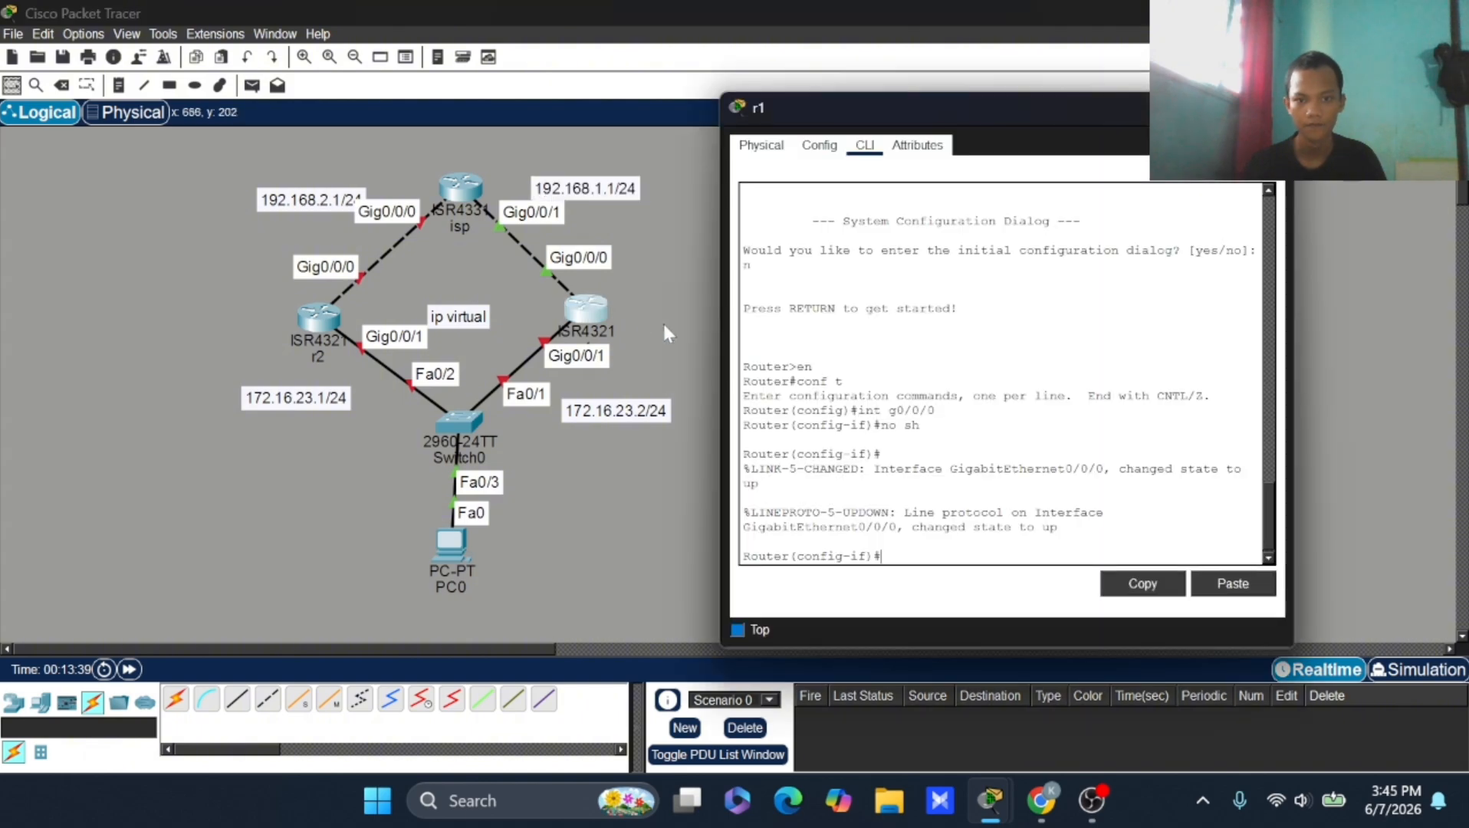
type("ip ad")
left_click(1220, 587)
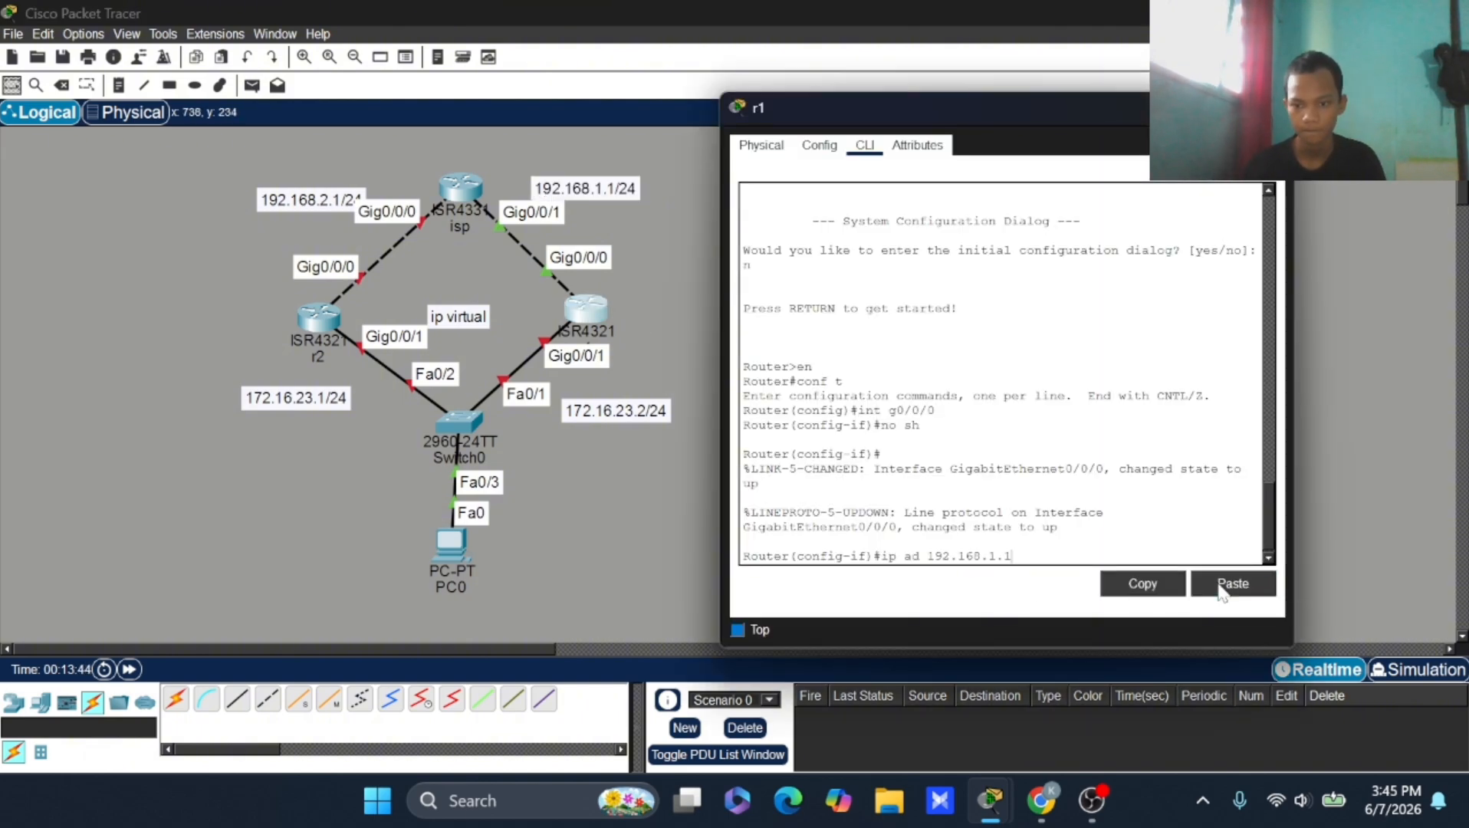
type("2 2")
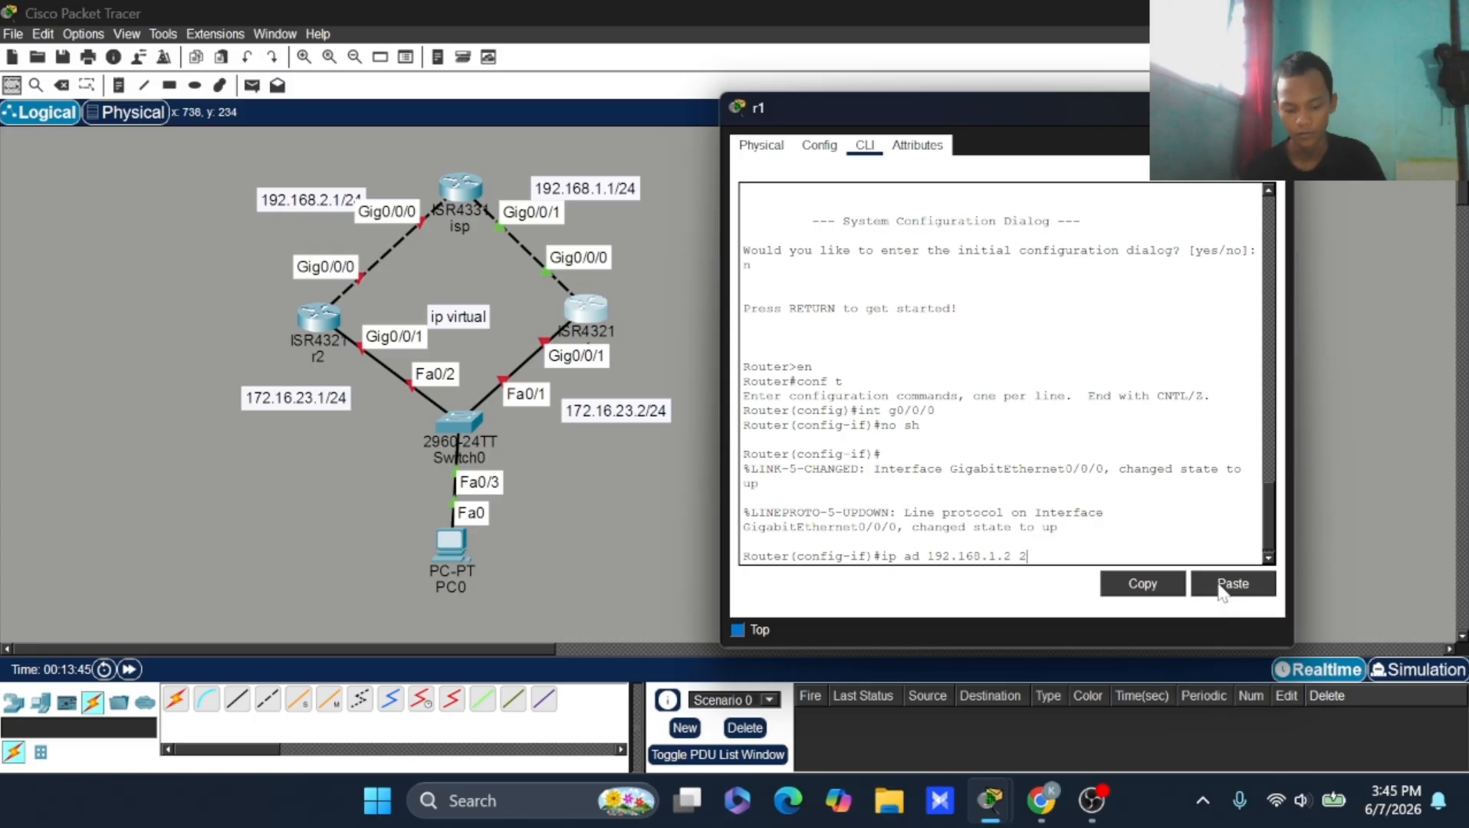
type("55.255.255.")
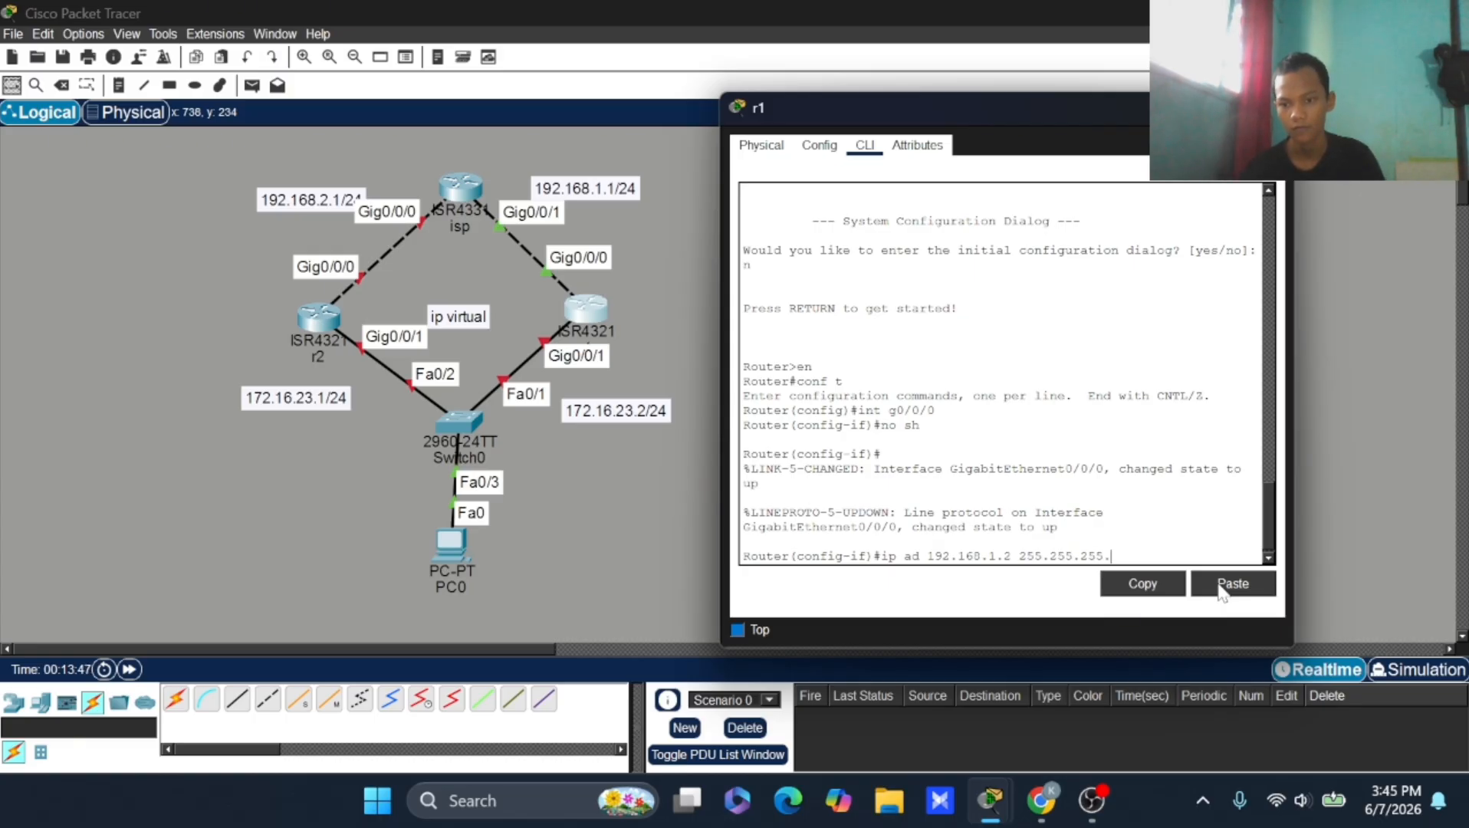
type("0")
key("Return")
Step: Leave r1's g0/0/0 configuration with ex, select interface g0/0/1, and enable it with no sh
type("er(config-if)#e")
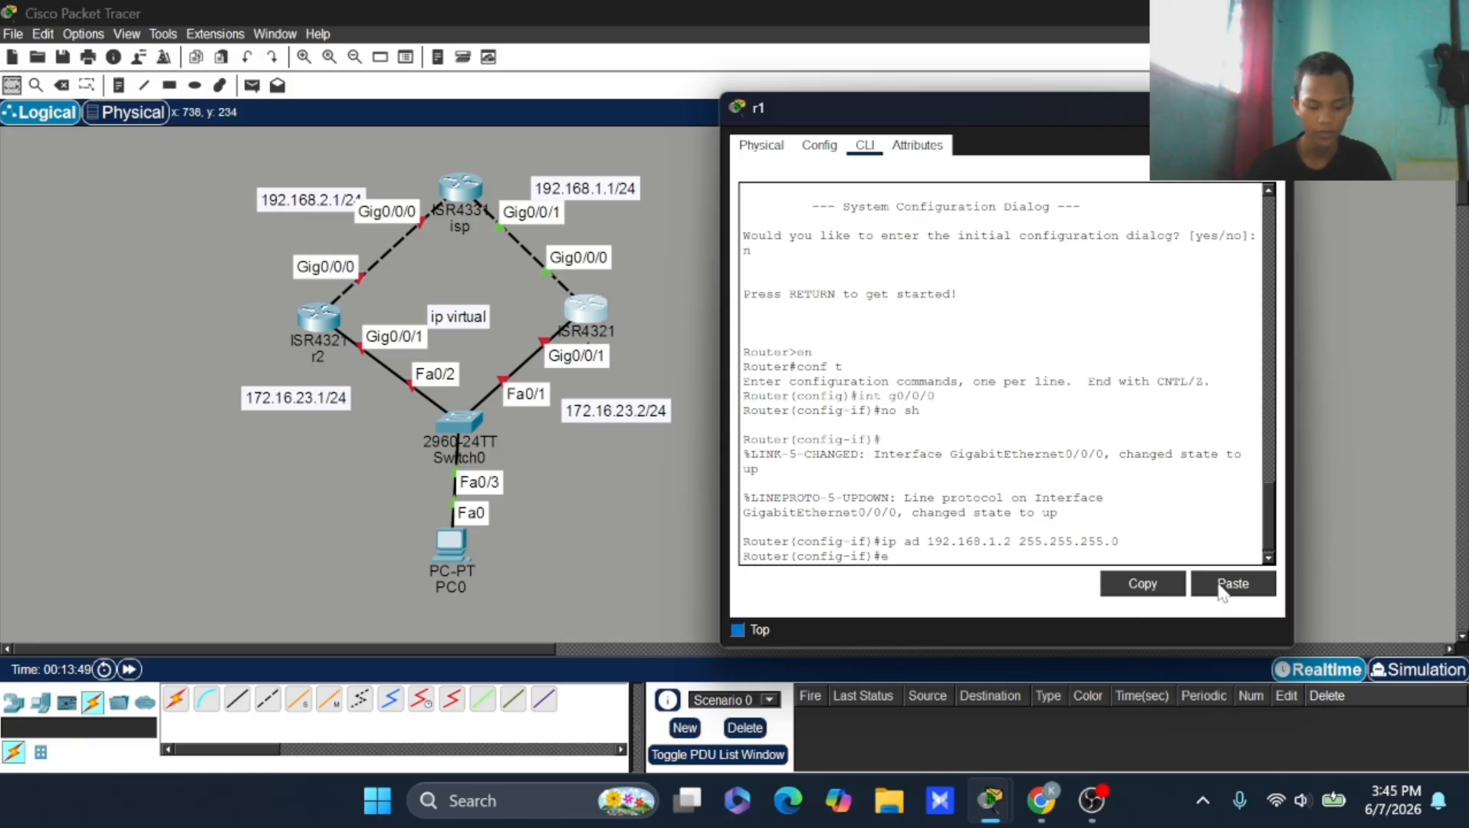
type("x")
key("Return")
type("int g")
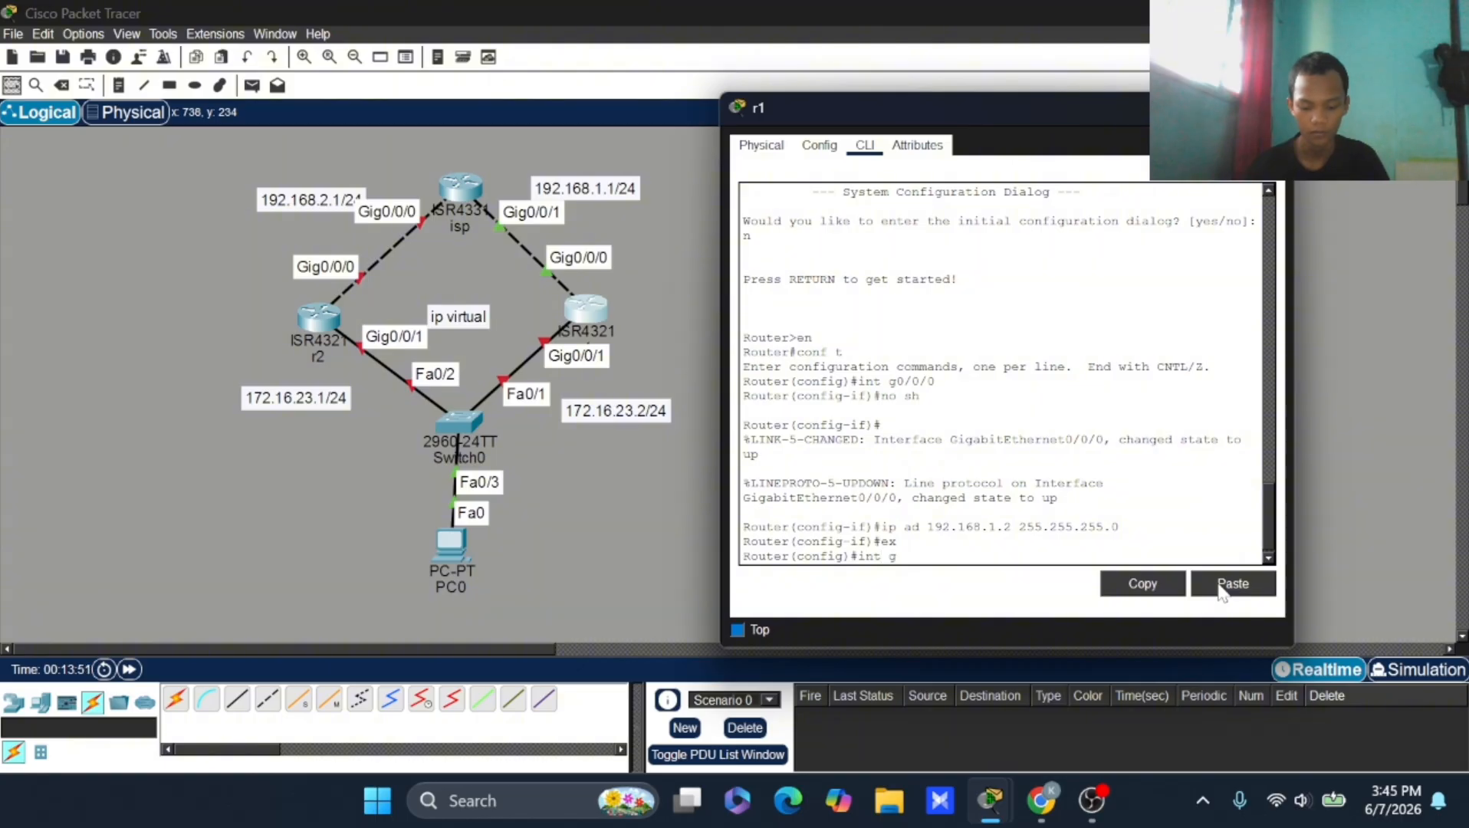
type("0/0/")
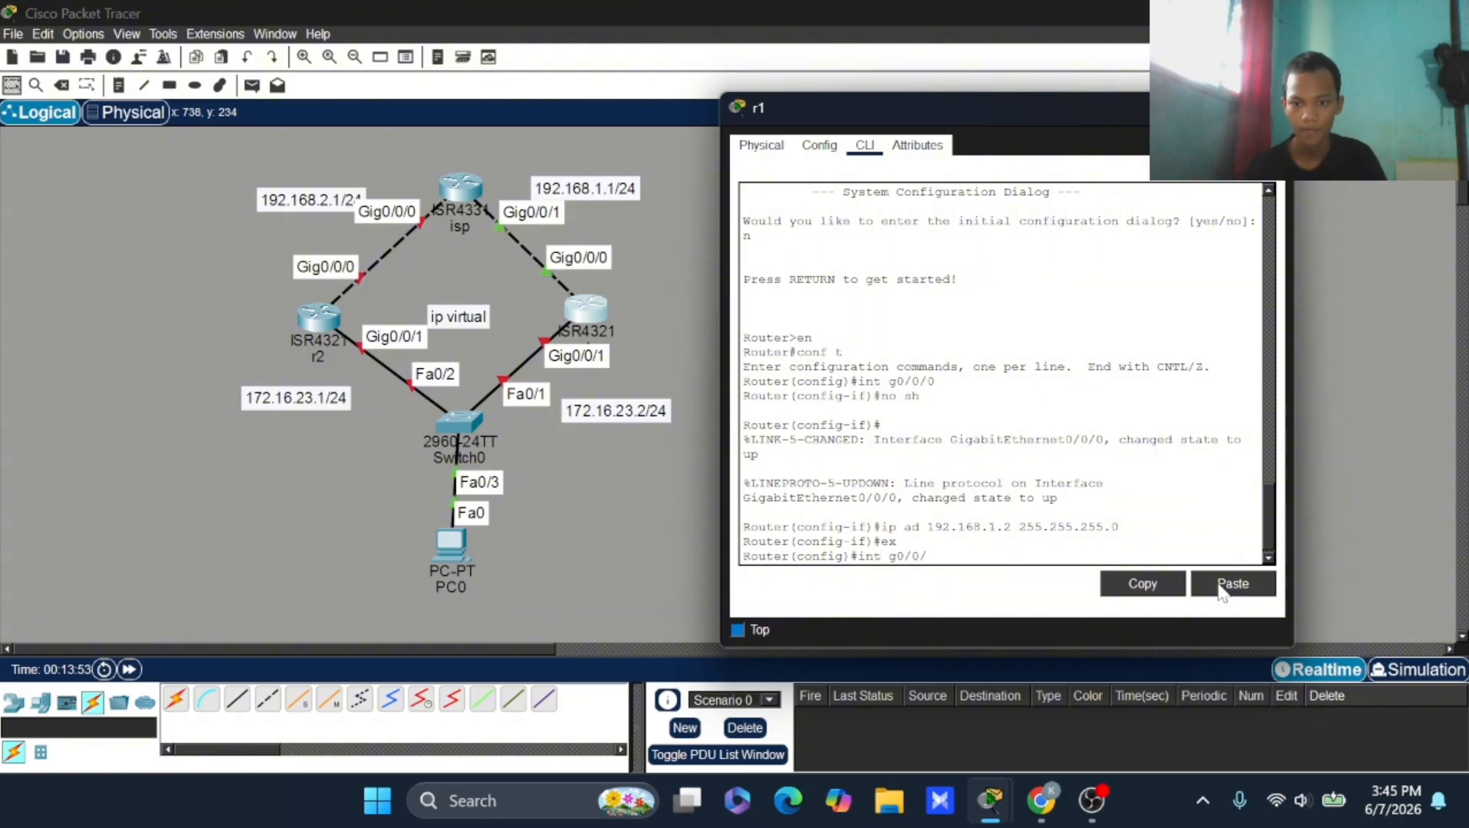
type("1")
key("Return")
type("no sh")
key("Return")
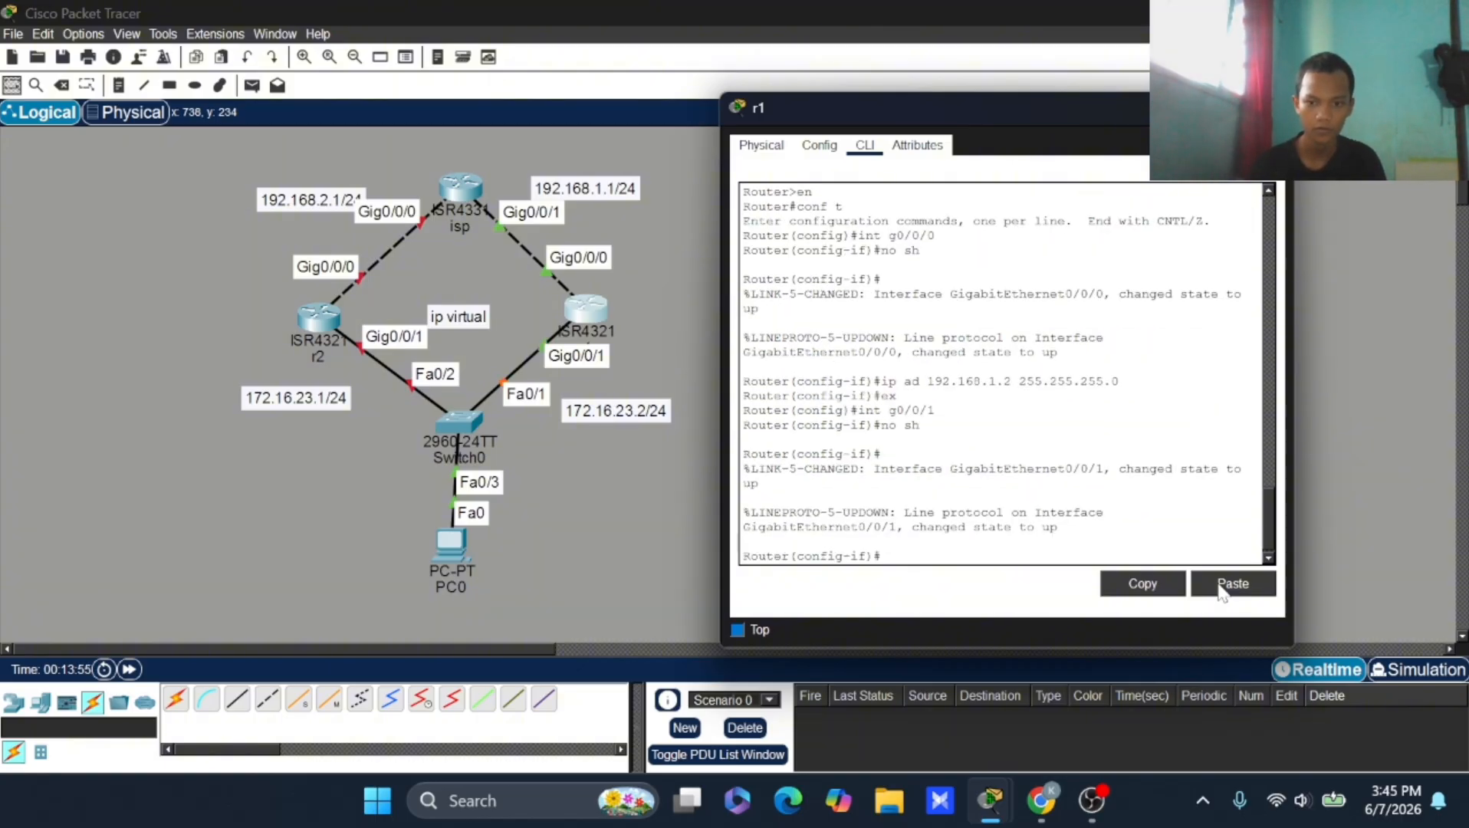
Step: Try to assign 172.16.23.2 with mask 25.255.255.0 to r1's g0/0/1 interface, copying the address from the 172.16.23.2/24 label
type("ip add")
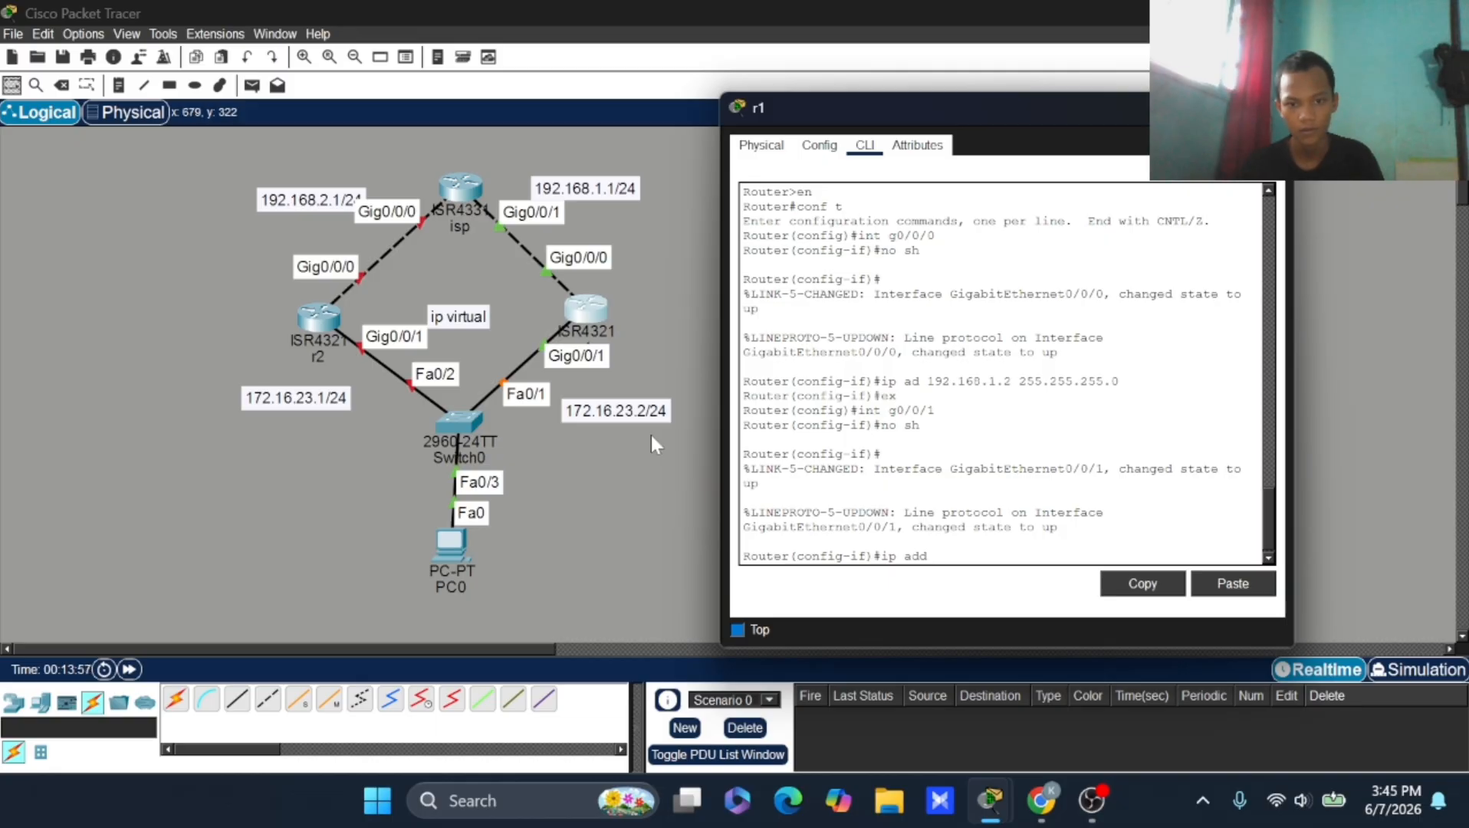
left_click_drag(592, 414, 588, 411)
double_click(589, 418)
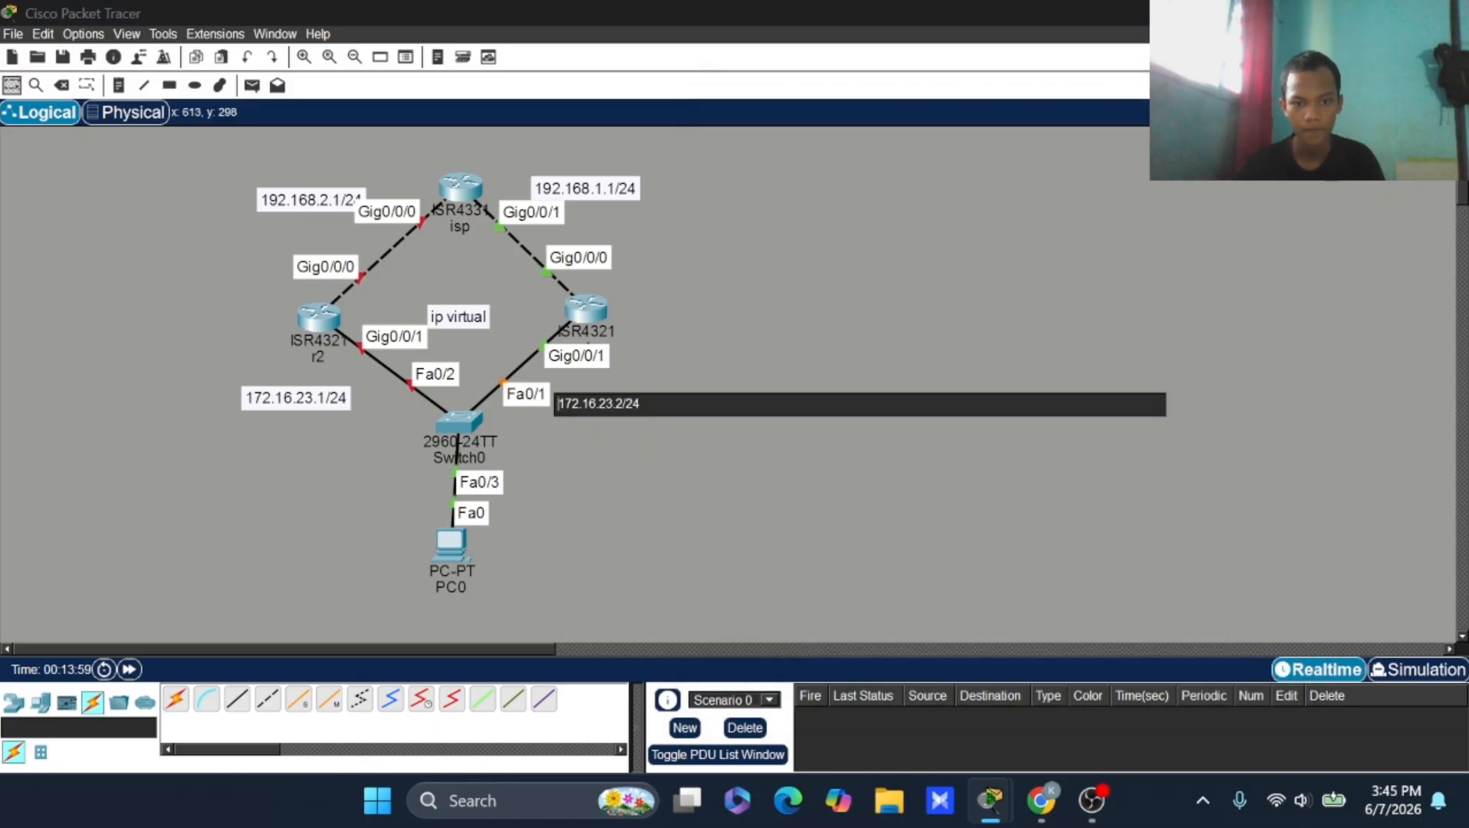
double_click(589, 405)
key("ctrl+c")
left_click(586, 308)
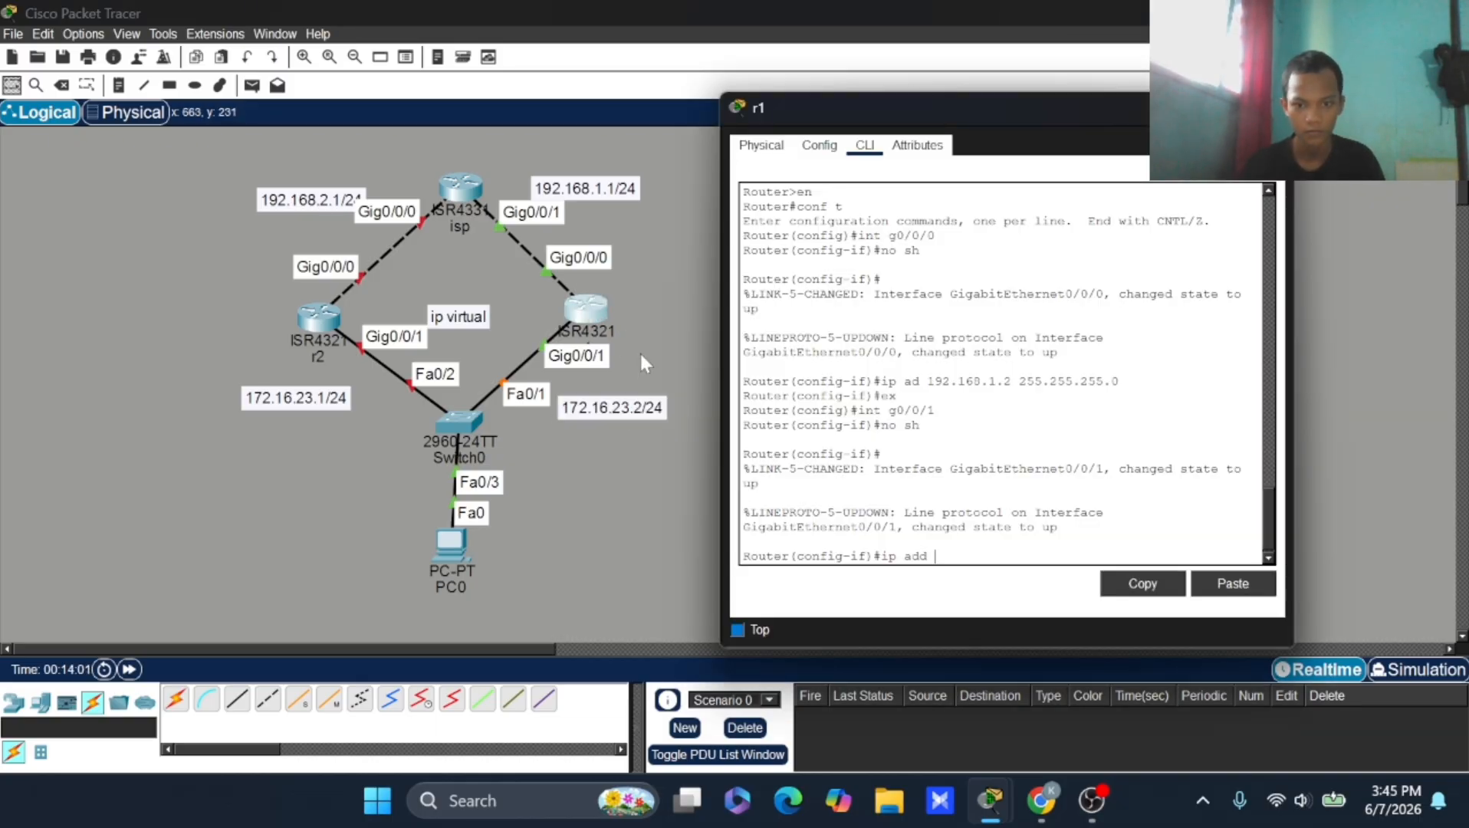
left_click(1223, 585)
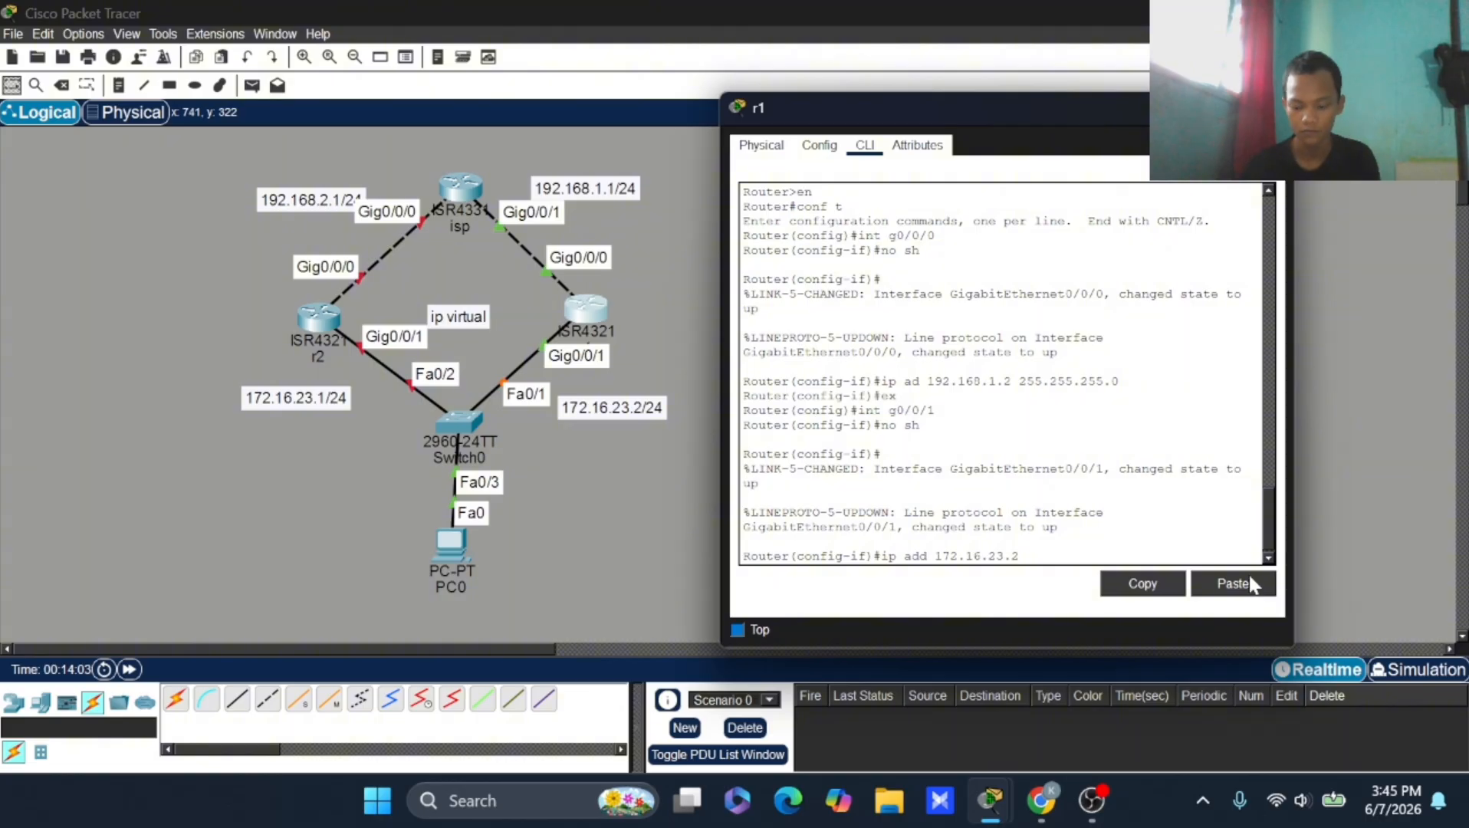
type("2")
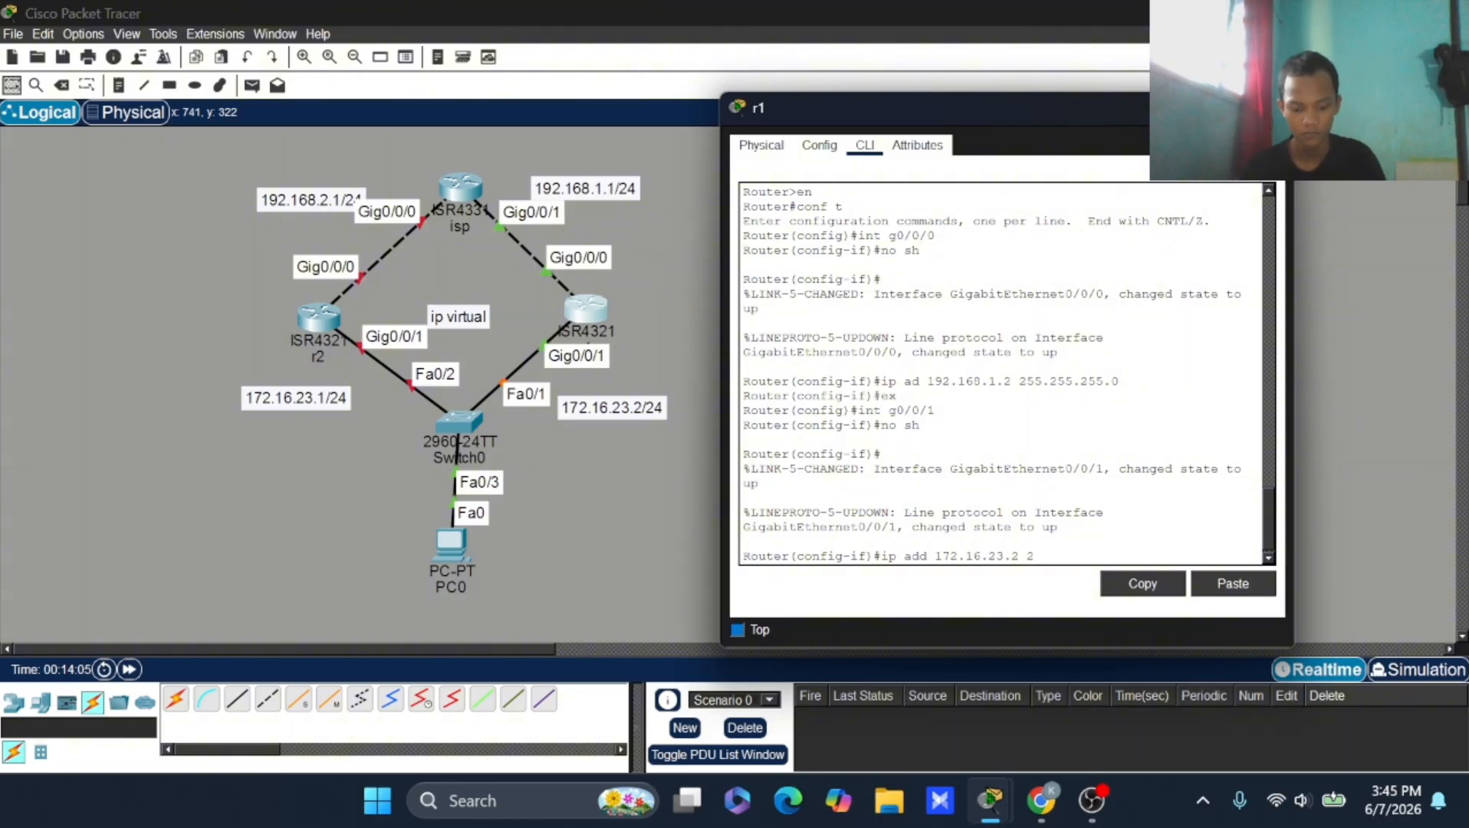
type("5.255.255.")
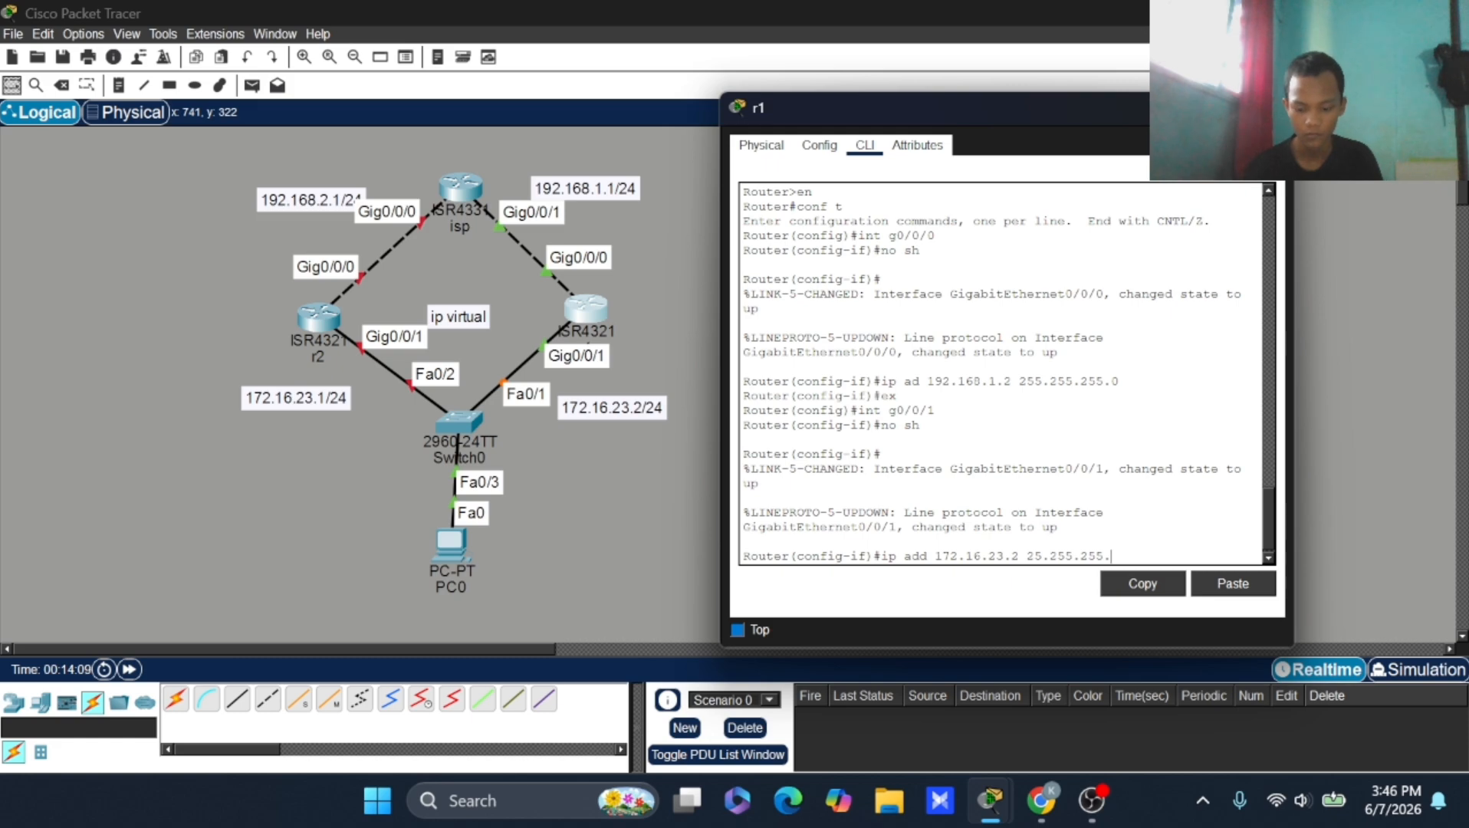
type("0")
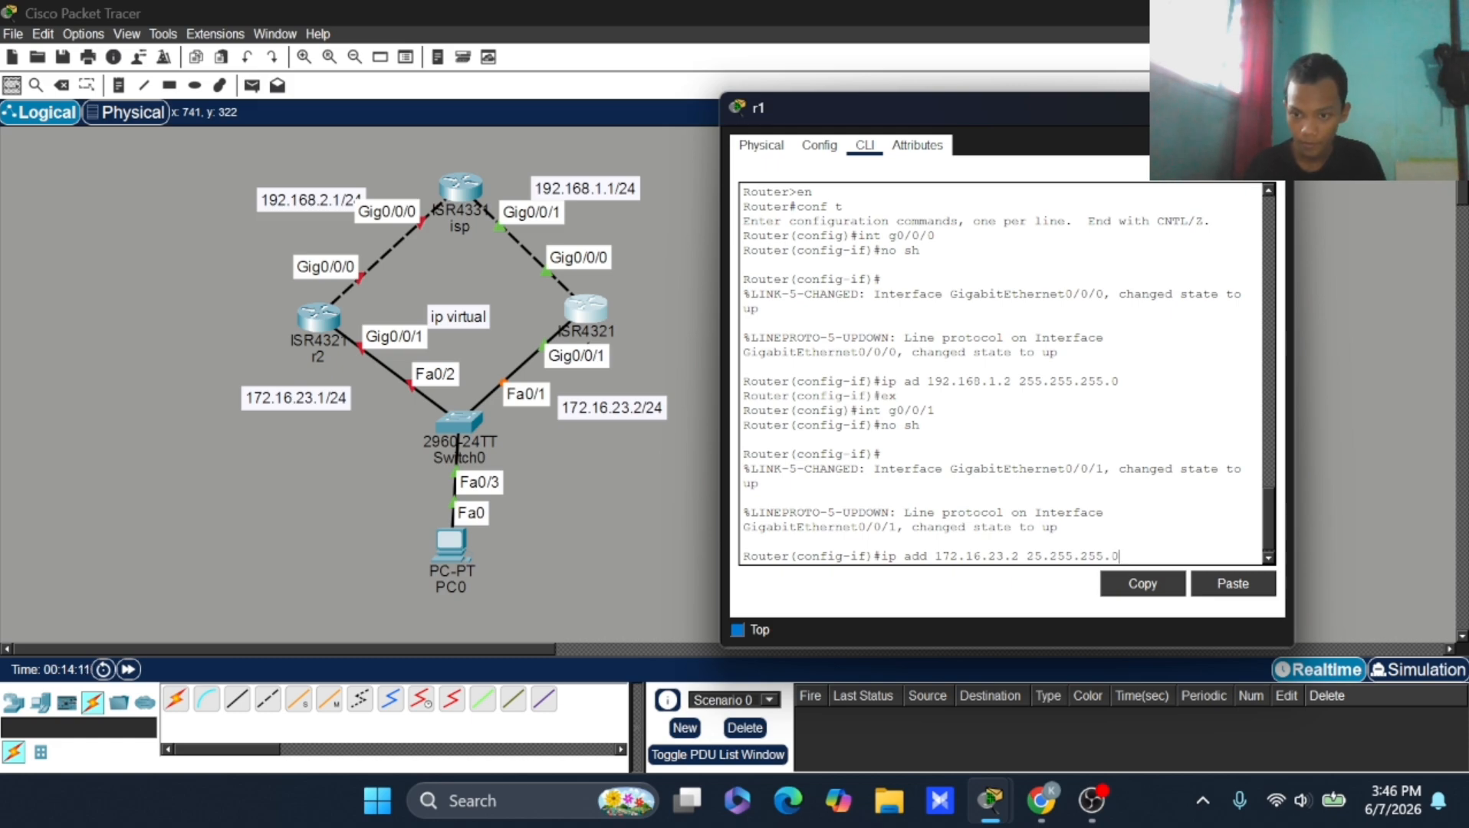
key("Return")
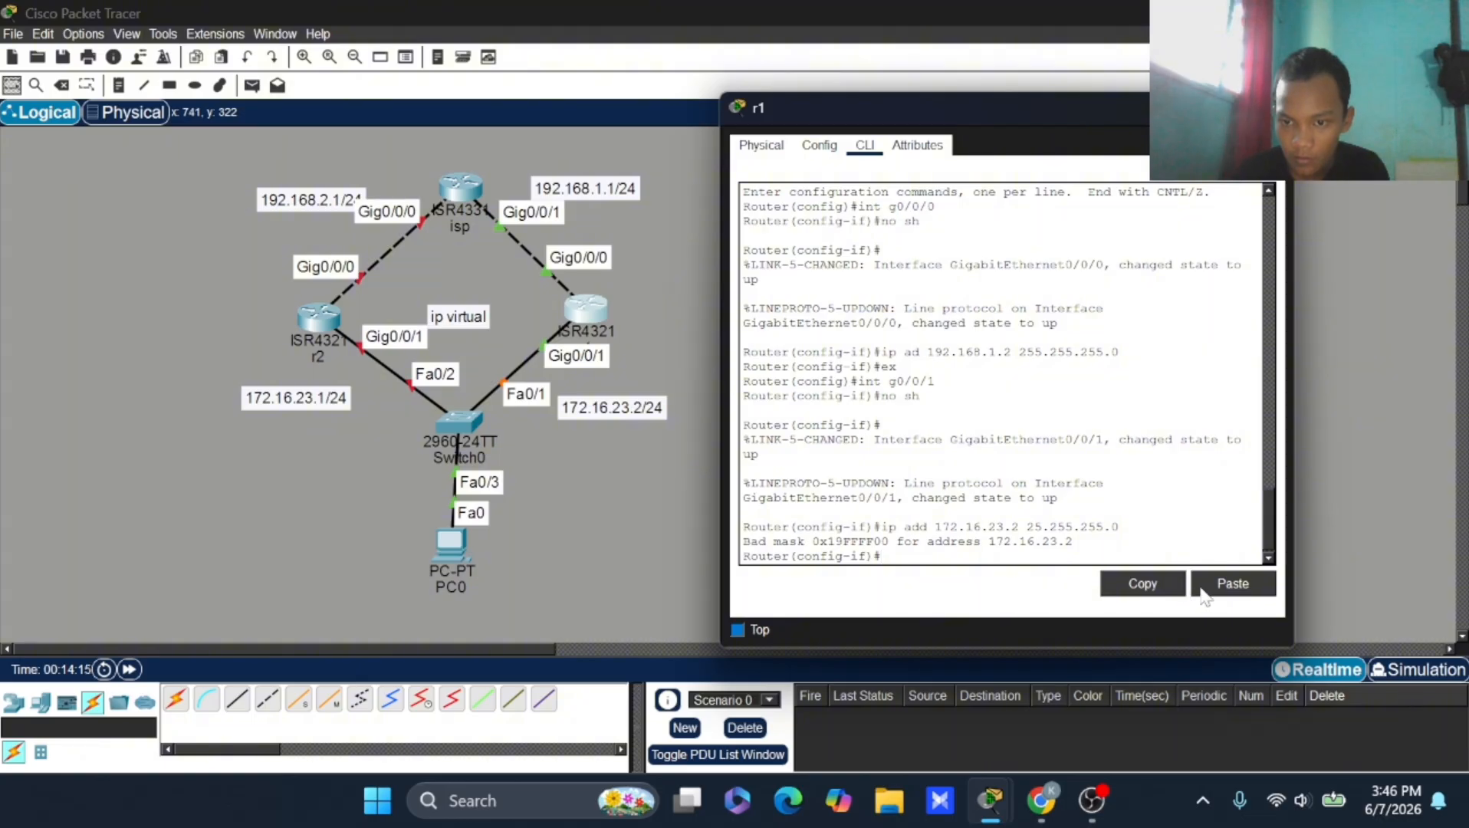
left_click(1231, 584)
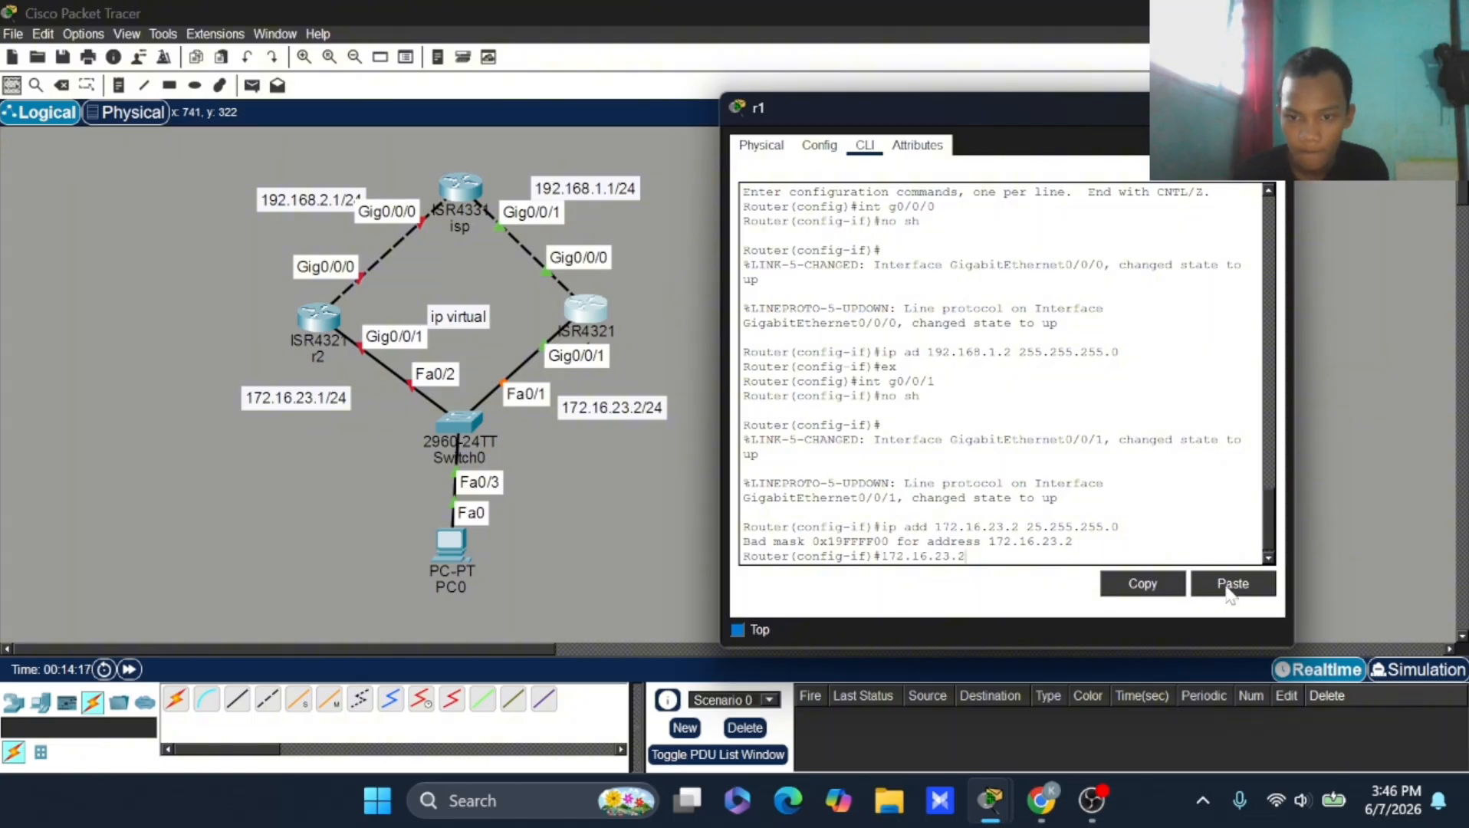
key("BackSpace")
key("BackSpace")
key("BackSpace")
key("BackSpace")
key("BackSpace")
key("BackSpace")
key("BackSpace")
key("BackSpace")
key("BackSpace")
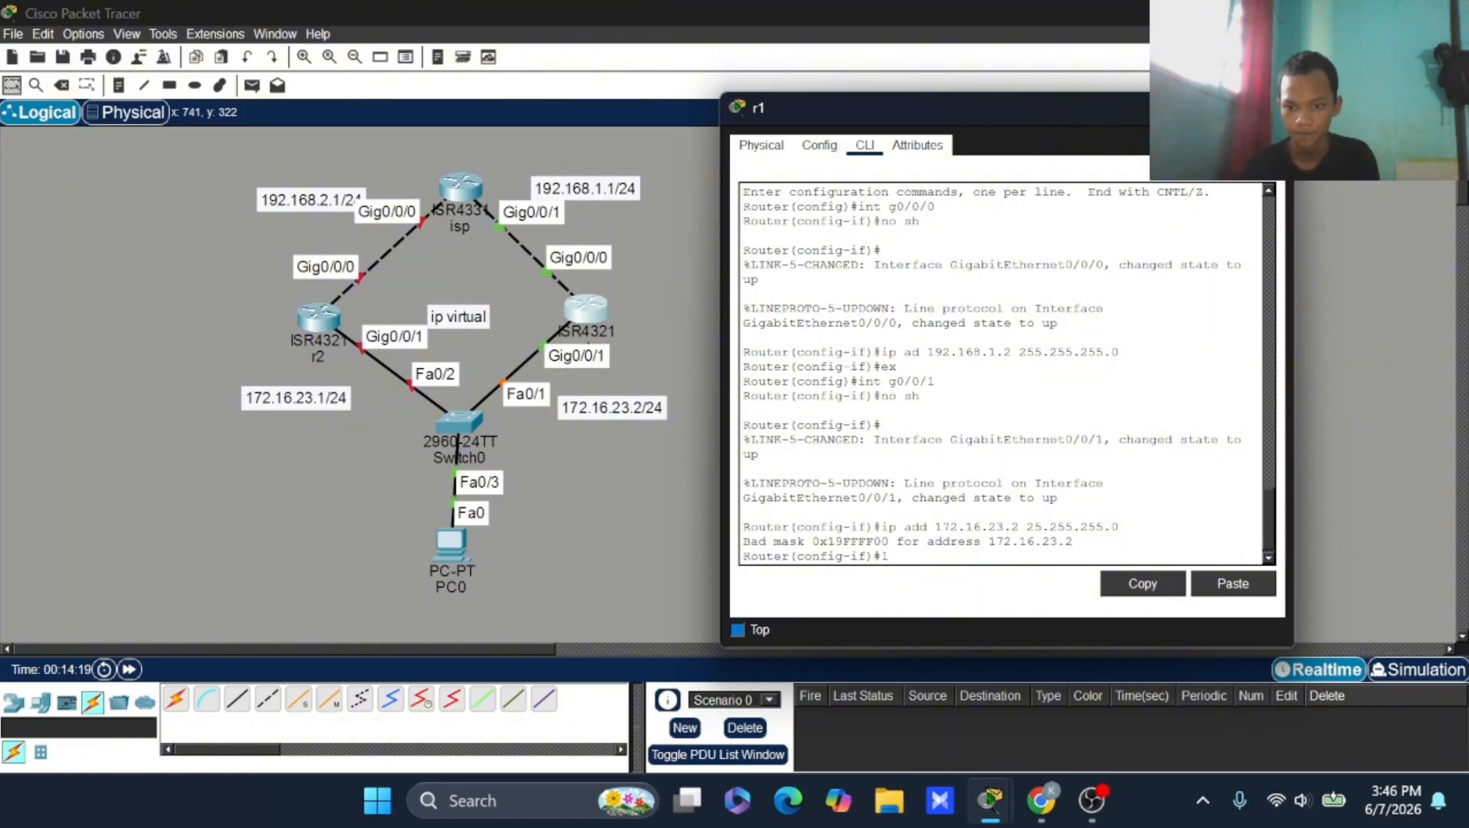
Step: Recall the rejected address command on r1's g0/0/1, correct it to ip add 172.16.23.2 255.255.255.0, and close r1's window
key("Up")
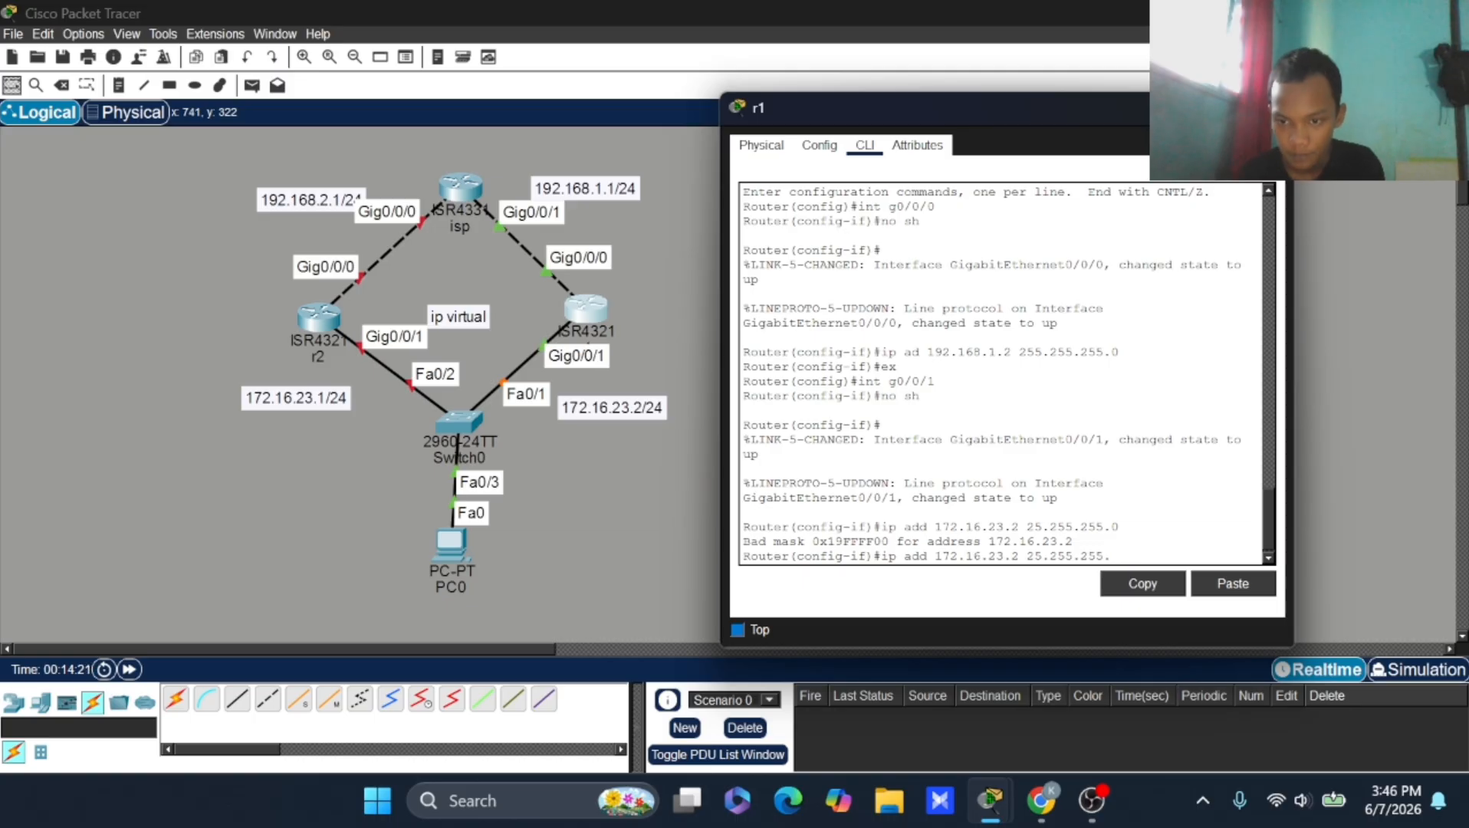
key("BackSpace")
key("BackSpace")
key("BackSpace")
key("BackSpace")
key("BackSpace")
key("BackSpace")
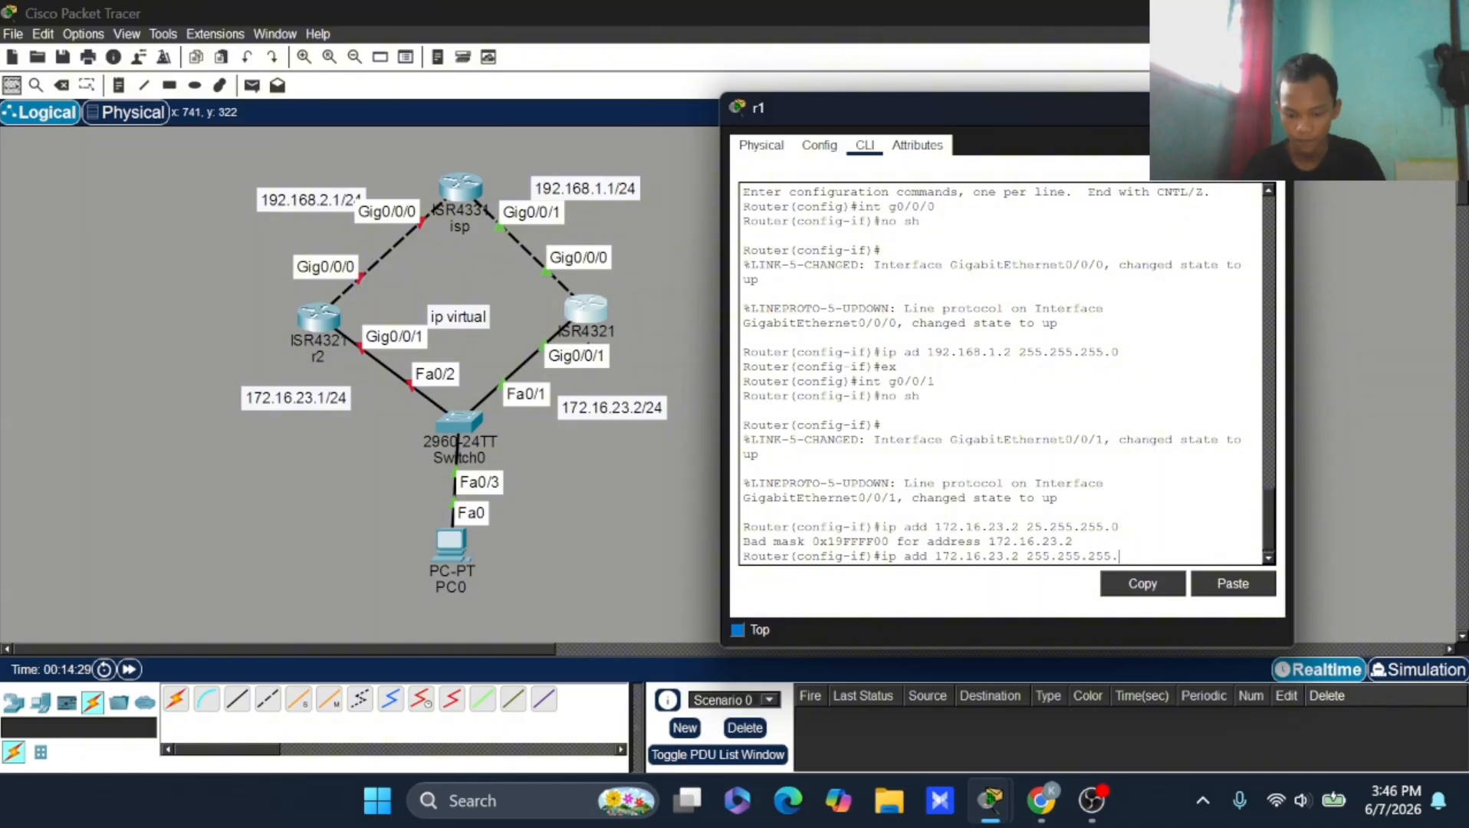
key("Return")
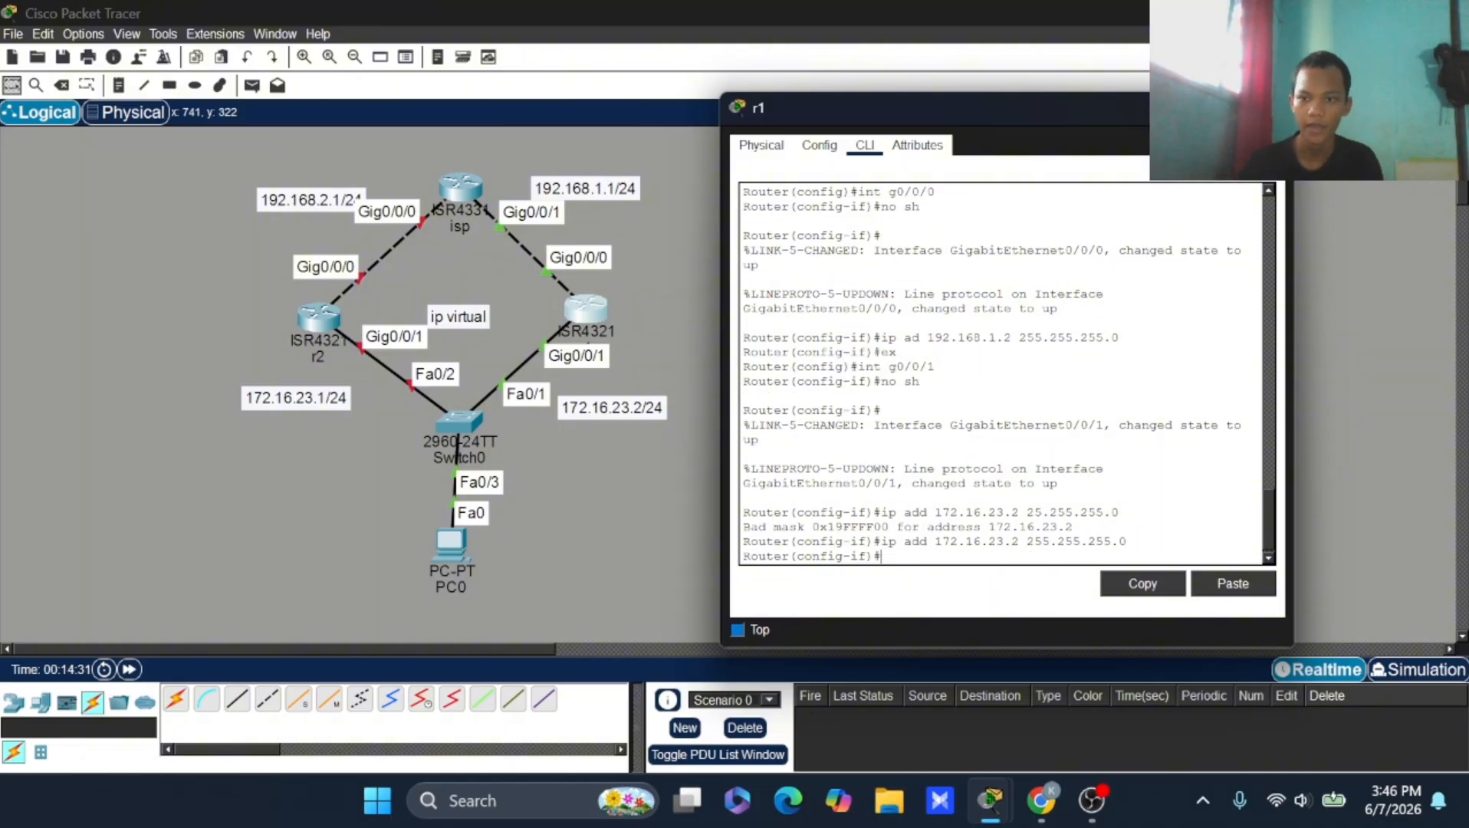
left_click(1271, 107)
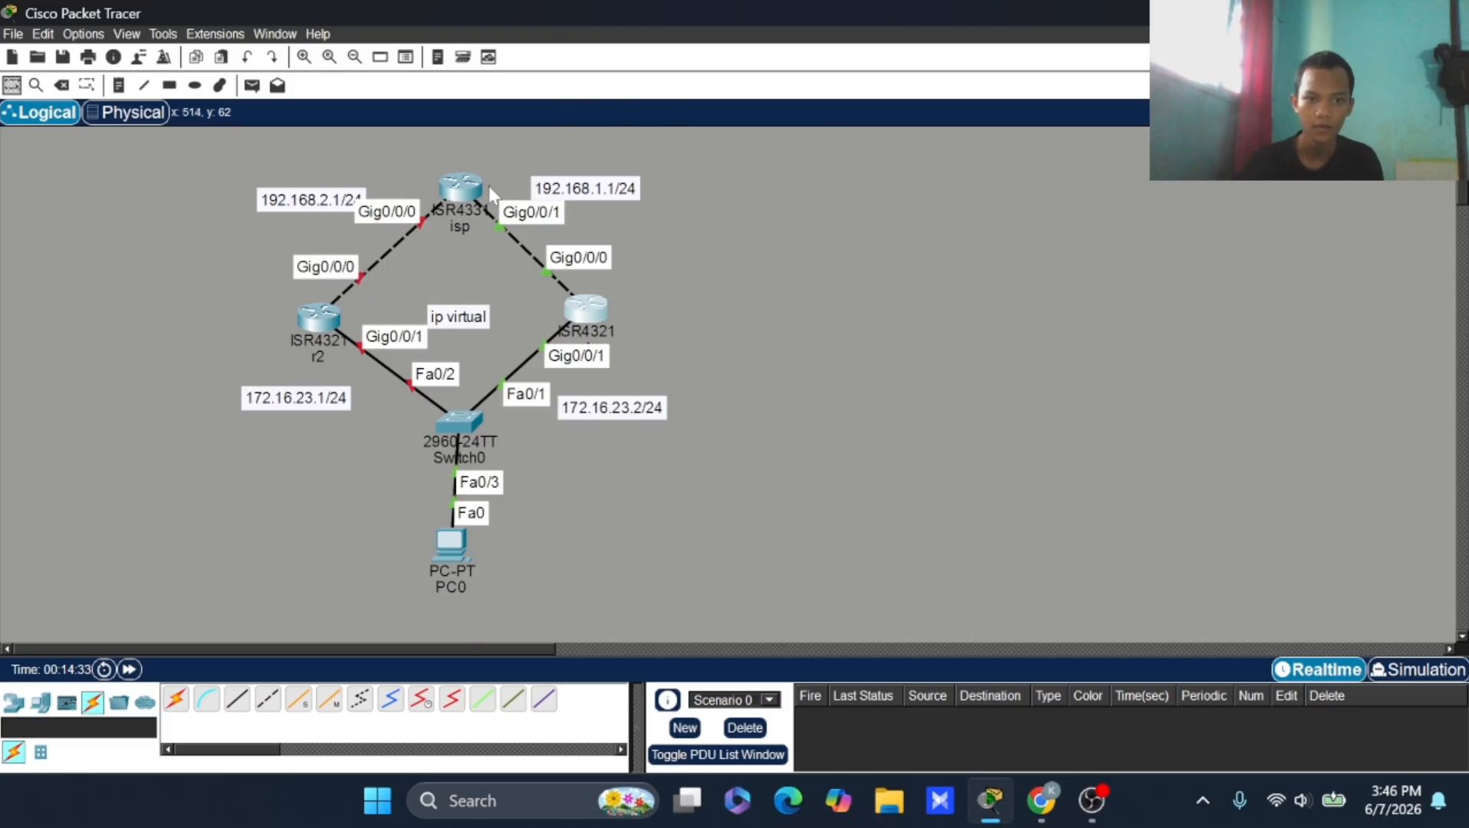
Step: Open the r2 router's command line and decline the initial configuration dialog with n
left_click(318, 316)
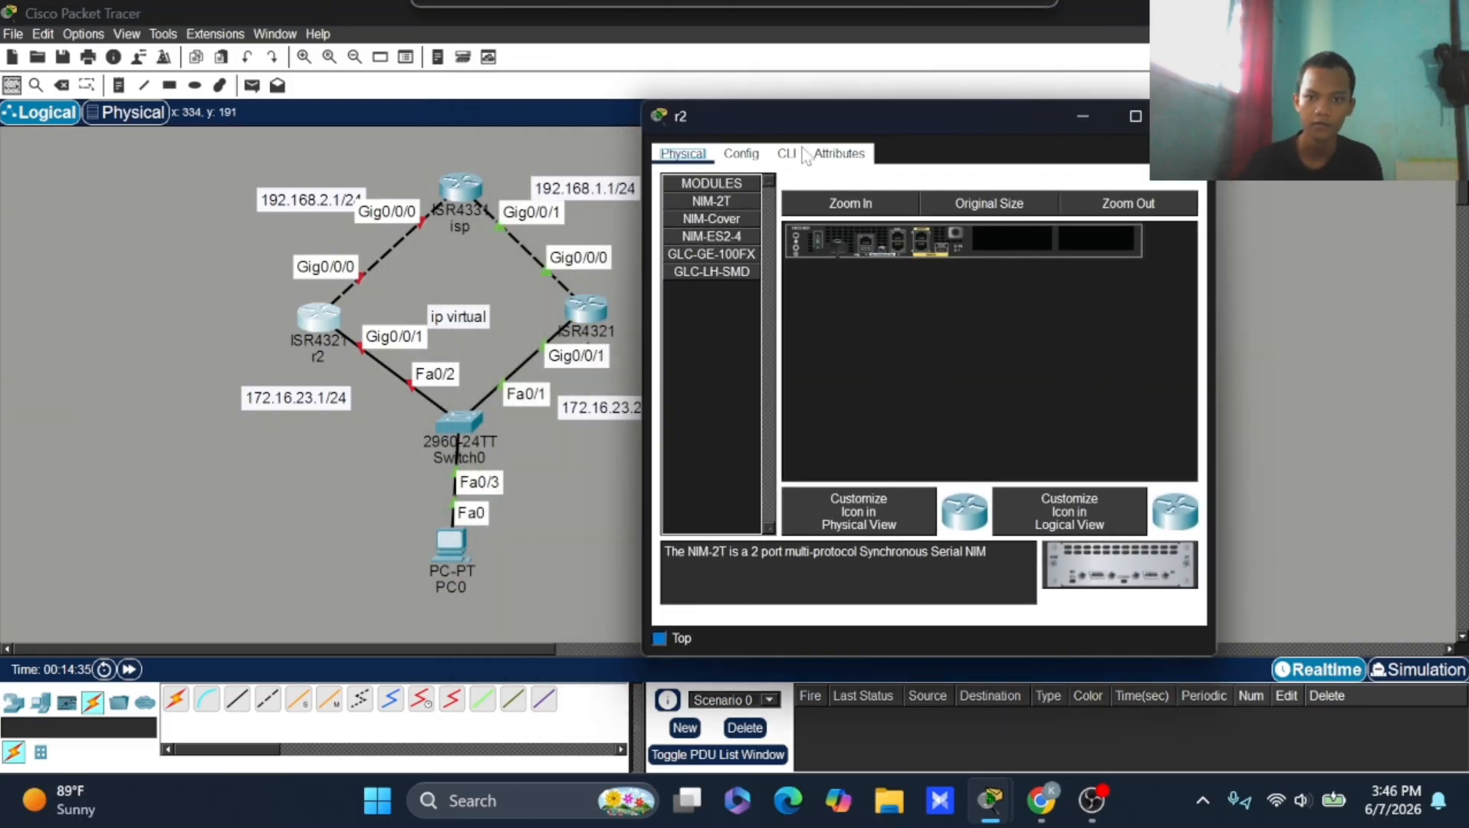
left_click(787, 154)
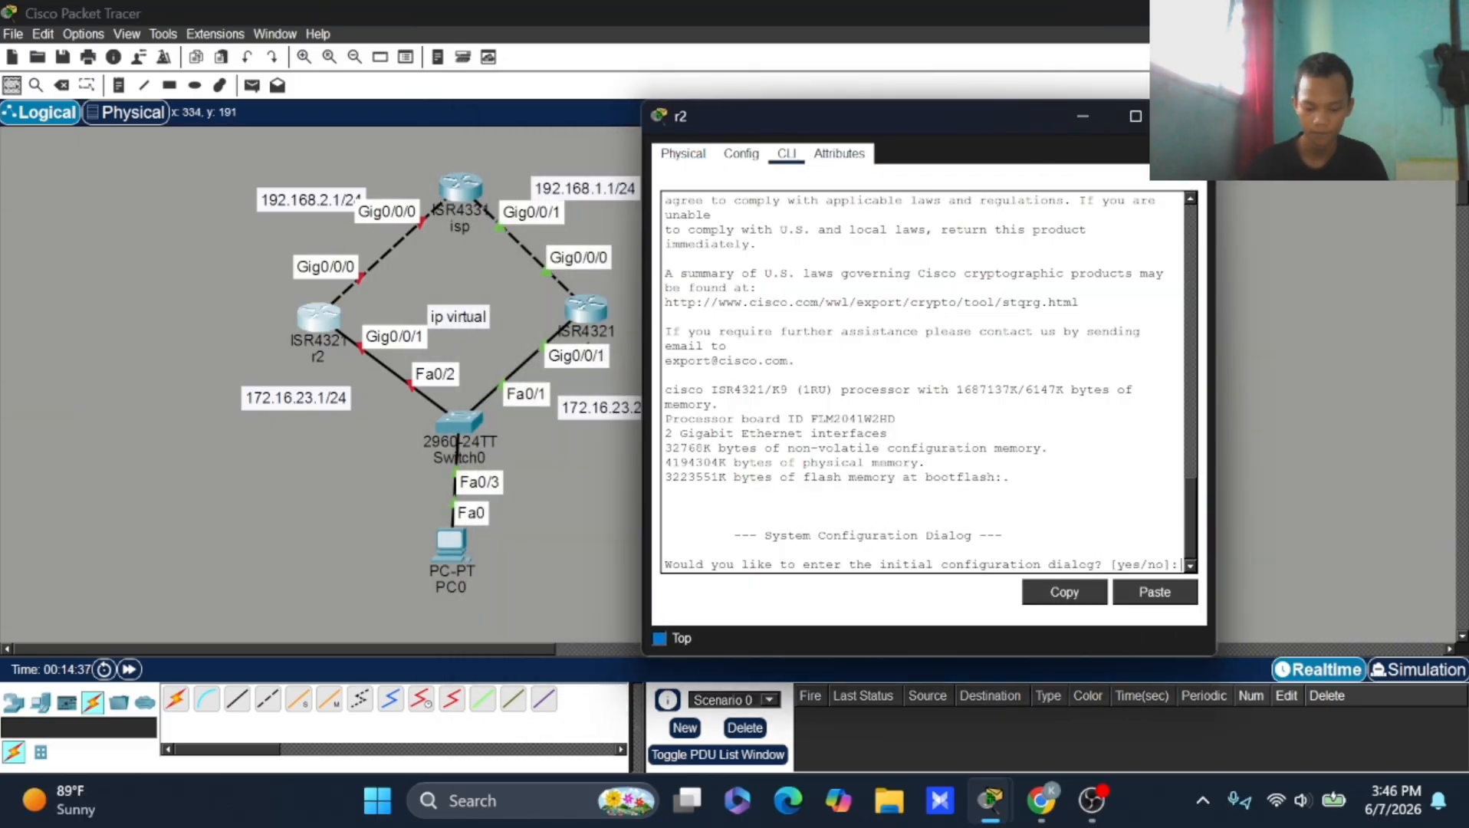
type("ni")
key("Return")
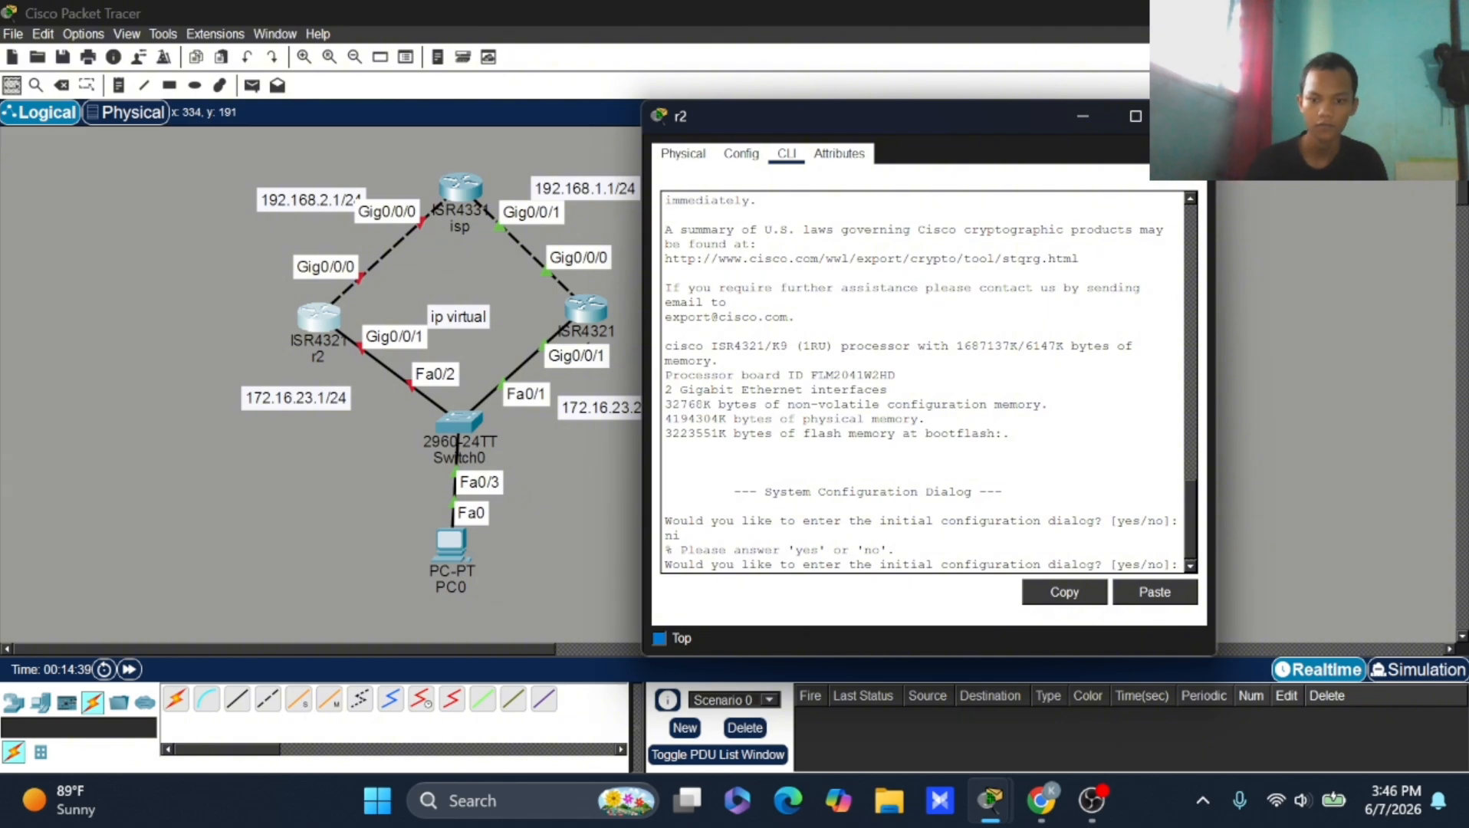
type("n")
key("Return")
Step: Enter privileged mode with en and global configuration mode with conf t on the r2 router
type("n")
key("Return")
type("c")
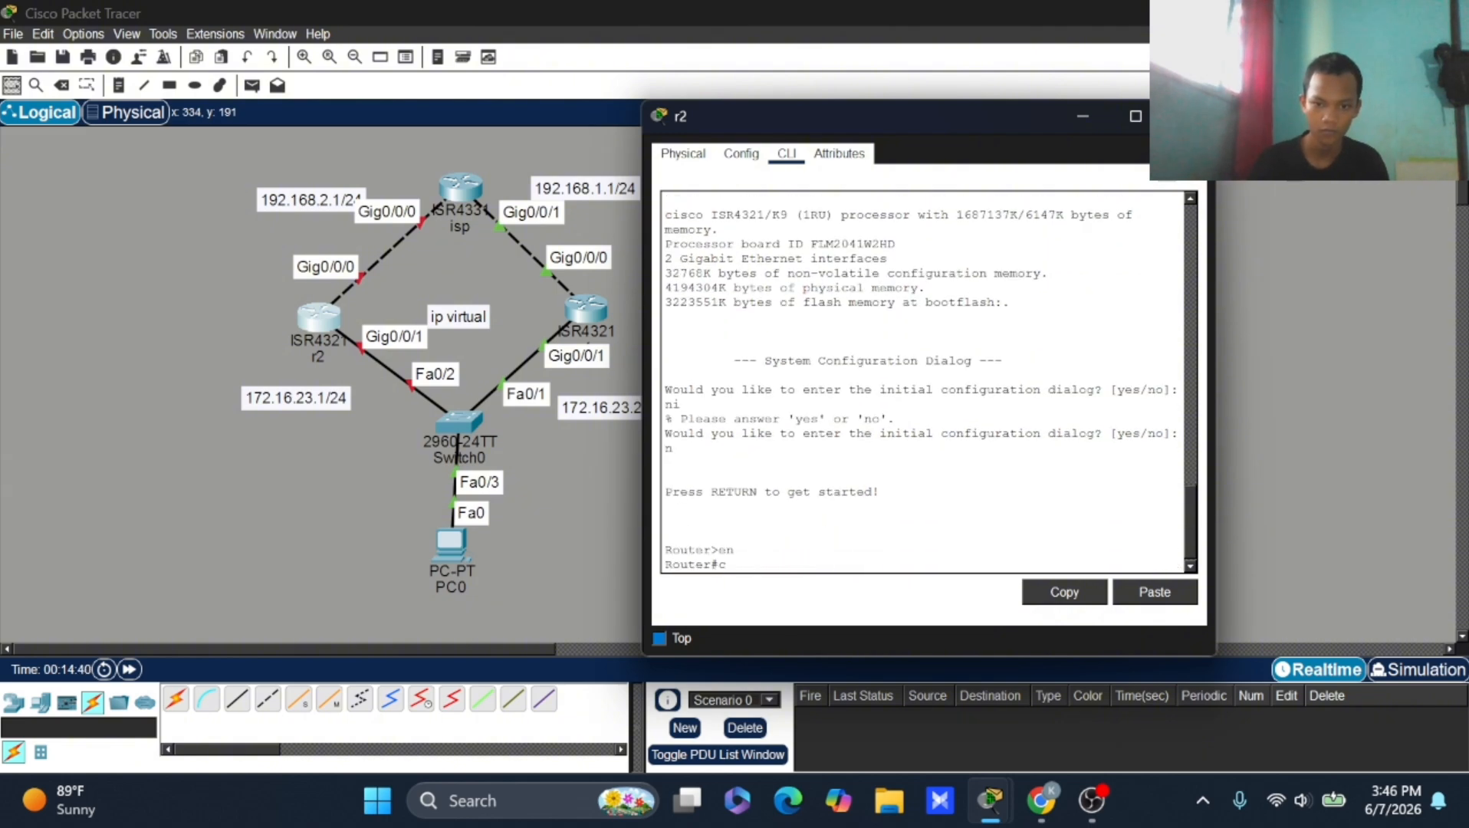
type("io")
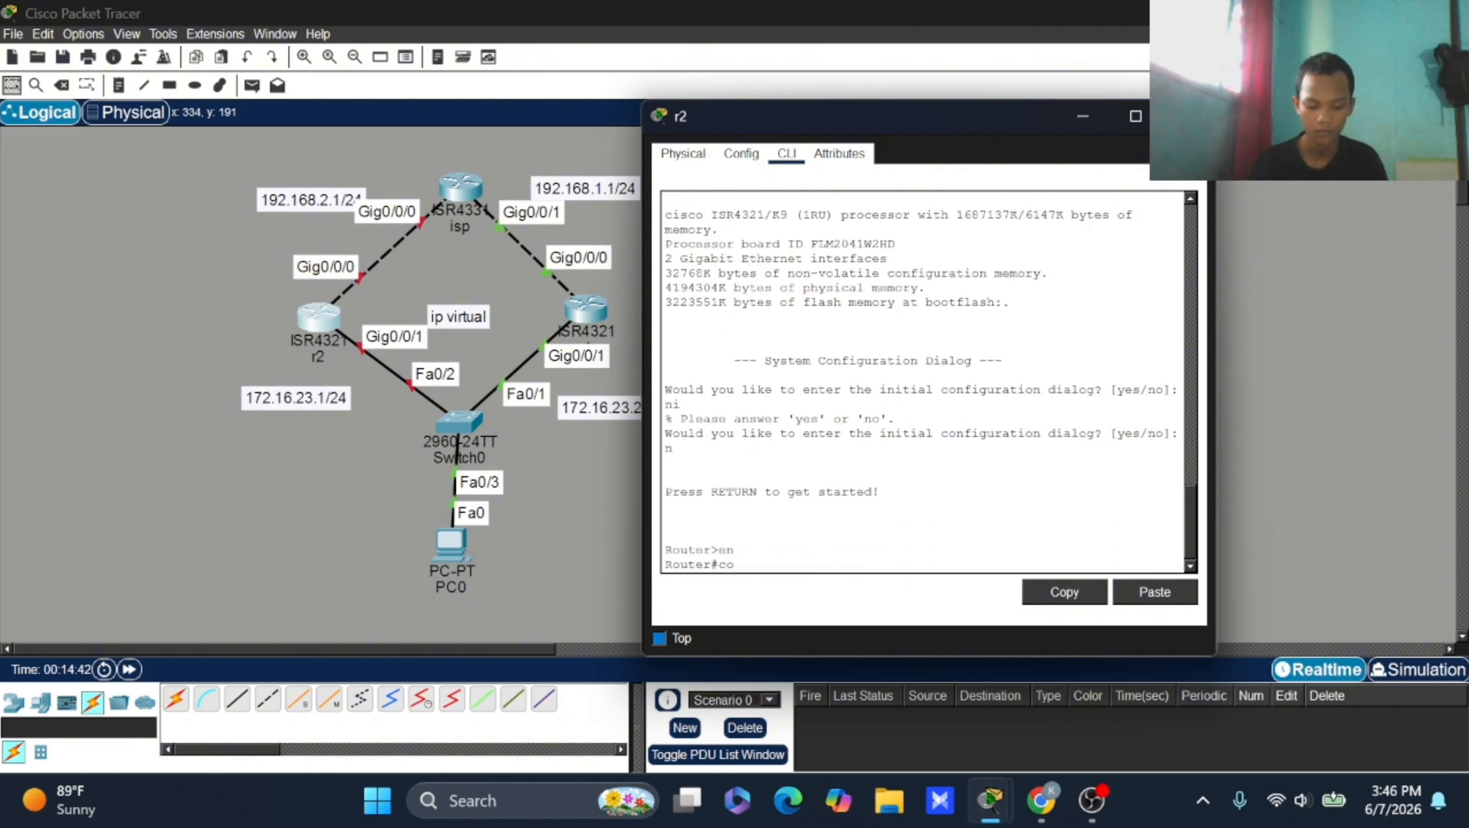
type("nf t")
key("Return")
Step: Select interface g0/0/0 on the r2 router and enable it with no sh
type("int")
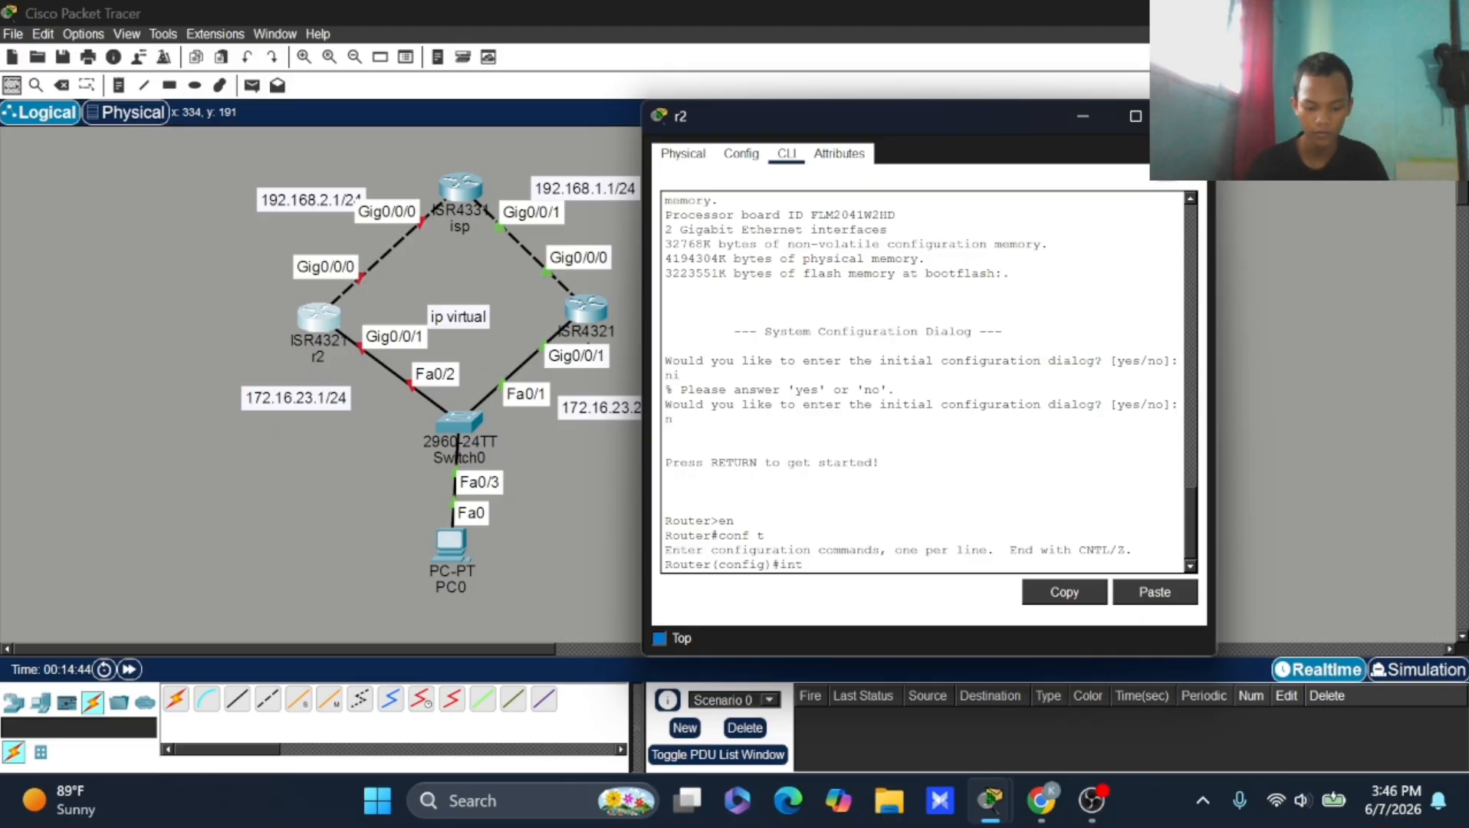
type(" g0/0/0")
key("Return")
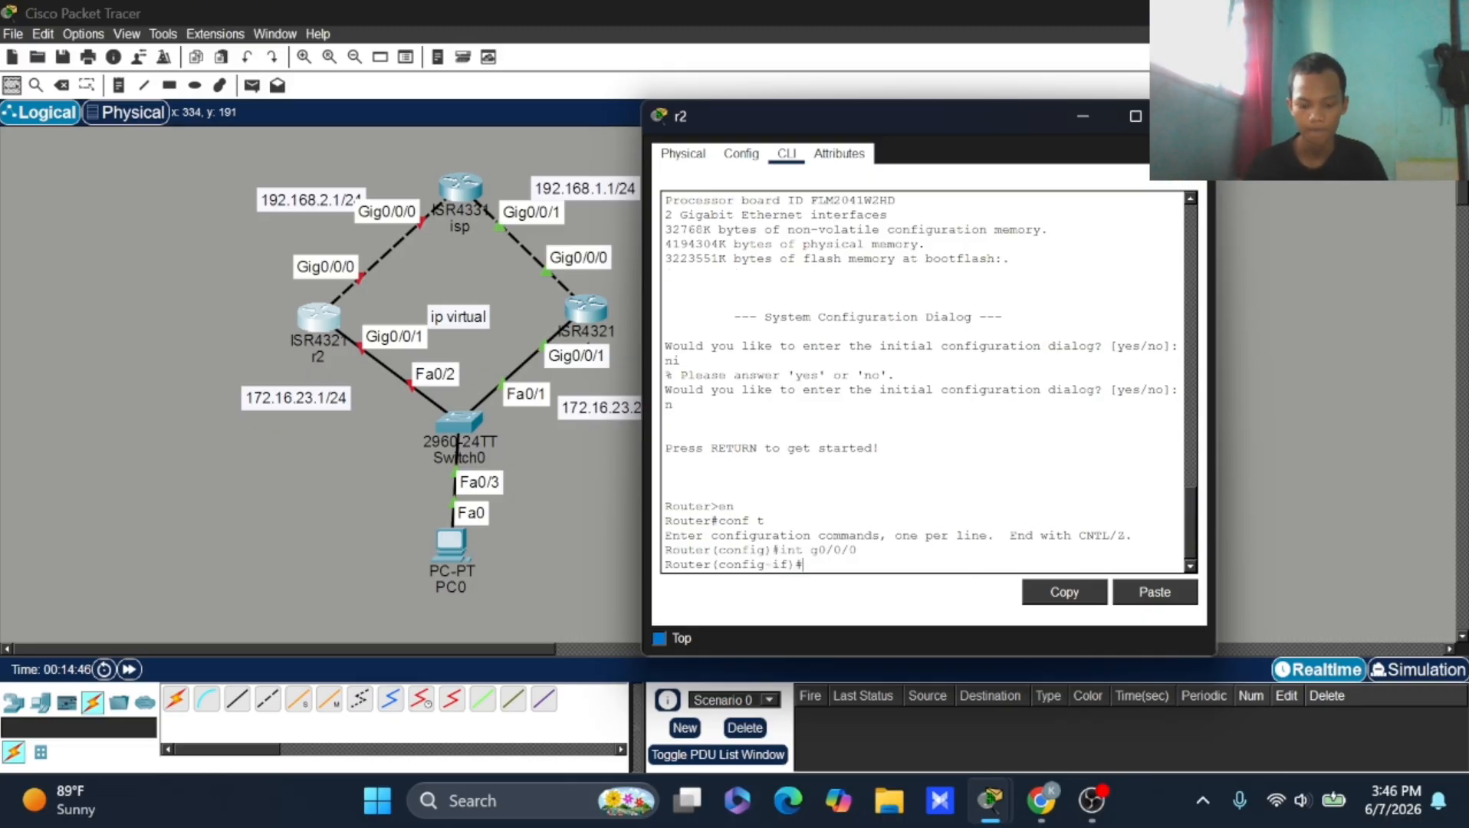
type("no sh")
key("Return")
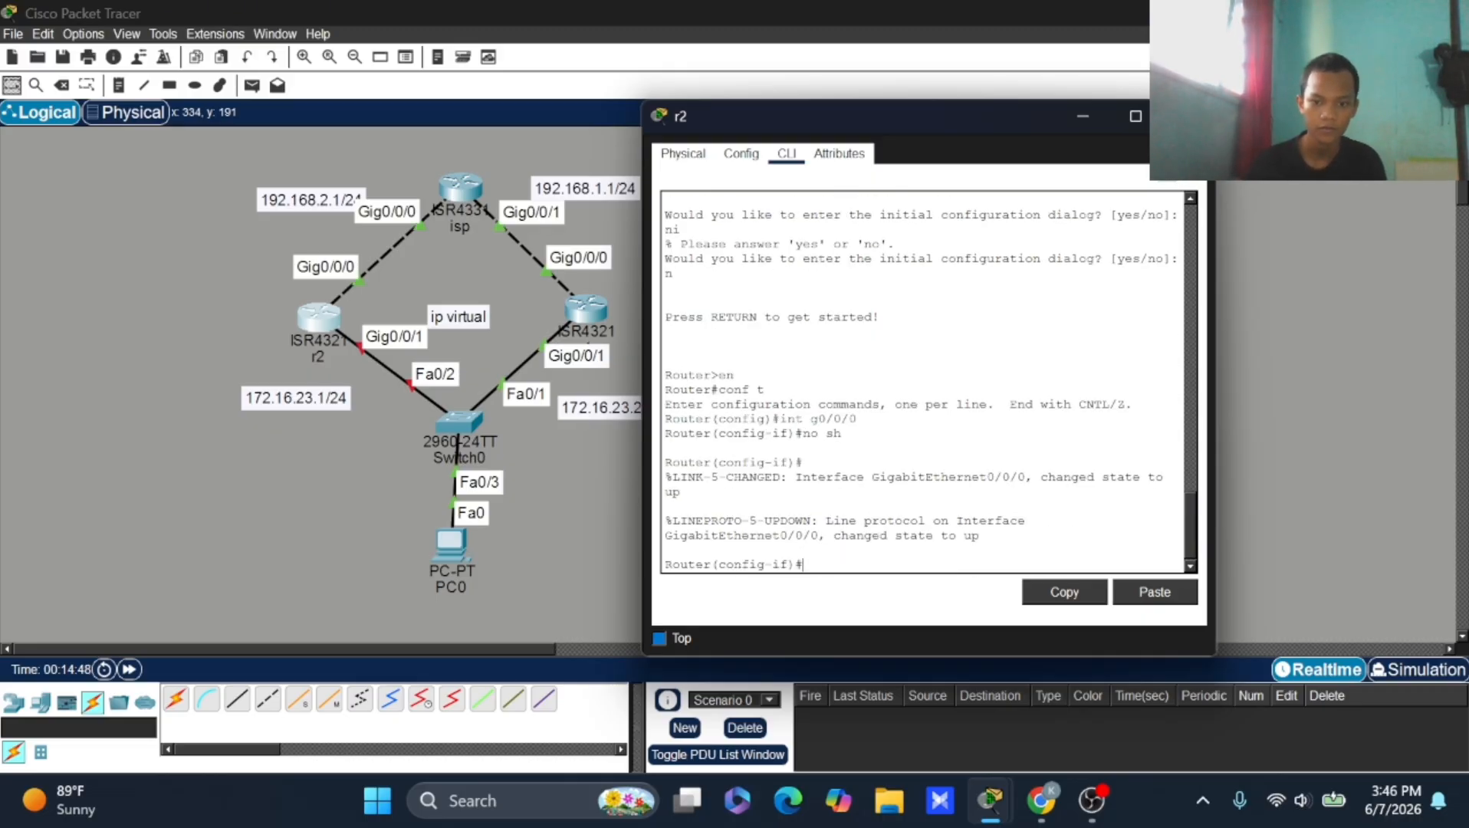
Step: Try to address r2's g0/0/0 with ip 192.168.2.2 255.255.255.0, copying the 192.168.2. prefix from the 192.168.2.1/24 label
type("ip")
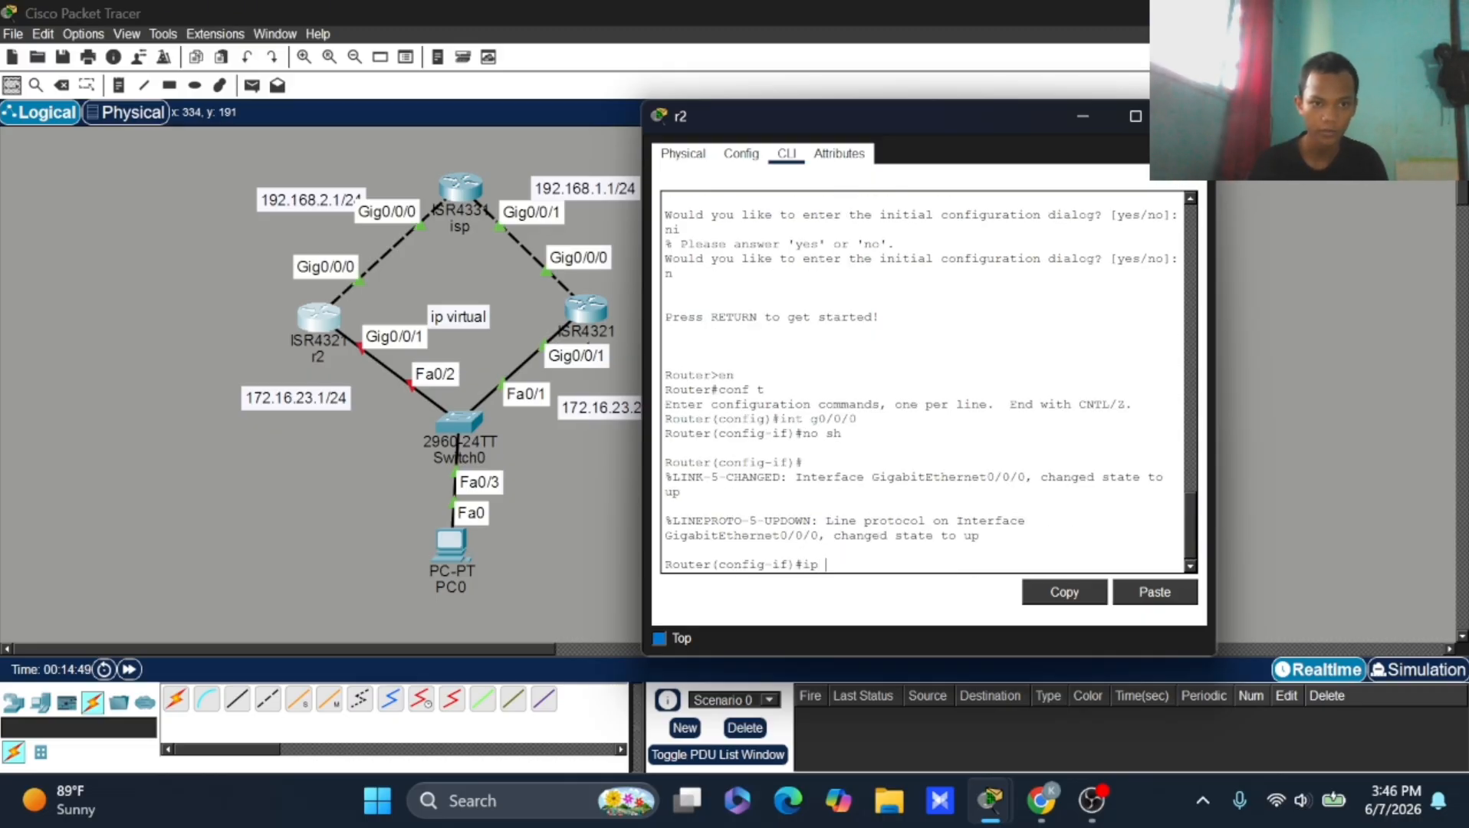
left_click(296, 195)
key("shift+Right")
key("shift+Right")
key("shift+Right")
key("shift+Right")
key("shift+Right")
key("shift+Right")
key("shift+Right")
key("shift+Right")
key("shift+Right")
key("shift+Right")
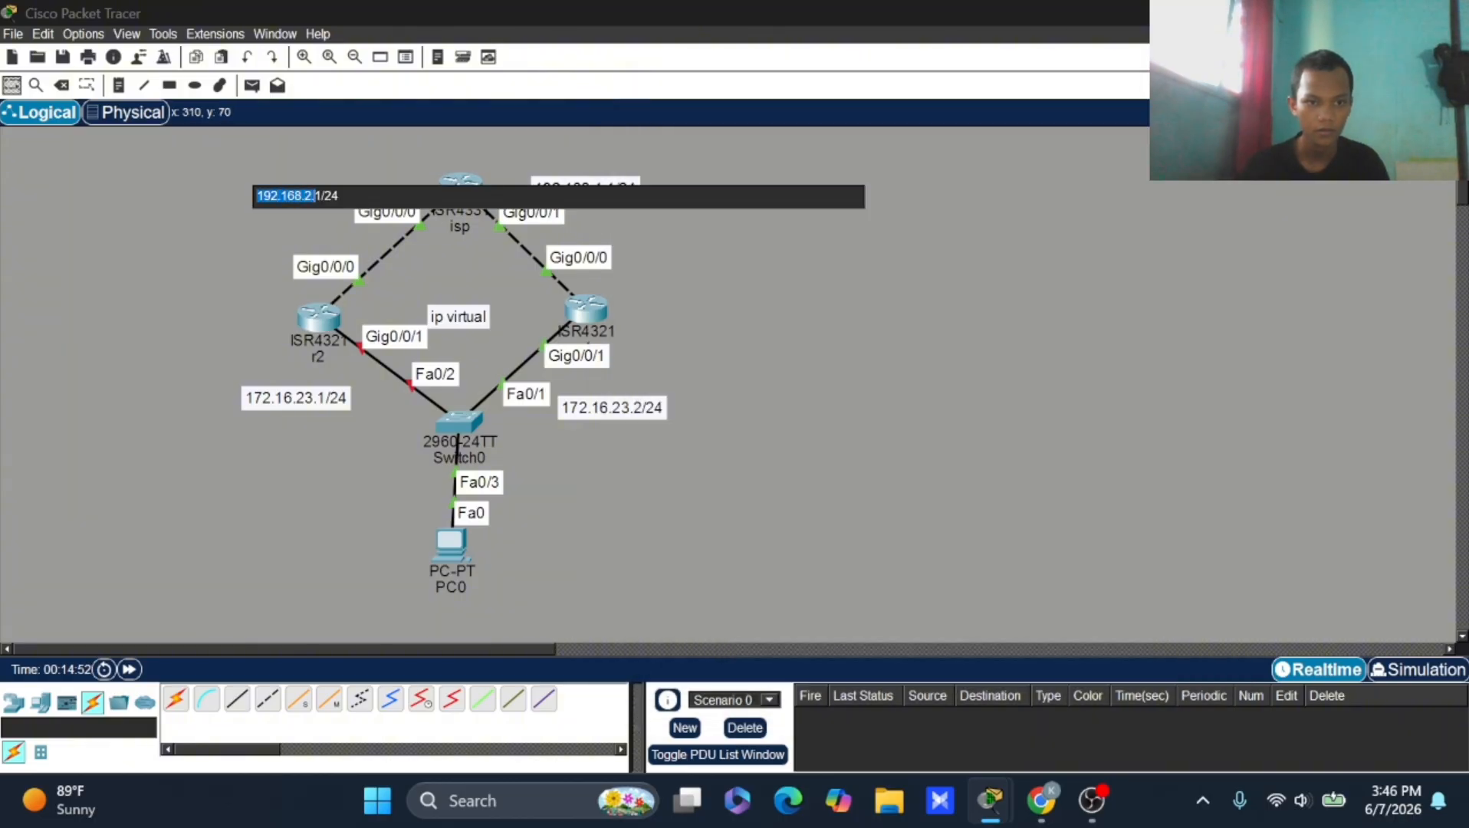
key("alt+Tab")
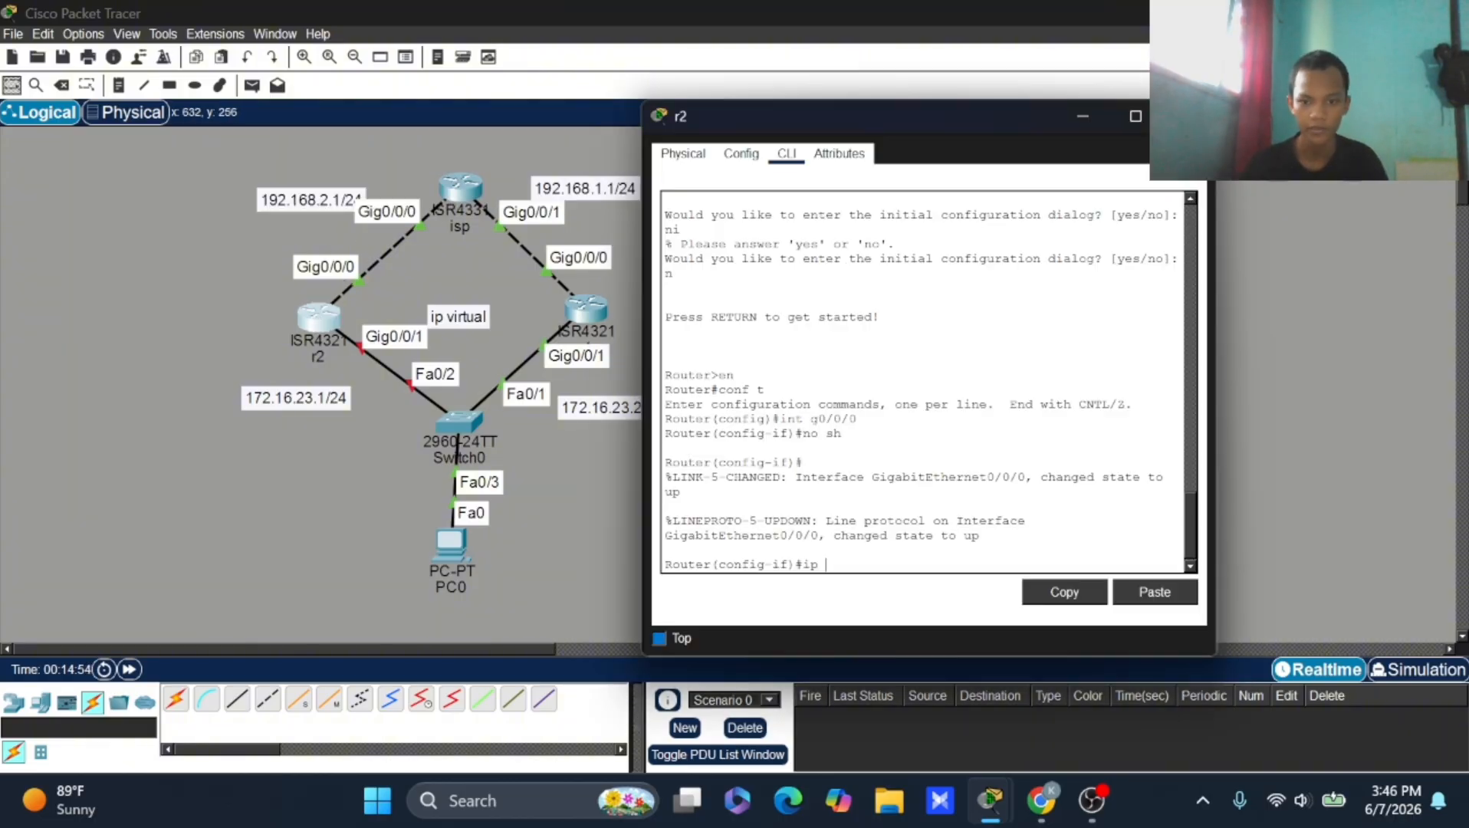
left_click(1146, 596)
key("BackSpace")
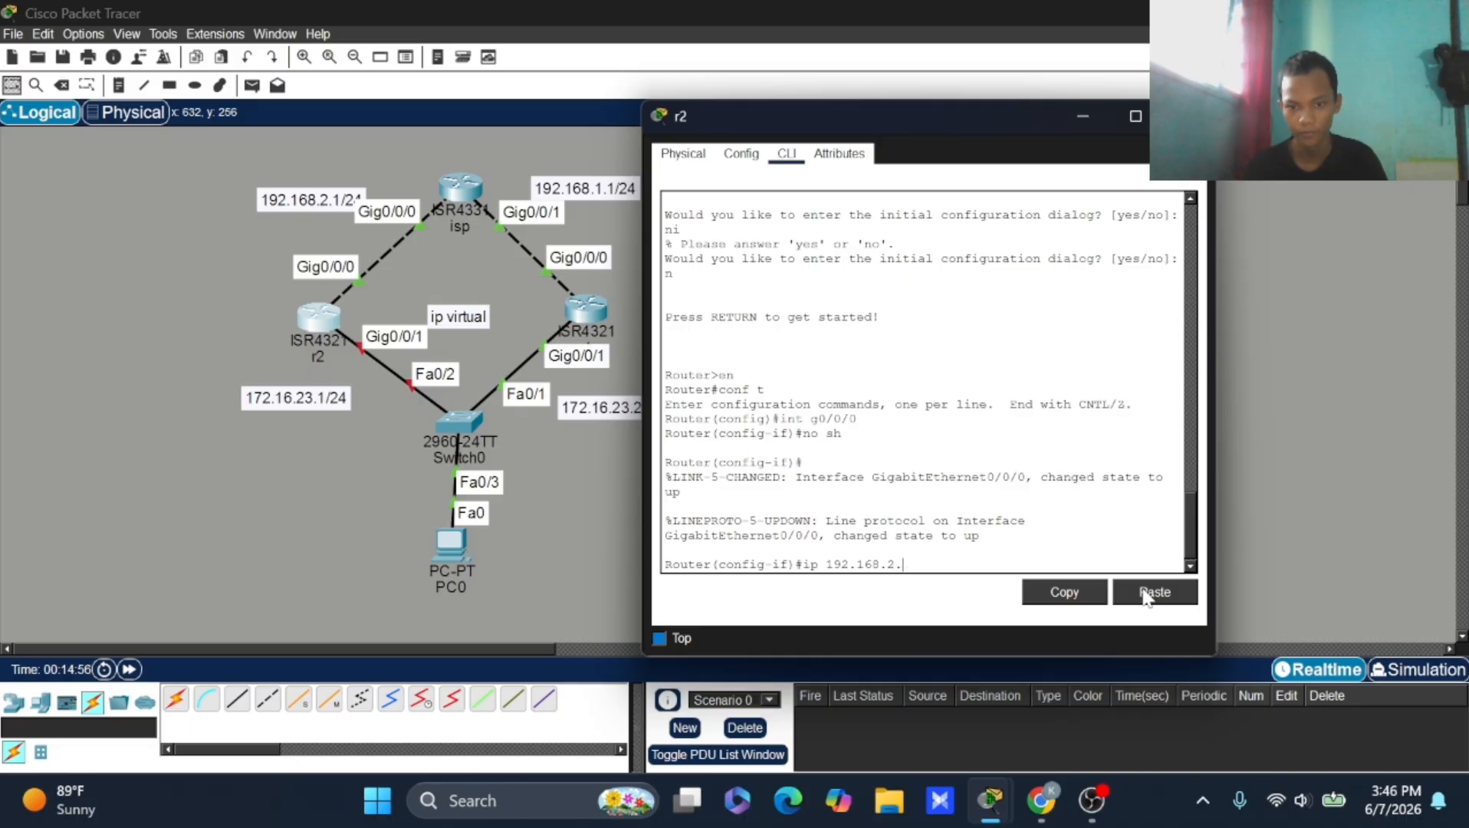
type("2 255.255")
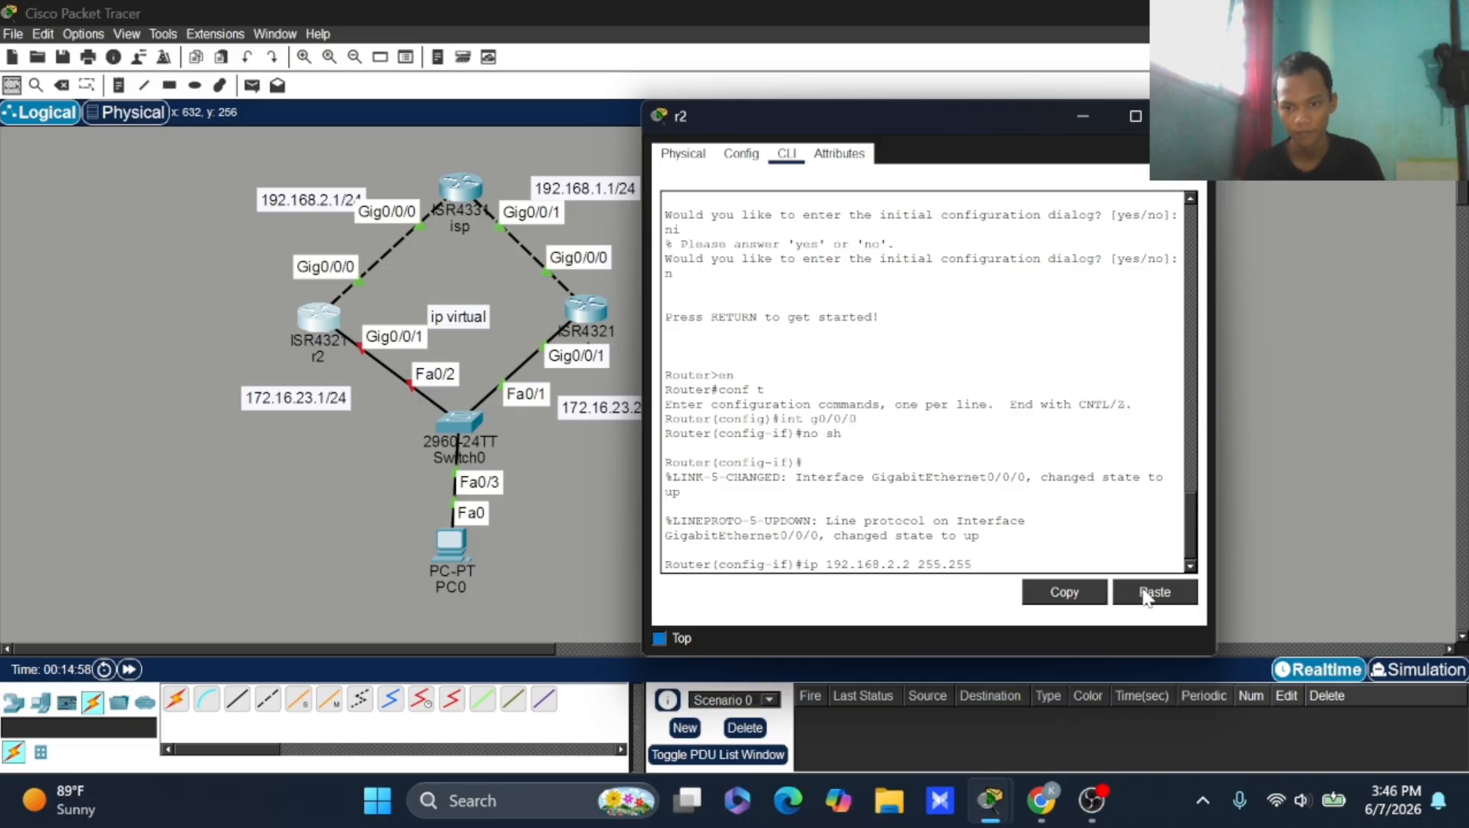
type(".255.0")
key("Return")
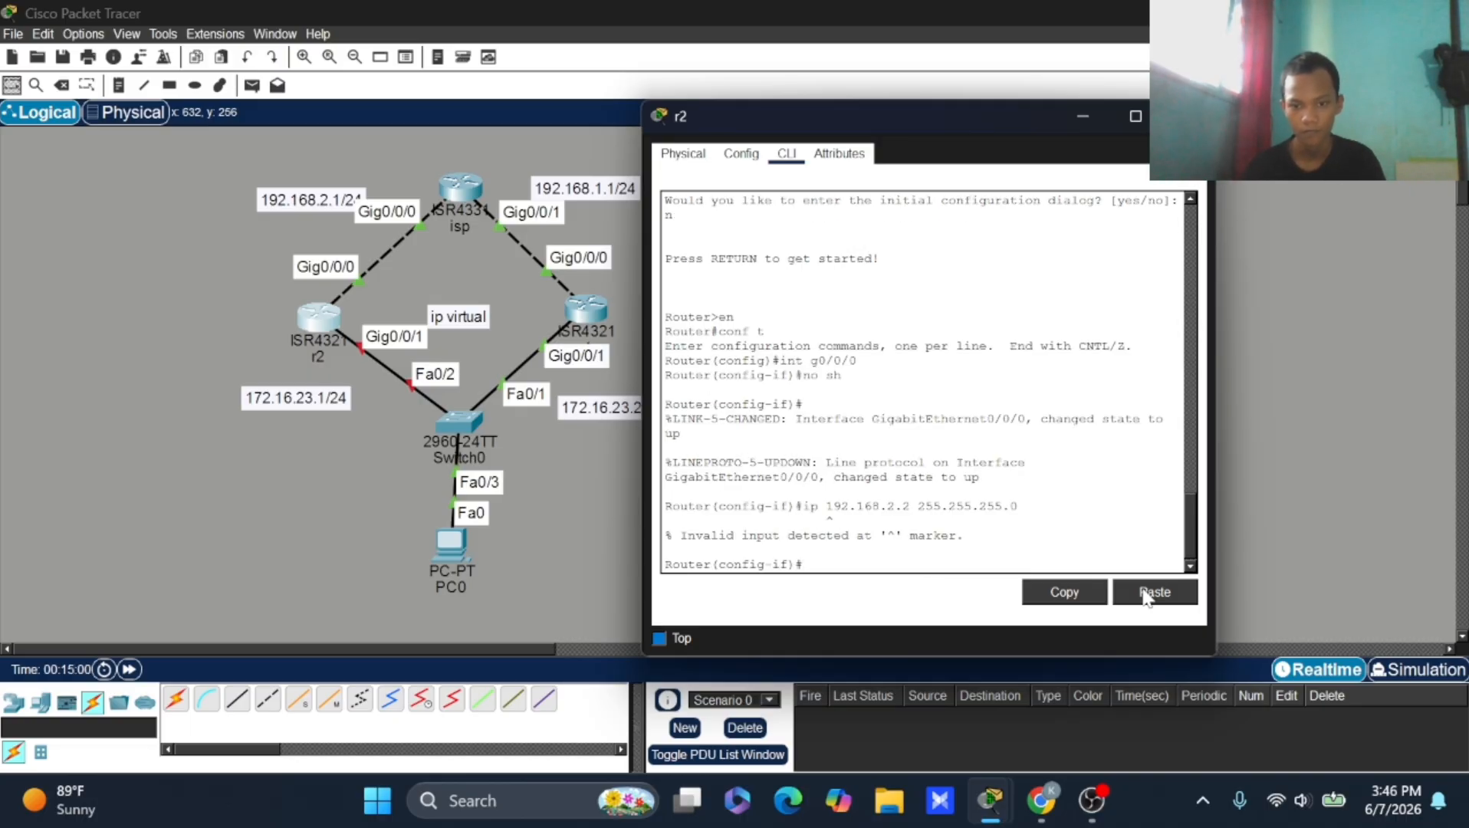
Step: Recall the rejected command on r2's g0/0/0 and insert the missing add keyword, issuing ip add 192.168.2.2 255.255.255.0
key("Up")
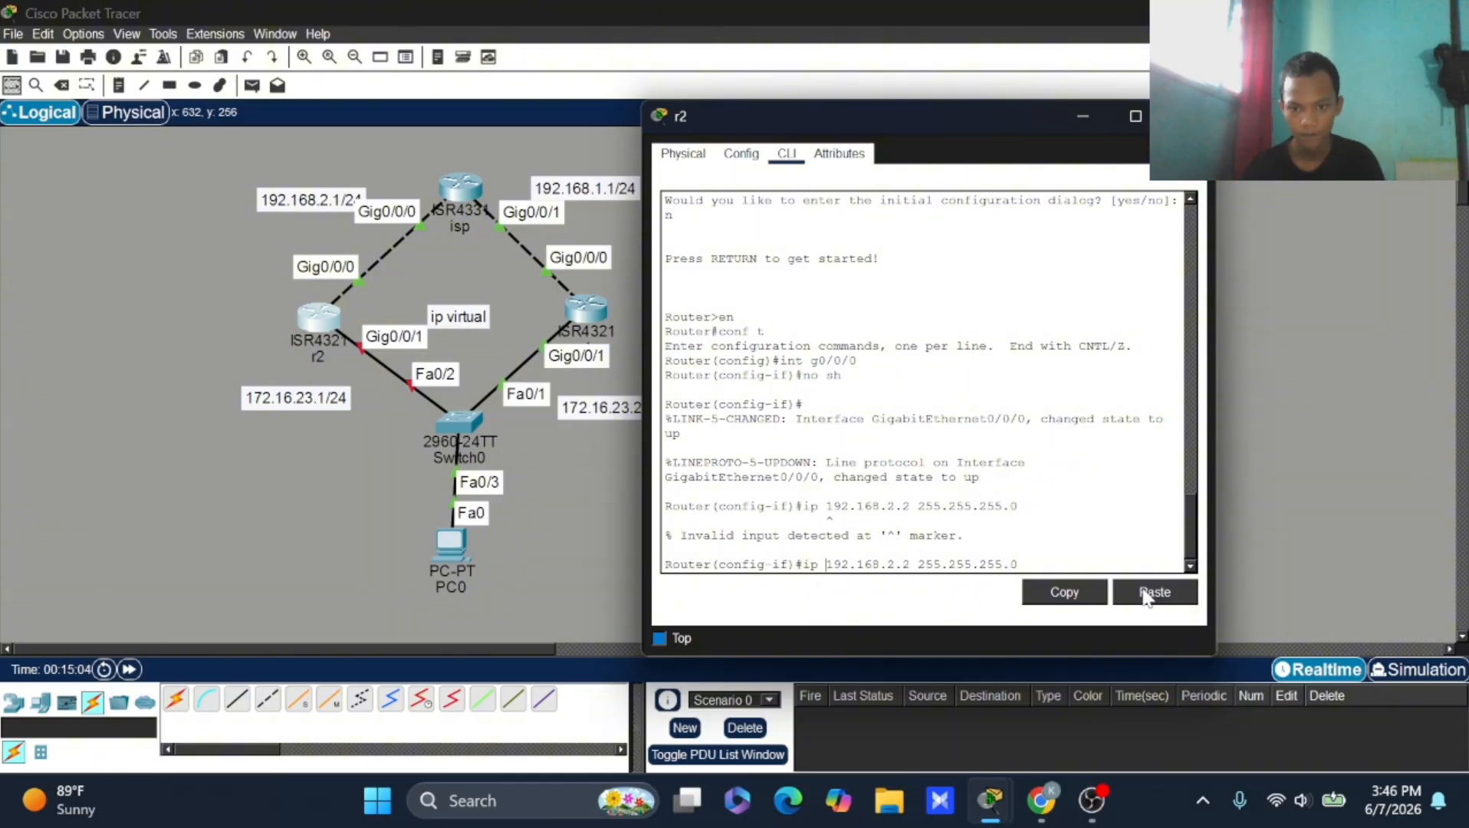
type("add")
key("Return")
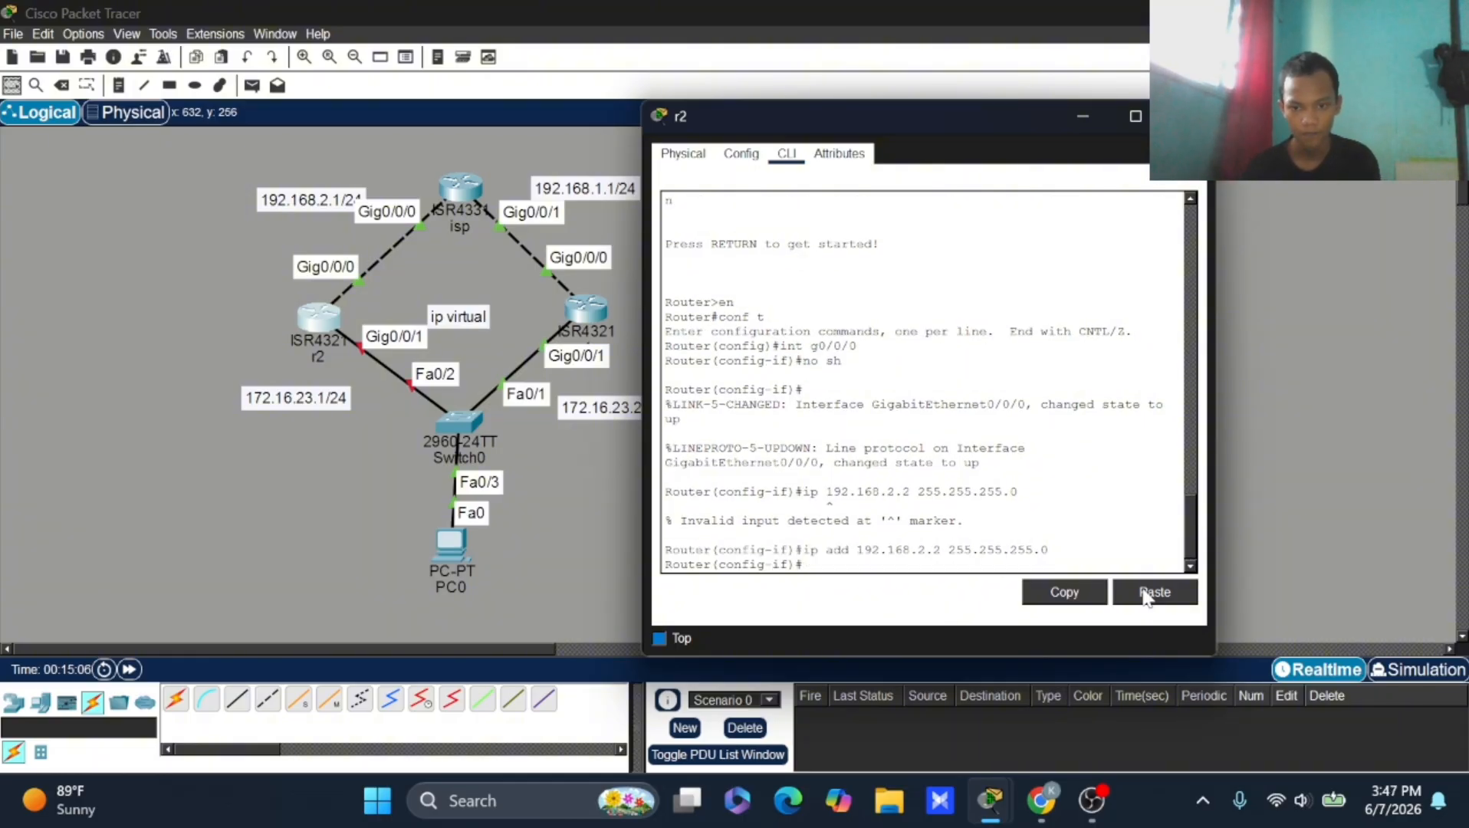
Step: Switch r2's configuration to interface g0/0/1 and enable it with no sh
type("int g0")
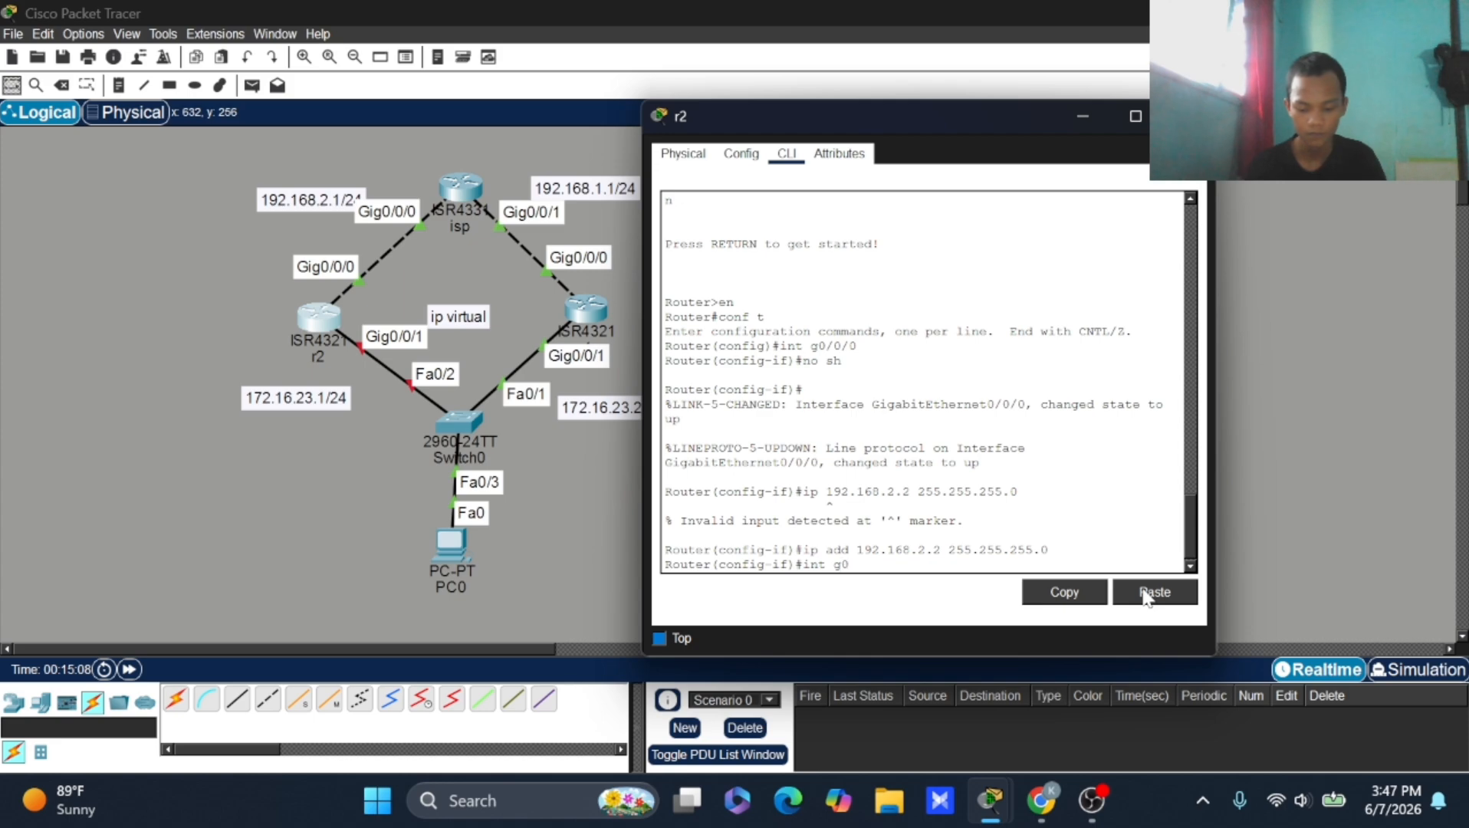
type("/0/")
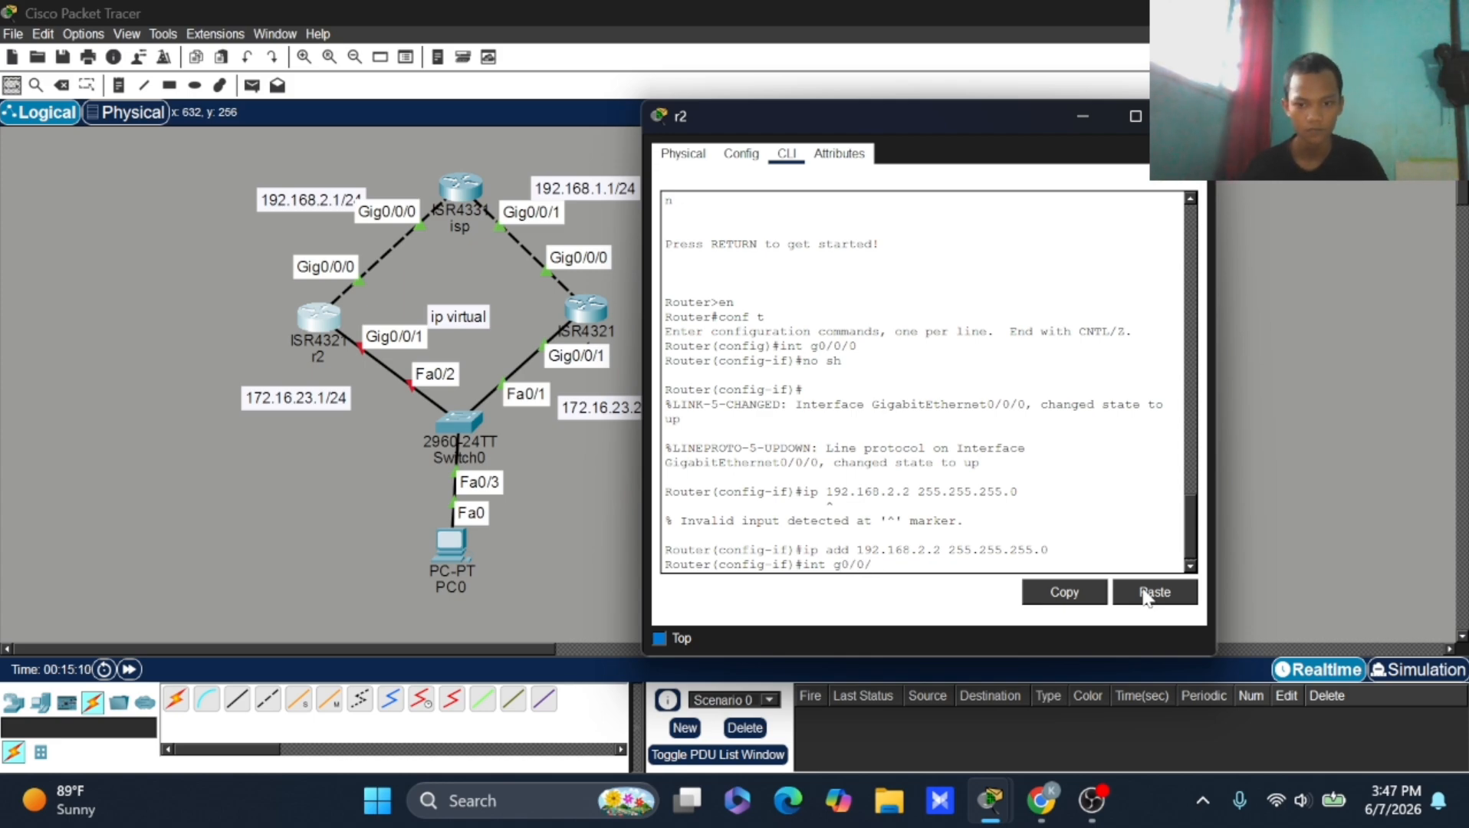
type("21")
key("Return")
type("nmo sh")
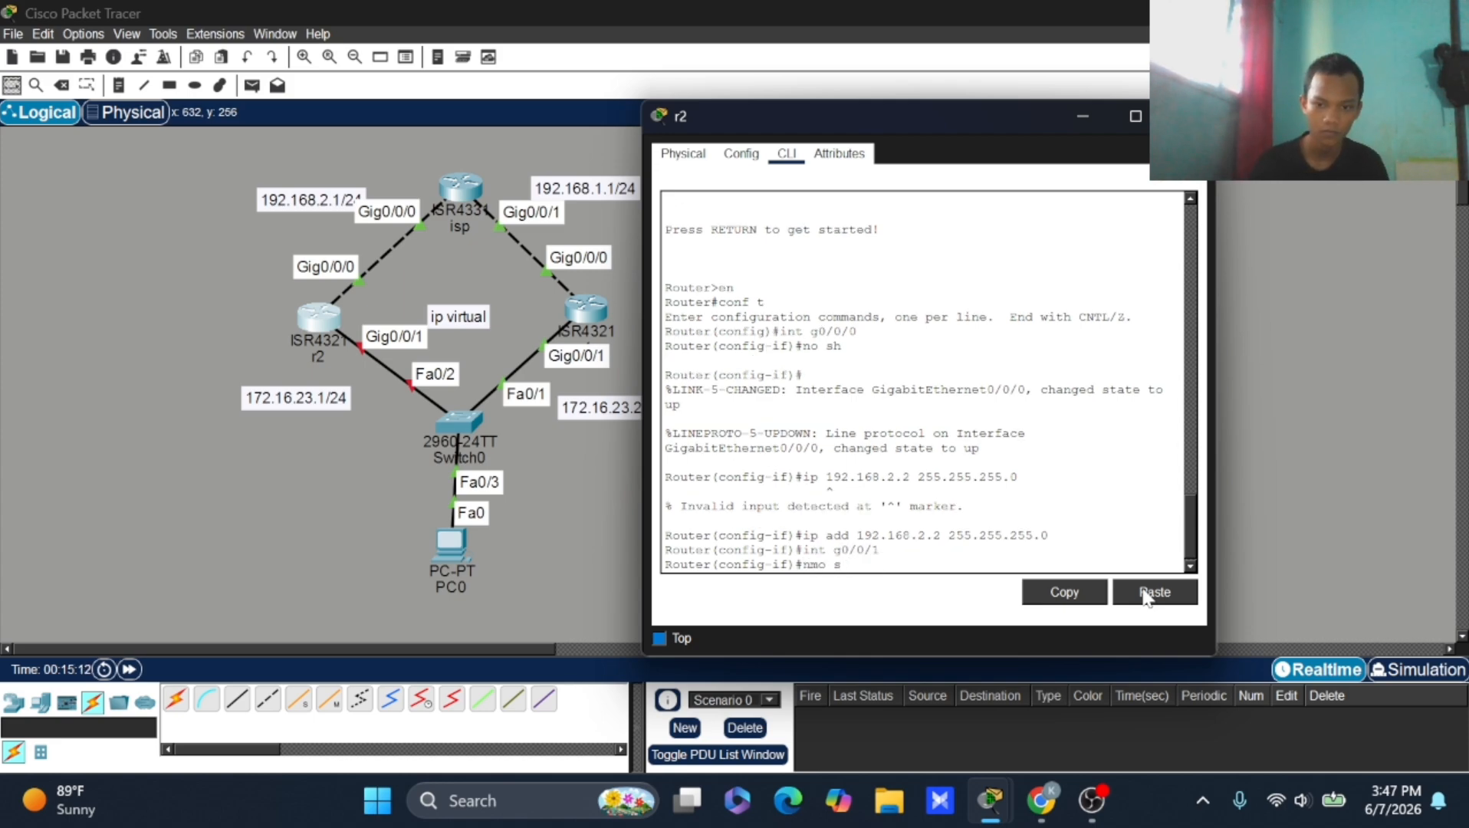
key("BackSpace")
key("BackSpace")
key("BackSpace")
key("BackSpace")
type("no sh")
key("Return")
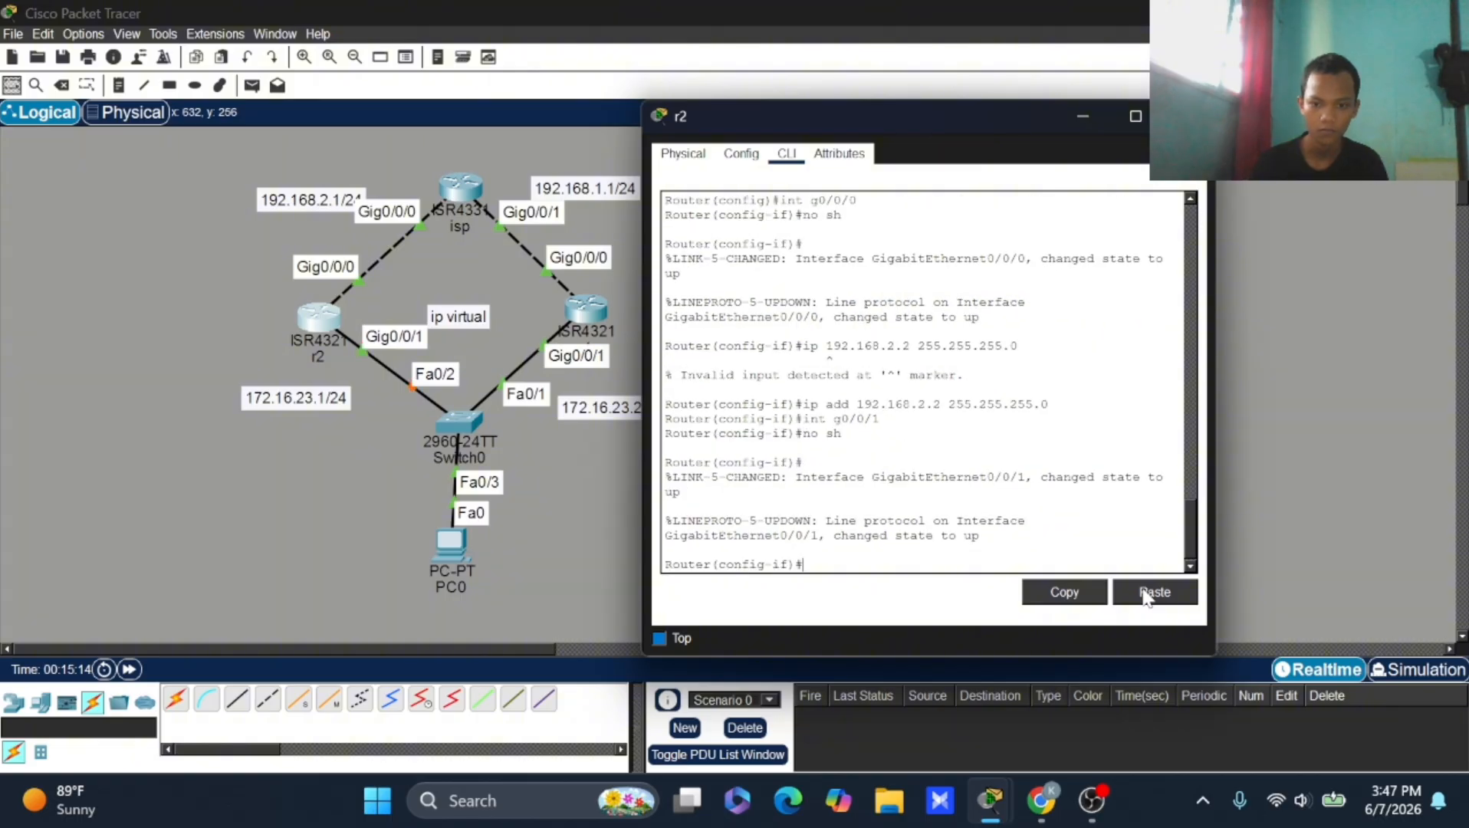
Step: Address r2's g0/0/1 with ip ad 172.16.23.1 255.255.255.0, copying the address from the 172.16.23.1/24 label
type("i pad")
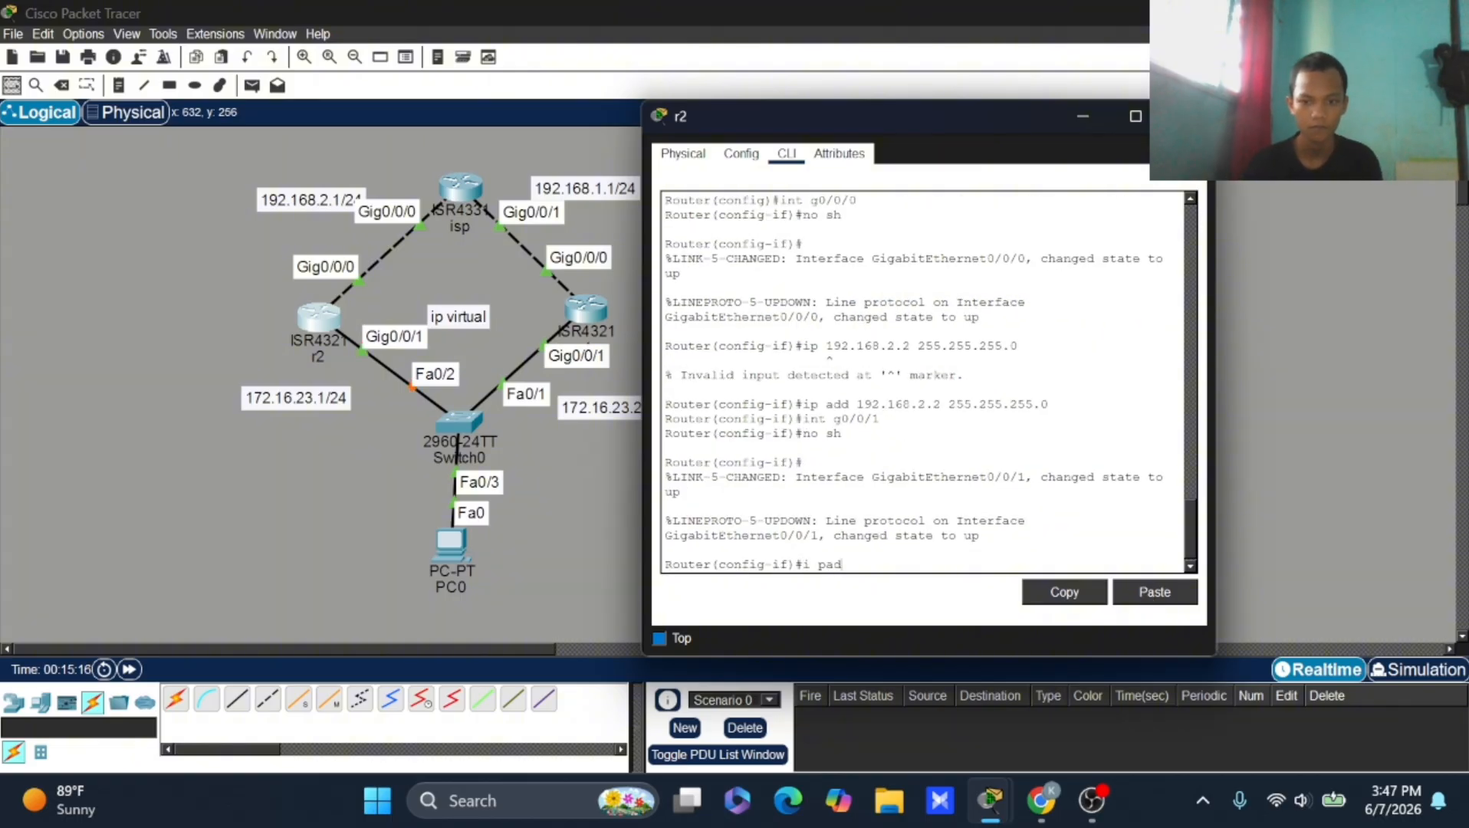
key("BackSpace")
key("BackSpace")
key("BackSpace")
type("p ad")
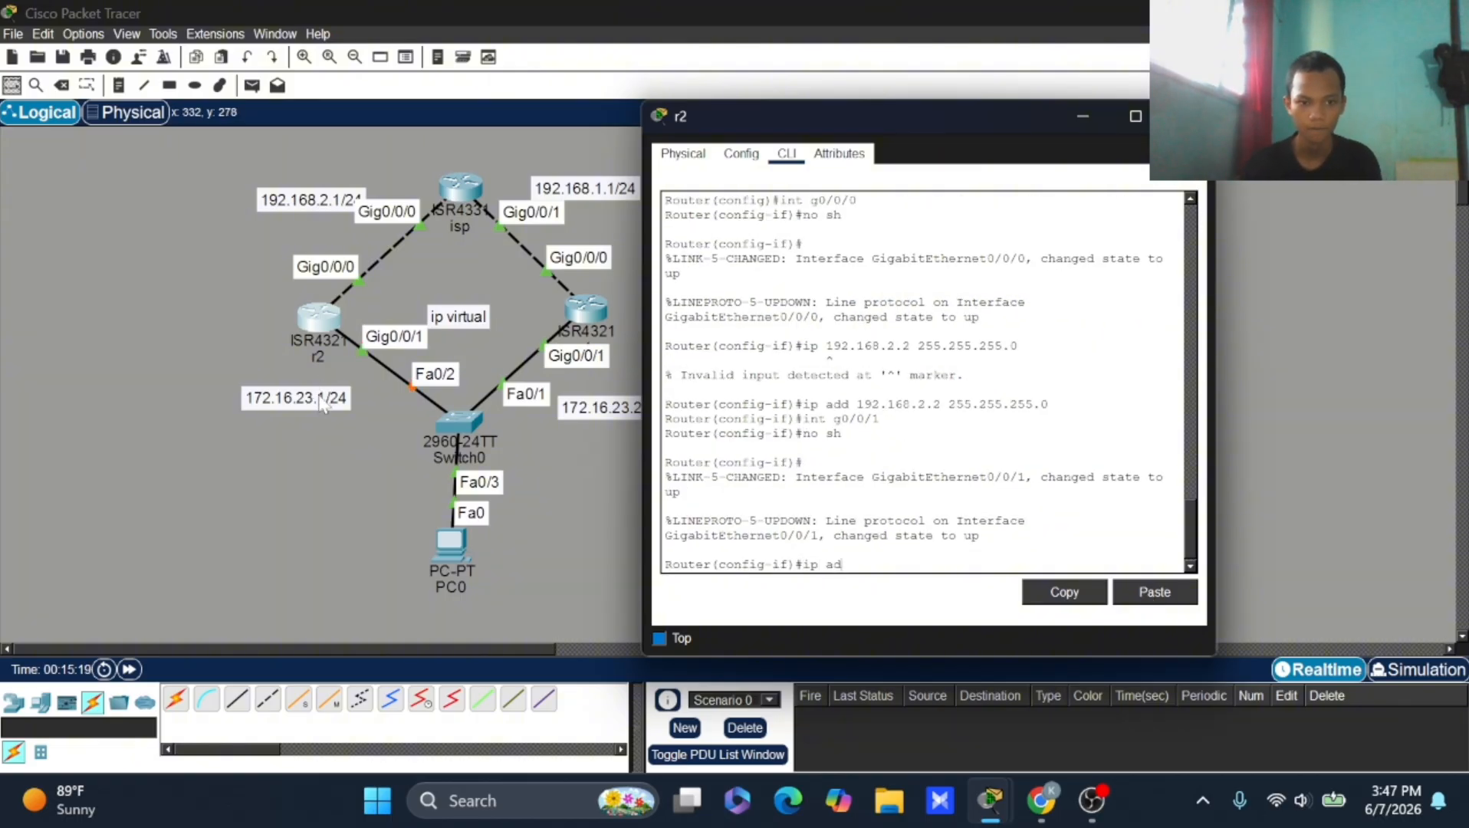
left_click(227, 394)
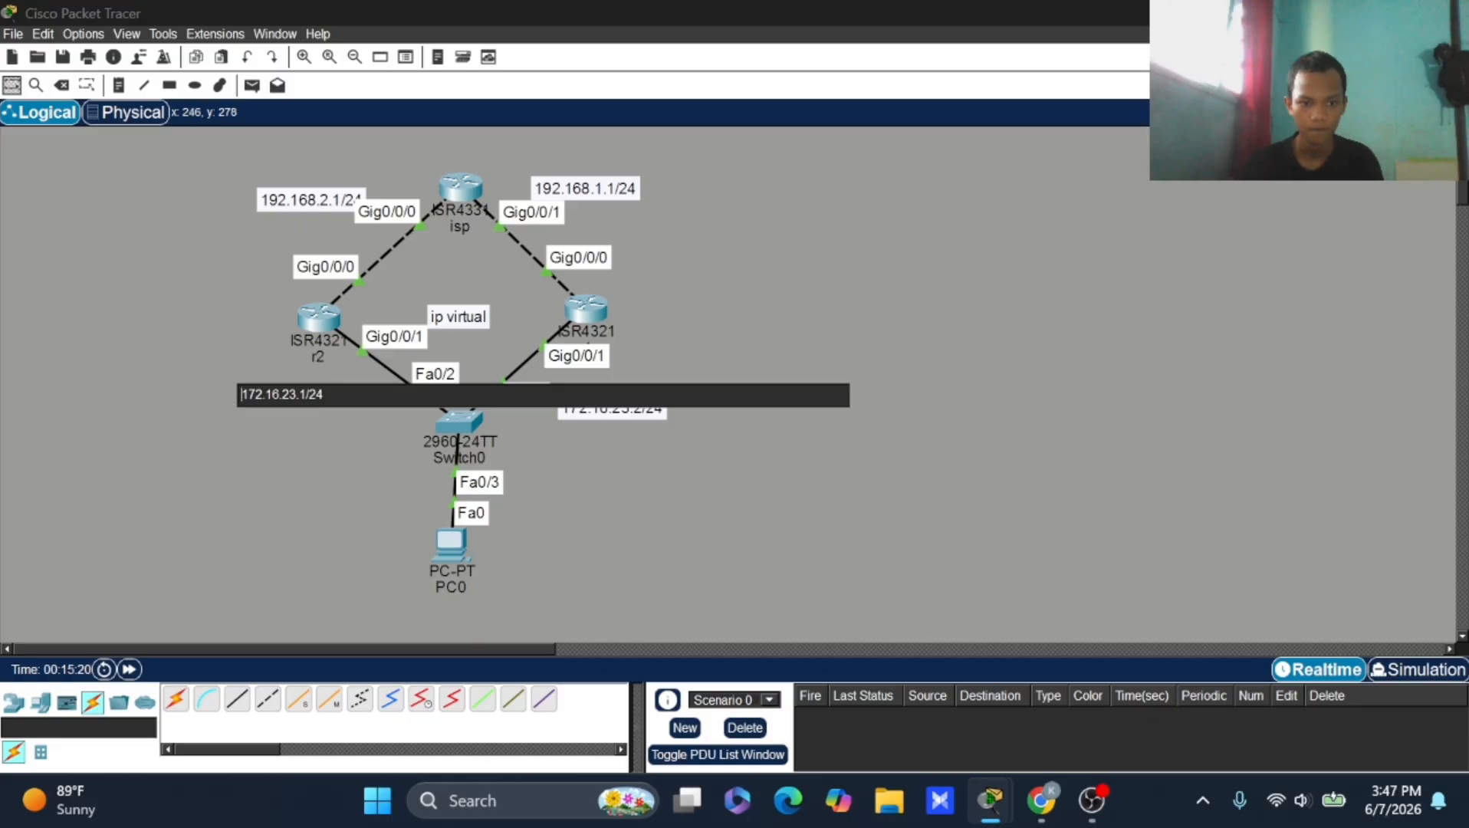
left_click_drag(241, 394, 297, 394)
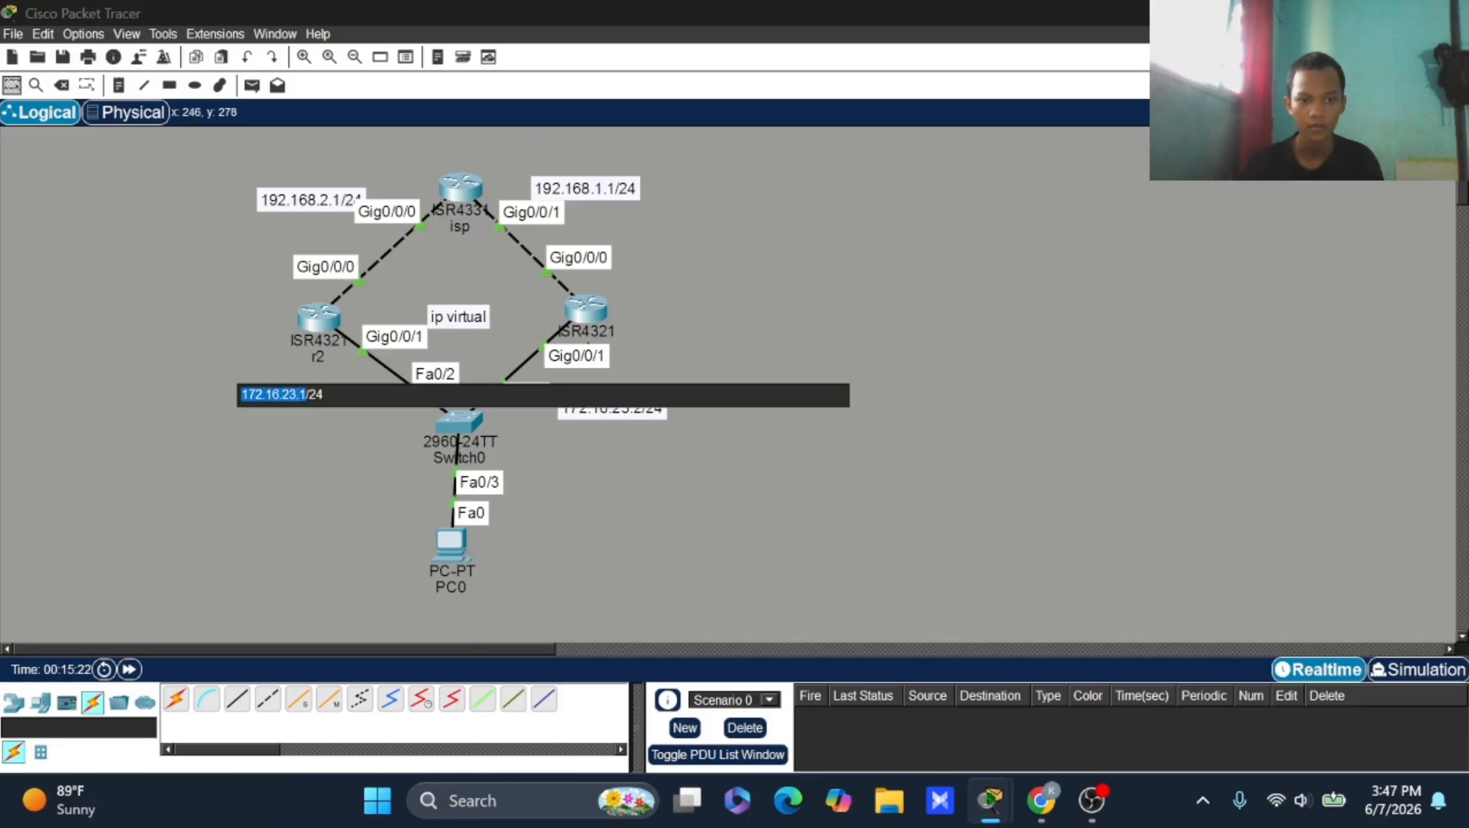
left_click(328, 331)
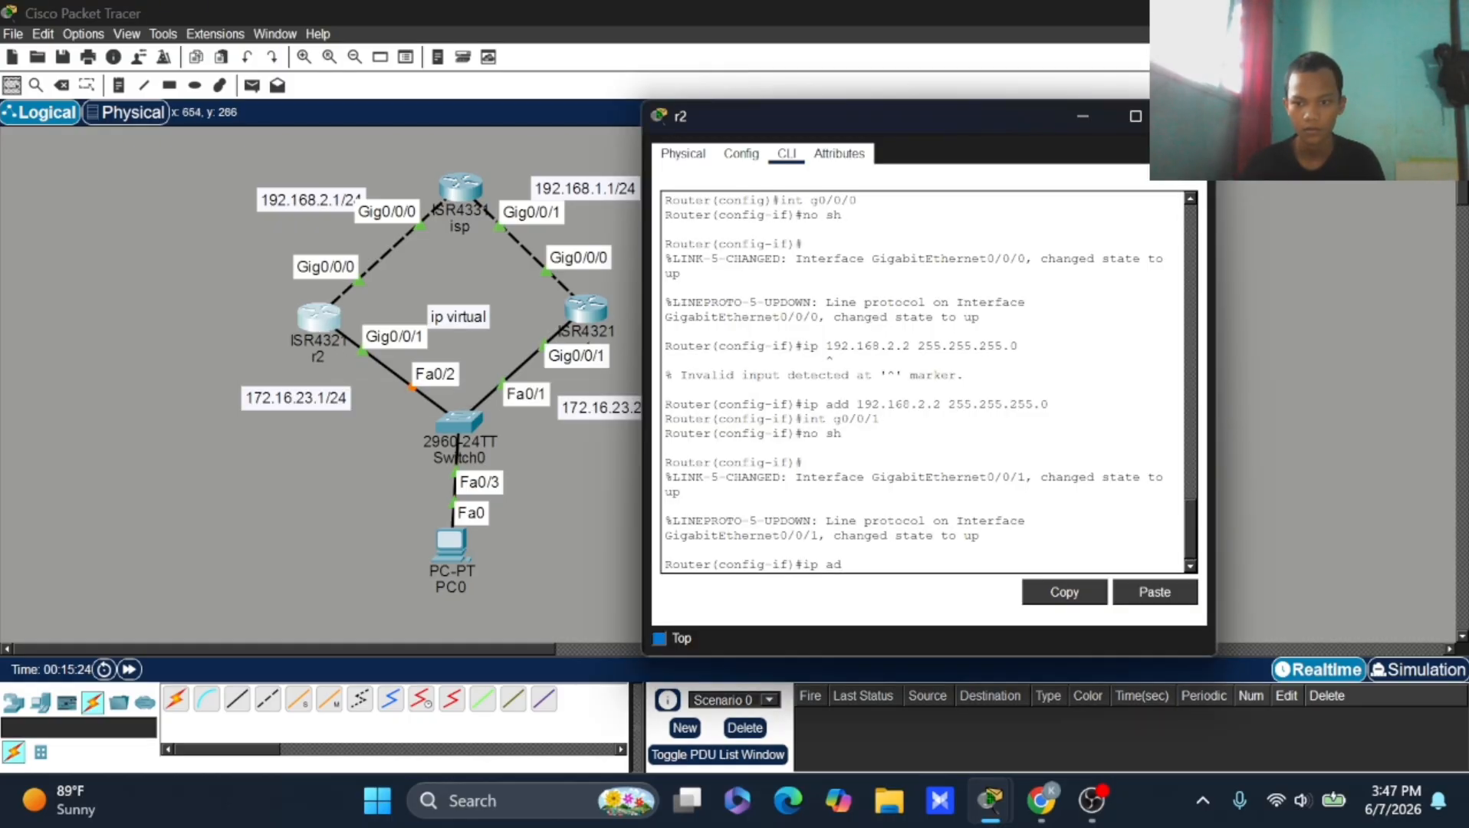
left_click(1163, 594)
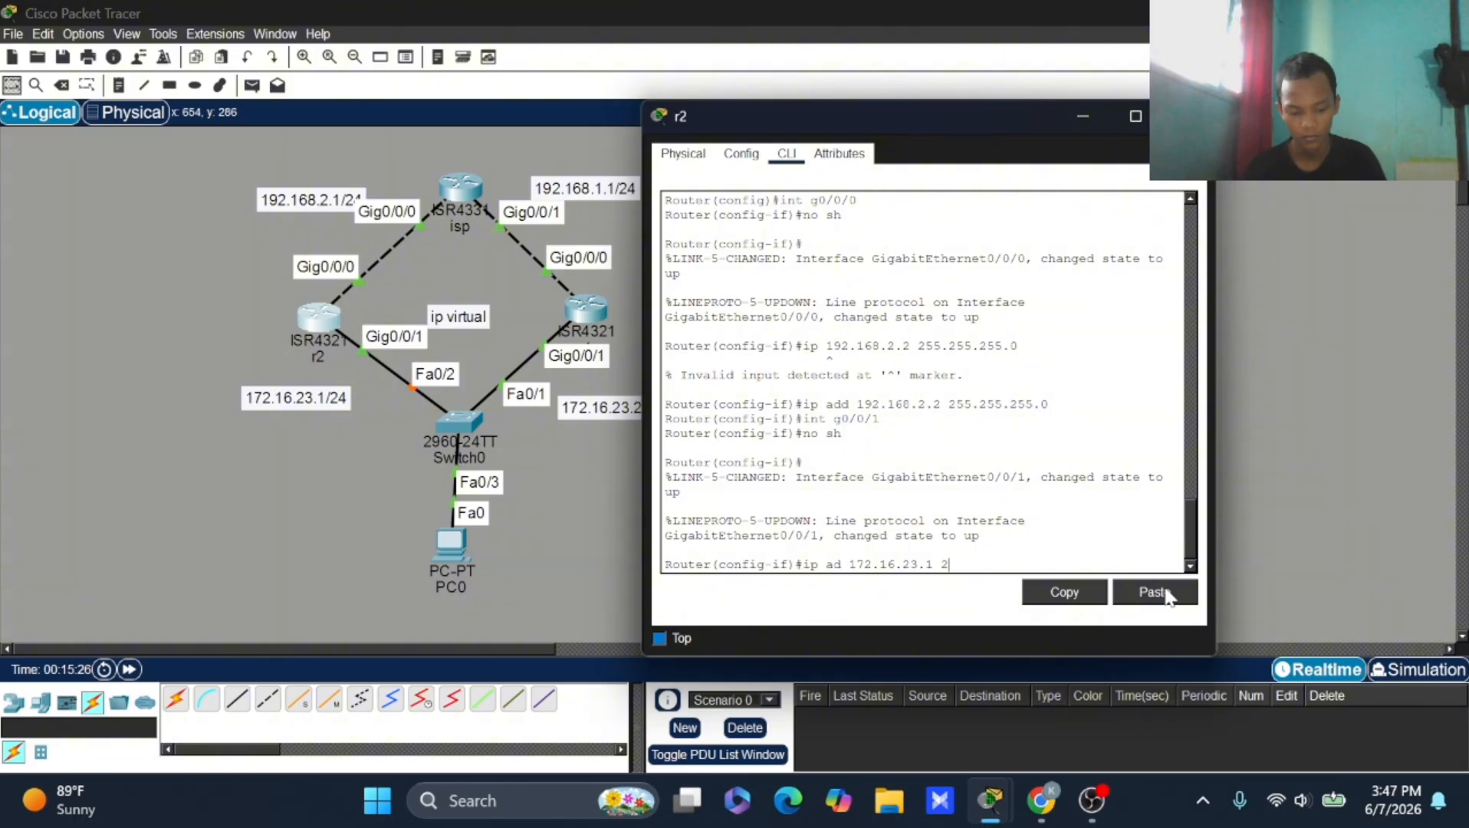
type("255.255.255.0")
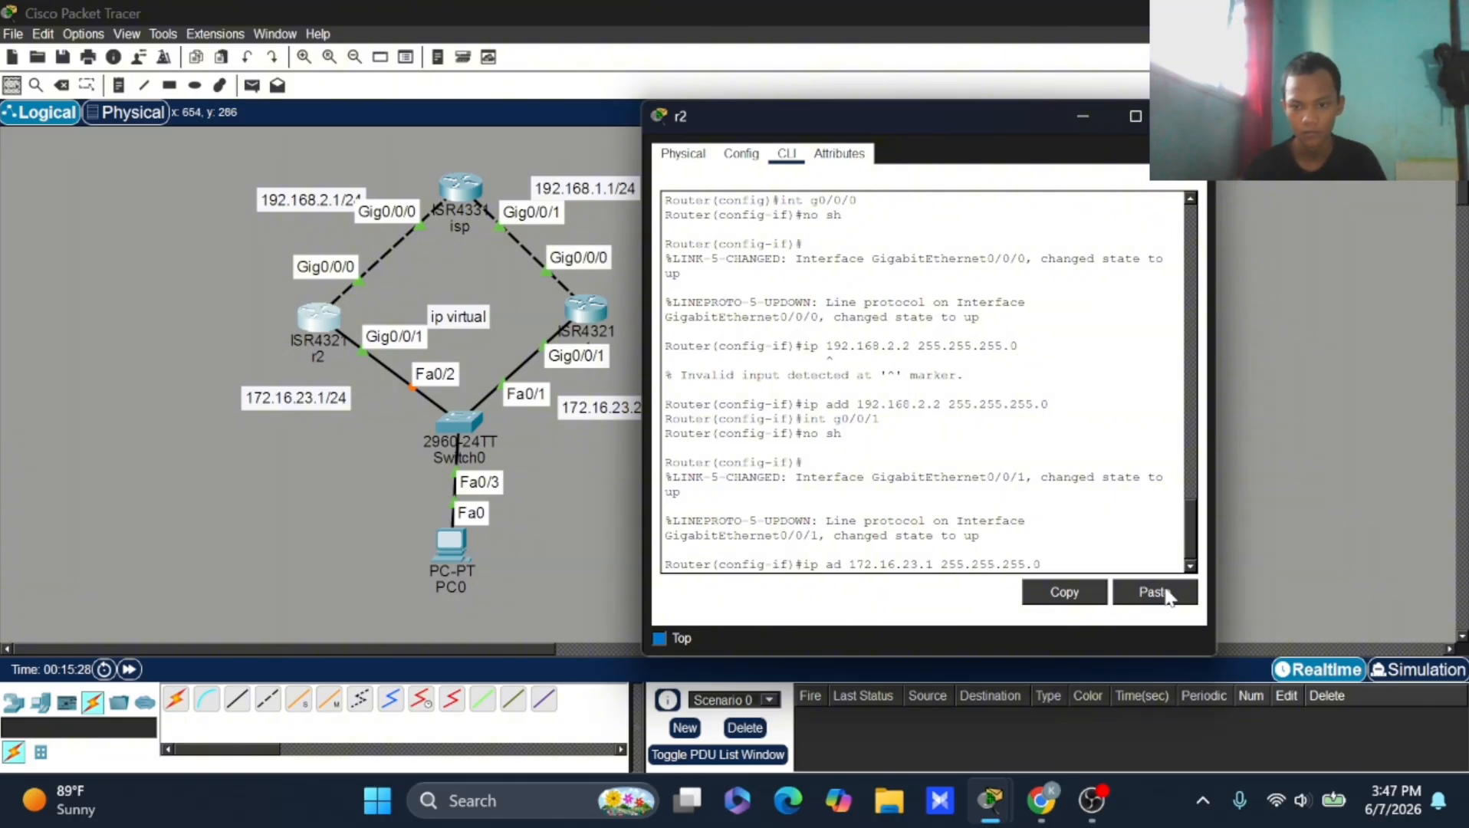
key("Return")
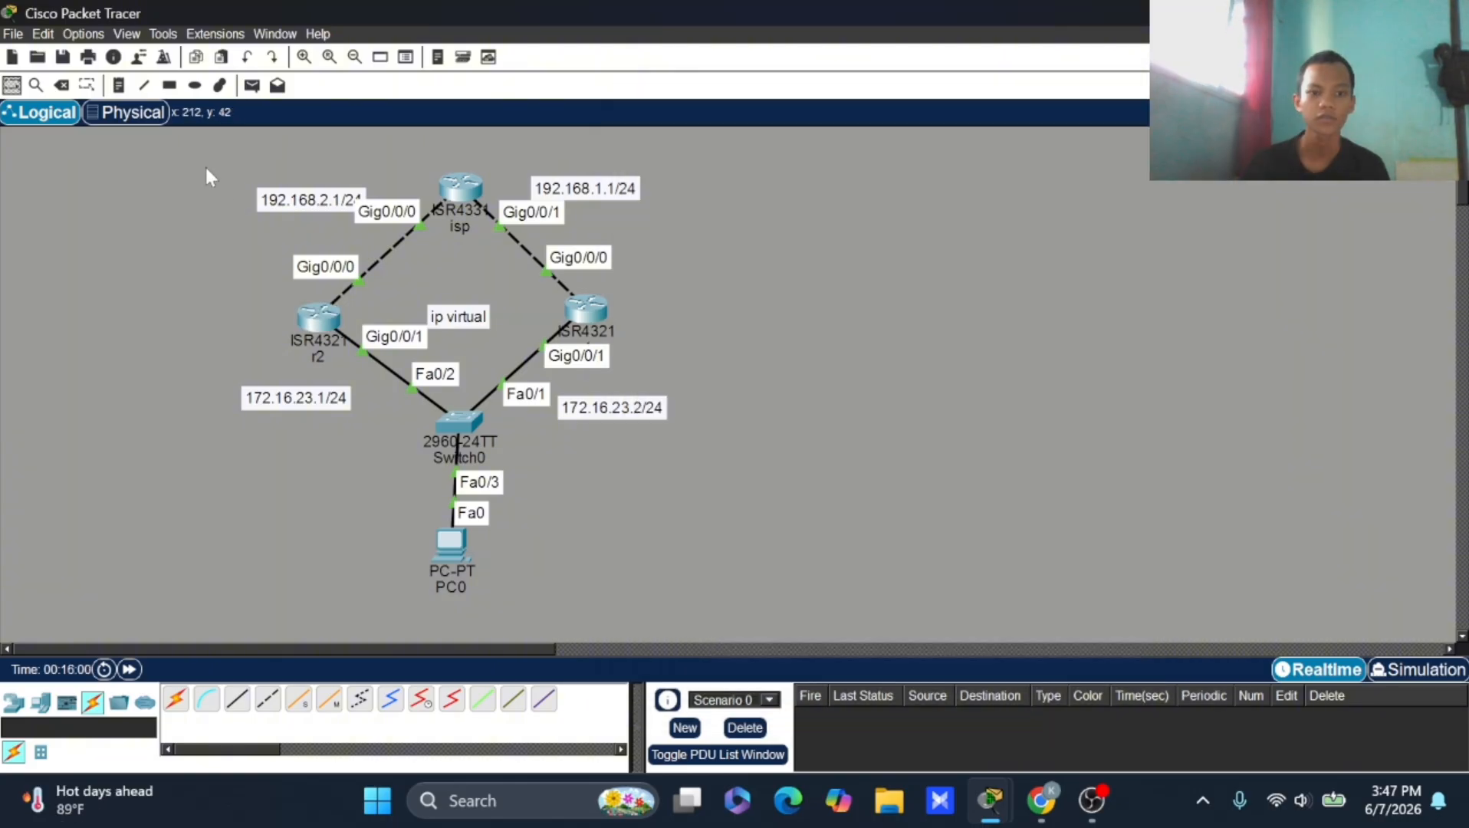
Step: Shift the whole topology slightly left and fine-tune the positions of the ip virtual label and PC0
left_click_drag(210, 174, 754, 592)
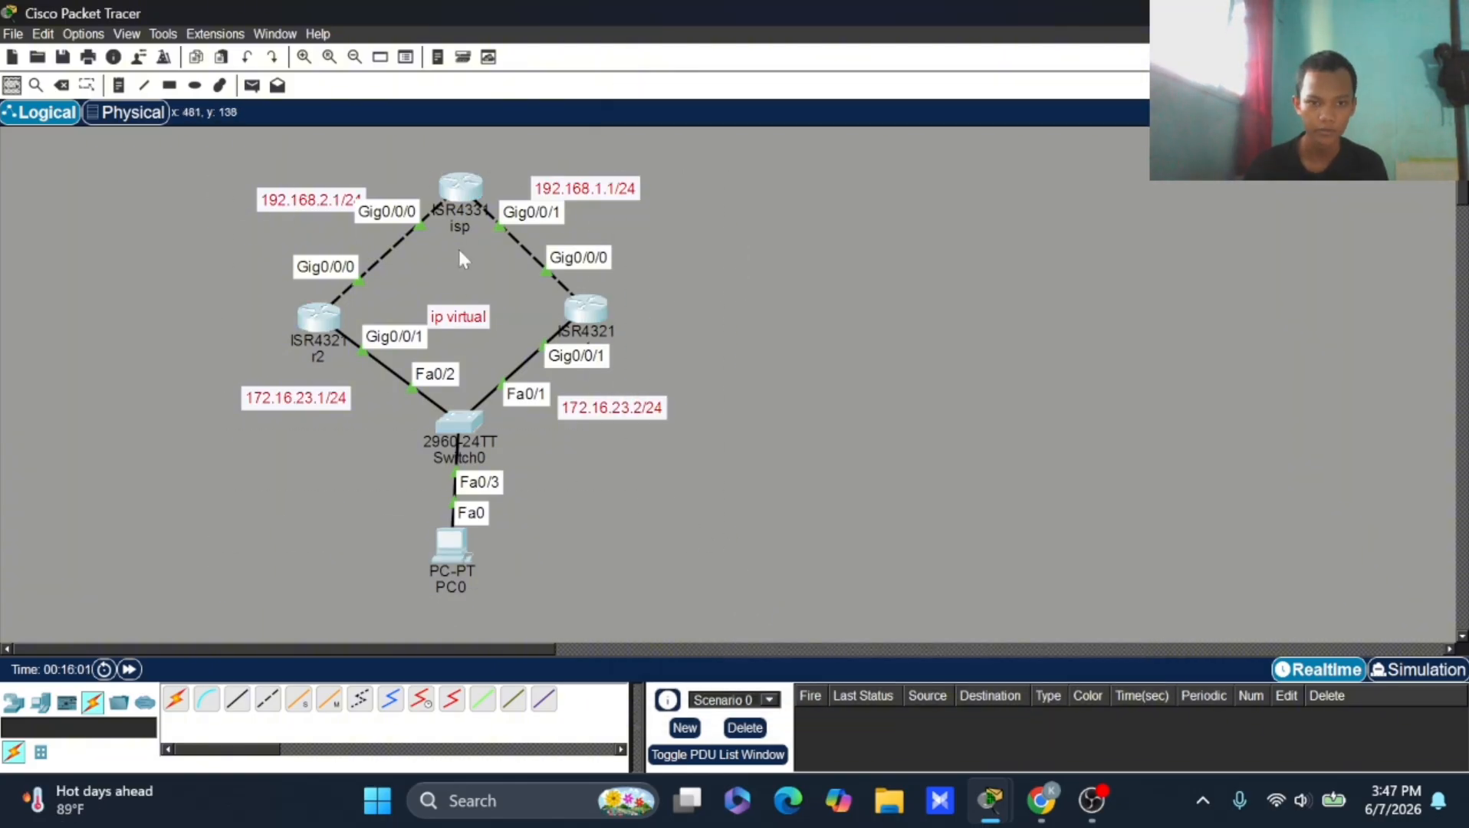
left_click_drag(463, 200, 446, 199)
left_click(494, 301)
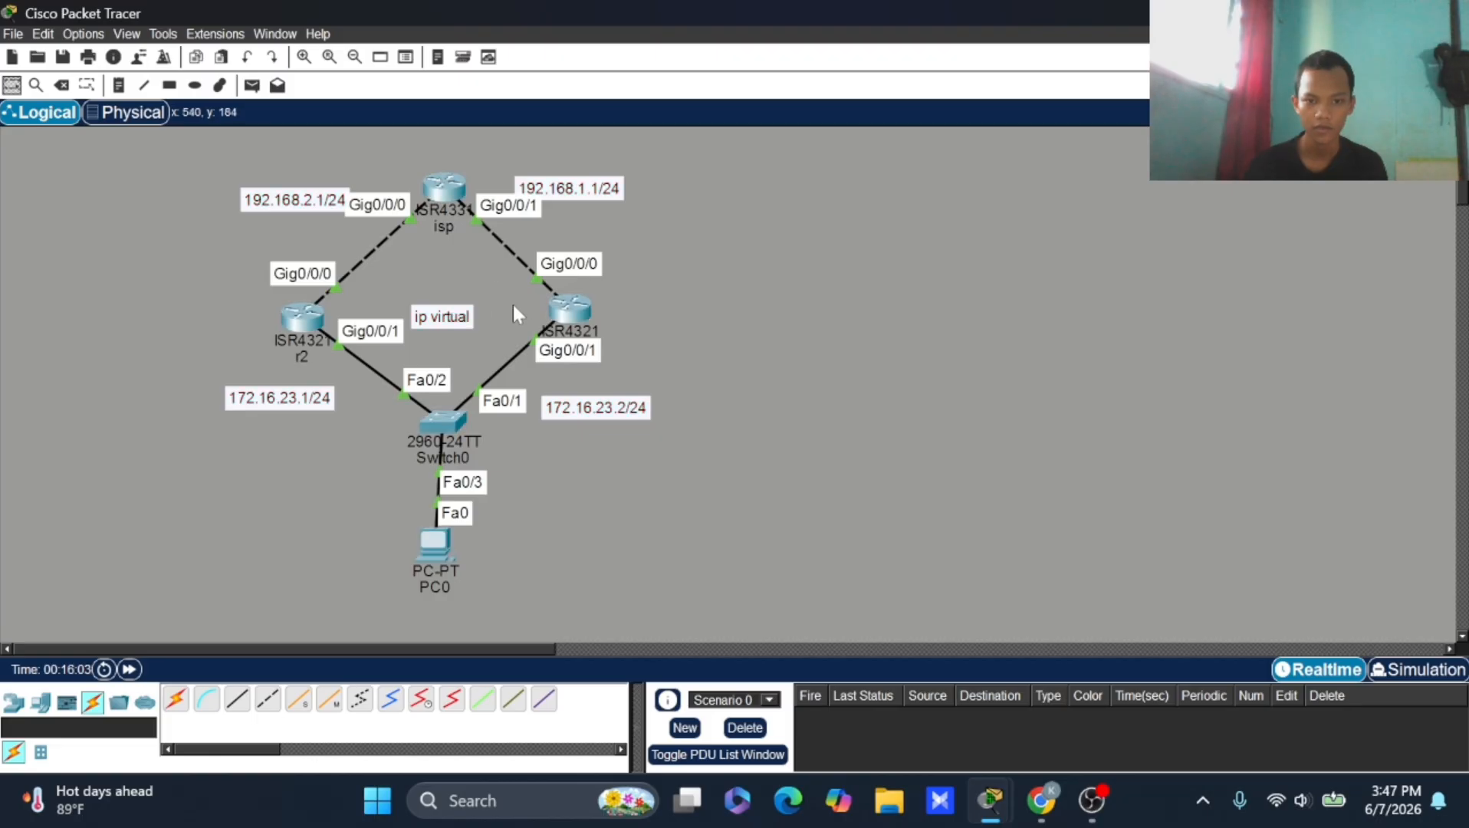
left_click_drag(459, 314, 472, 303)
left_click_drag(440, 562, 438, 567)
Step: Return r1's command line to global configuration mode with ex, and move PC0 slightly to the right in the topology
left_click(569, 308)
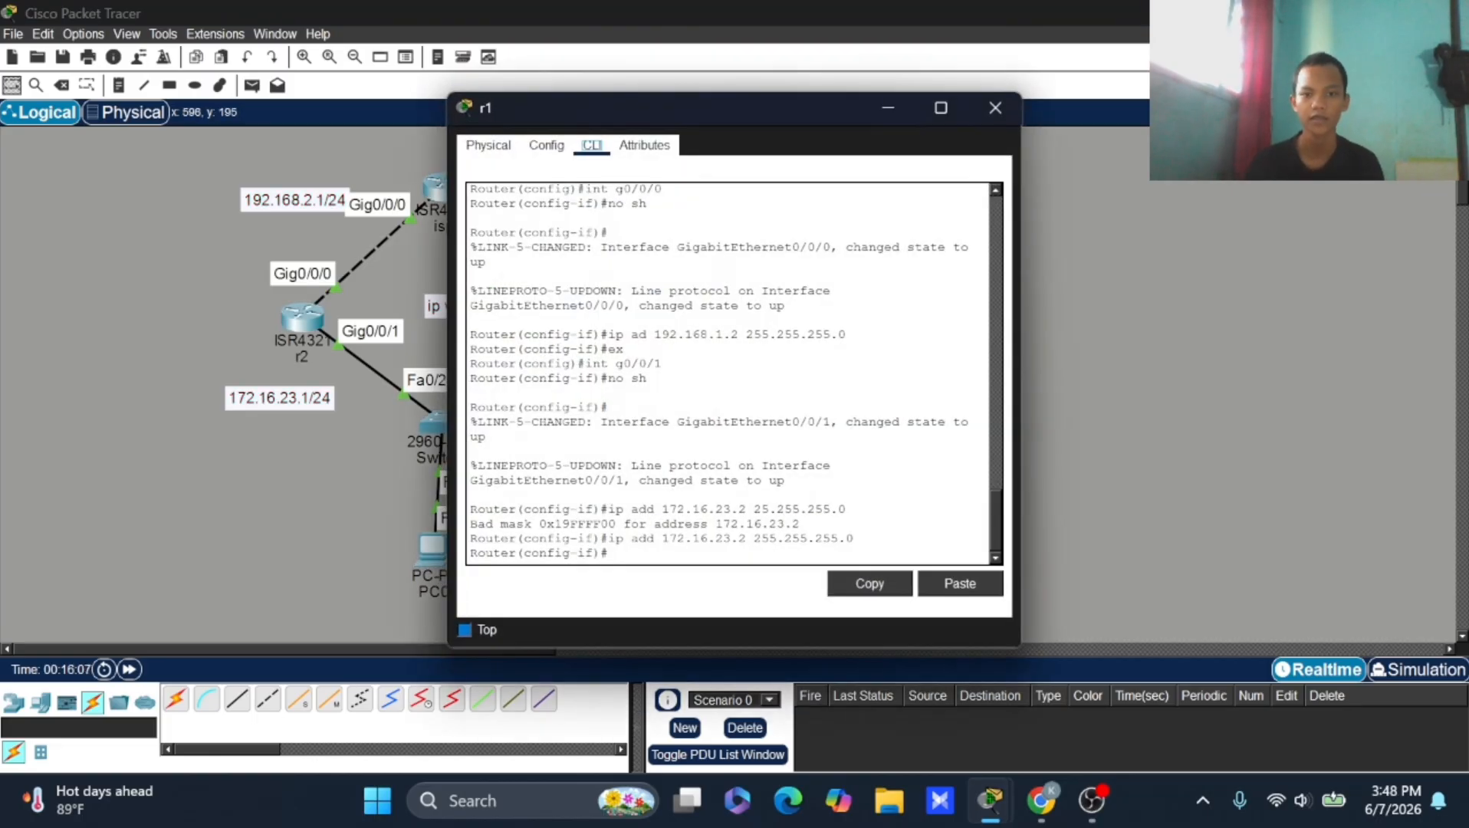
left_click_drag(648, 123, 899, 130)
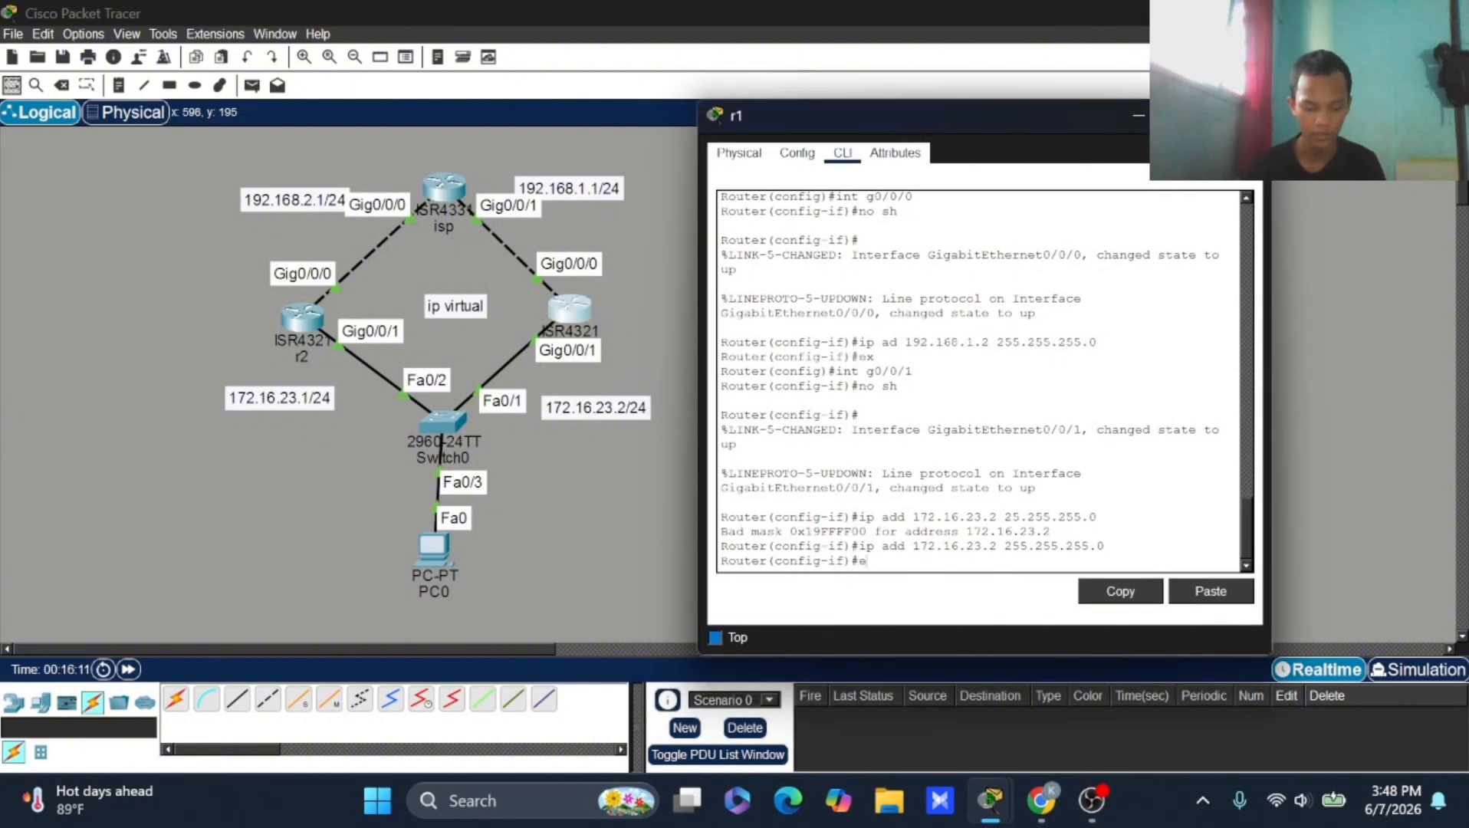
type("ex")
key("Return")
left_click_drag(437, 550, 456, 554)
left_click(575, 301)
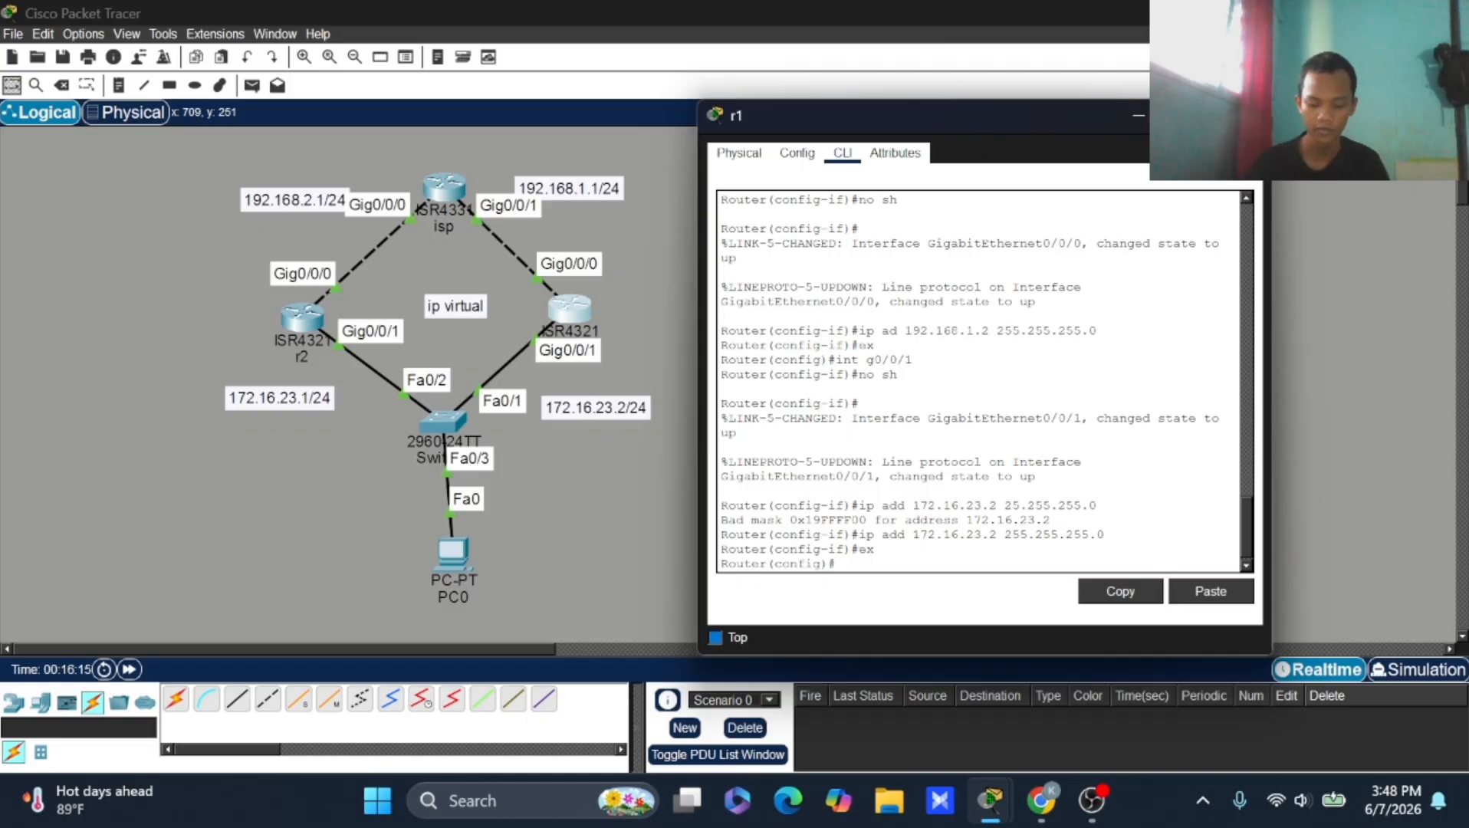
type("ip rou")
key("Tab")
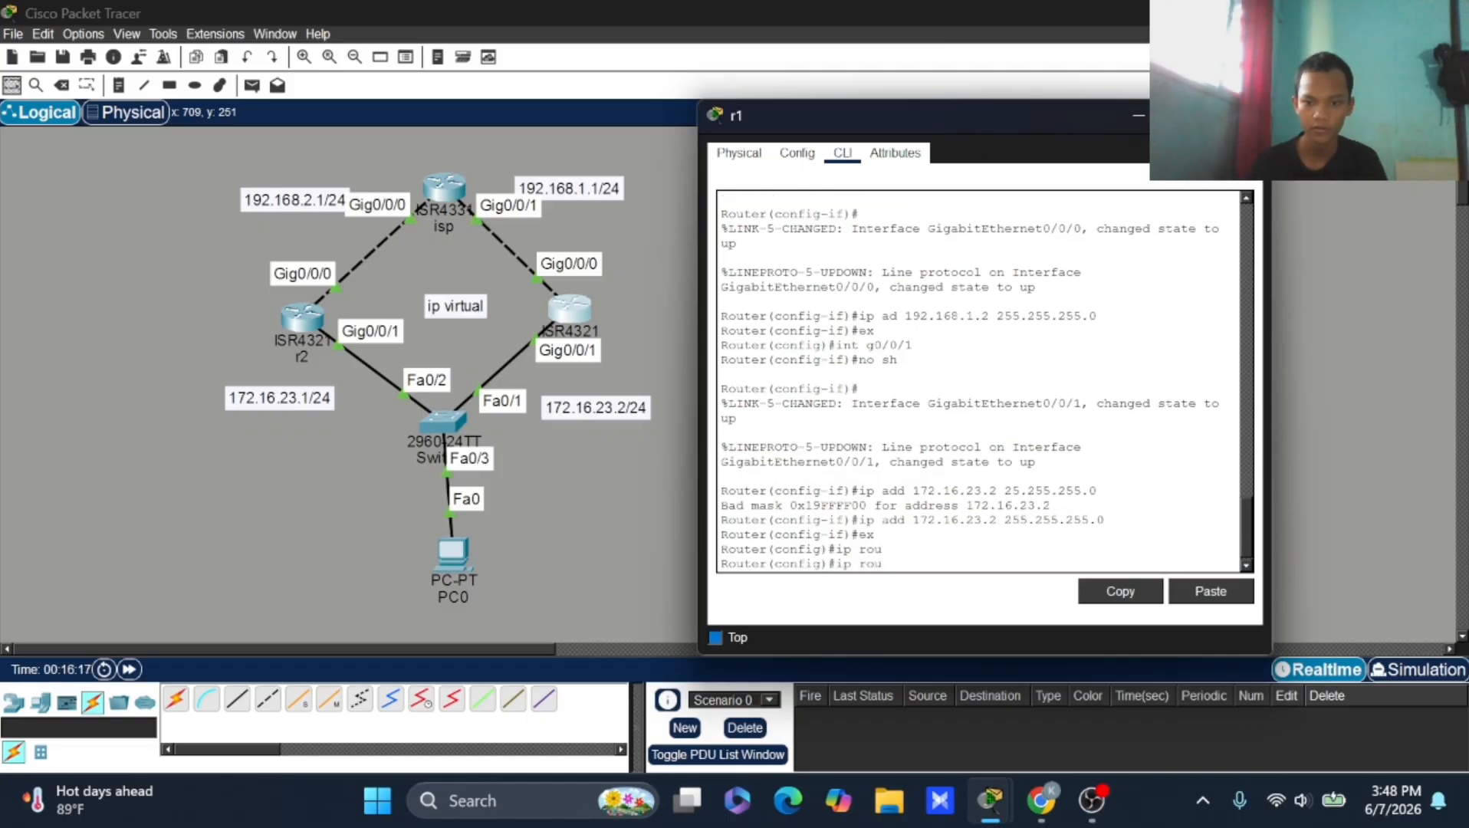
type("t")
key("Tab")
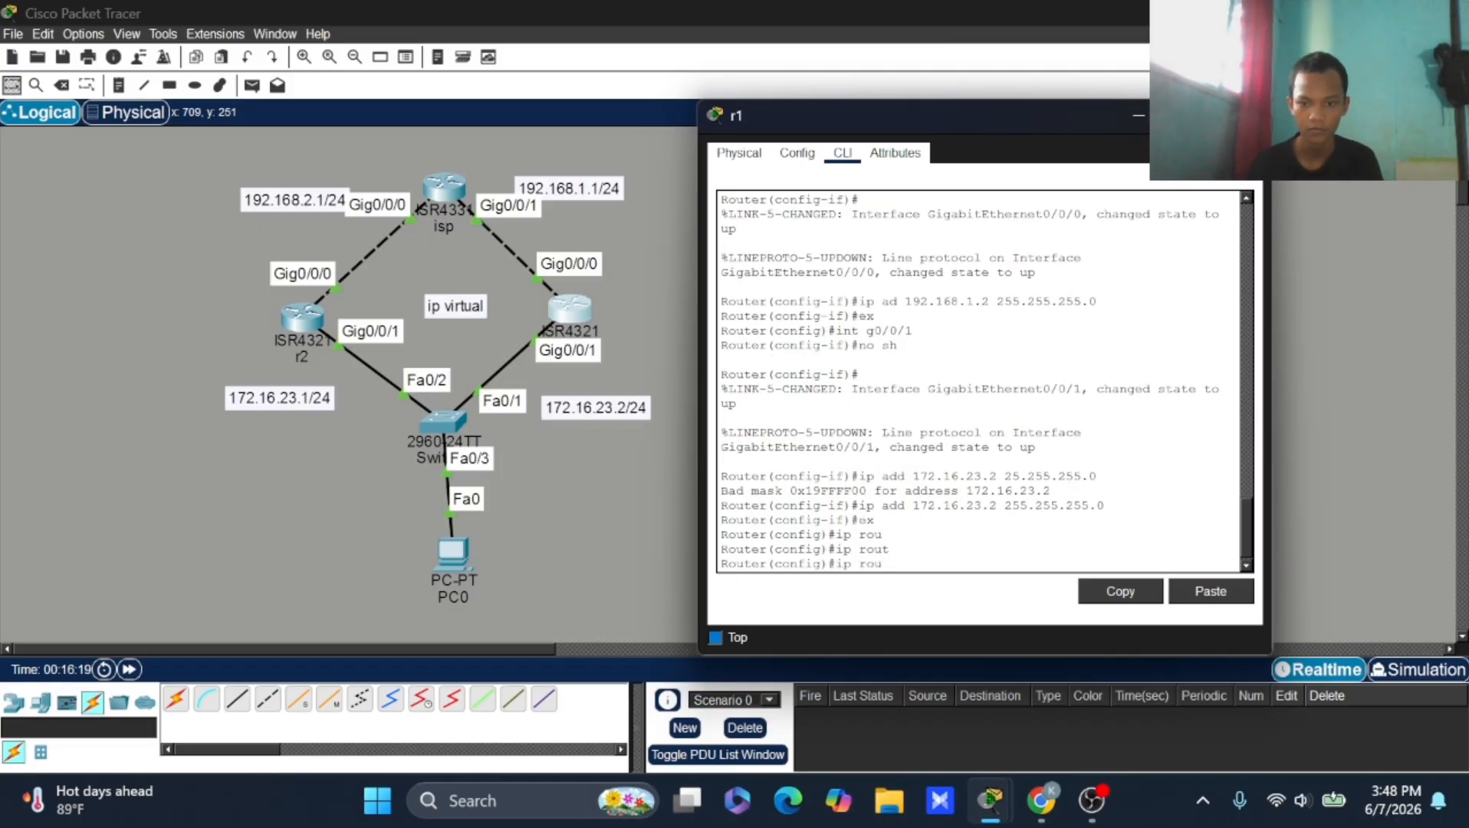
key("BackSpace")
key("BackSpace")
key("BackSpace")
key("BackSpace")
key("BackSpace")
key("BackSpace")
Step: Select interface g0/0/0 in r1's configuration, reissuing int g0/0/0 without the stray backslash
type("int ")
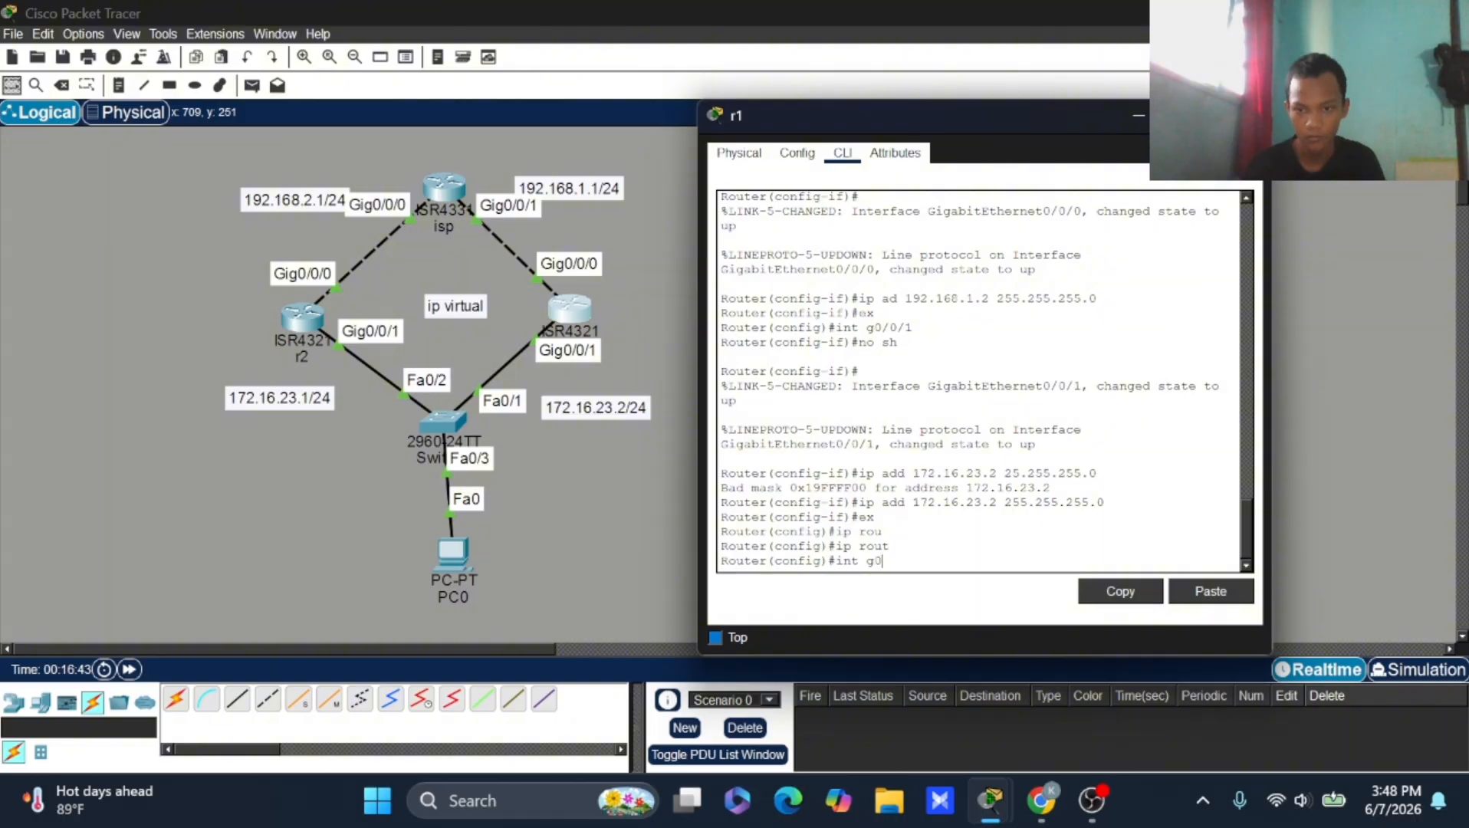
type("g0/0/0\\")
key("Return")
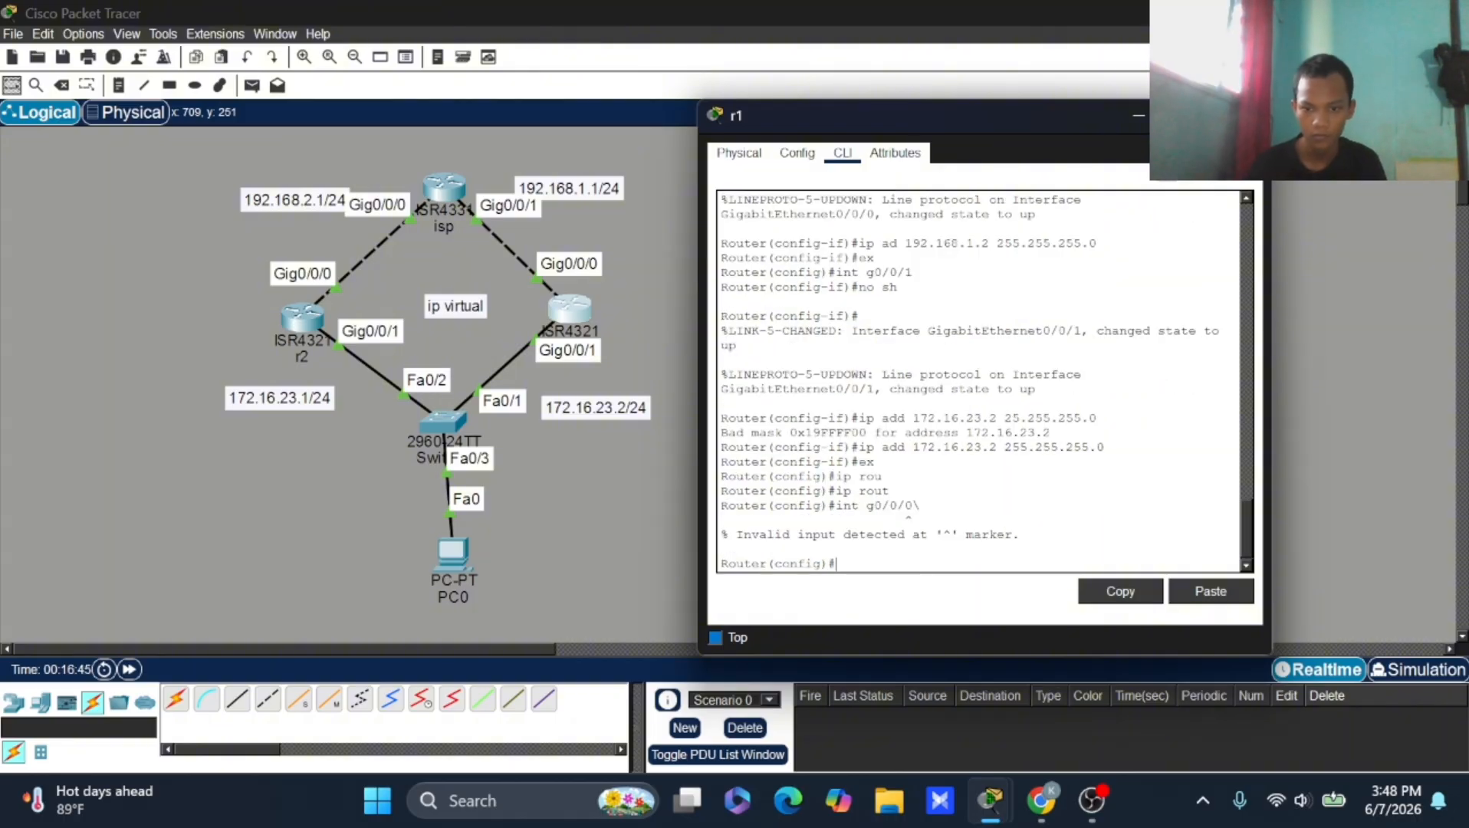
key("Up")
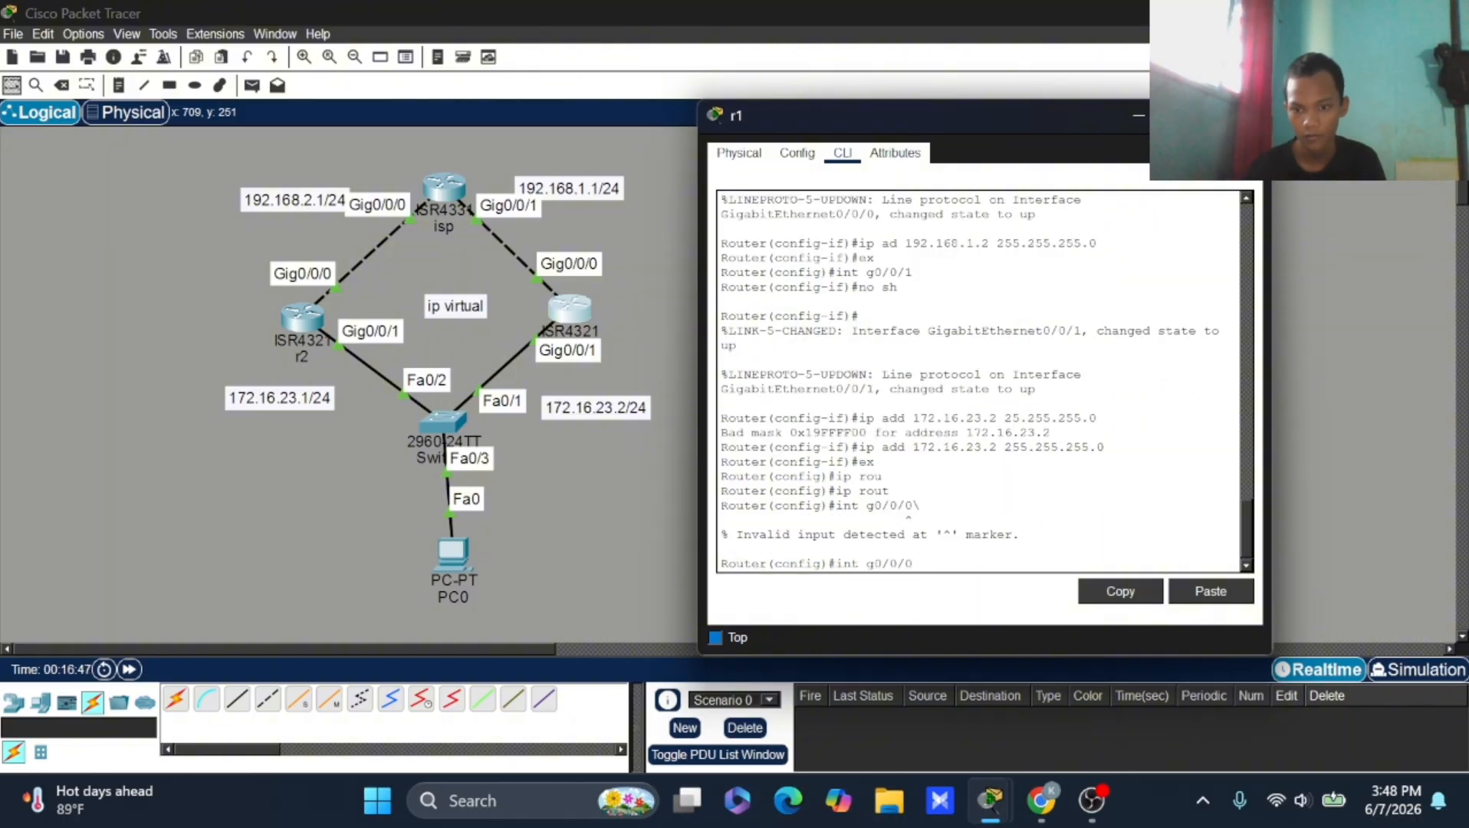
key("Return")
Step: Add a default route on r1 with ip route 0.0.0.0 0.0.0.0 192.168.1.1, copying the next hop from the 192.168.1.1/24 label, and close r1
type("ip ro")
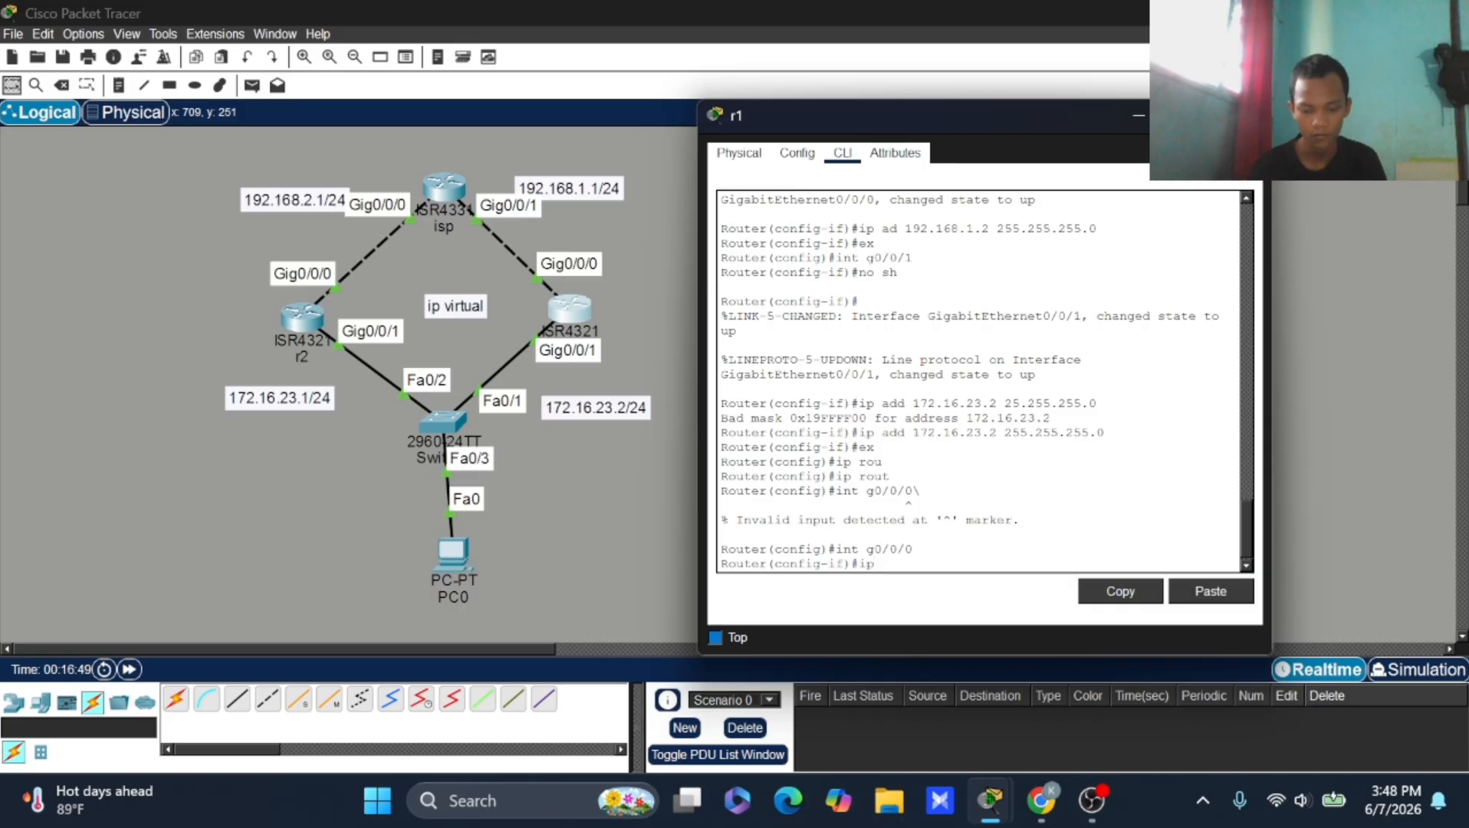
key("Tab")
type("ut")
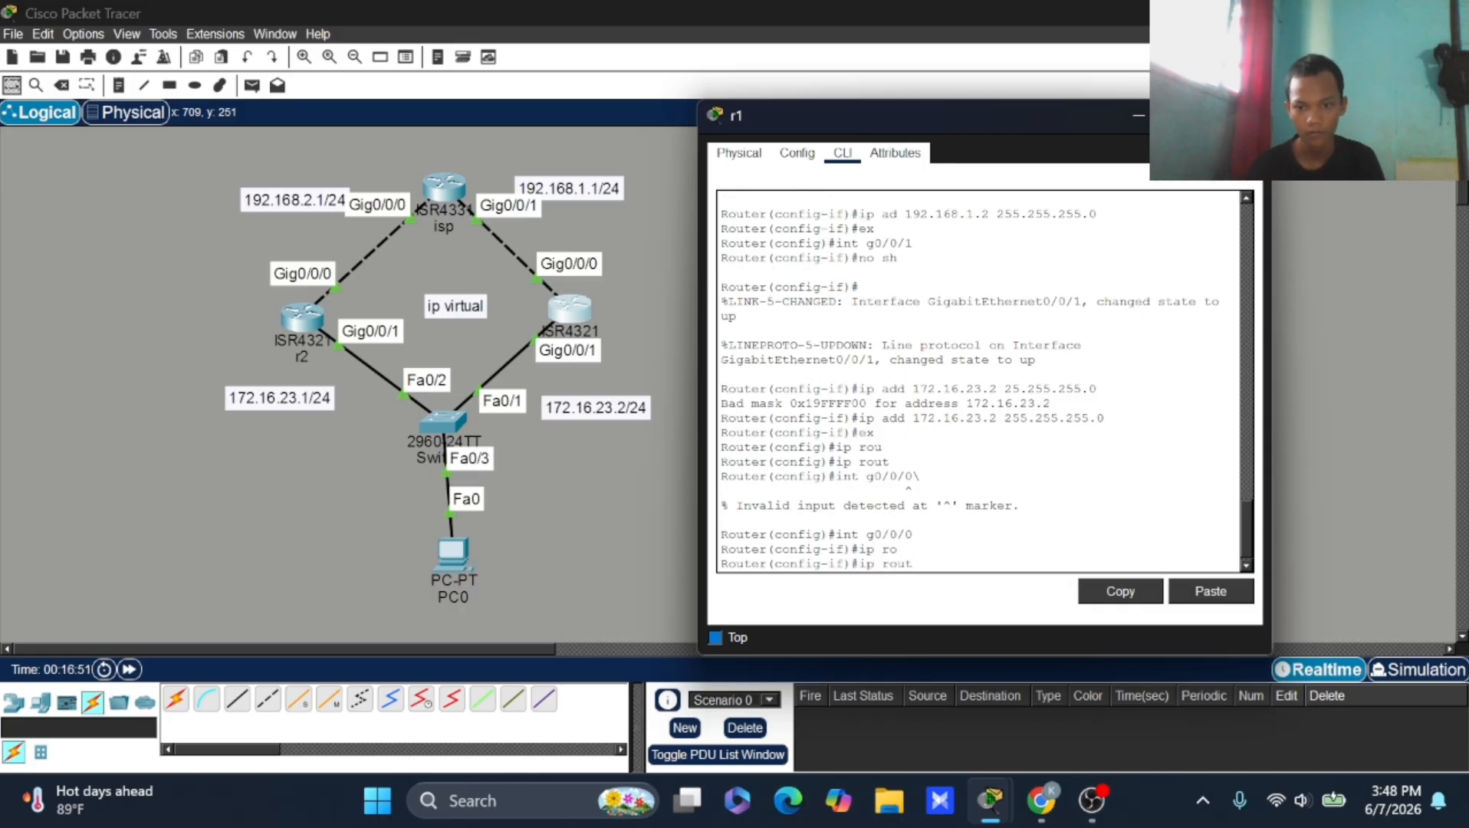
type("e 0.0.0.")
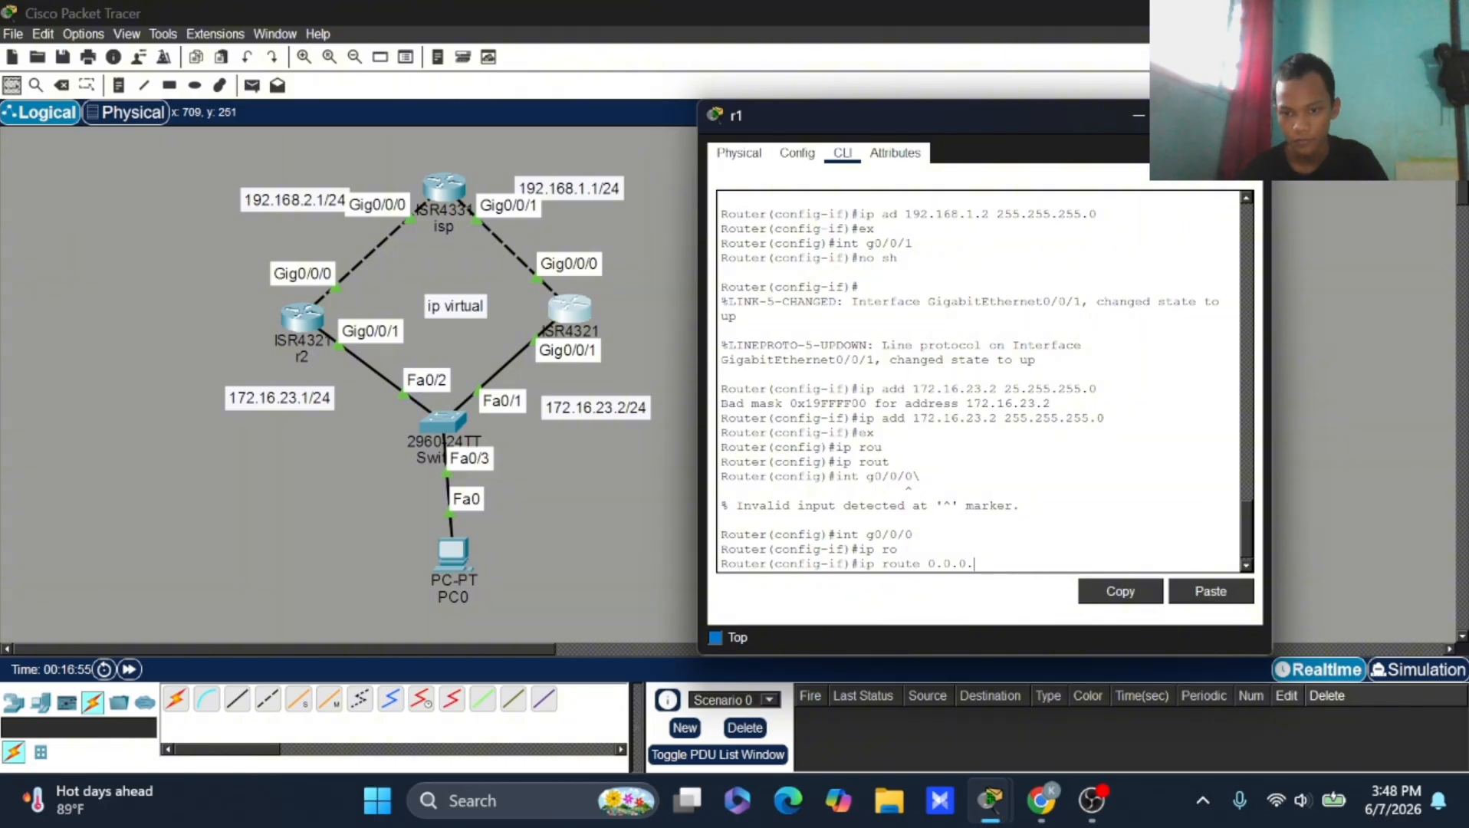
type("0 0")
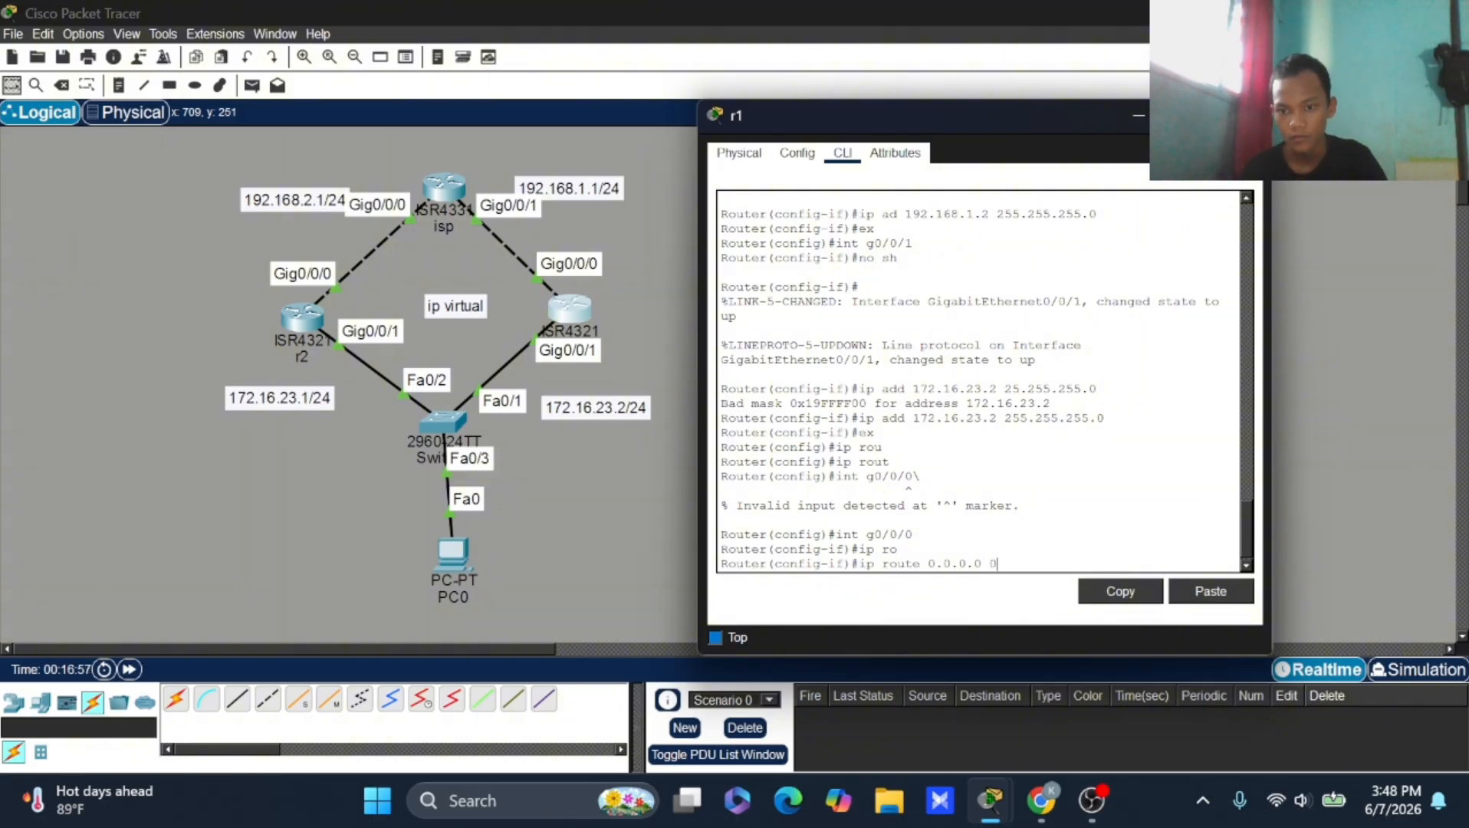
type(".0.0.0")
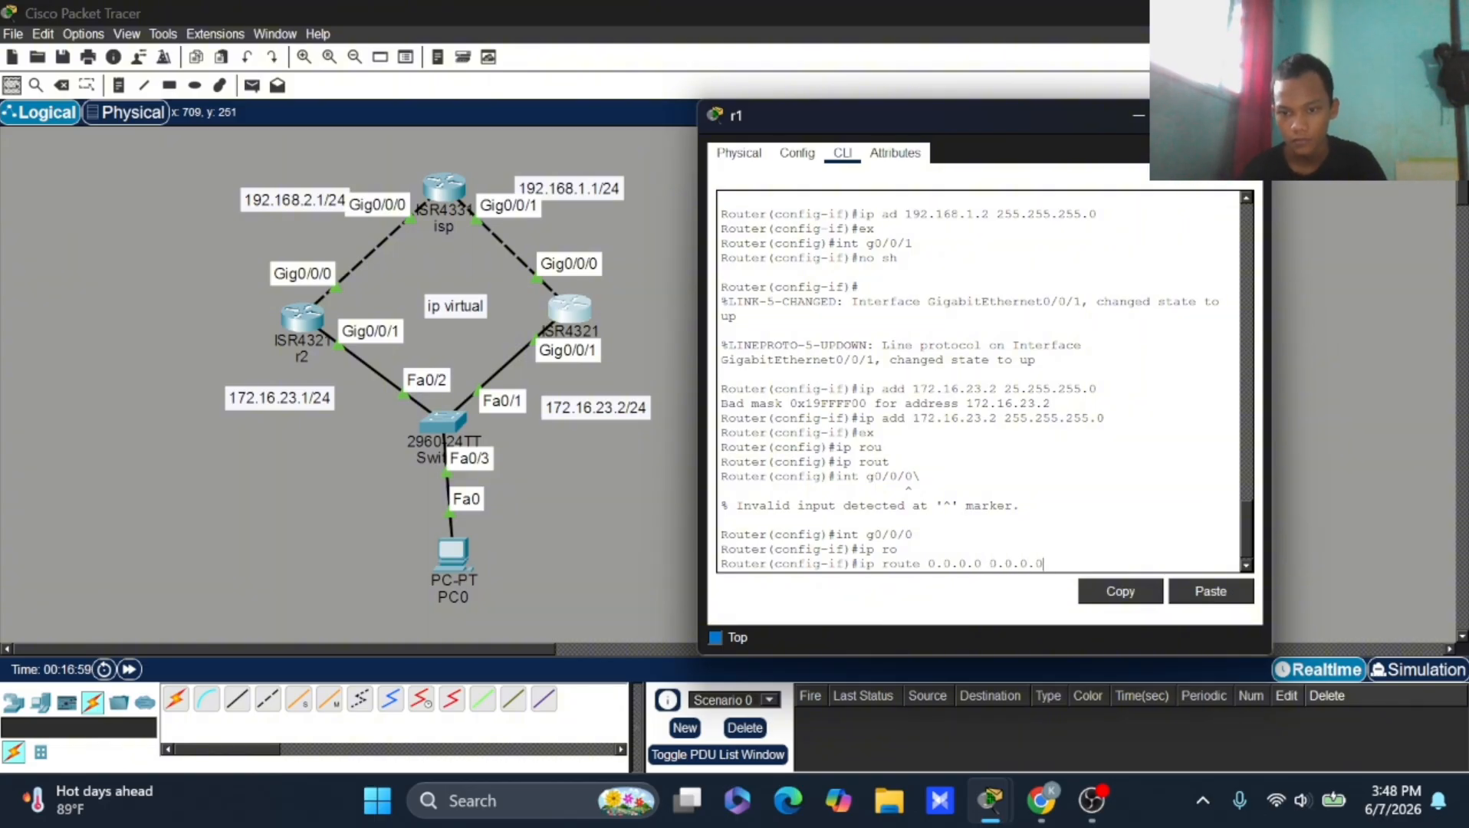
left_click(557, 187)
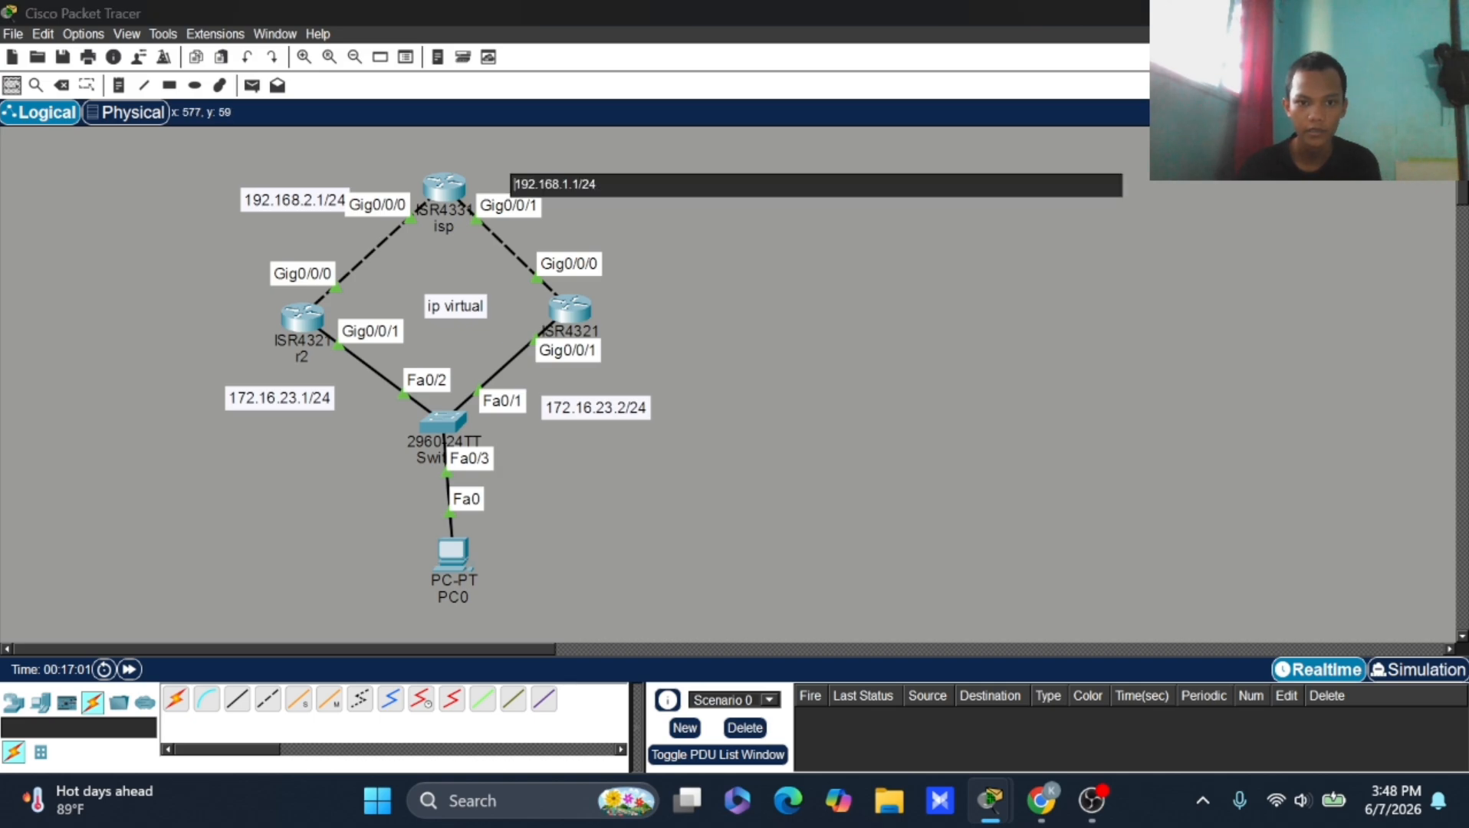
left_click_drag(512, 185, 590, 184)
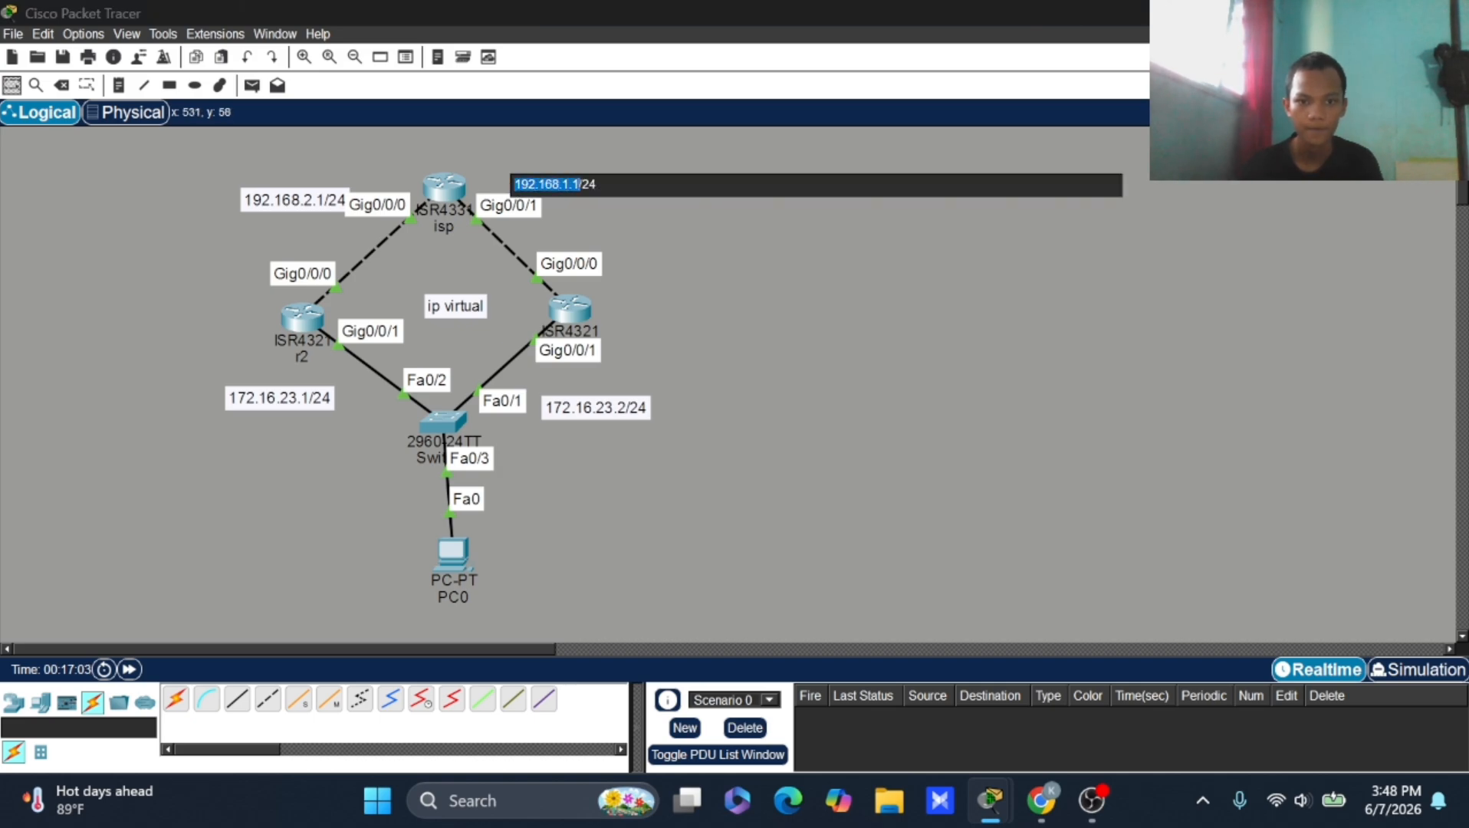
left_click(570, 311)
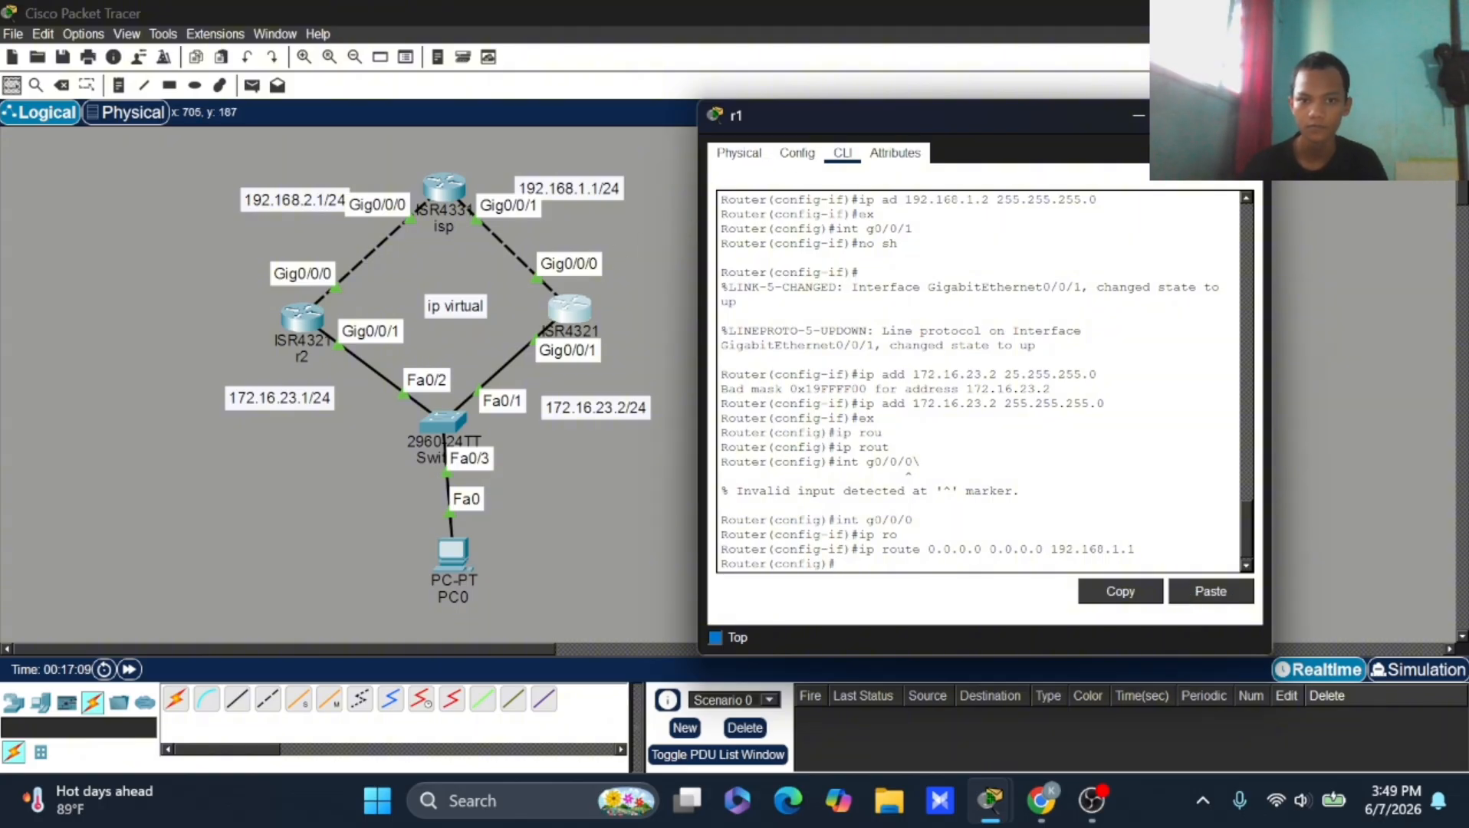
left_click(1246, 115)
Step: Open the isp router's command line and leave interface configuration with ex
left_click(456, 186)
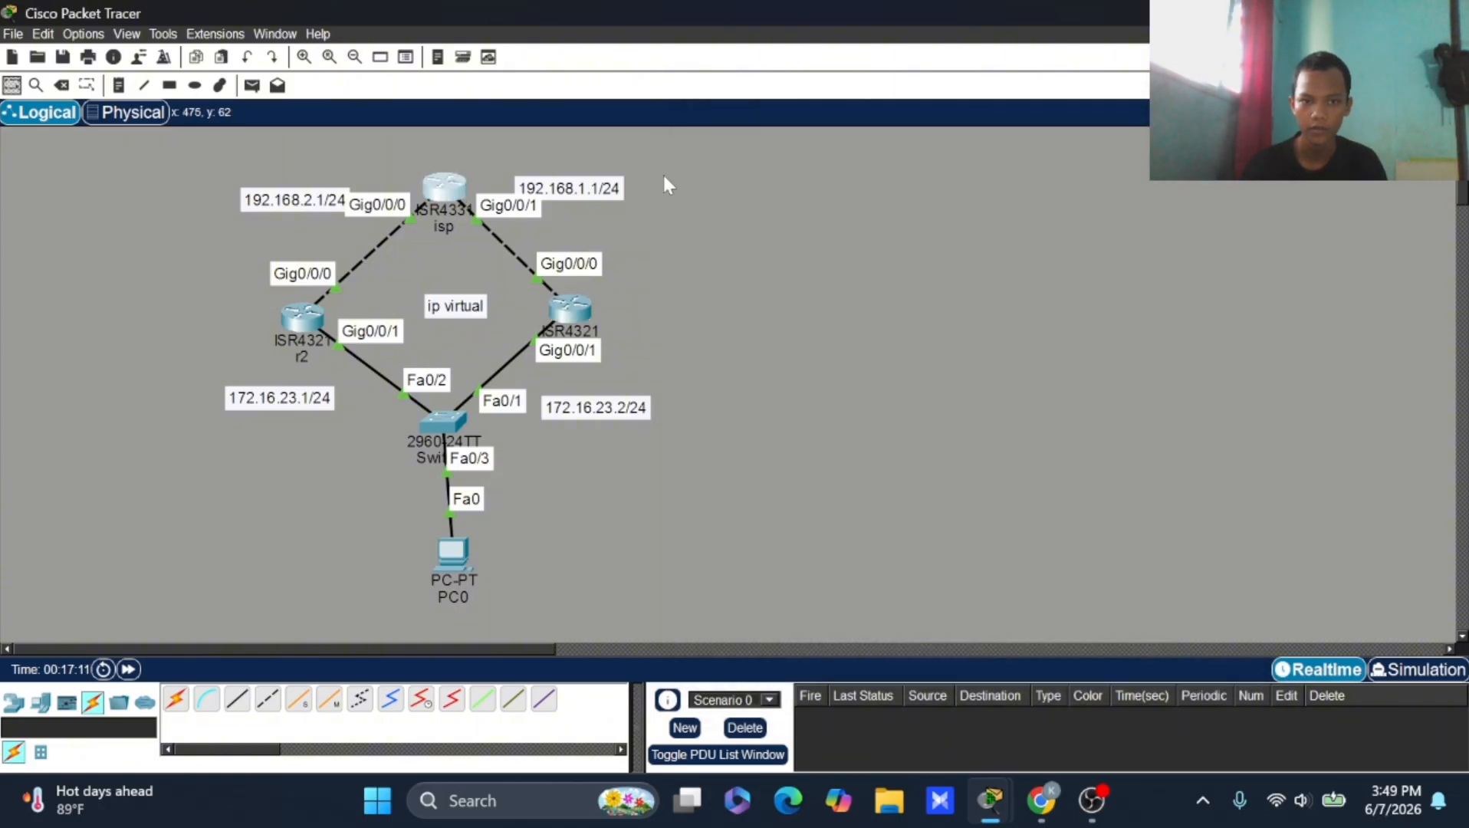
left_click_drag(738, 106, 1065, 115)
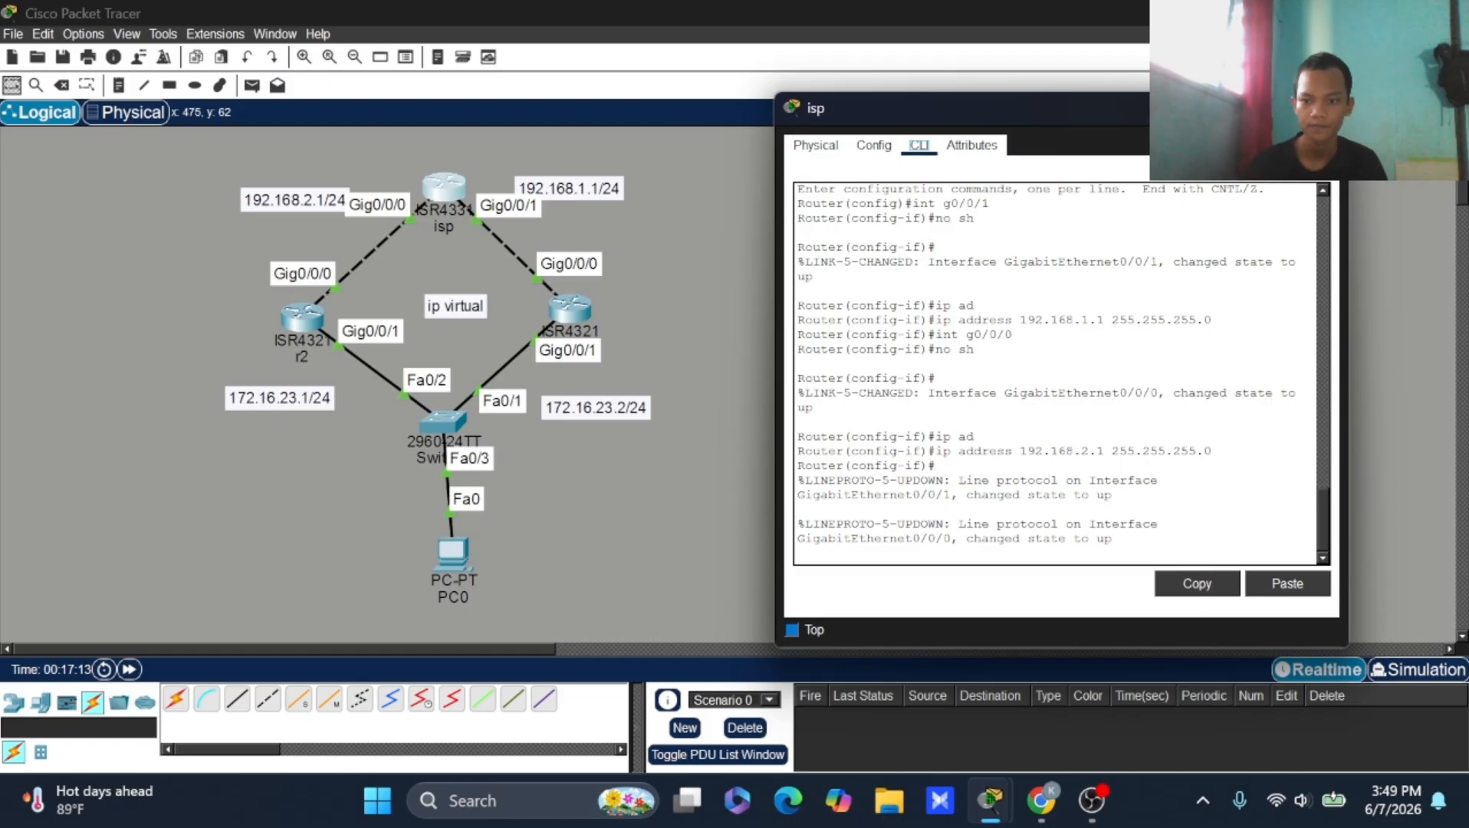
key("Return")
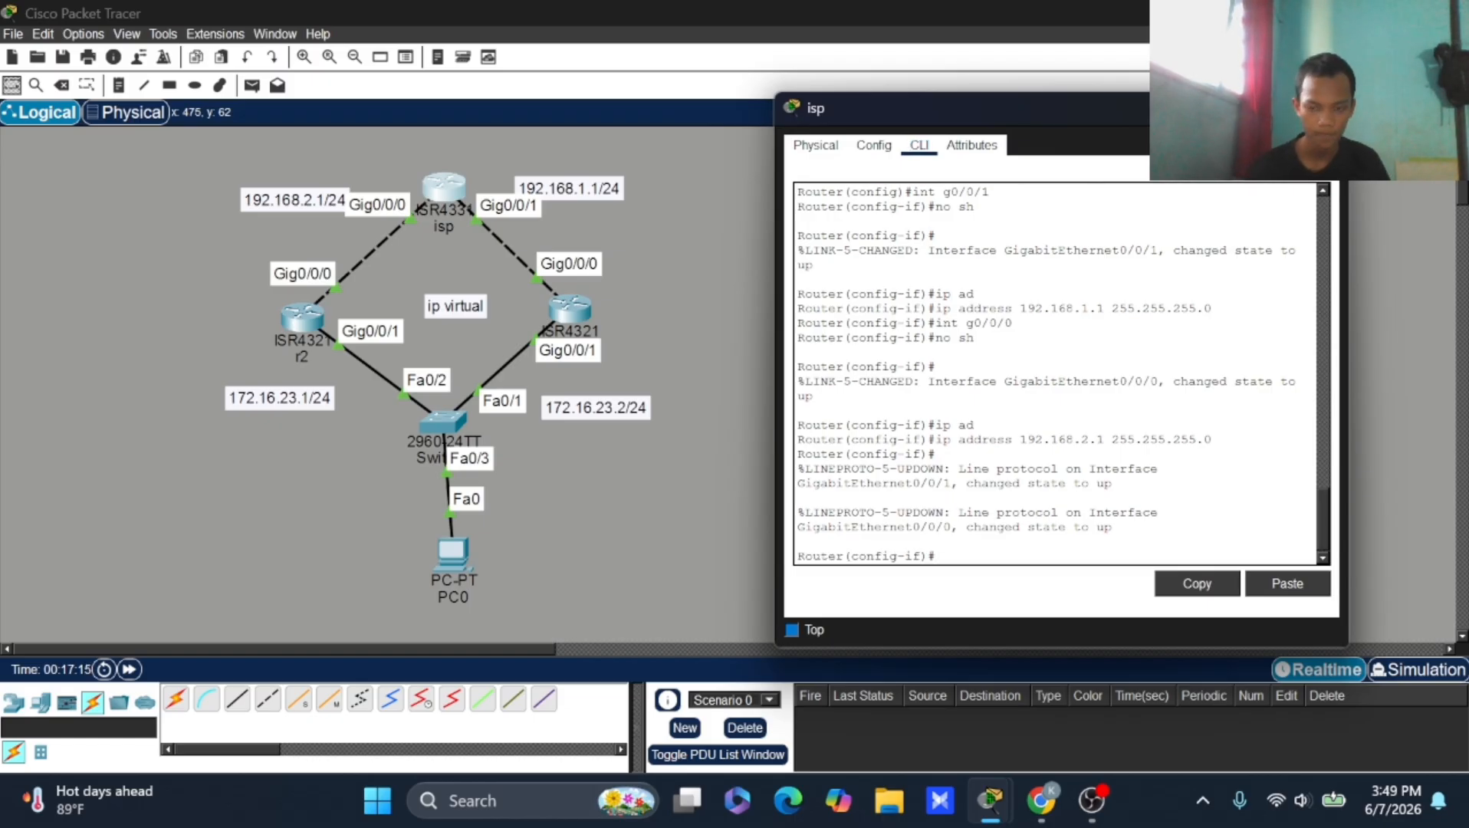
type("ex")
key("Return")
Step: Begin a static route on isp with ip route 172.16.23.0 255.255.255.0, copying the network prefix from the 172.16.23.2/24 label
type("ig)#i")
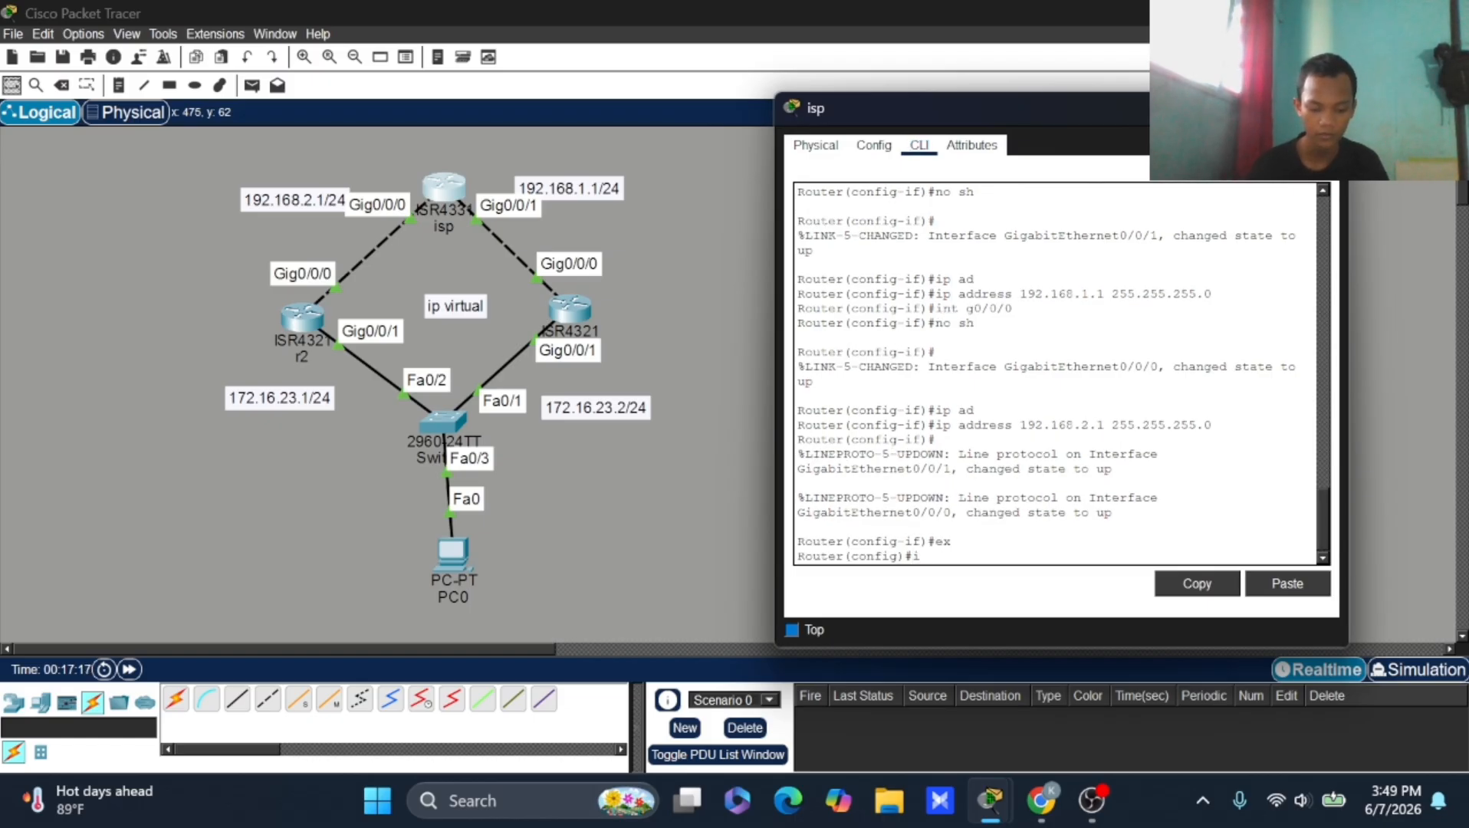
type("p route")
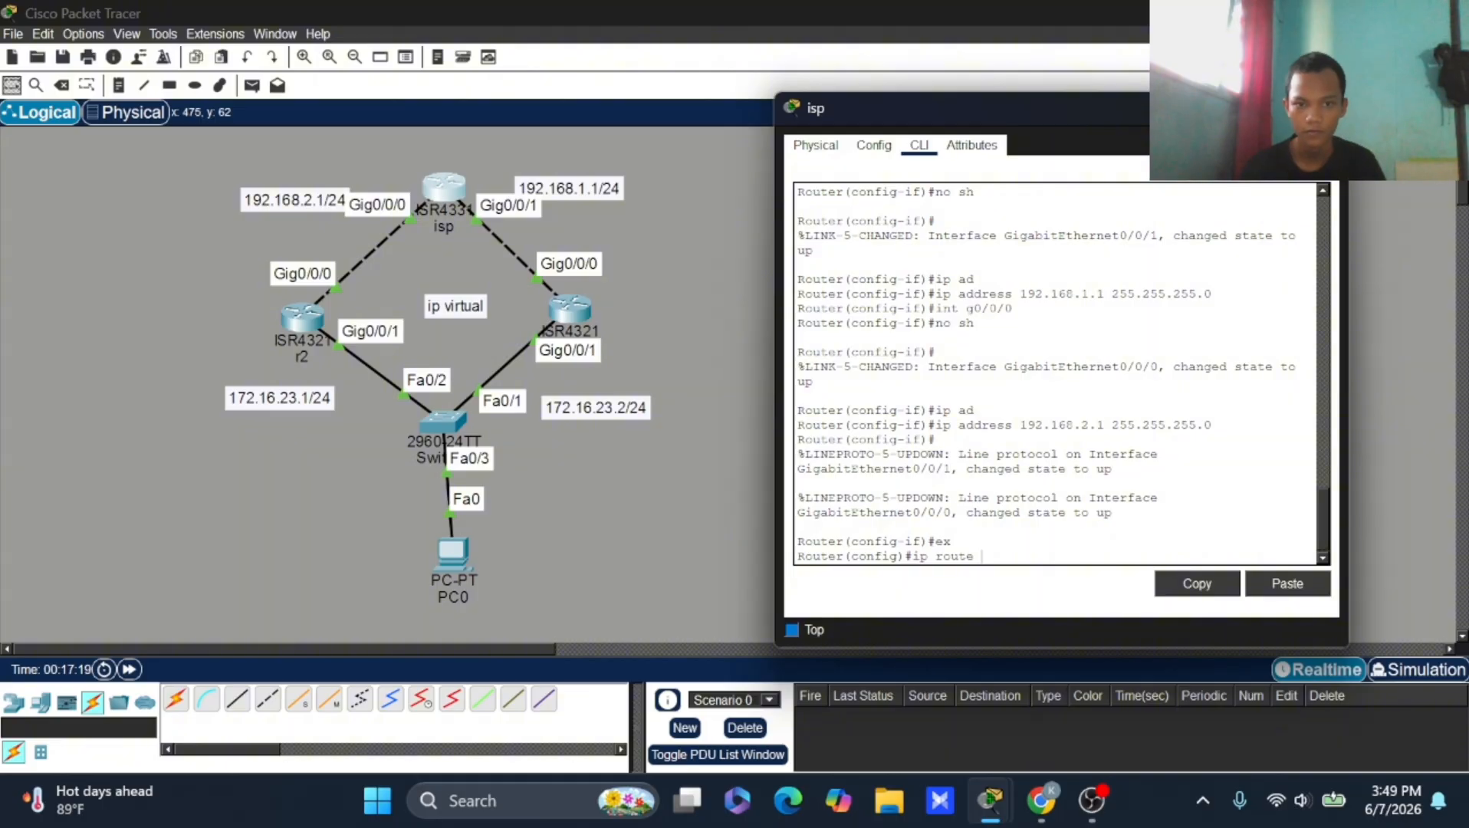
left_click(606, 410)
left_click(549, 407)
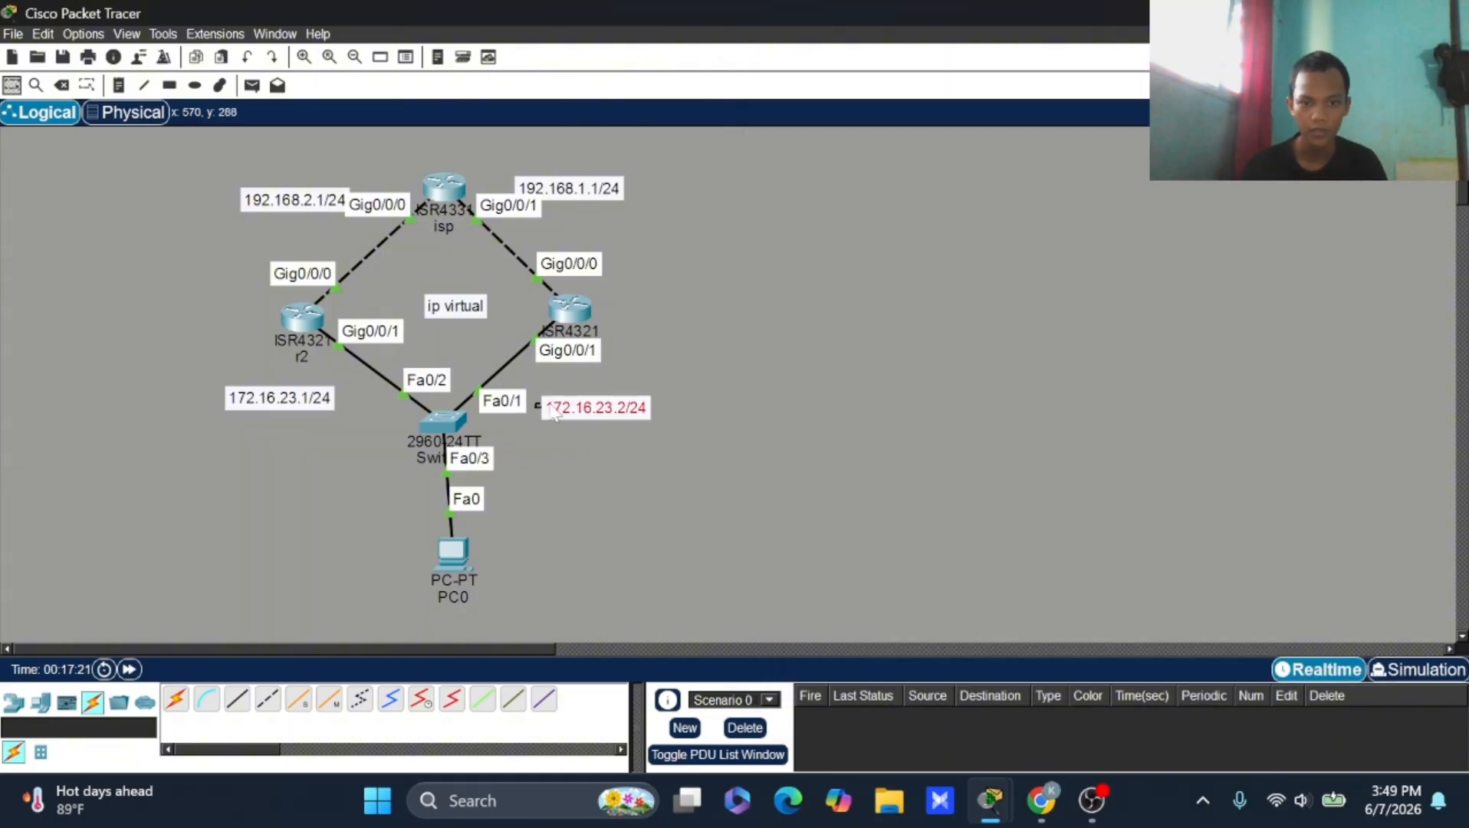
left_click(542, 405)
left_click_drag(542, 404, 591, 404)
key("ctrl+c")
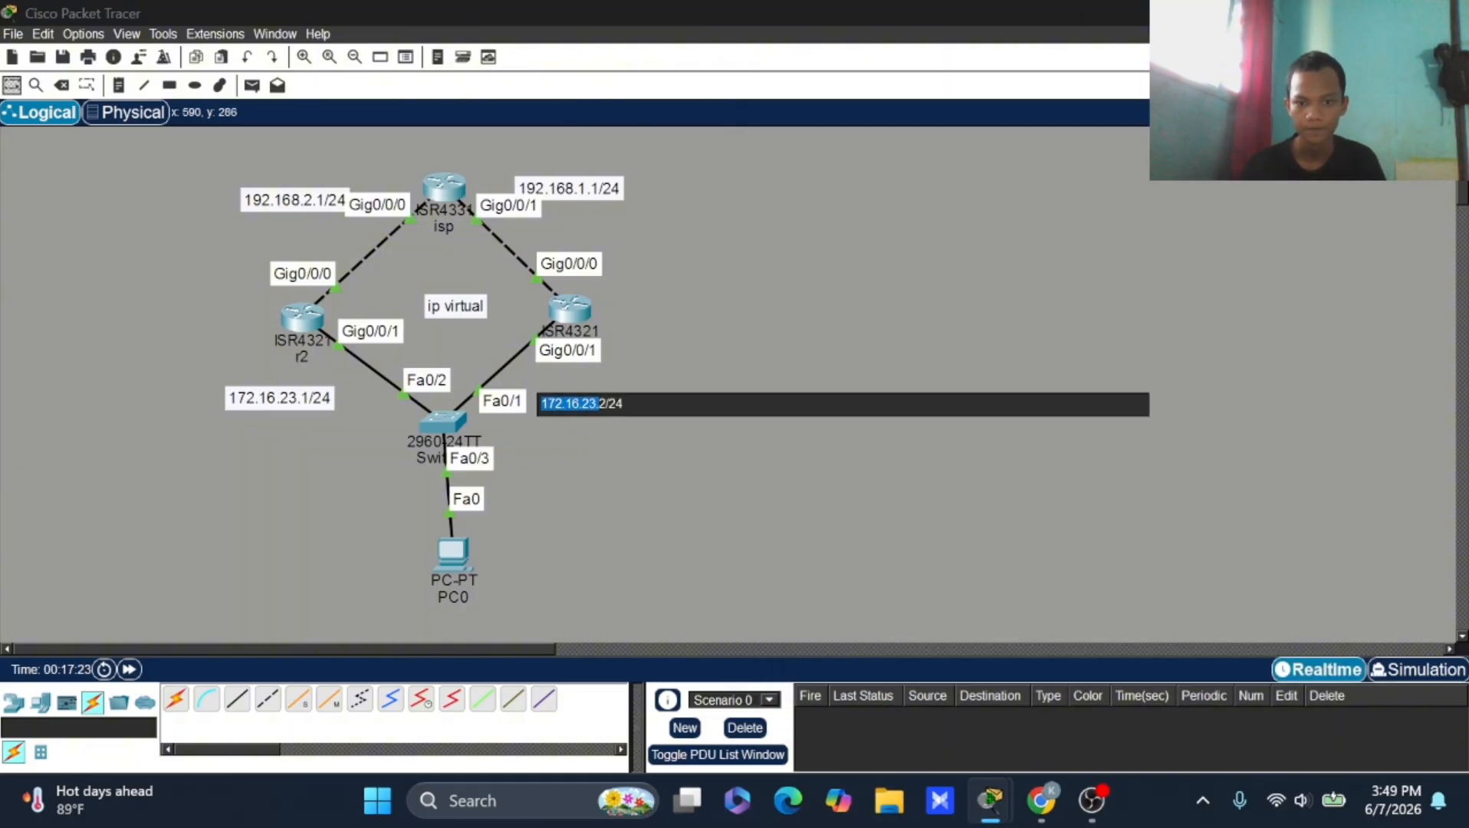
left_click(442, 191)
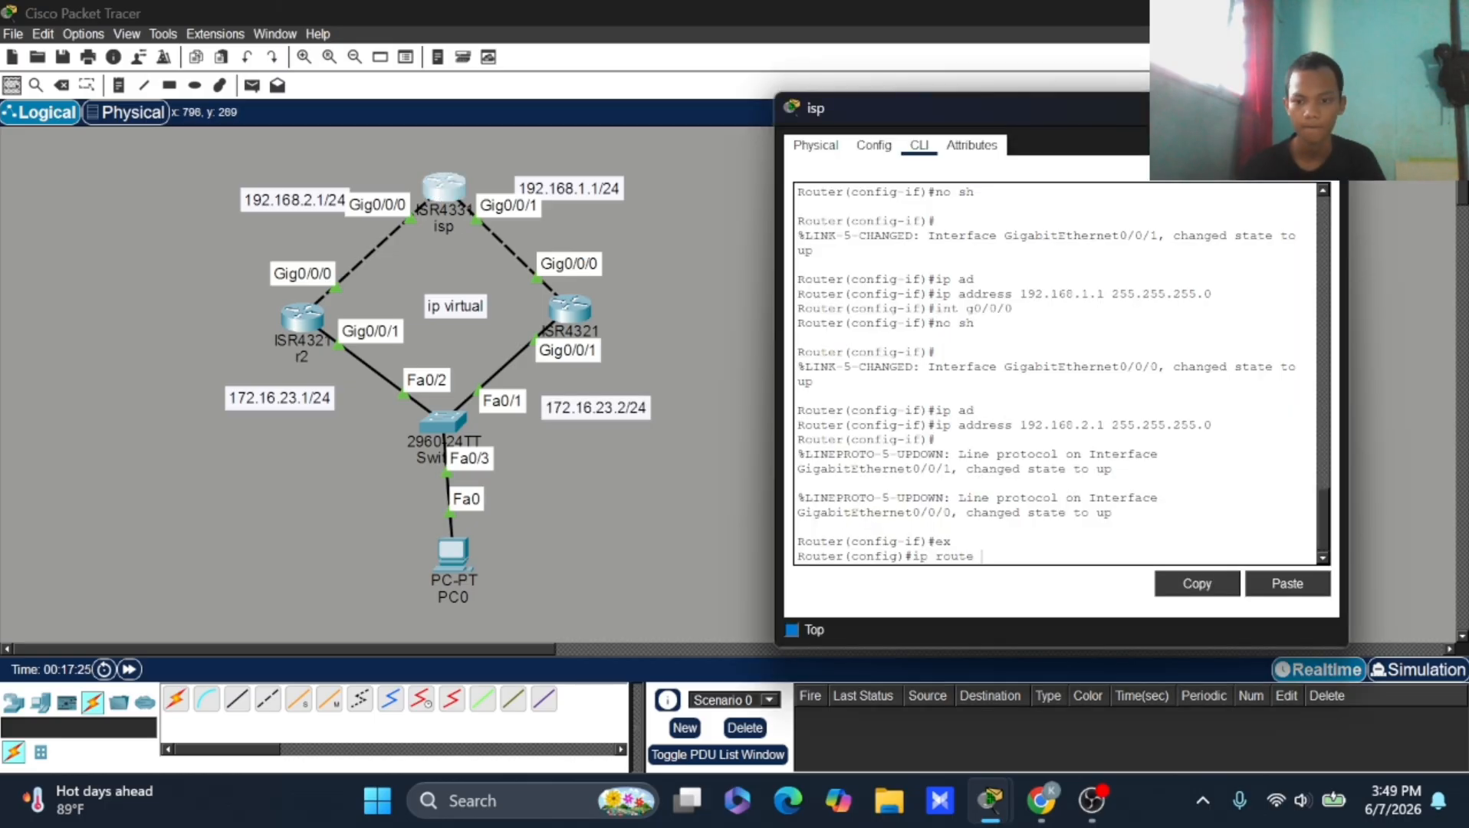
left_click(1261, 577)
type(".16.23.")
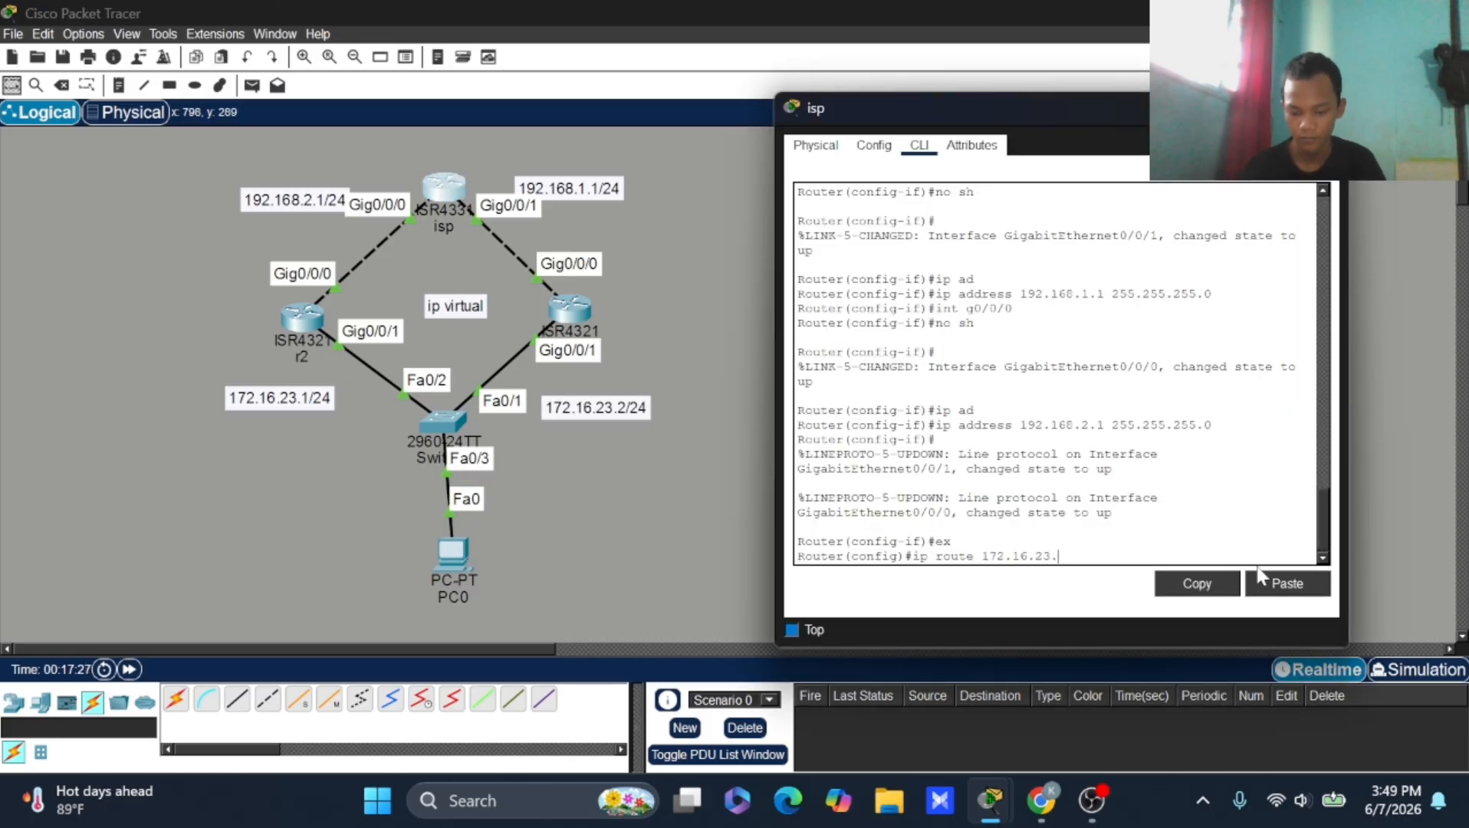
type("0 ")
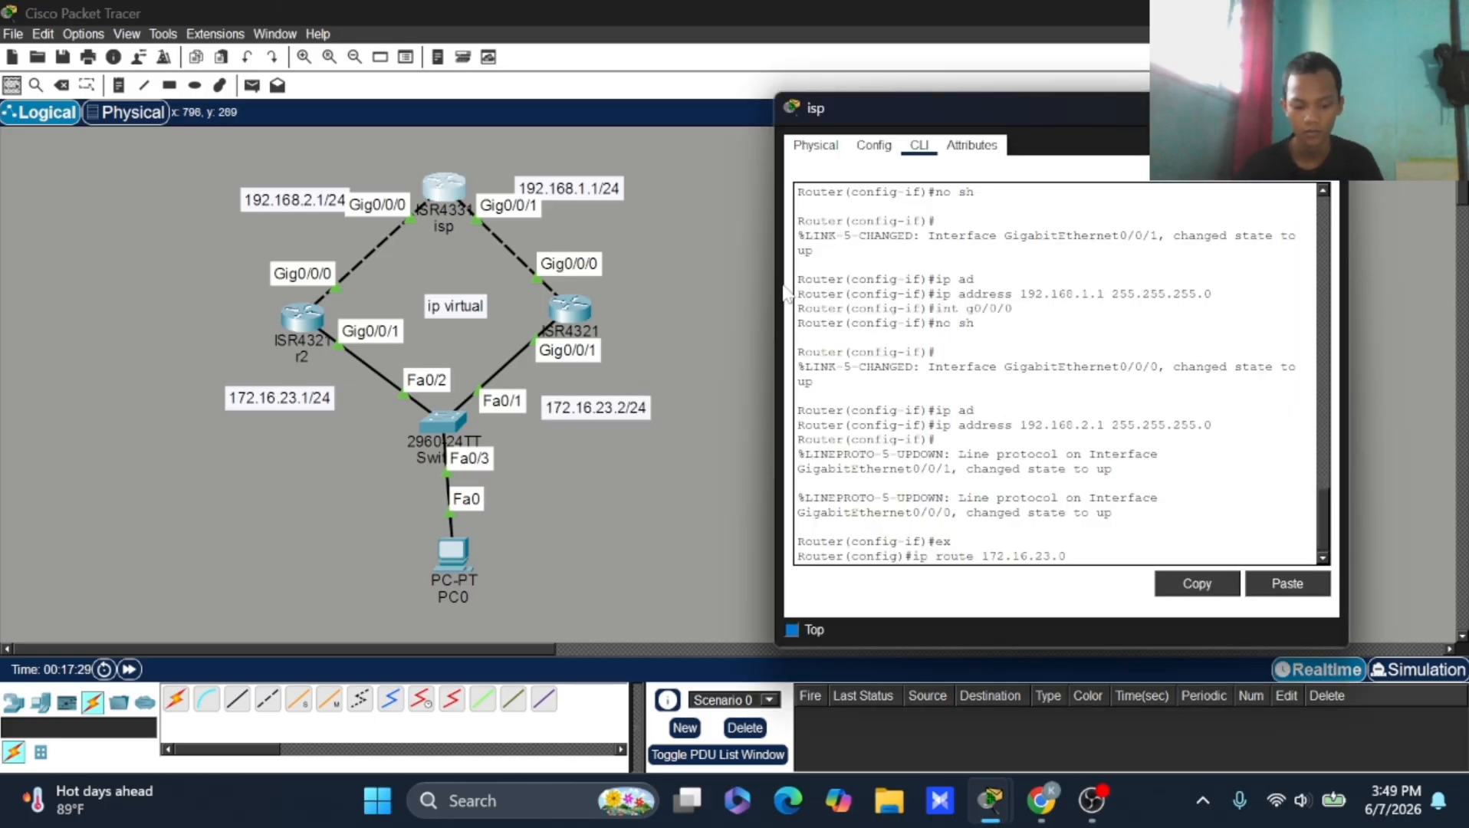
type("255.255.25")
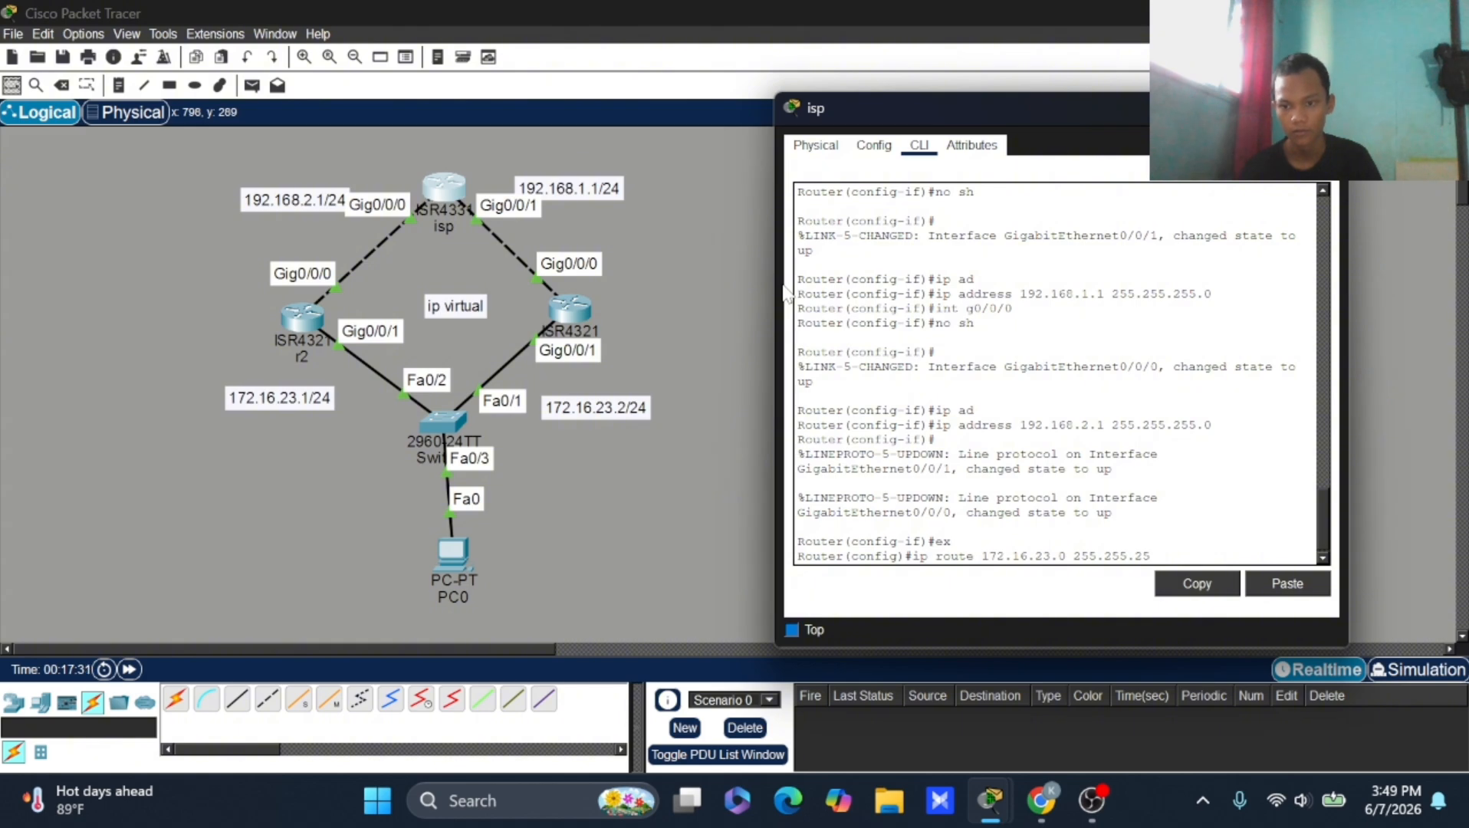
type("5.0")
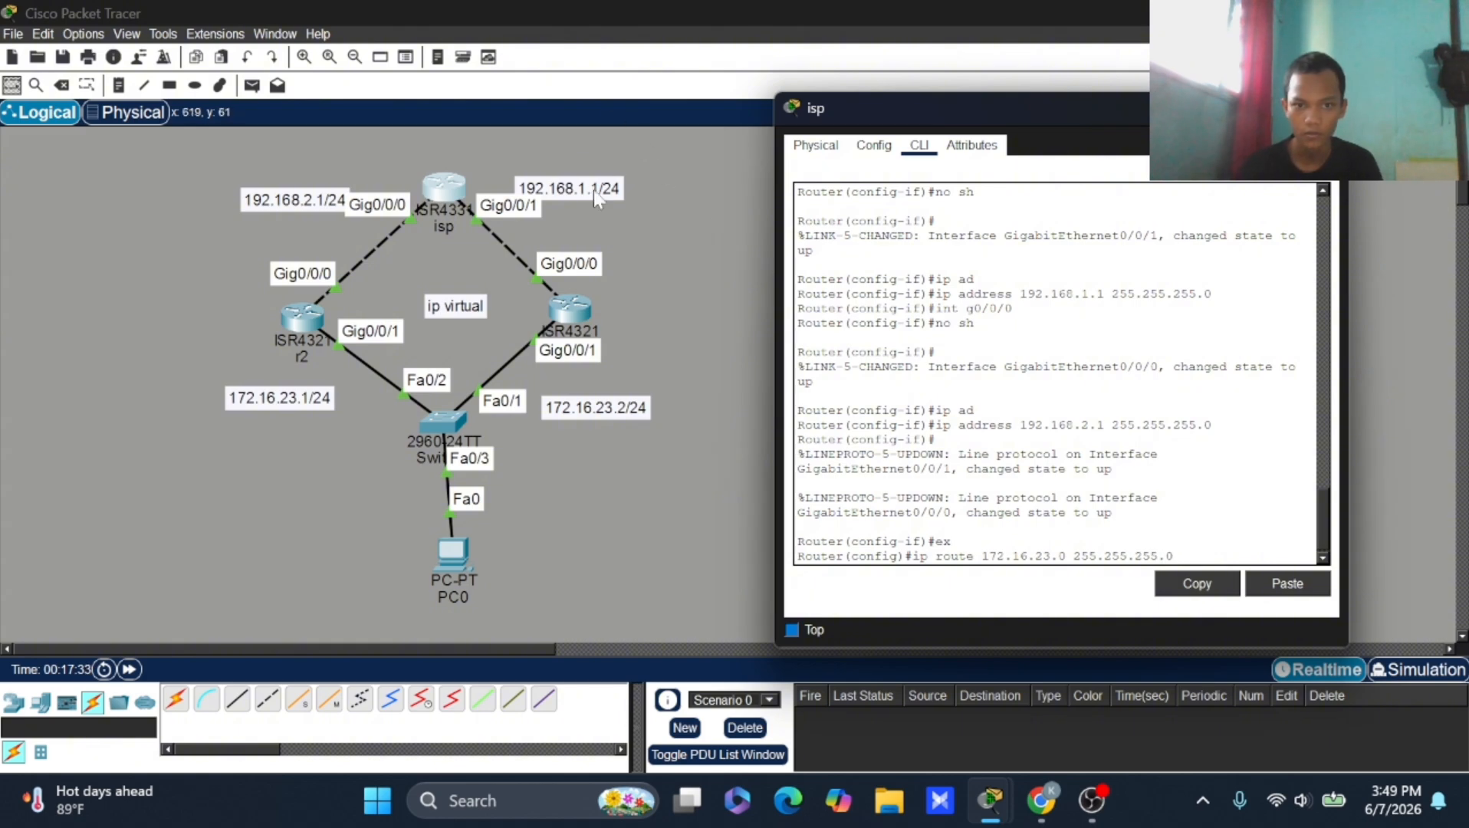
Step: Complete the isp static route with next hop 192.168.1.2, adapting the address copied from the 192.168.1.1/24 label
double_click(568, 188)
left_click_drag(514, 184, 574, 184)
key("ctrl+c")
left_click(445, 184)
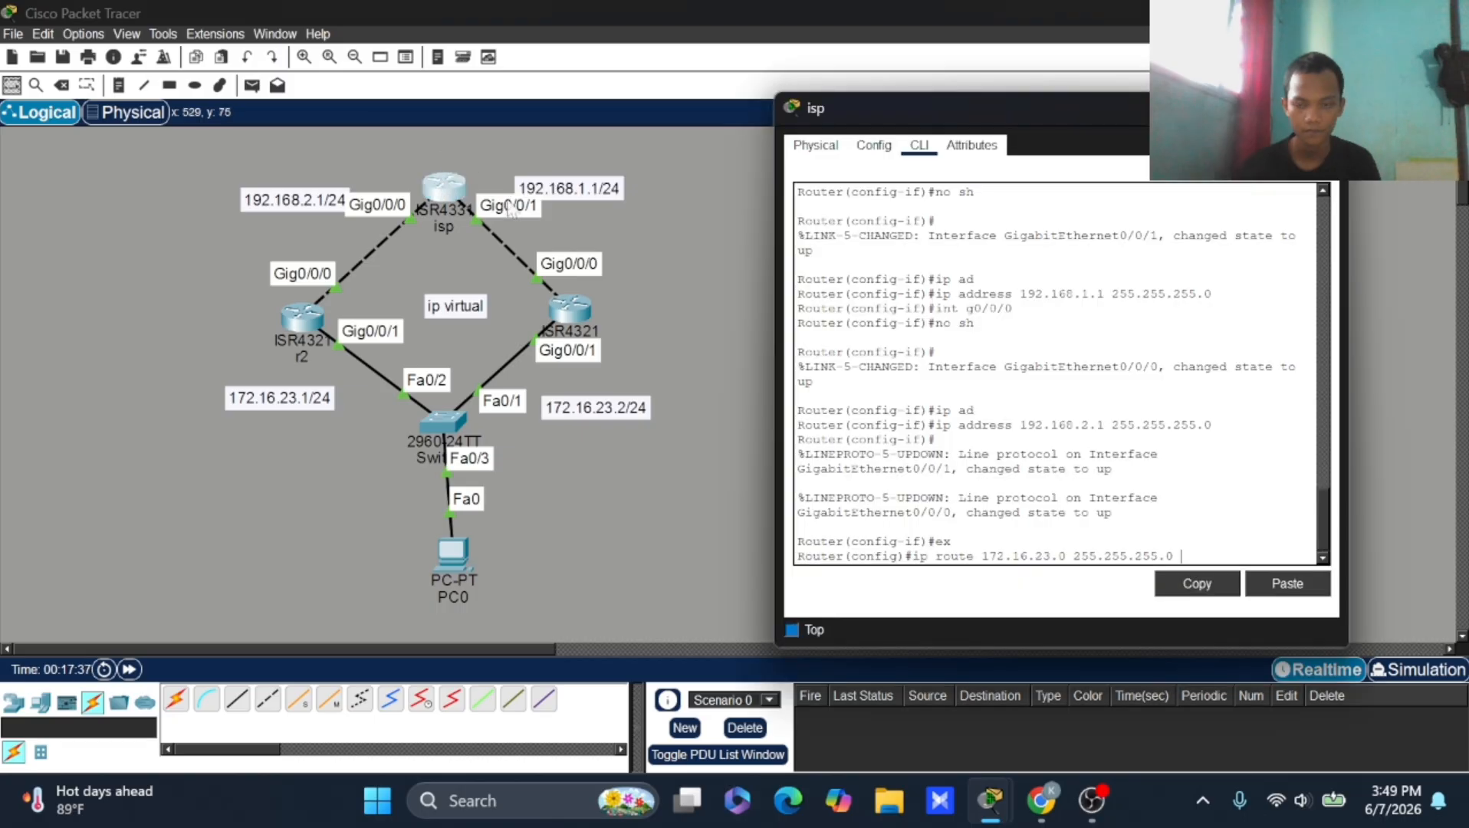
left_click(1316, 590)
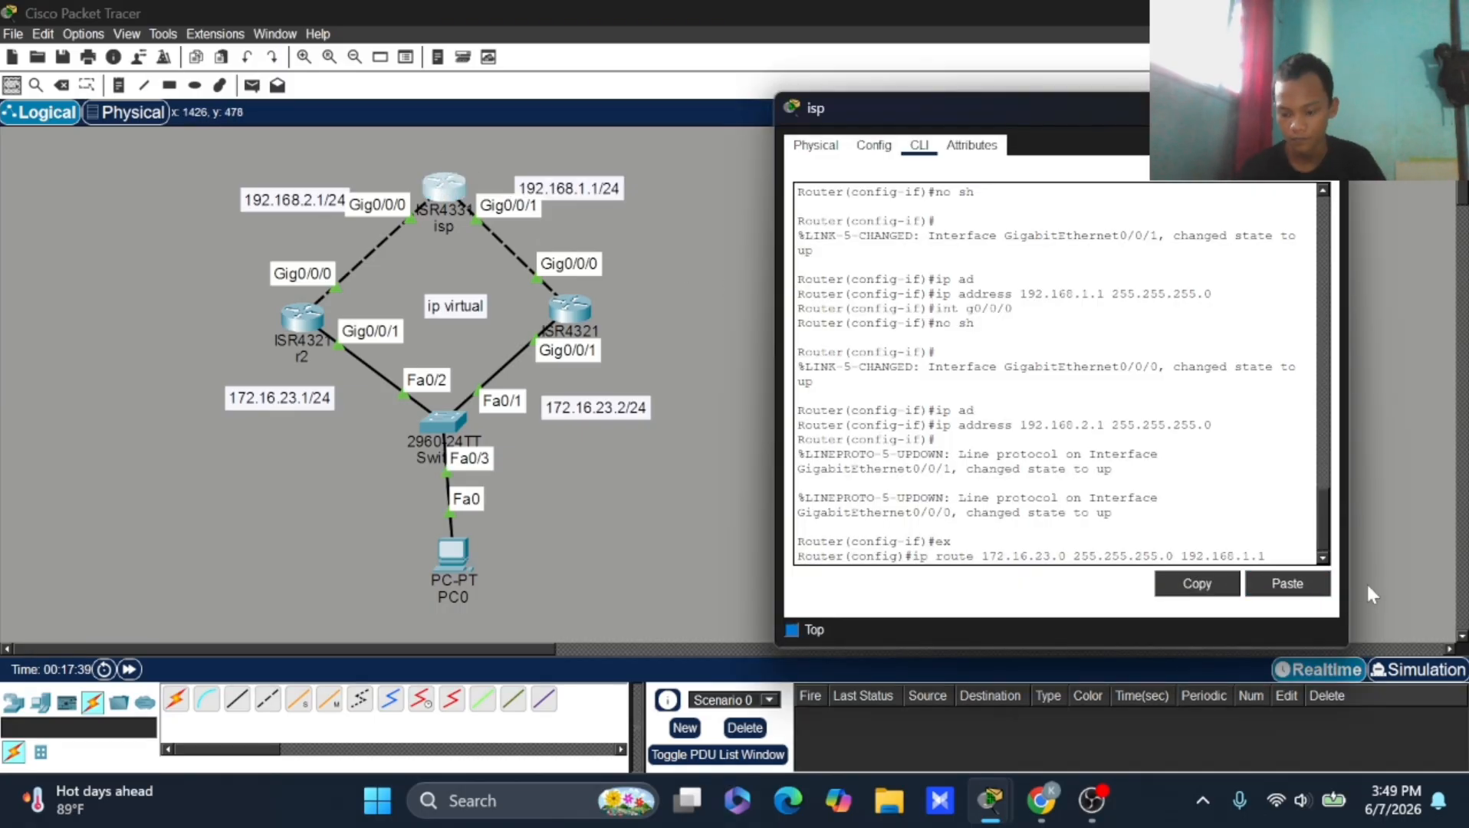
type("2")
key("Return")
Step: Add a second isp route to 172.16.23.0 255.255.255.0 via 192.168.2.2 by editing the recalled command, and close isp
key("Up")
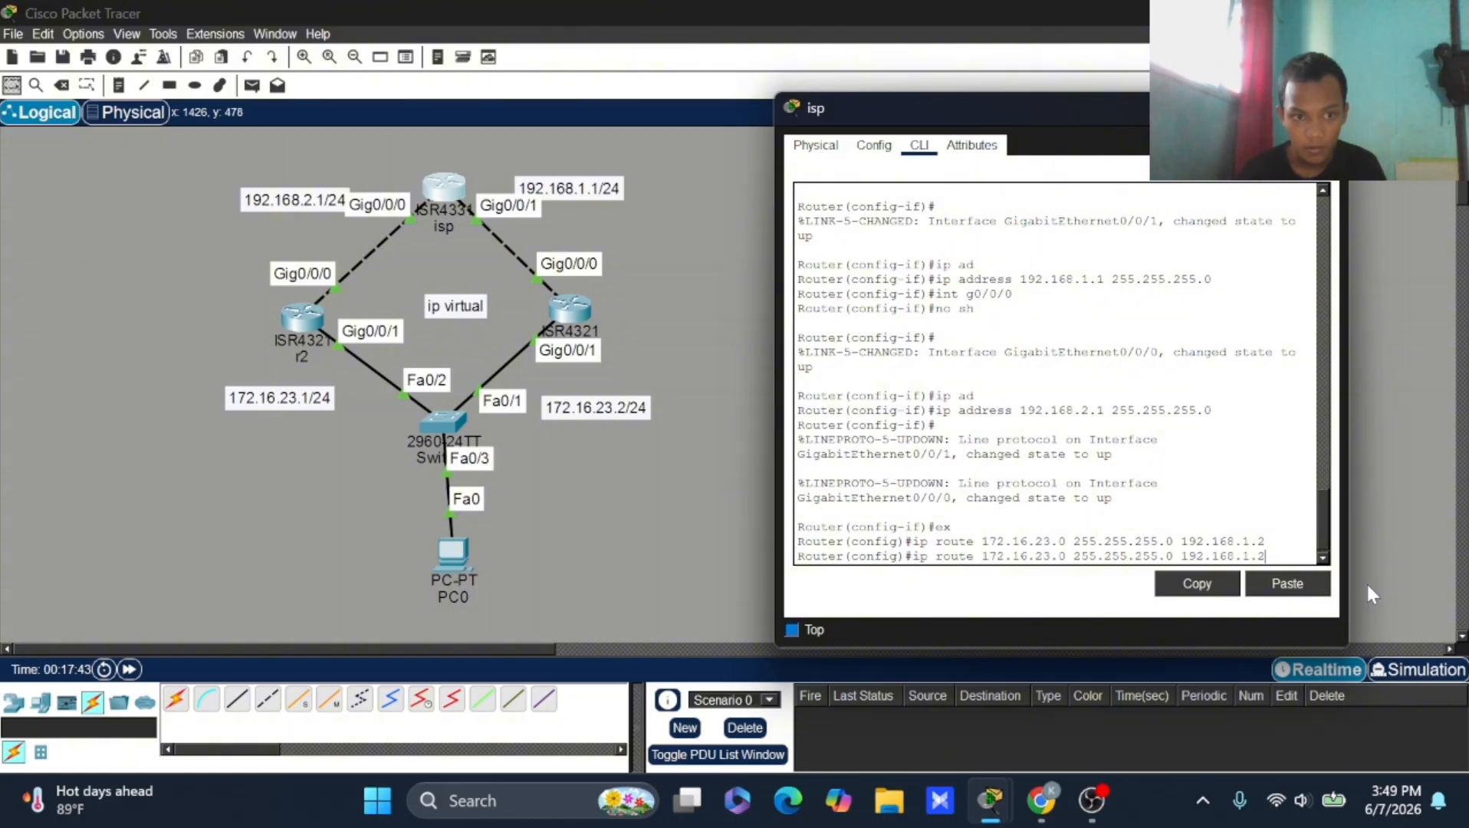
key("BackSpace")
key("BackSpace")
key("BackSpace")
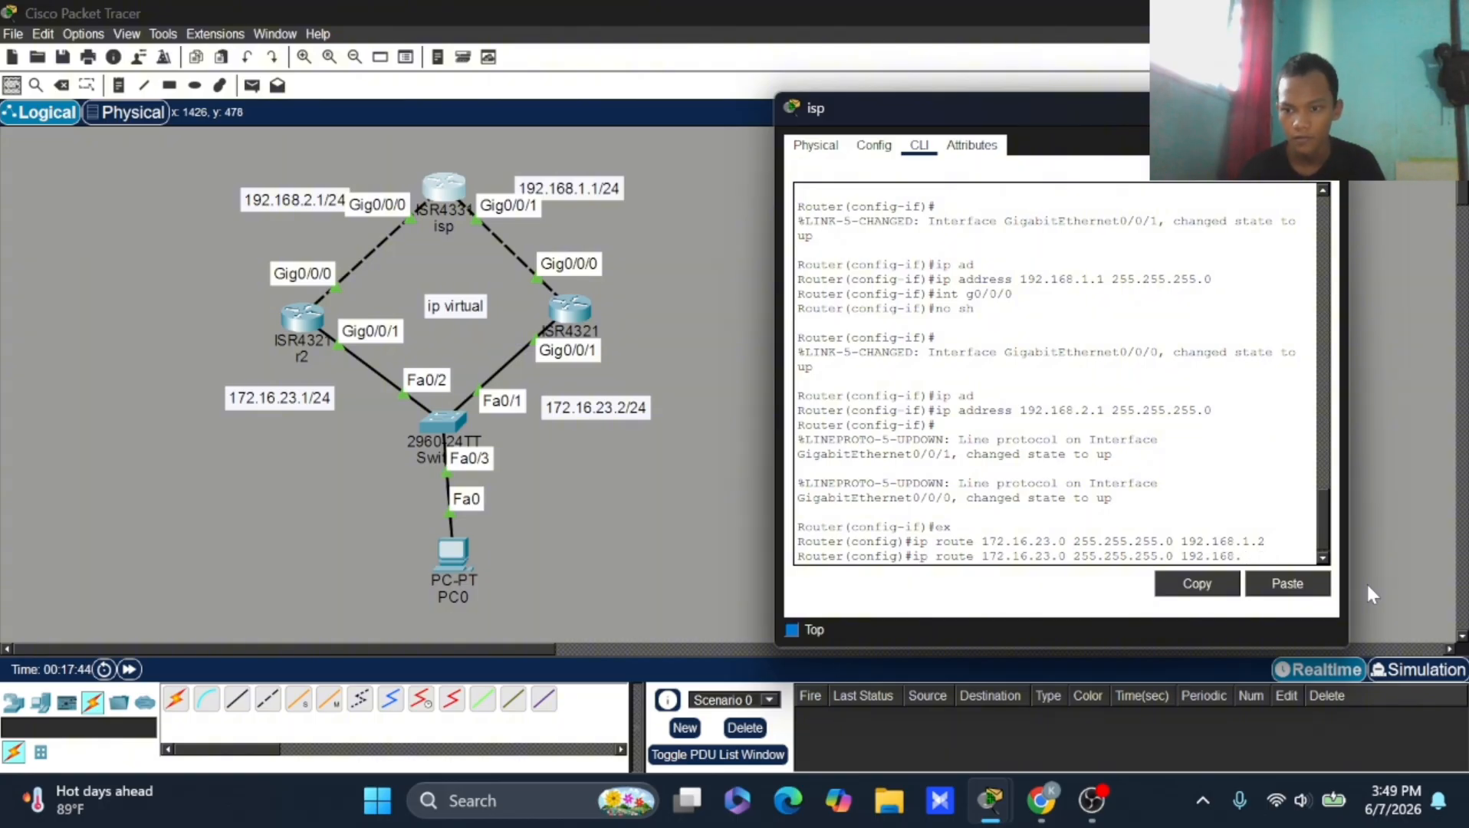
type("2.2")
key("Return")
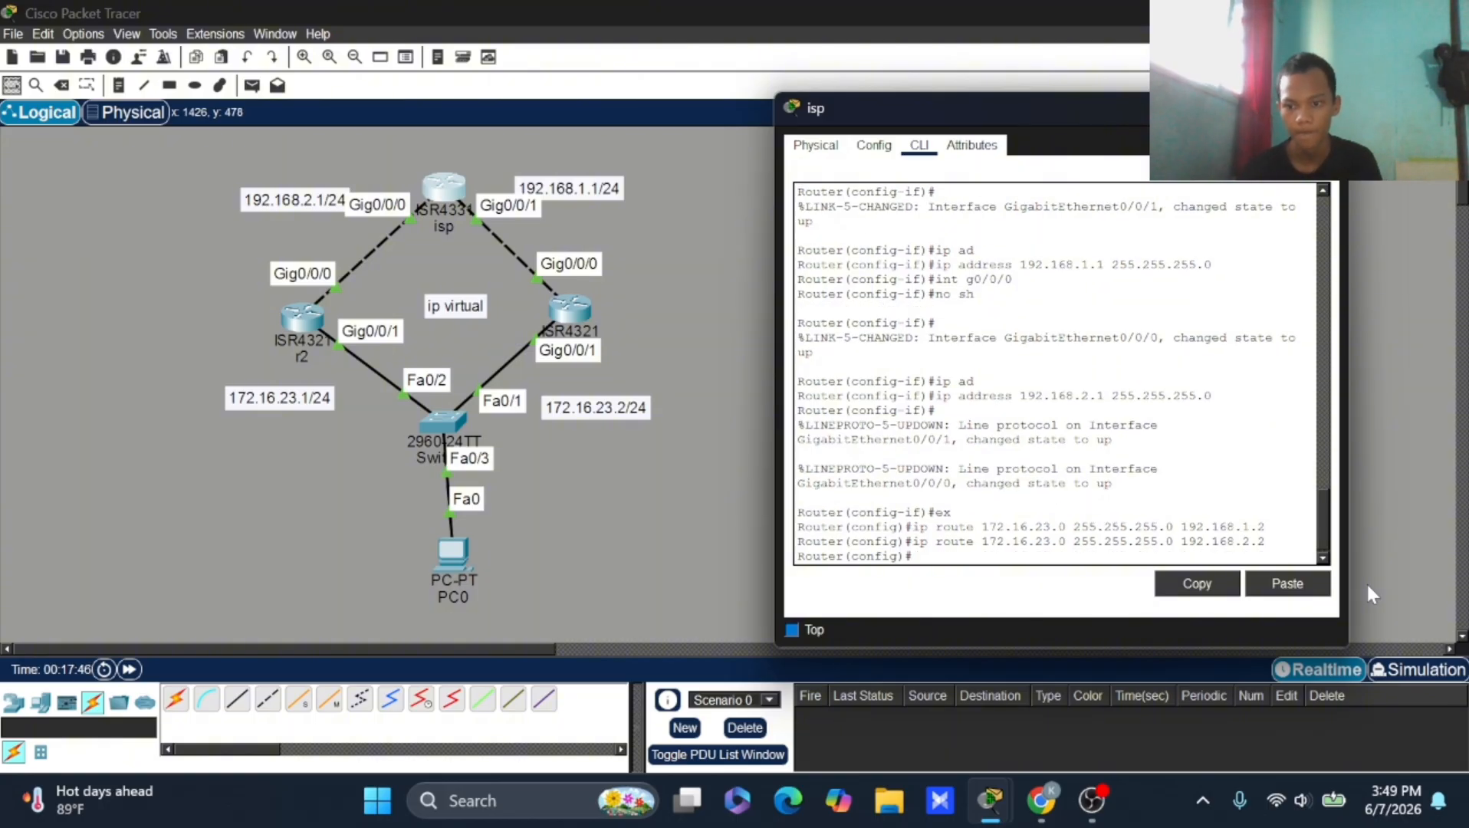
left_click(1320, 109)
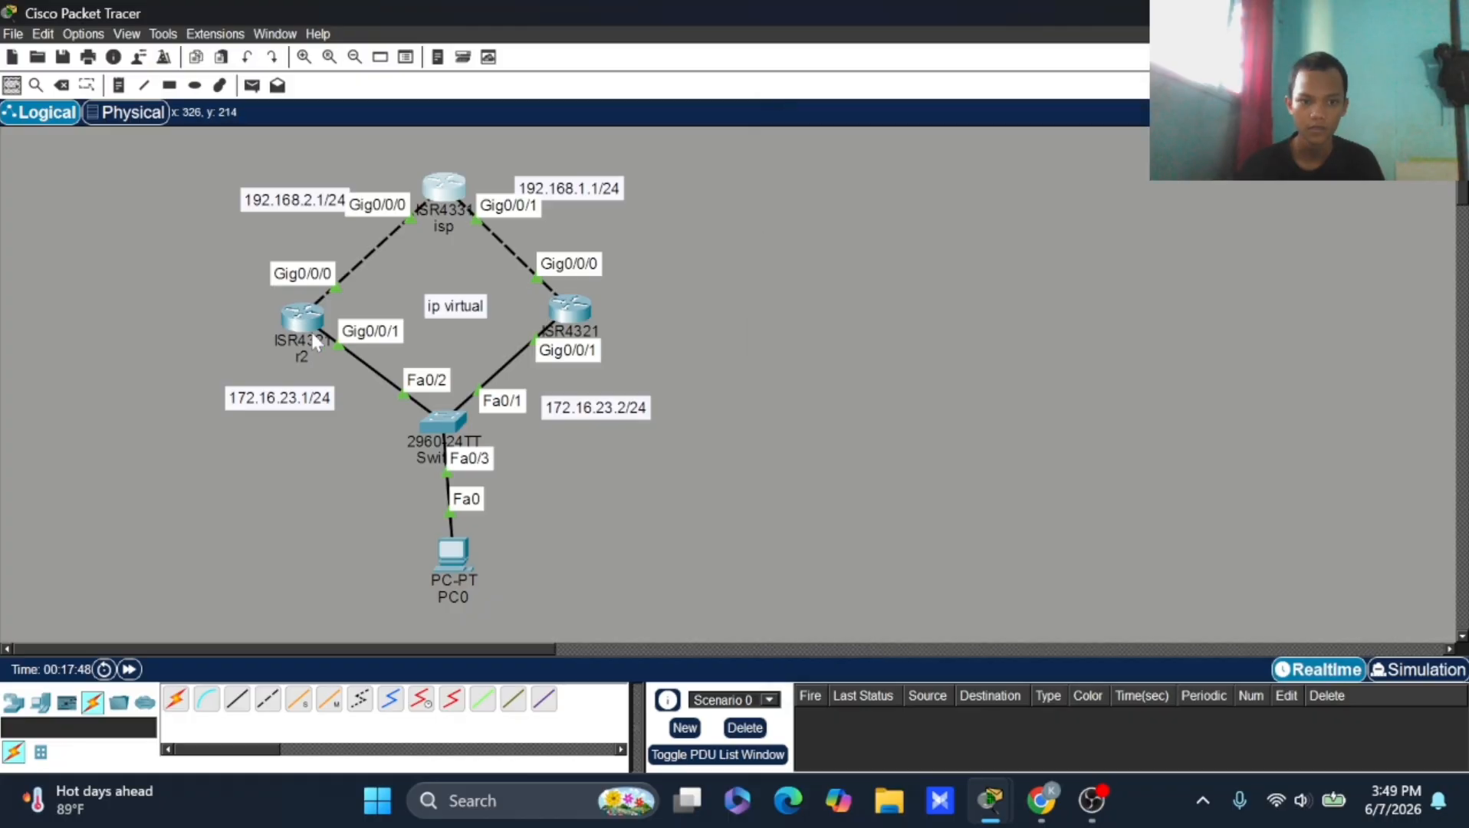
Step: Open the r2 router's command line and leave interface configuration with ex
left_click(312, 330)
type("ex")
key("Return")
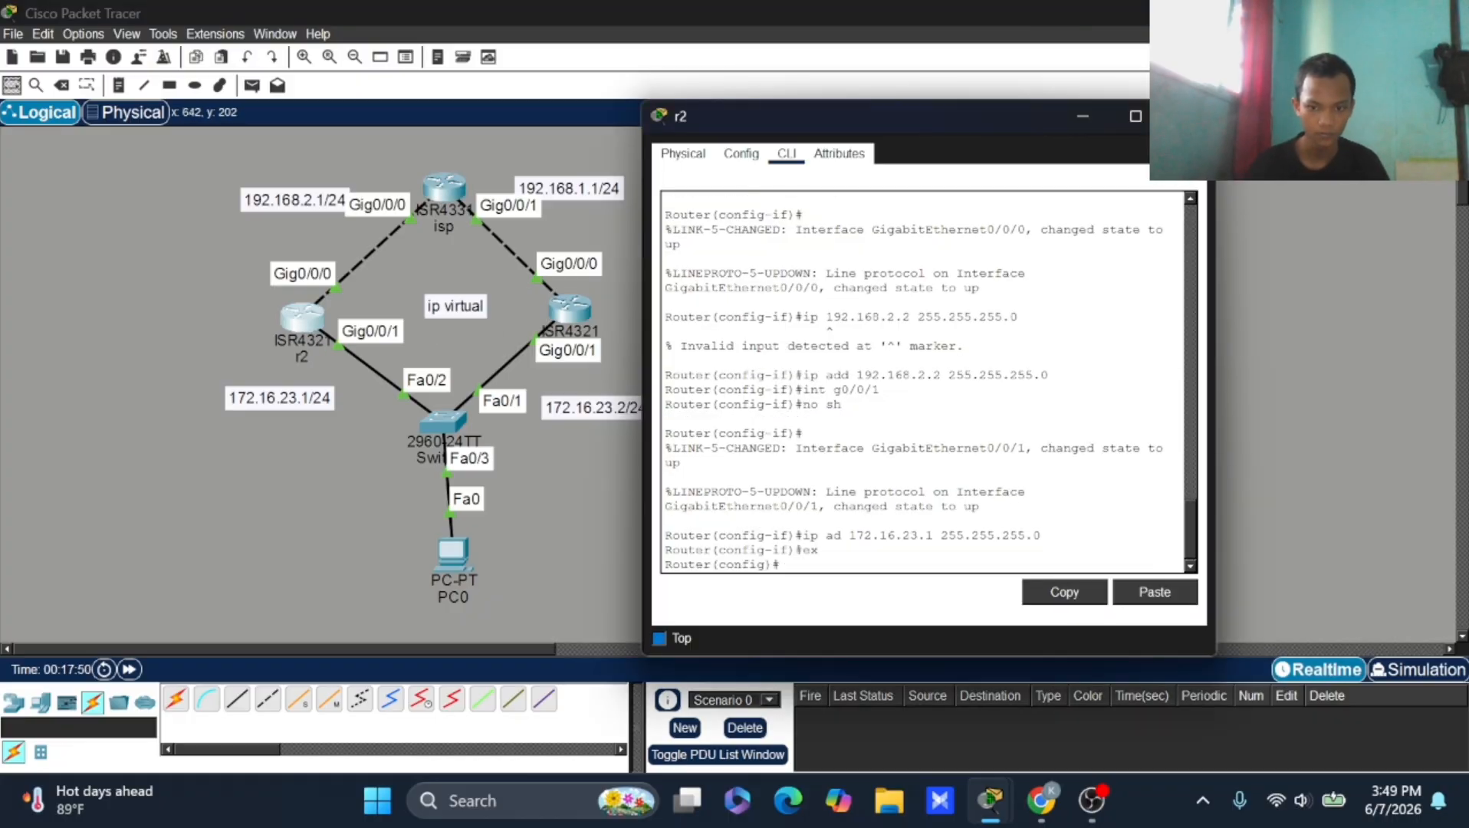
Step: Begin a default route on r2 with ip route 0.0.0.0 0.0.0.0, removing the mistakenly inserted 192.168.1.1
type("ip ro")
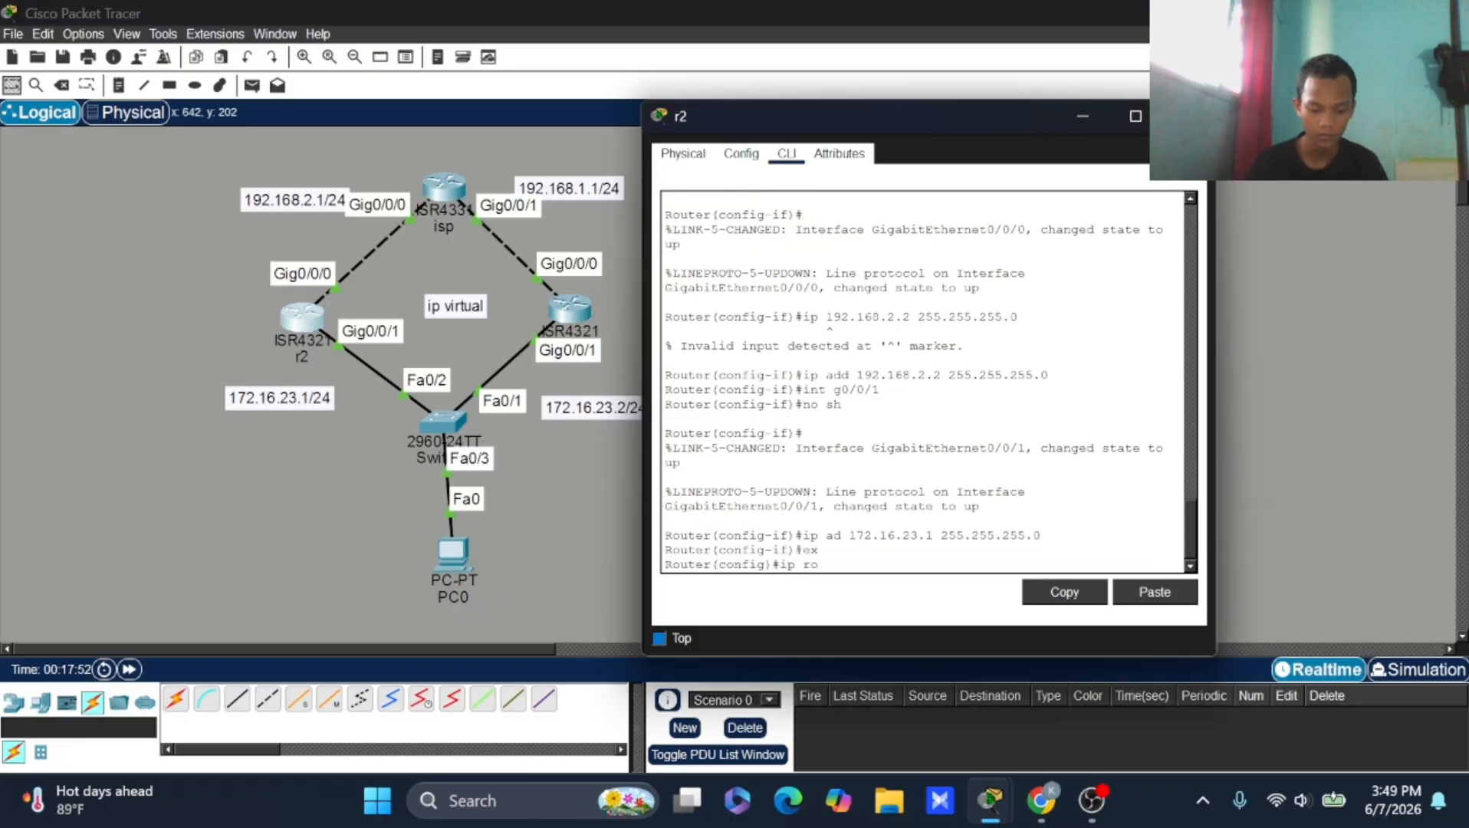
type("ute 192.168.1.1")
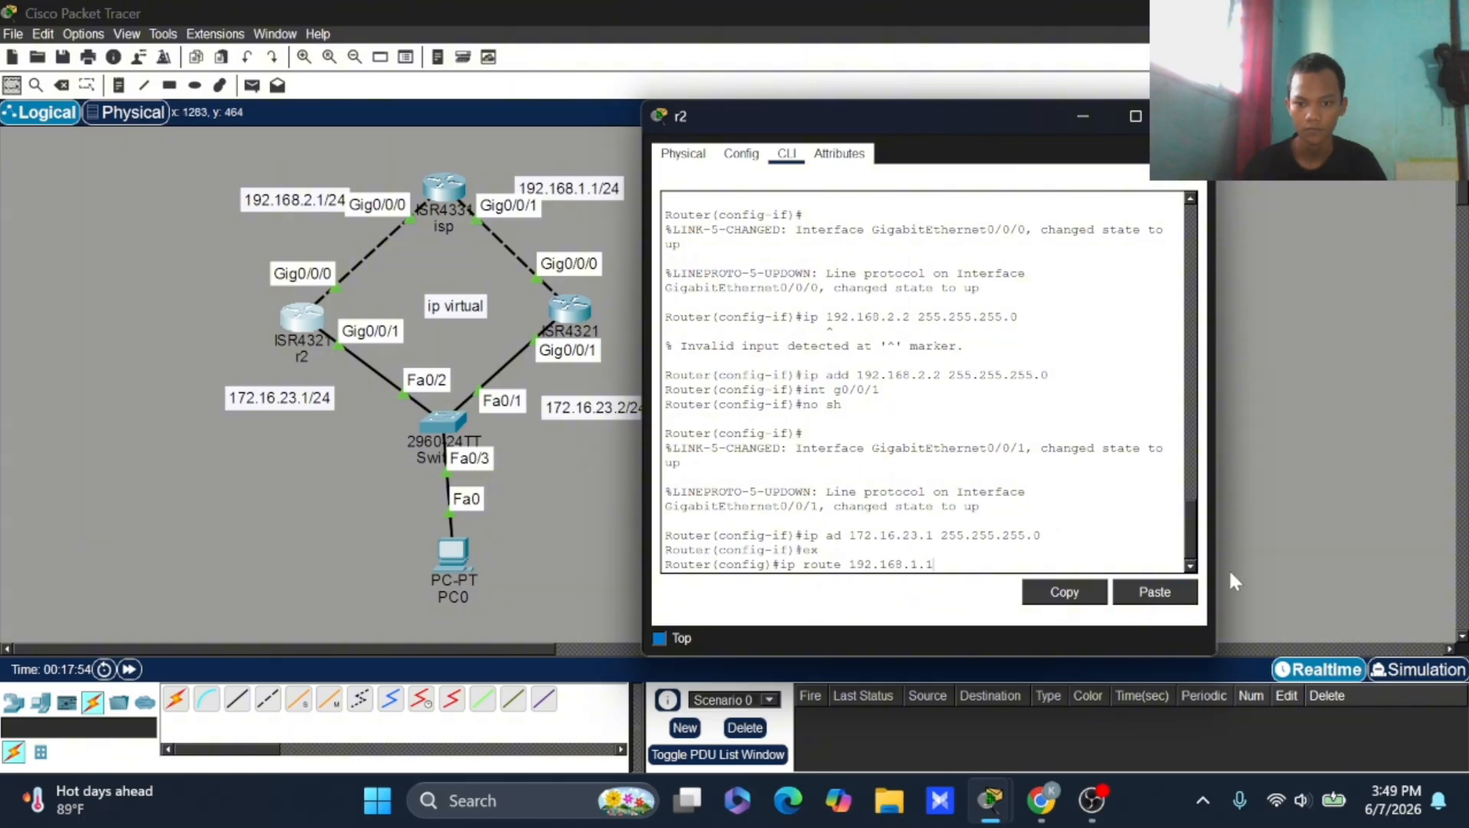
key("BackSpace")
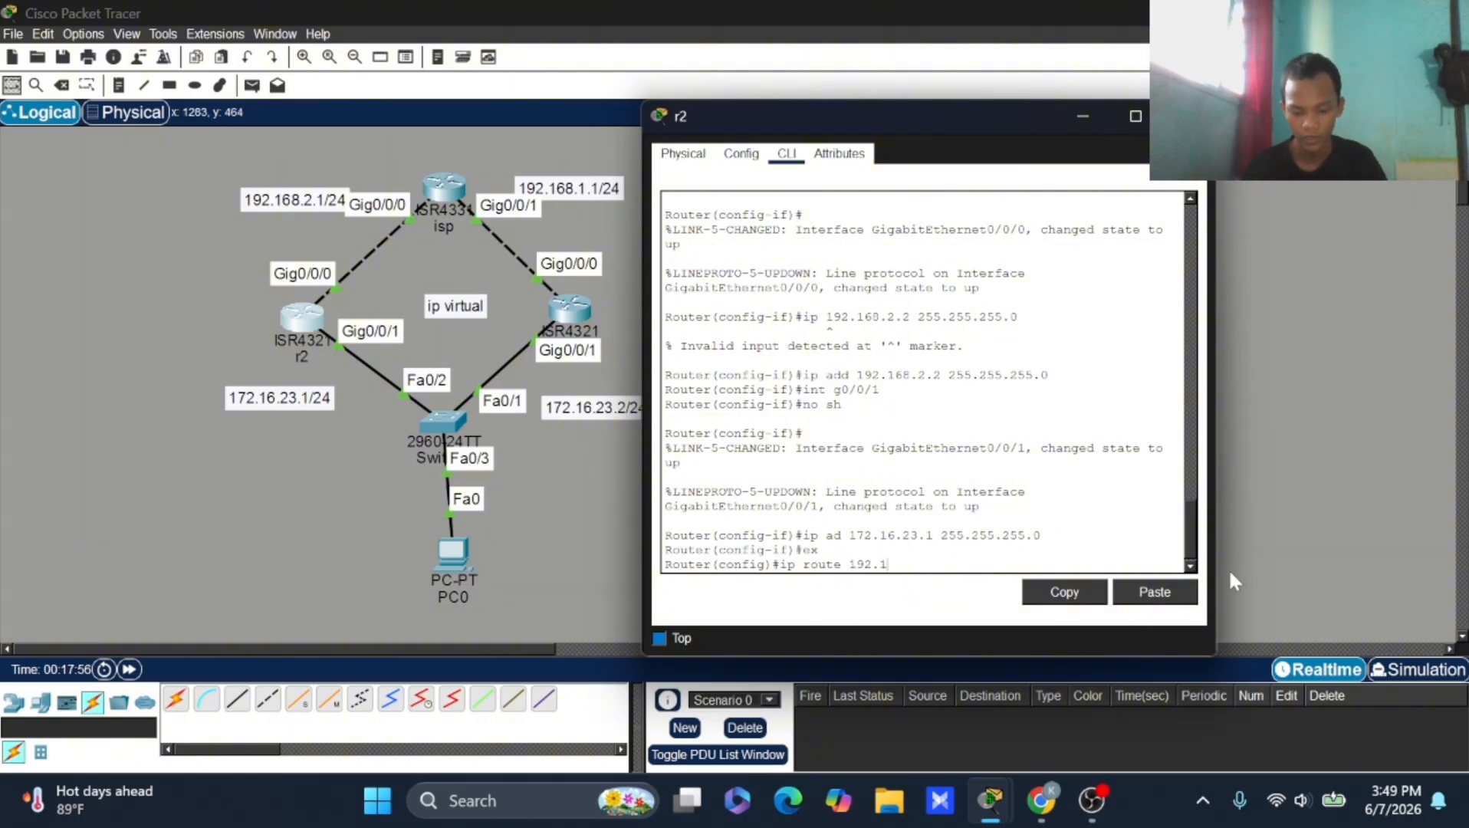
key("BackSpace")
key("BackSpace")
key("BackSpace")
key("BackSpace")
key("BackSpace")
type("0.0.")
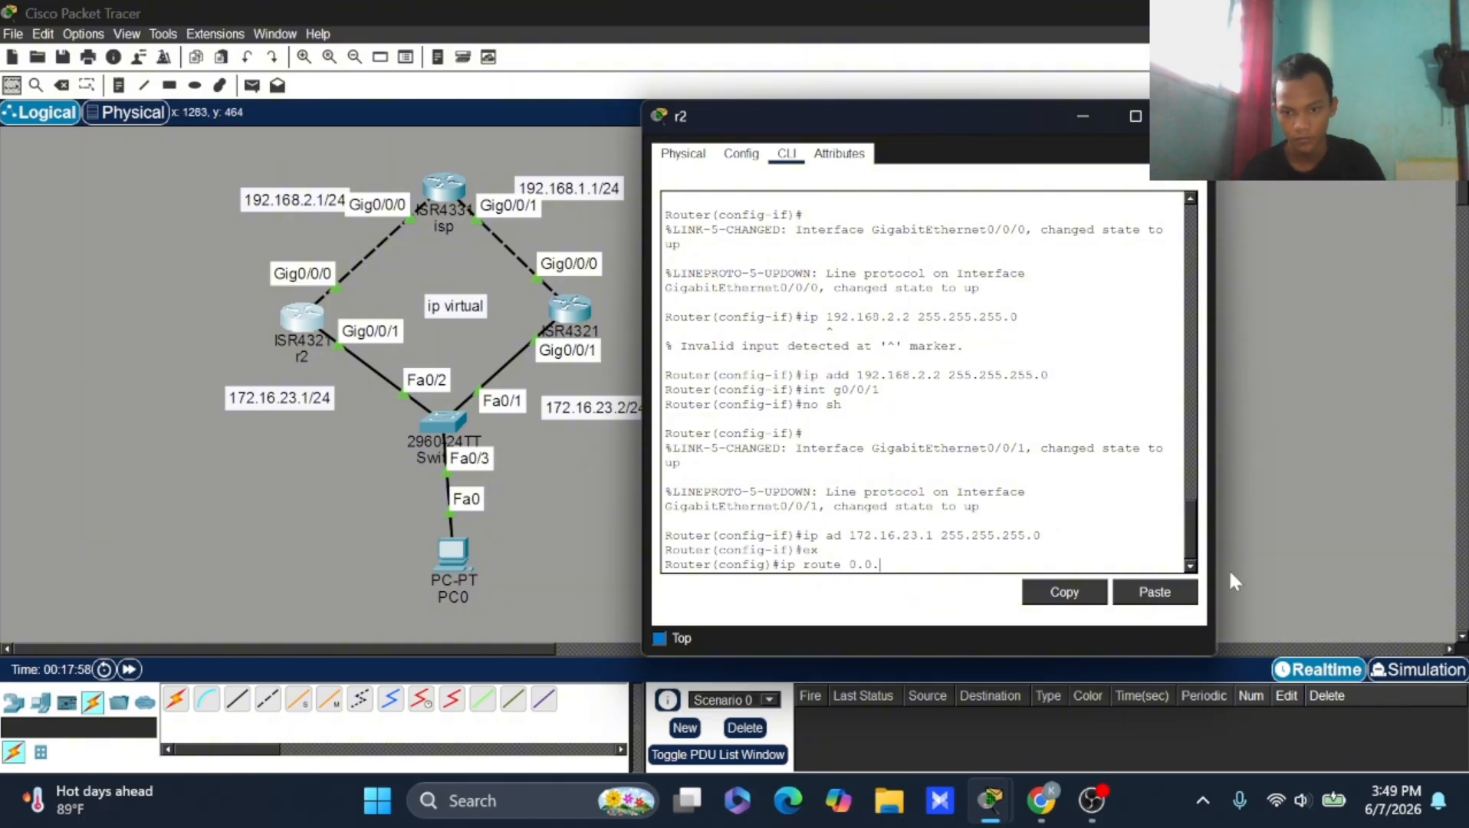
type("0.0 0.0.0")
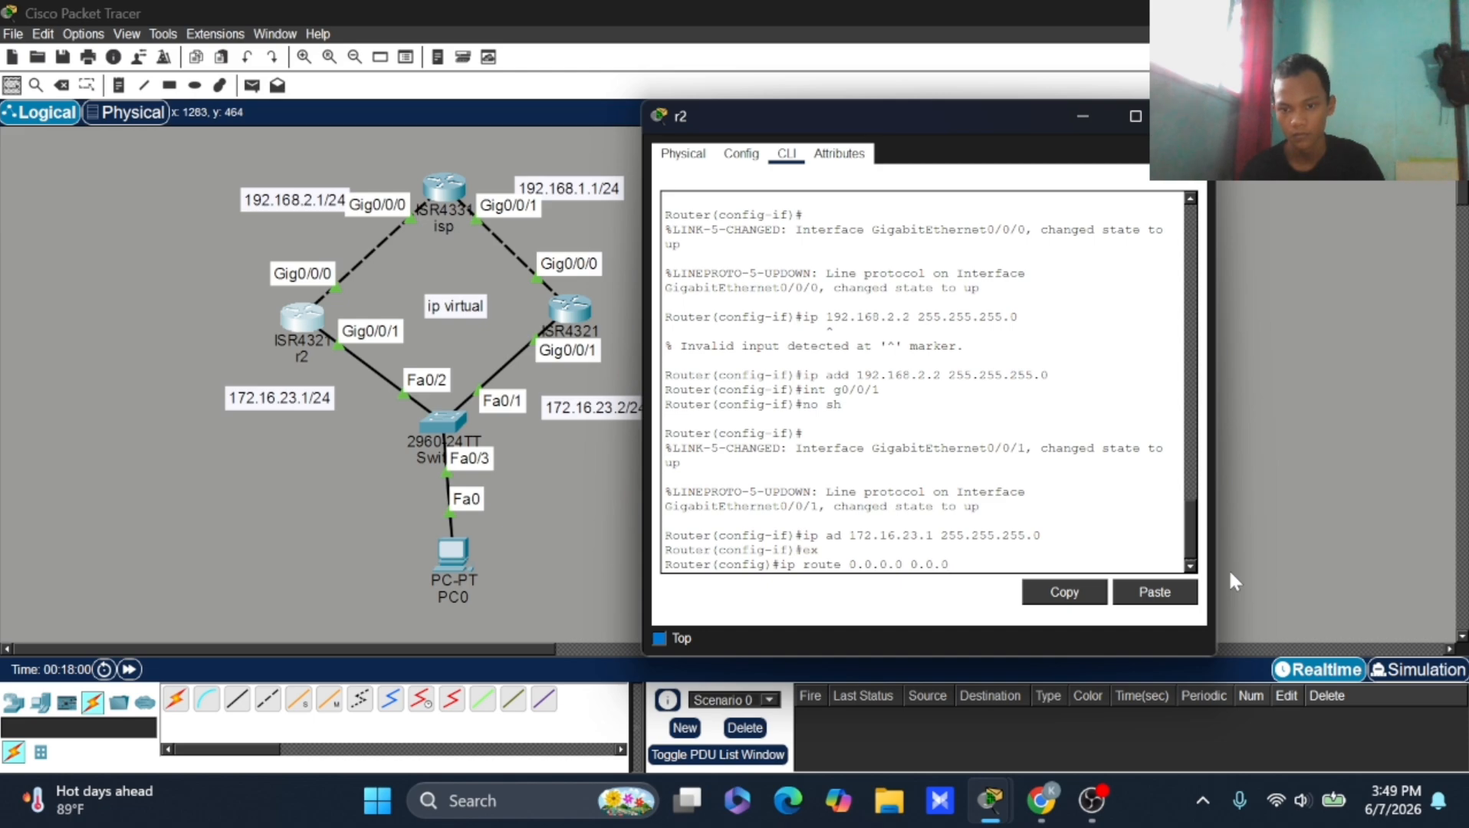
type(".0")
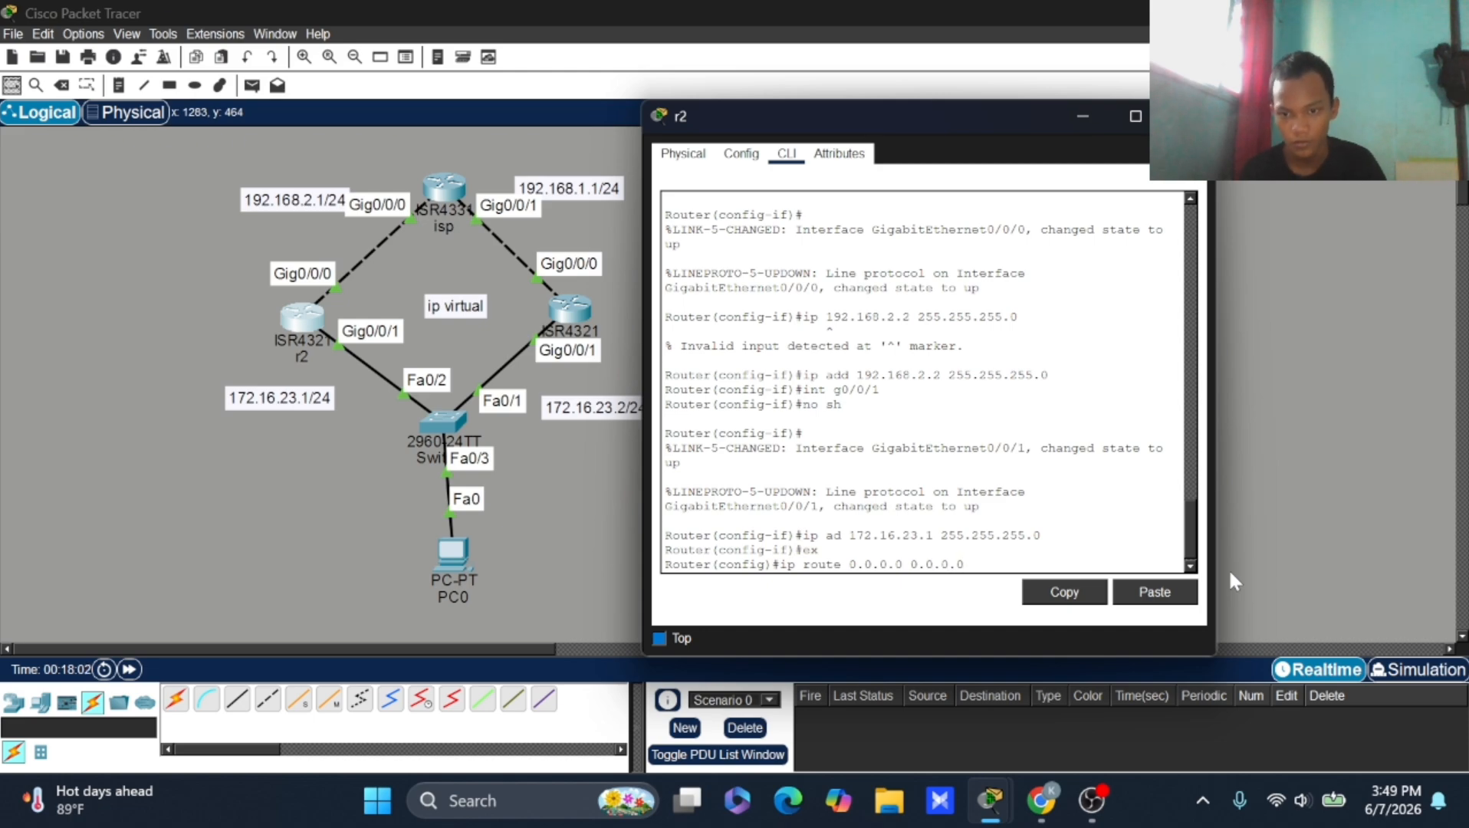
Step: Complete r2's default route with next hop 192.168.2.1, copied from the 192.168.2.1/24 label, and close r2
double_click(291, 199)
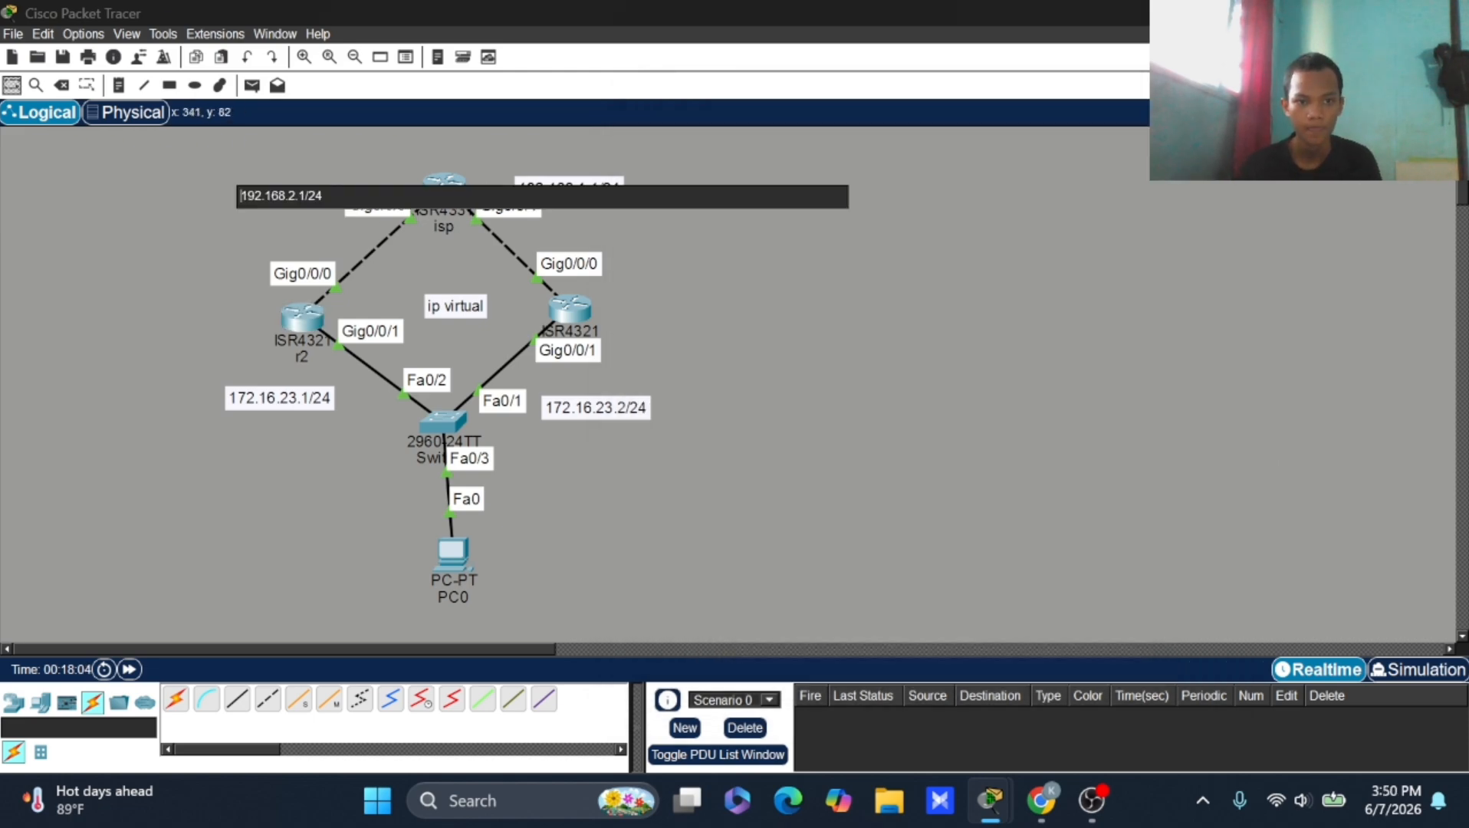
left_click_drag(240, 196, 307, 196)
key("ctrl+c")
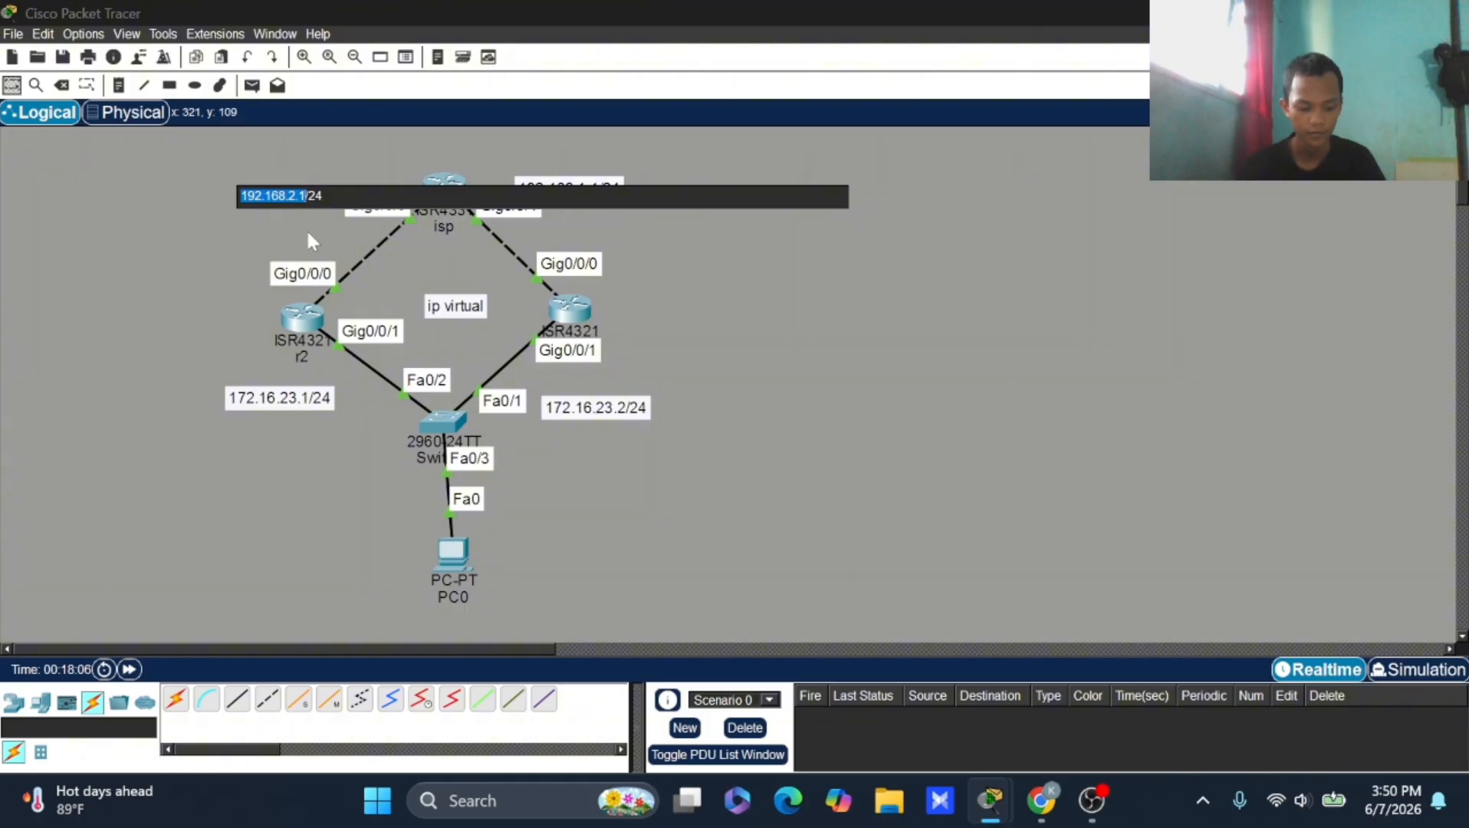
left_click(304, 317)
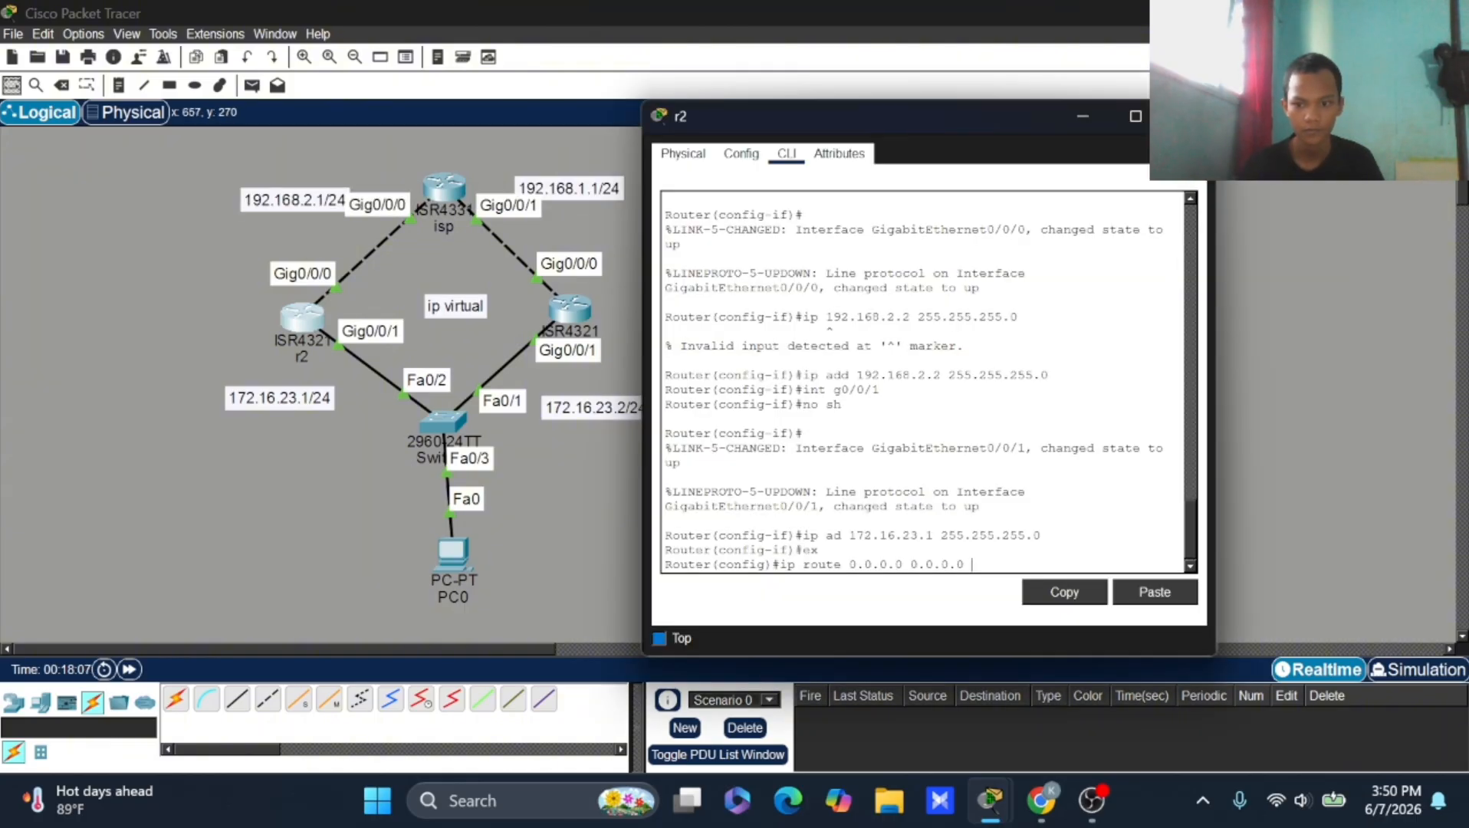
left_click(1154, 591)
key("Return")
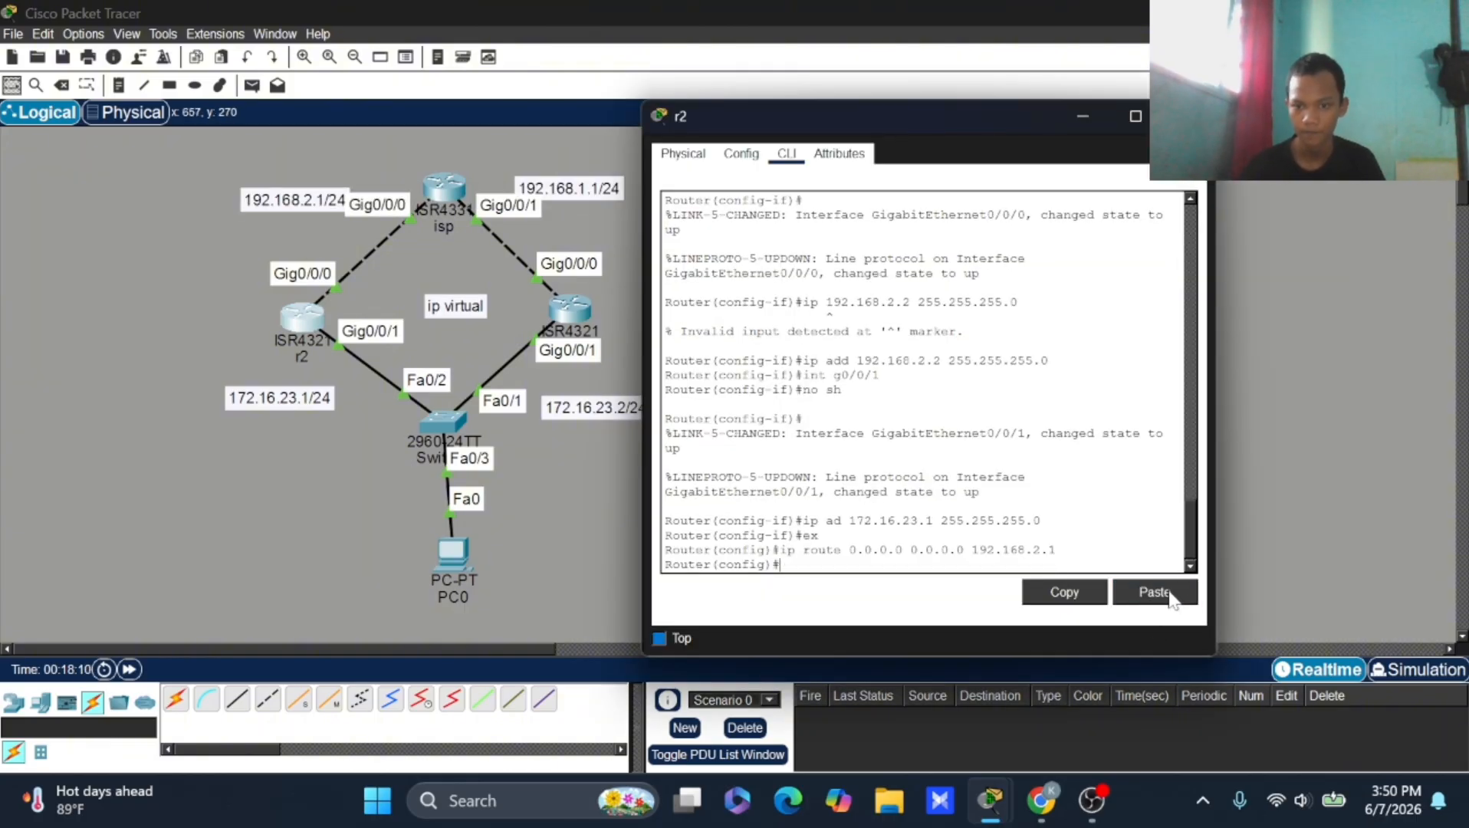
left_click_drag(935, 119, 959, 112)
left_click(1210, 109)
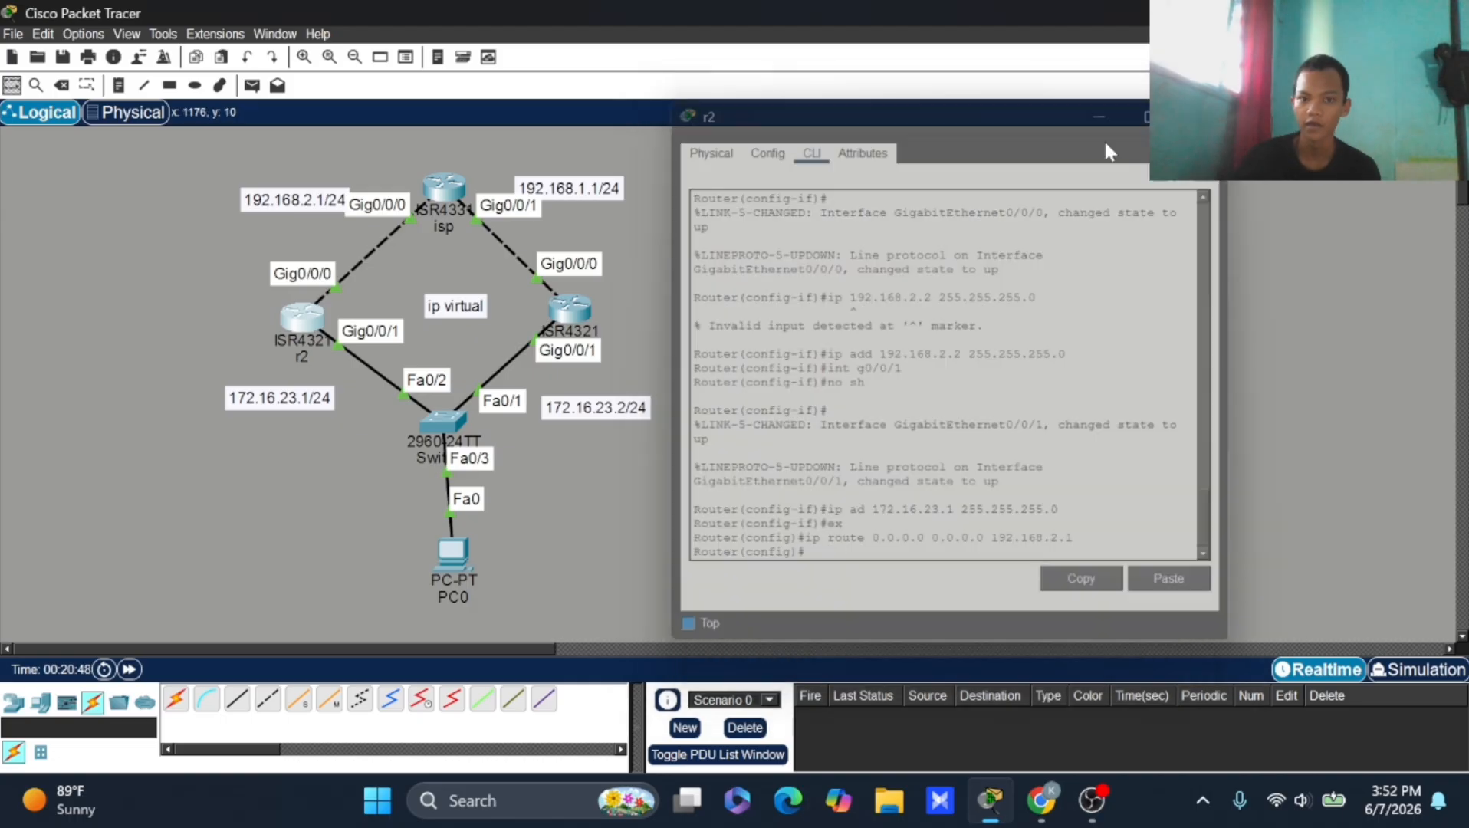
Step: Open r1's command line, move its window clear of the topology, and enter interface configuration with int g0/0/1
left_click(568, 309)
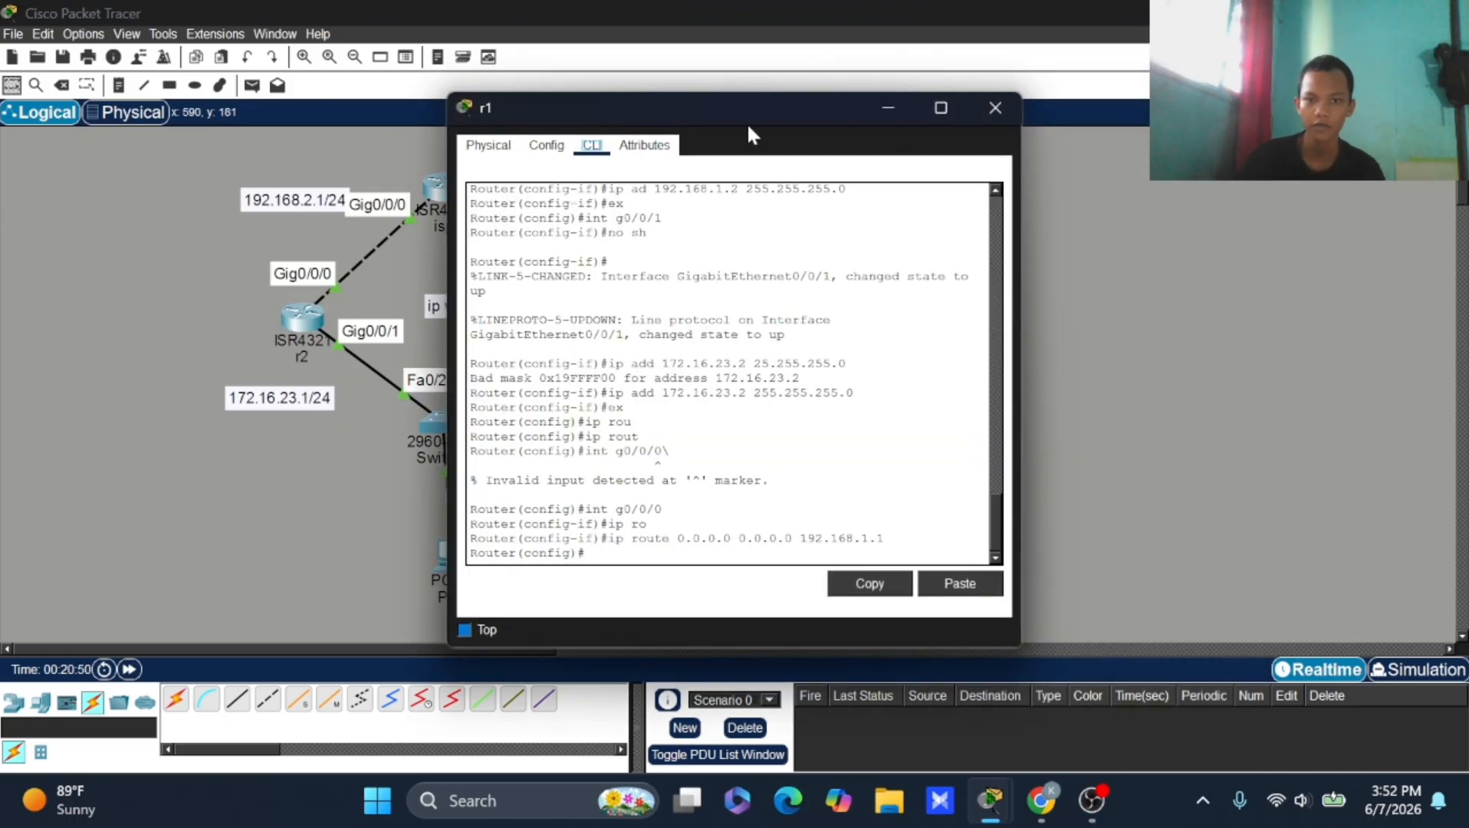
left_click_drag(747, 122, 972, 129)
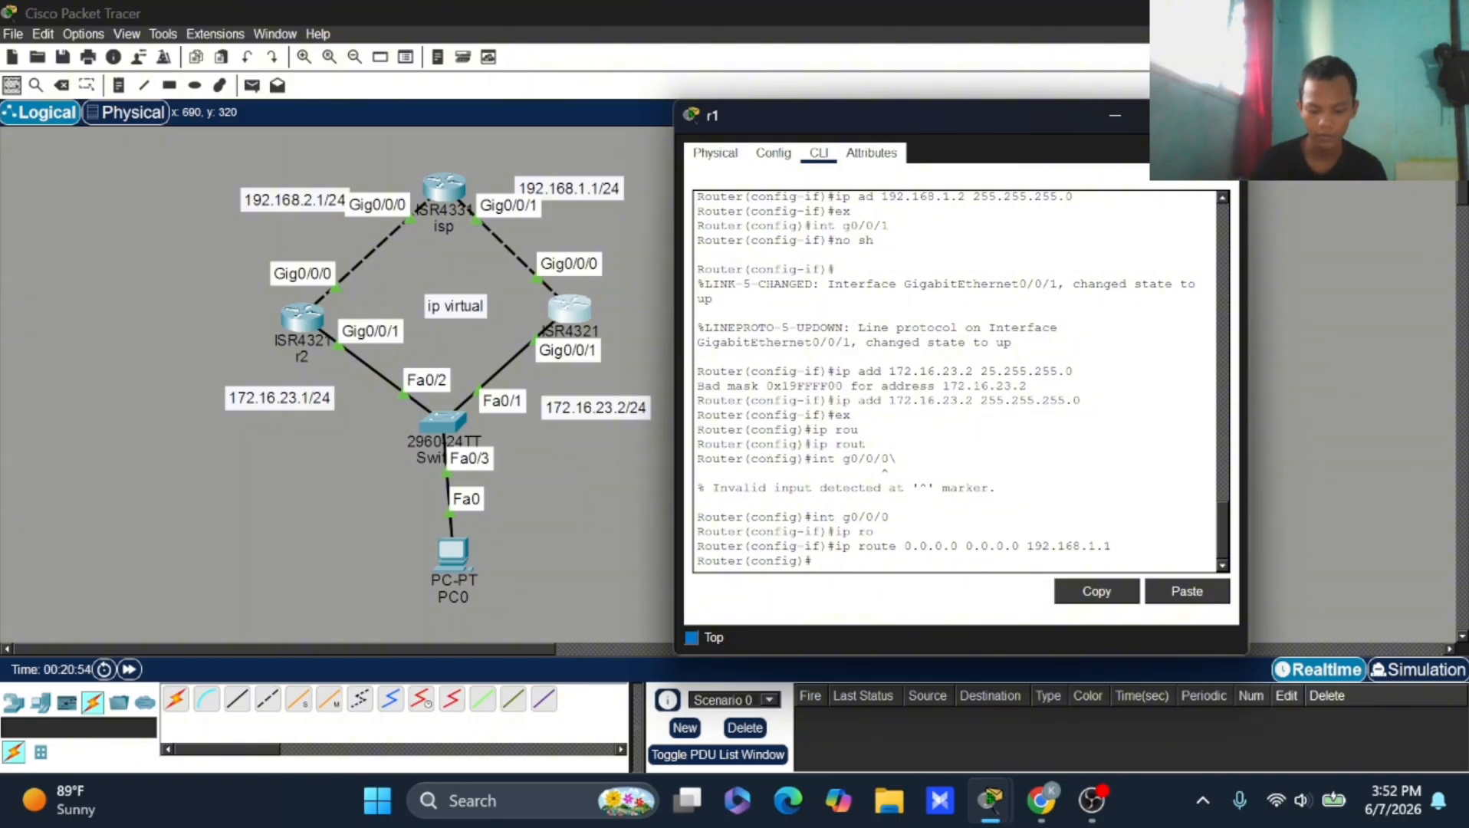
type("g0/0")
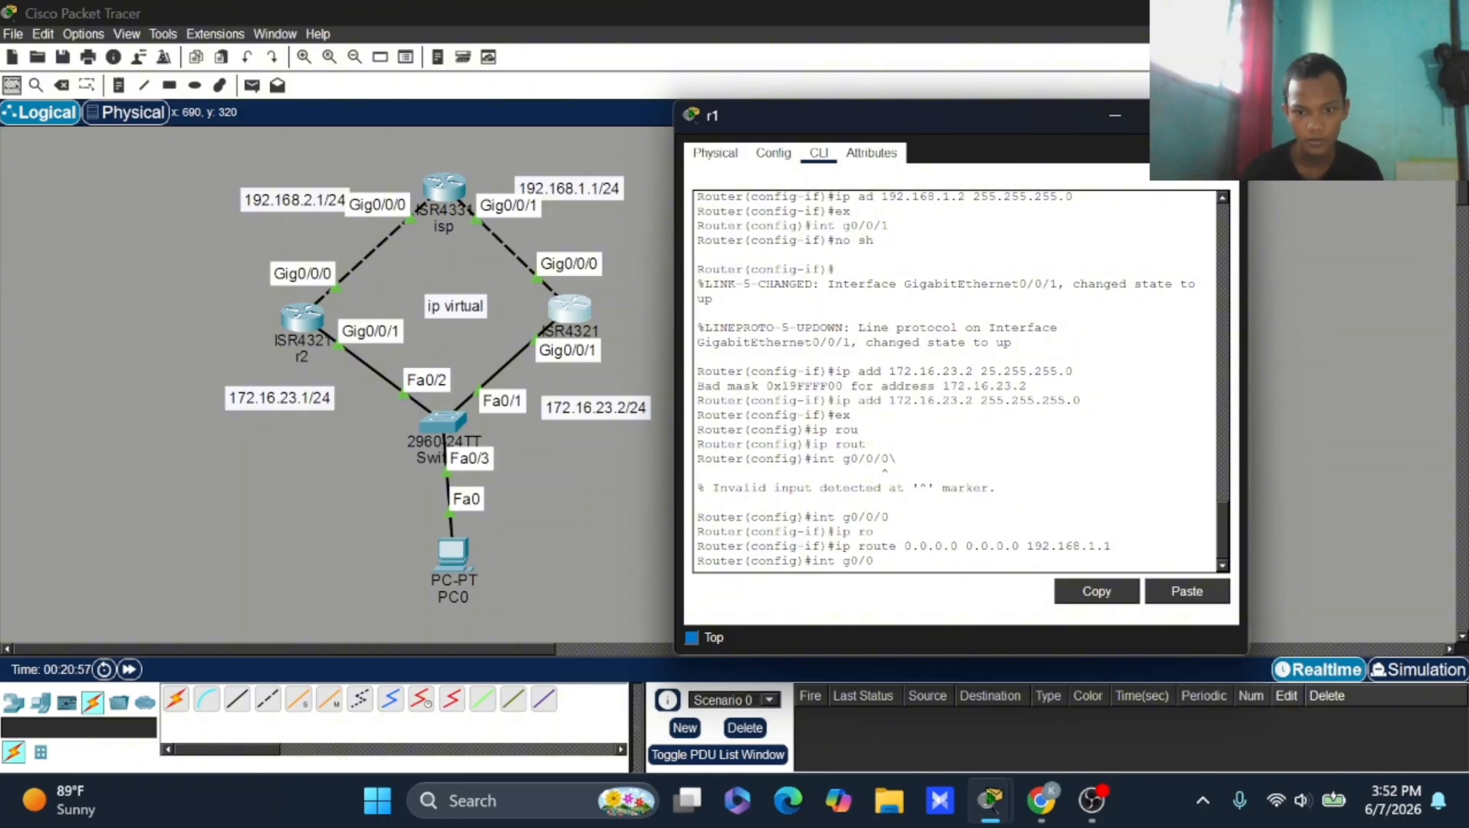
type("/1")
key("Return")
Step: Enter standby on r1's g0/0/1 interface, list its options with ?, and highlight the group number entry
type("s")
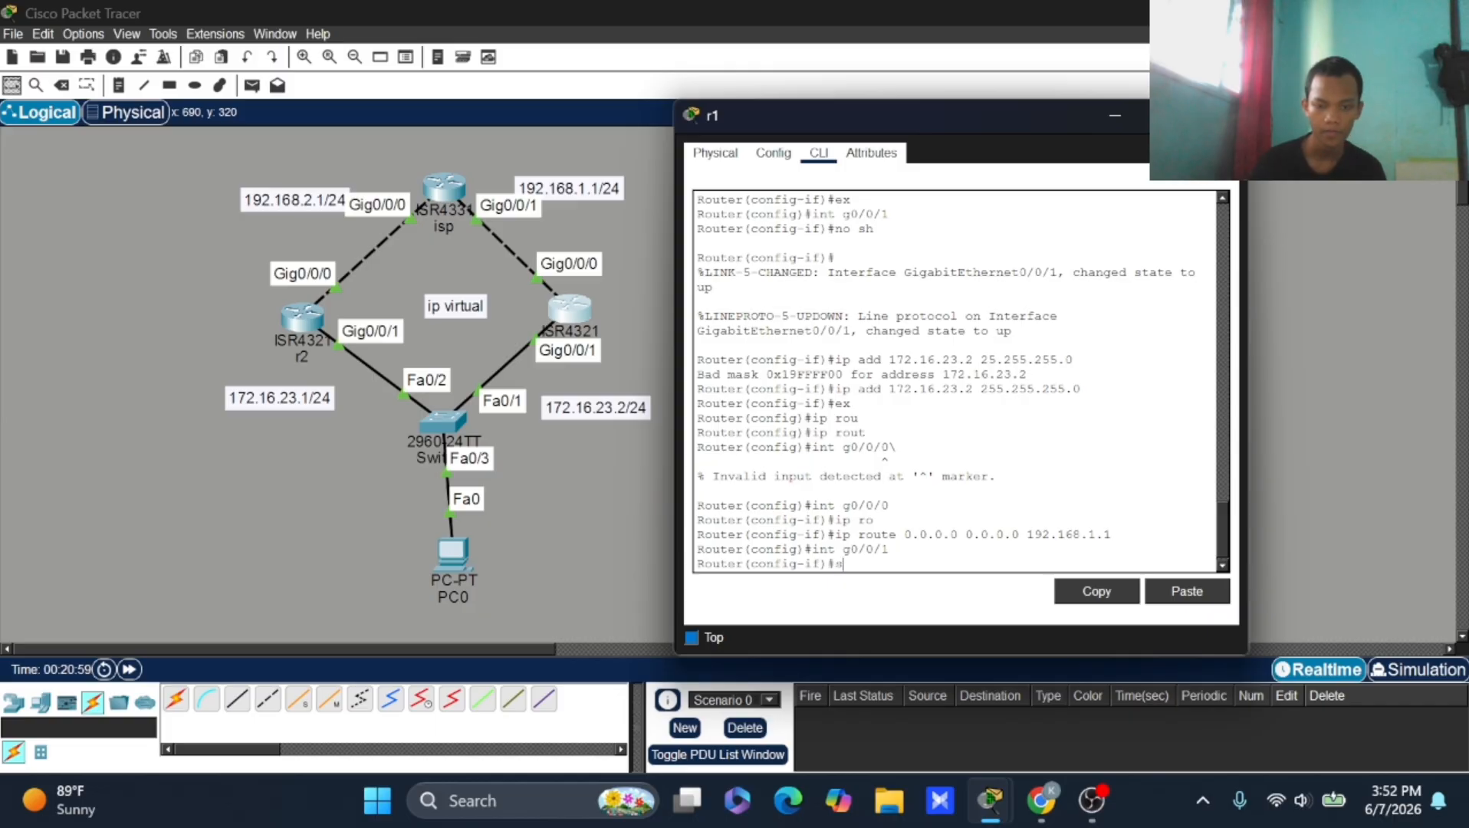
type("n")
key("Tab")
key("BackSpace")
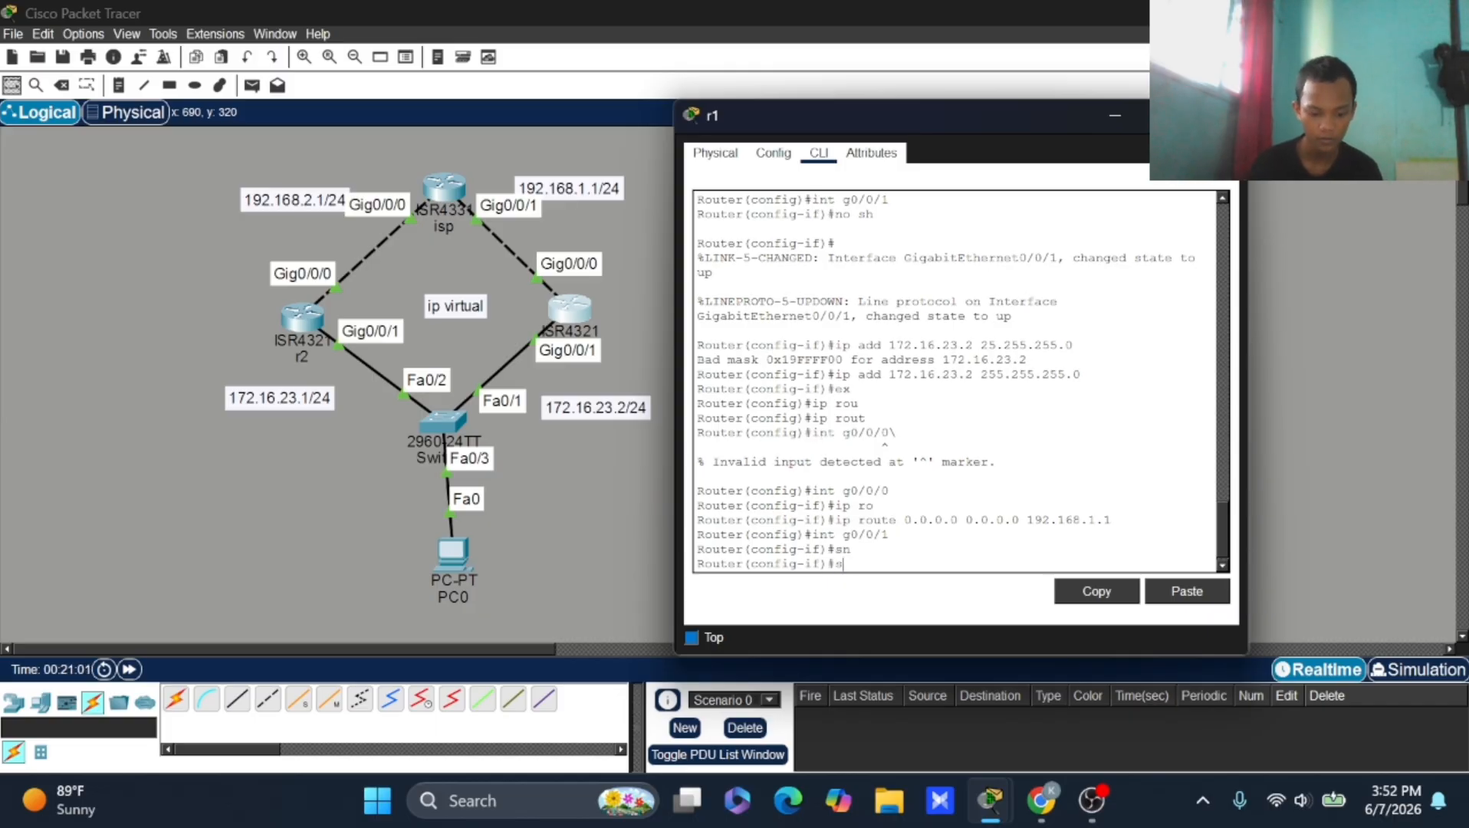
type("sta")
key("Tab")
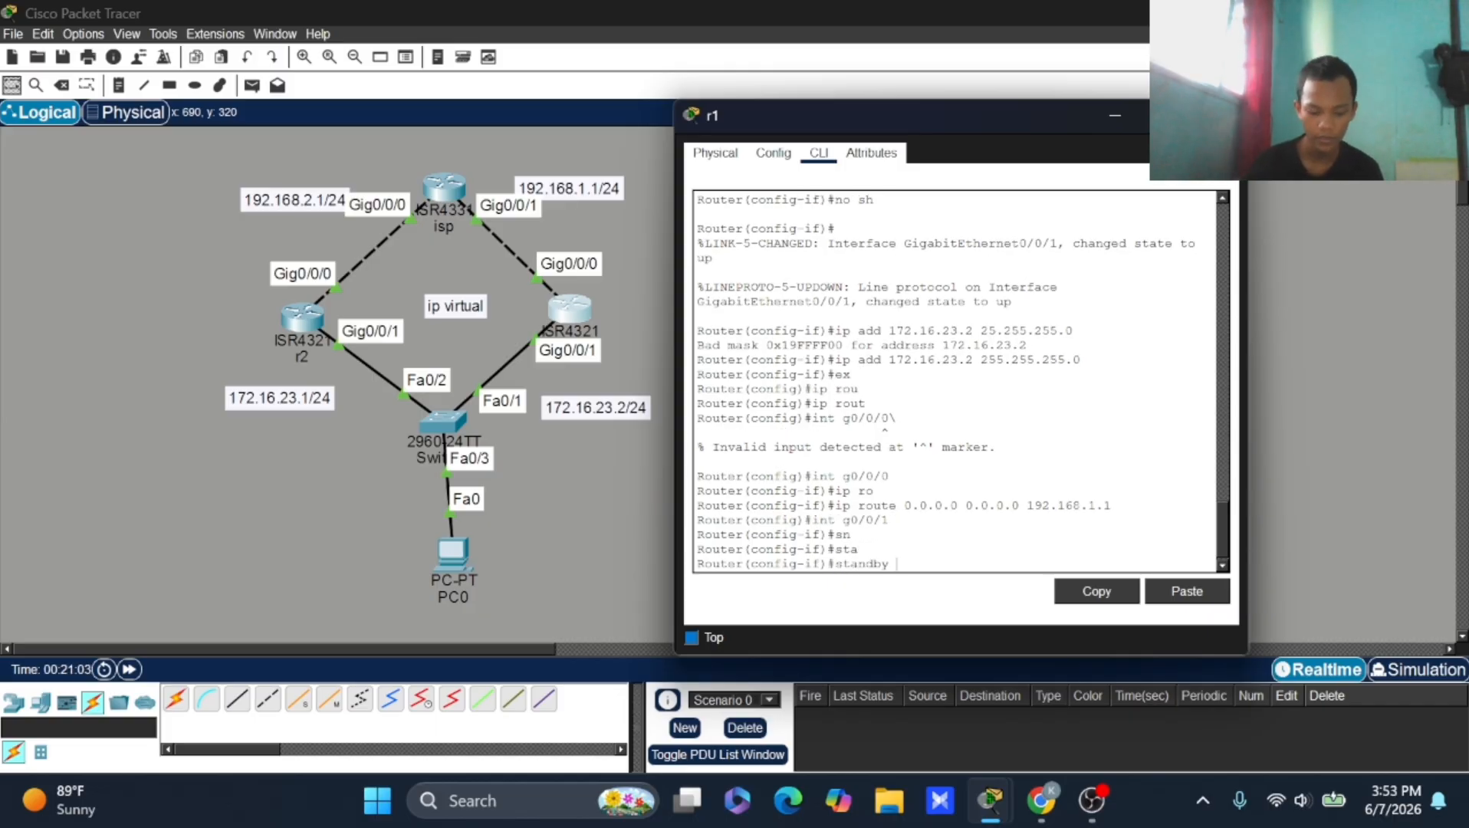
type("?")
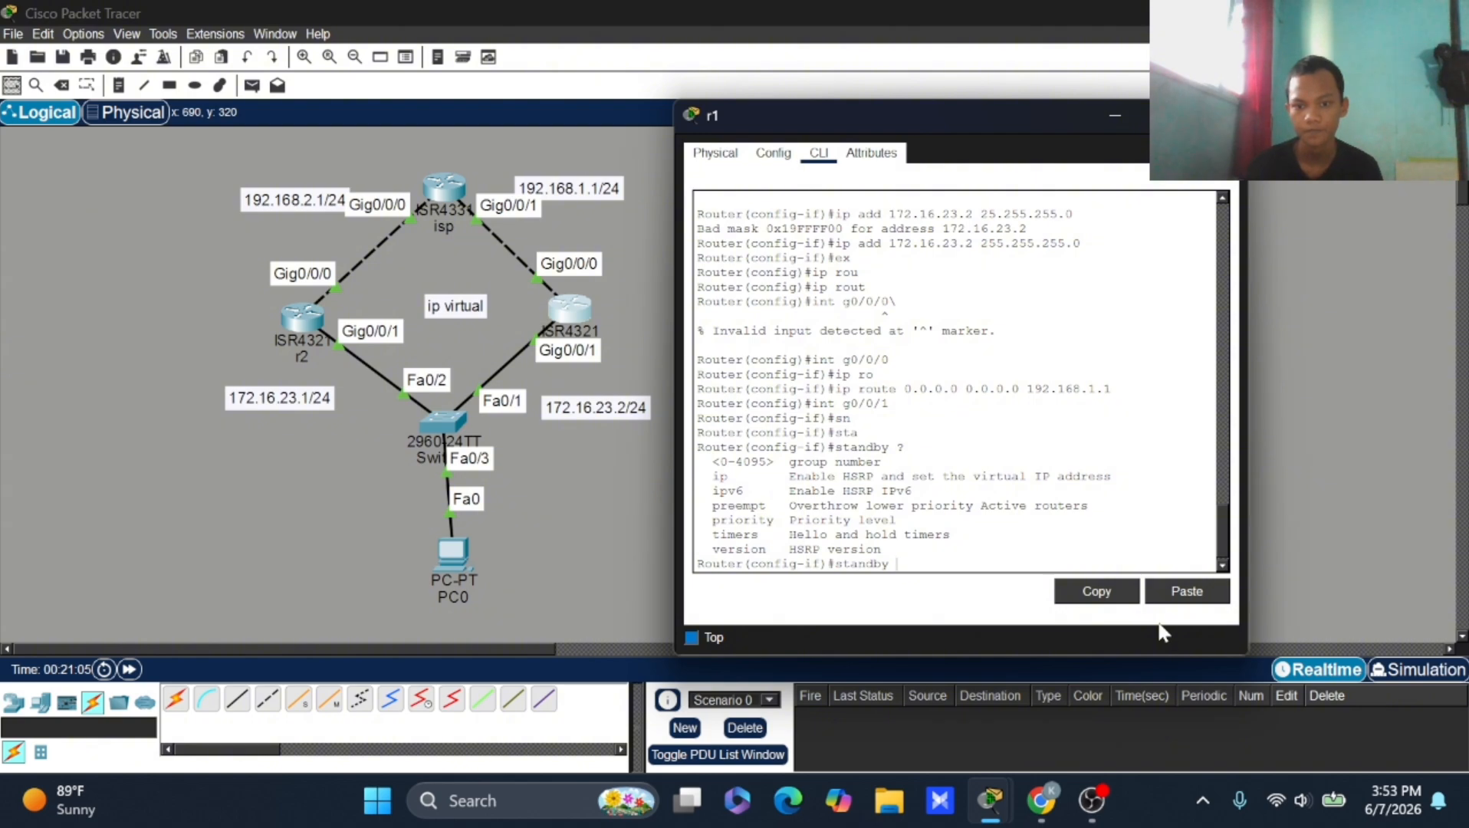
left_click_drag(697, 461, 881, 462)
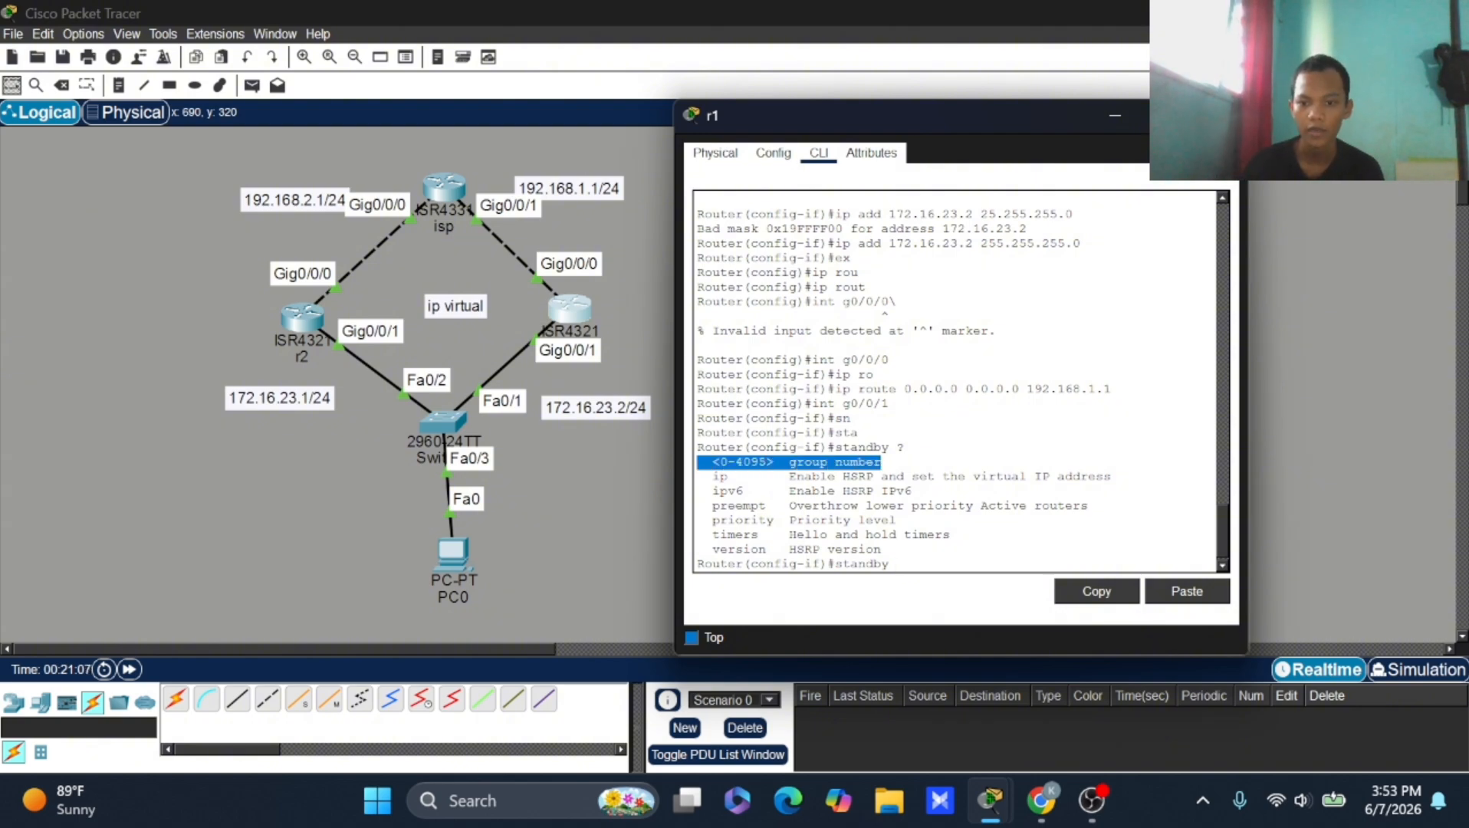
Step: Assign the virtual IP 172.16.23.254 to HSRP group 1 on r1's g0/0/1, copying the address from the 172.16.23.2/24 label and editing its ending
left_click(882, 462)
type("1")
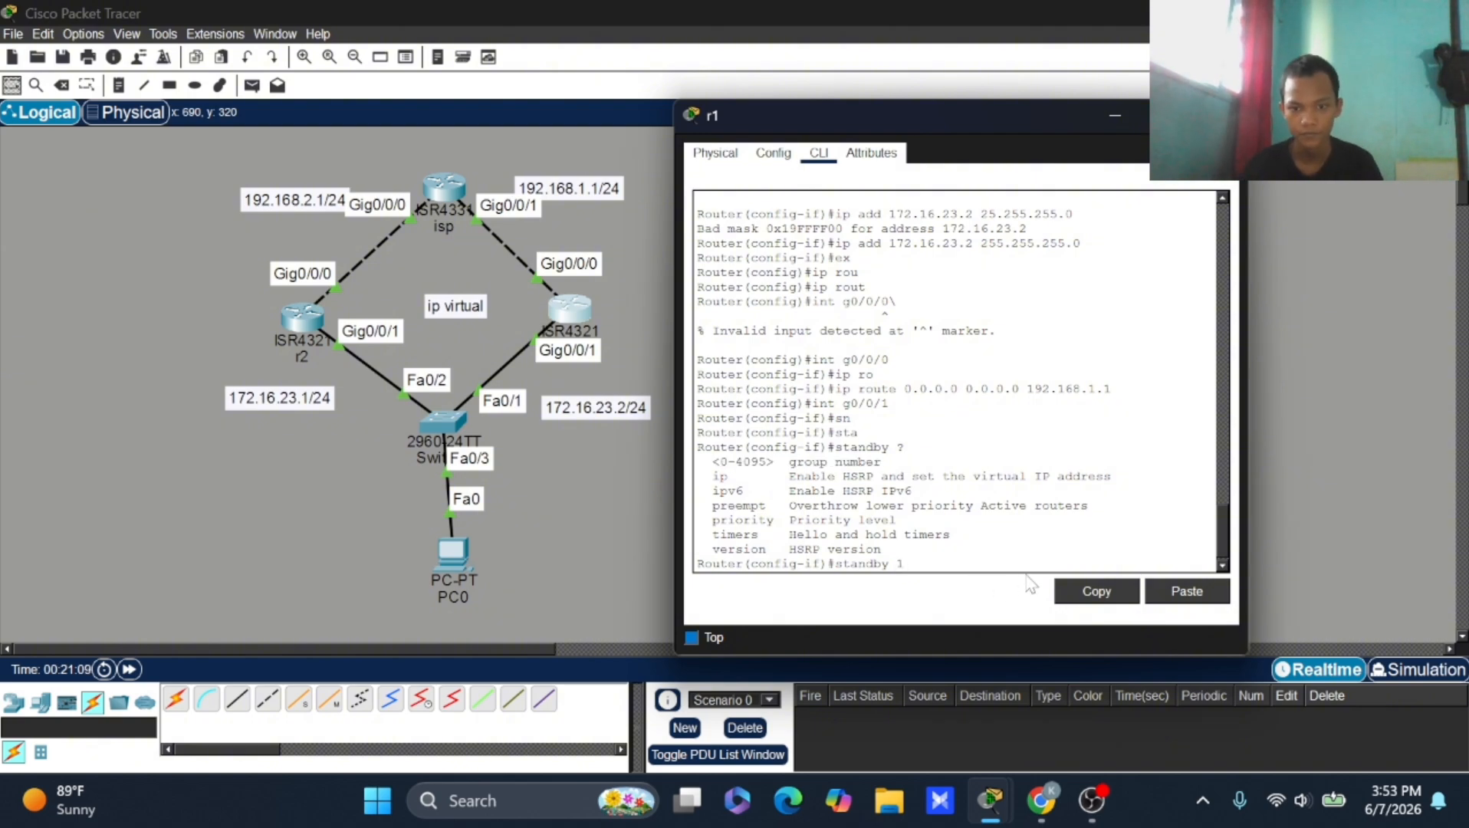
type(" ip")
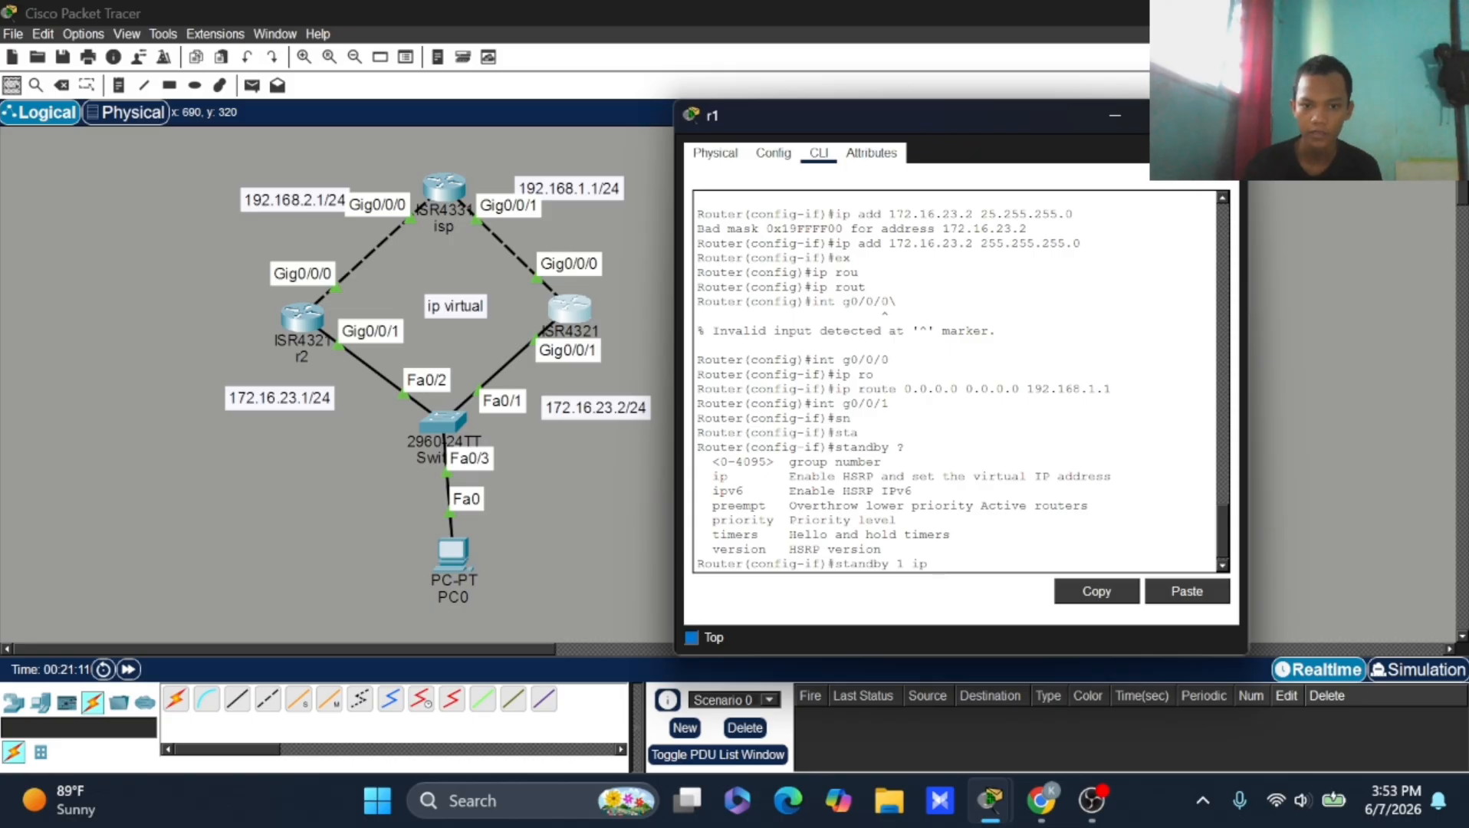
double_click(627, 409)
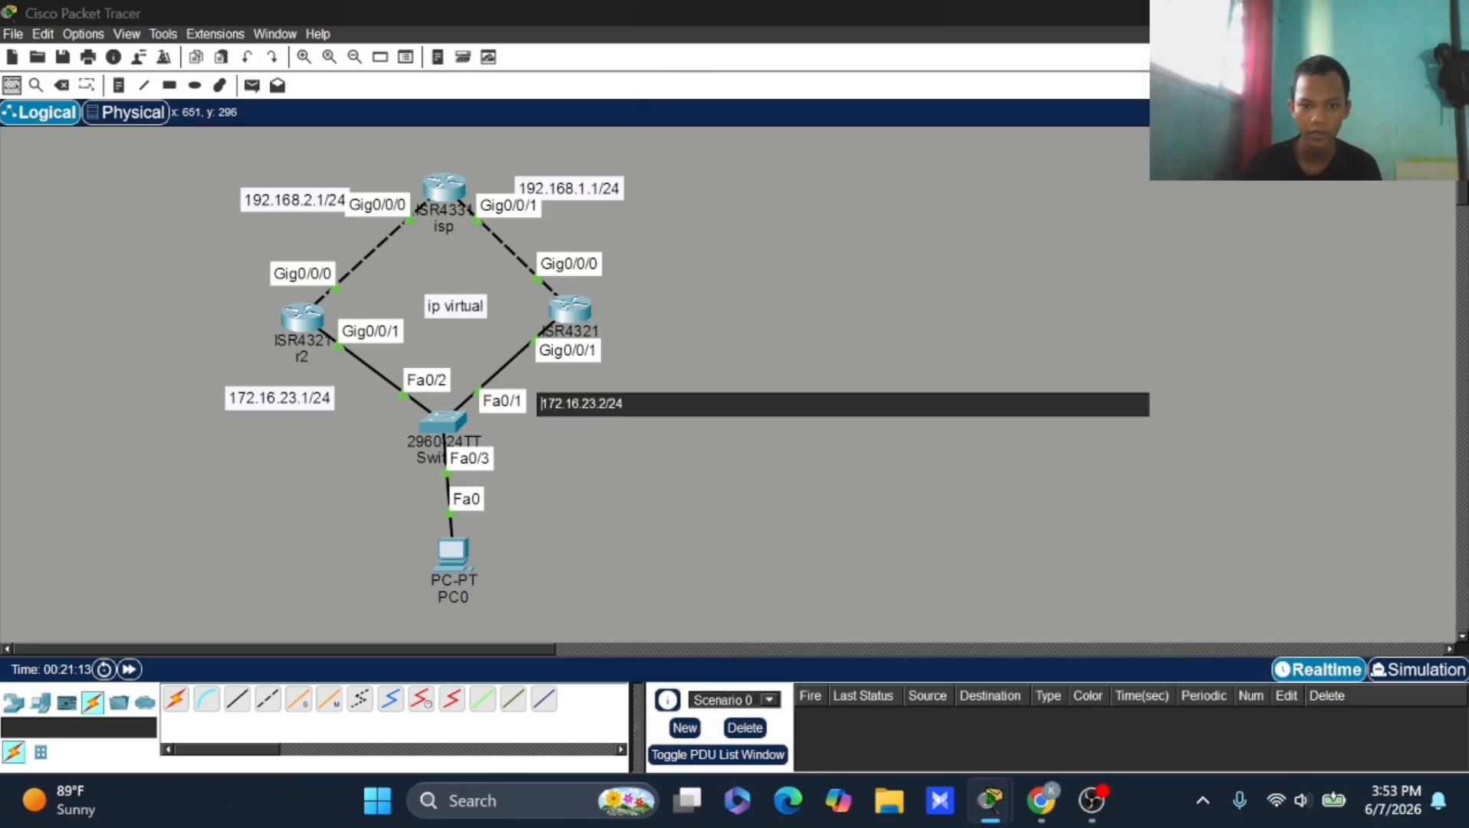
left_click_drag(539, 404, 589, 404)
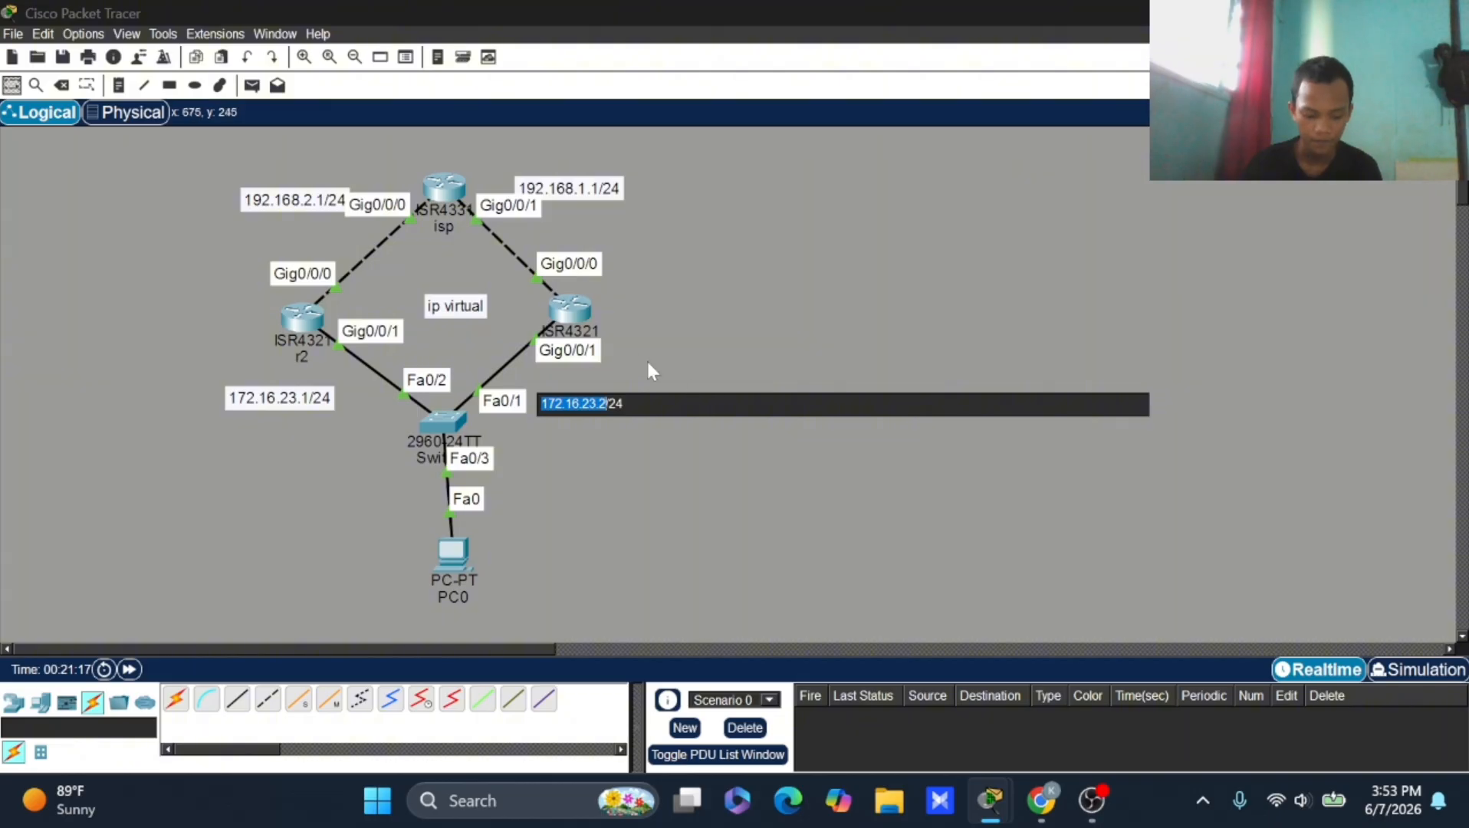
left_click(569, 314)
left_click(569, 314)
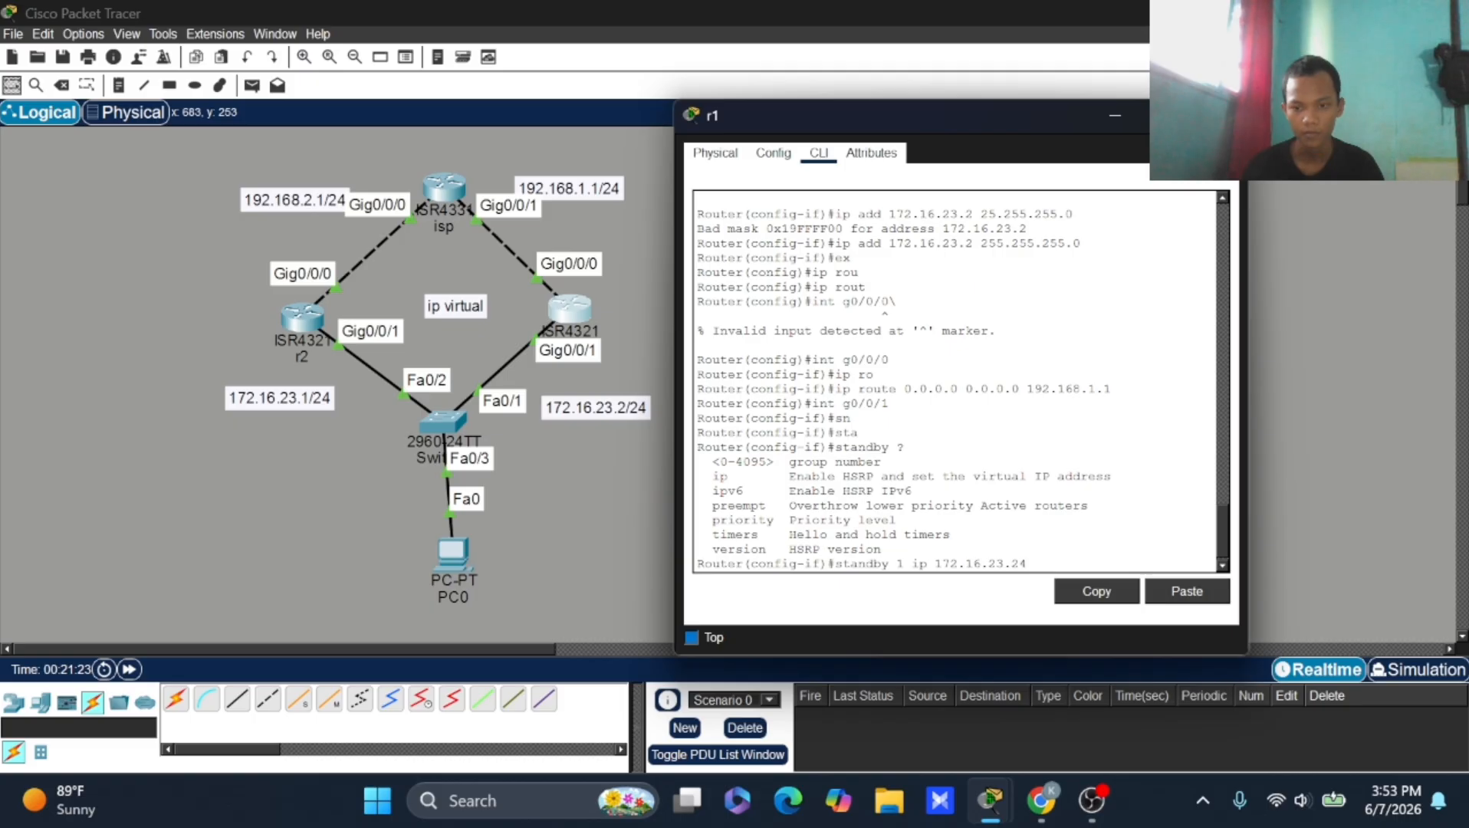
type("5")
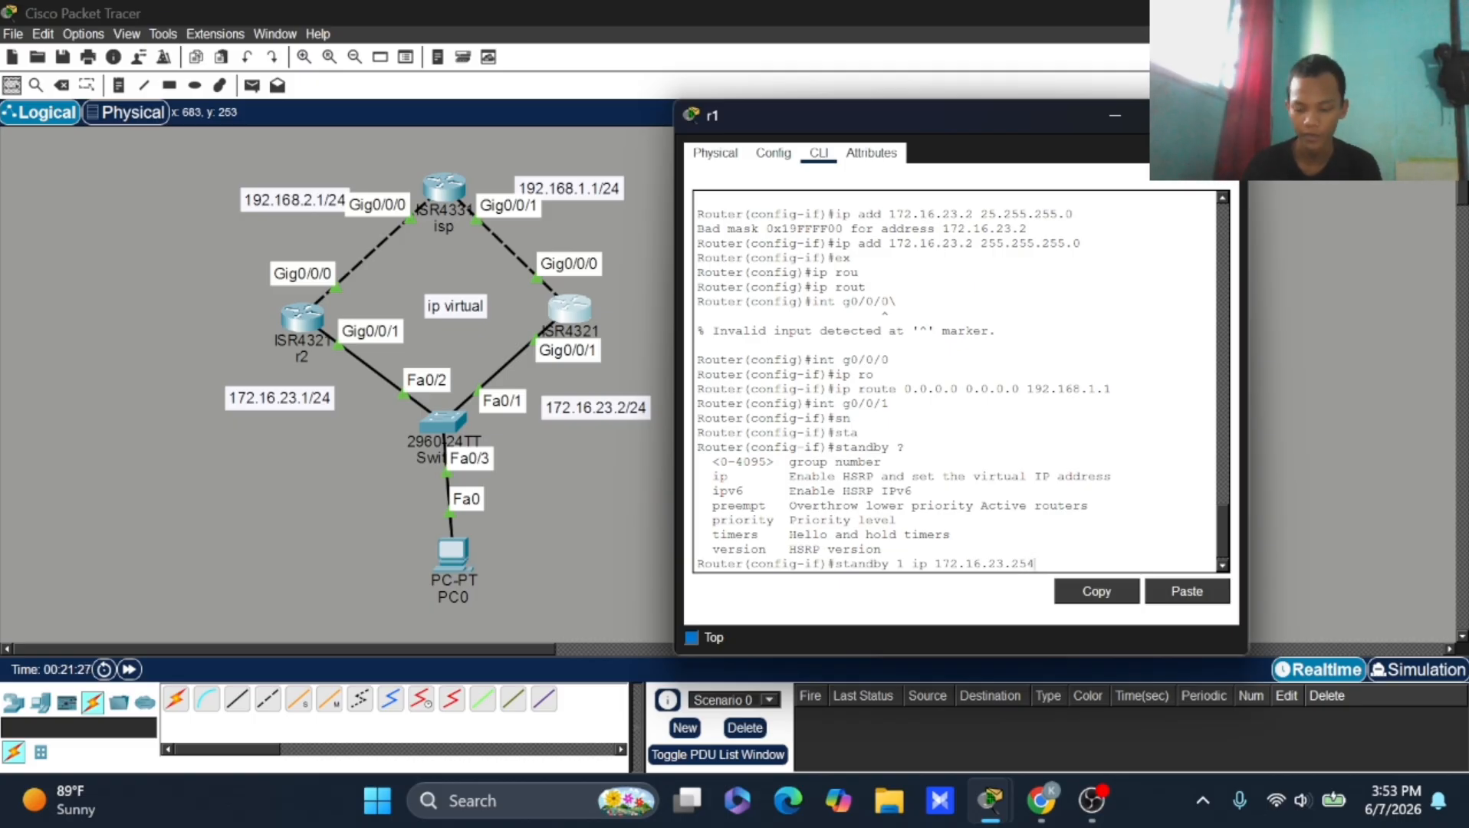
key("Return")
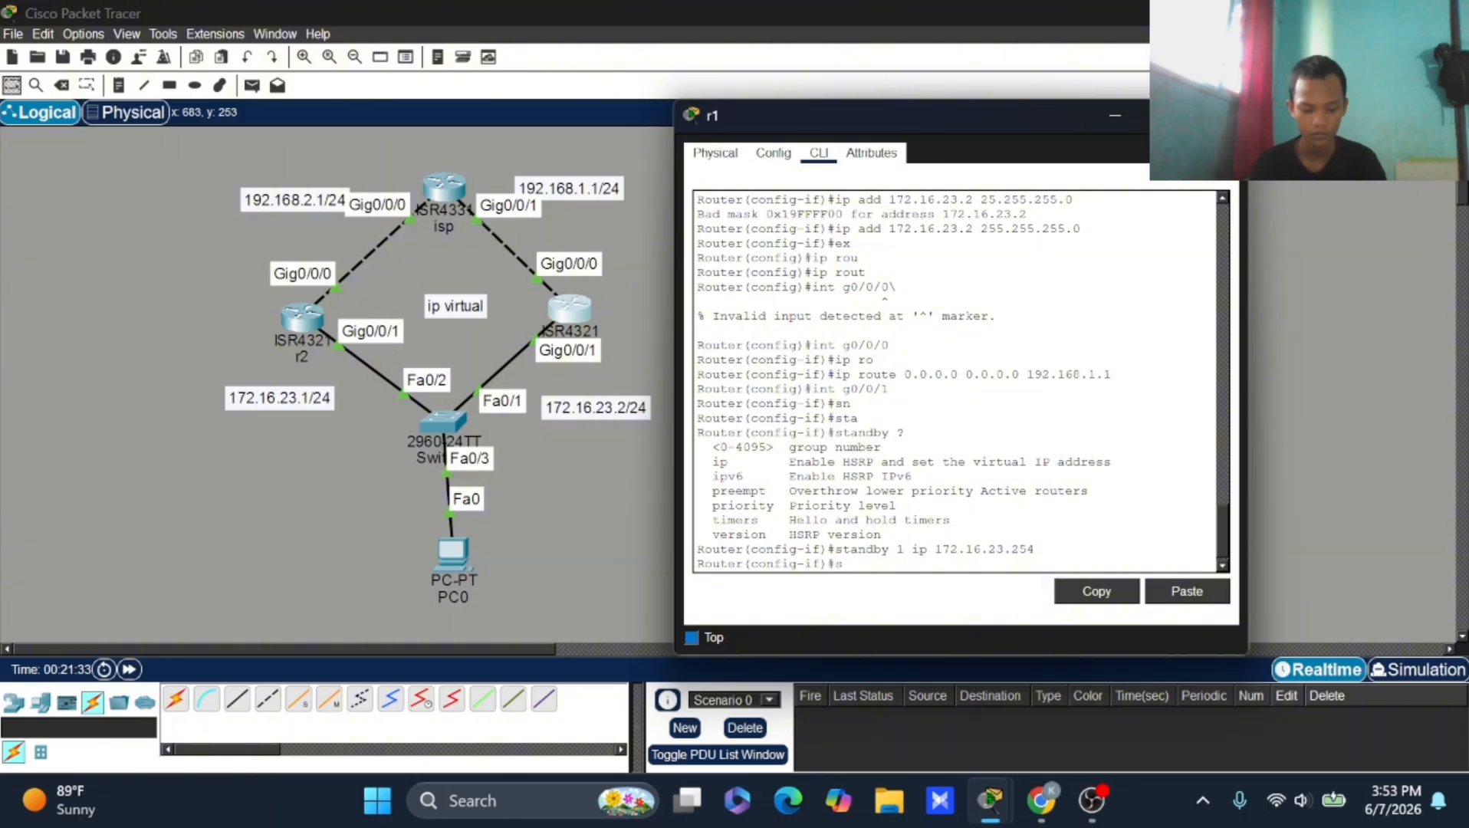
Step: Enter standby priority on r1's g0/0/1, list its allowed values with ?, and highlight the value range
type("st")
key("Tab")
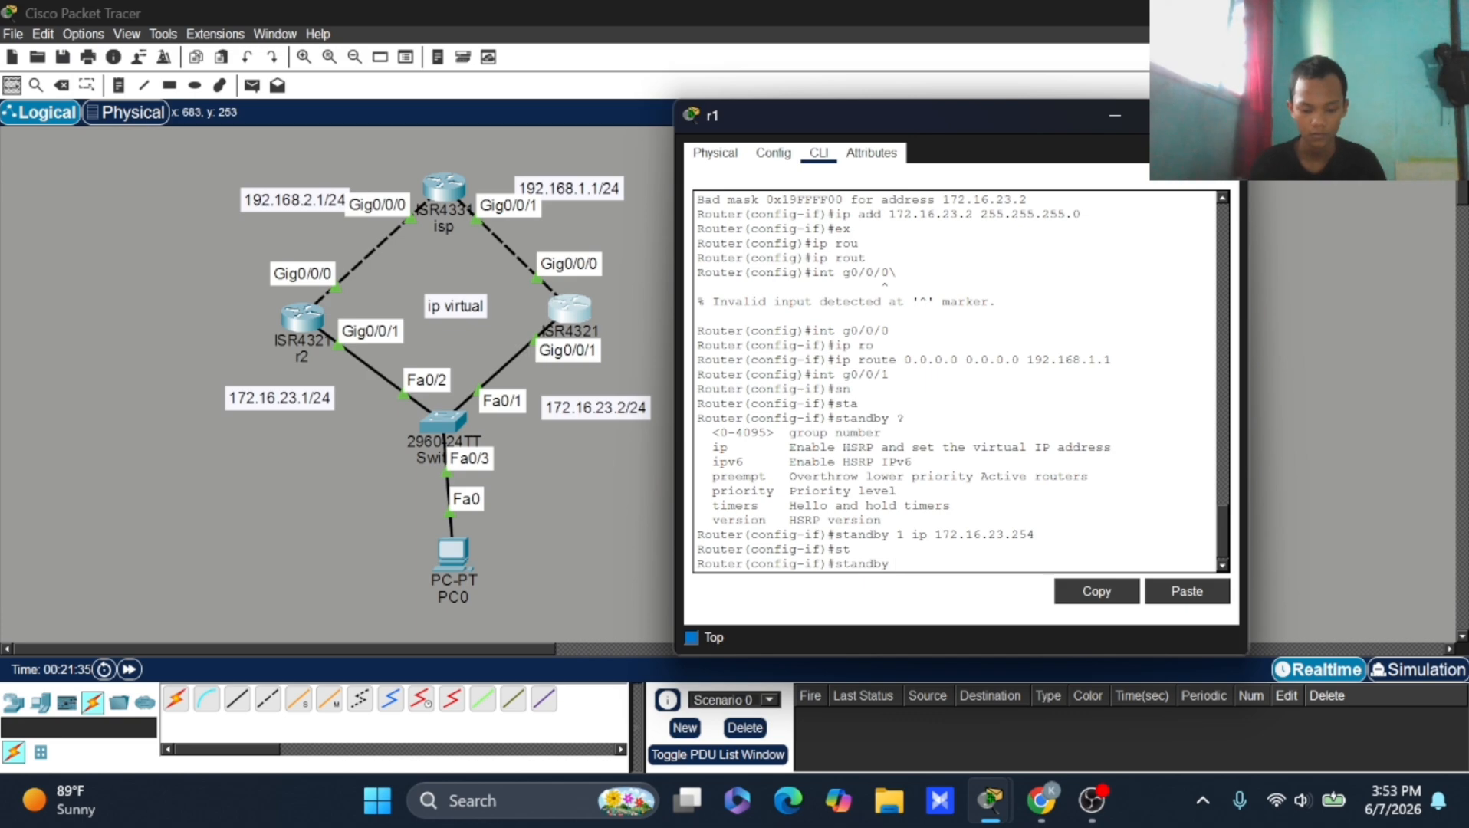
type("pri")
key("Tab")
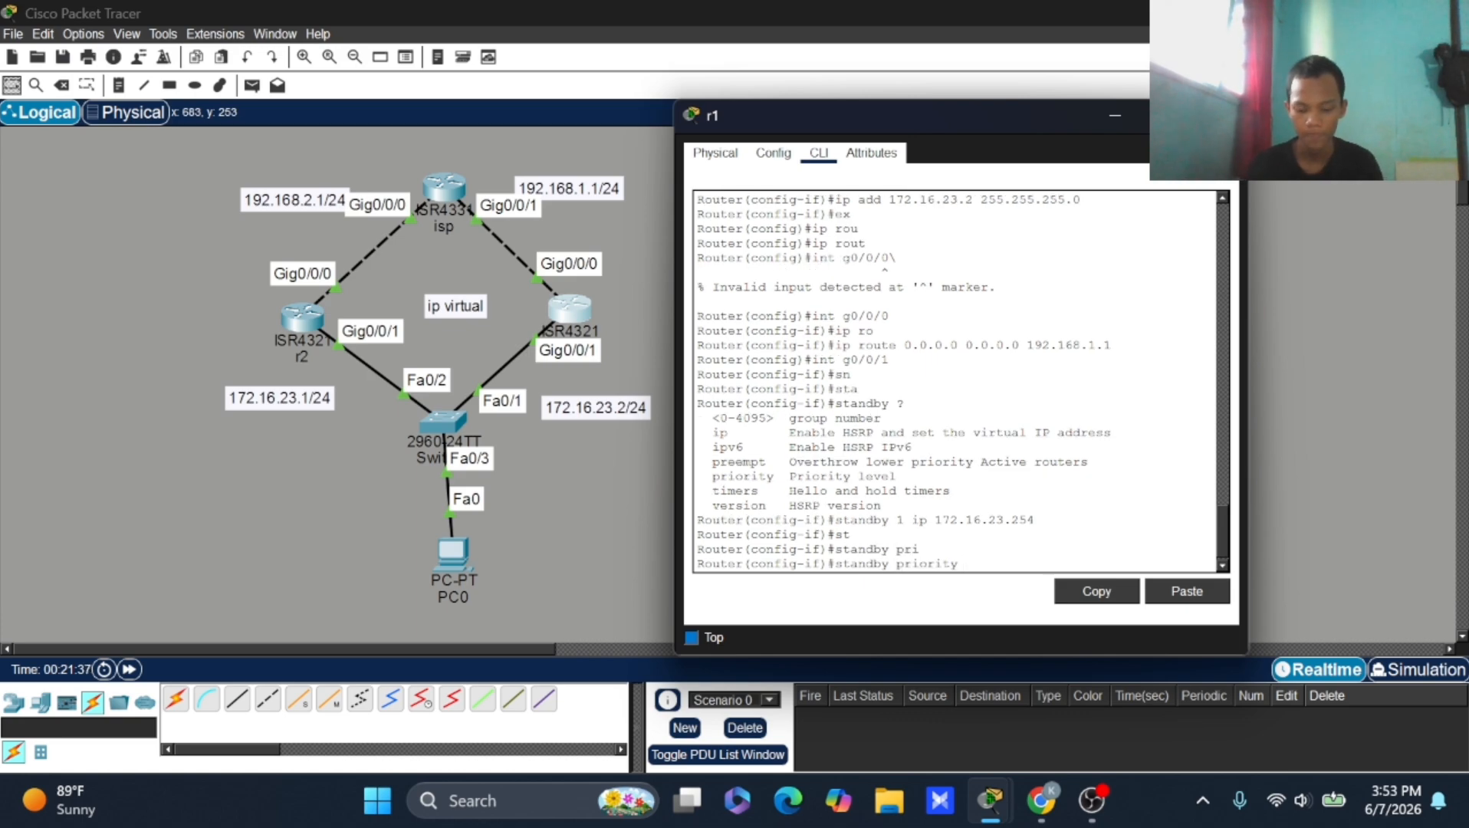
type("?")
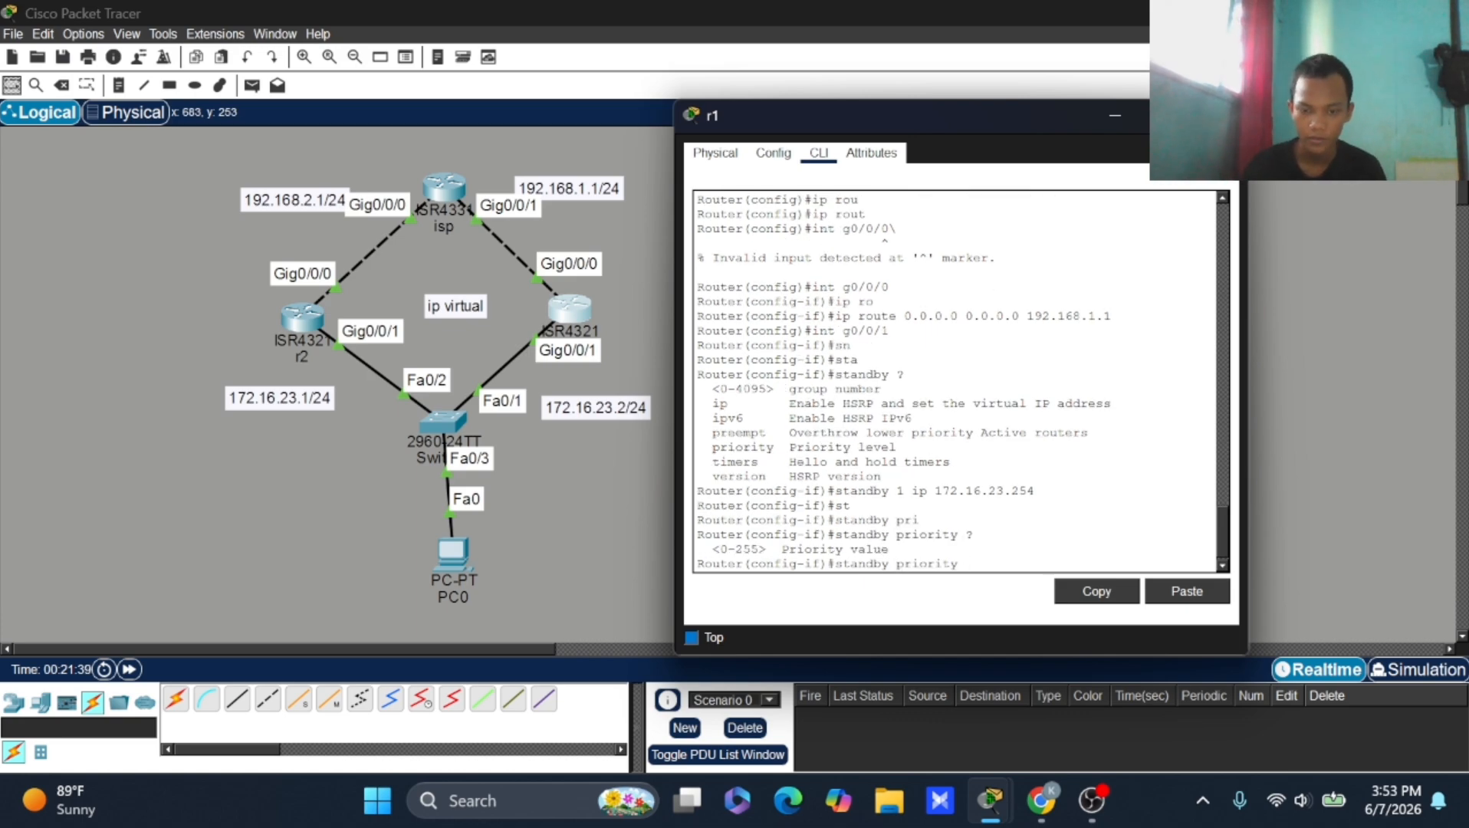
left_click_drag(719, 549, 758, 549)
left_click(965, 564)
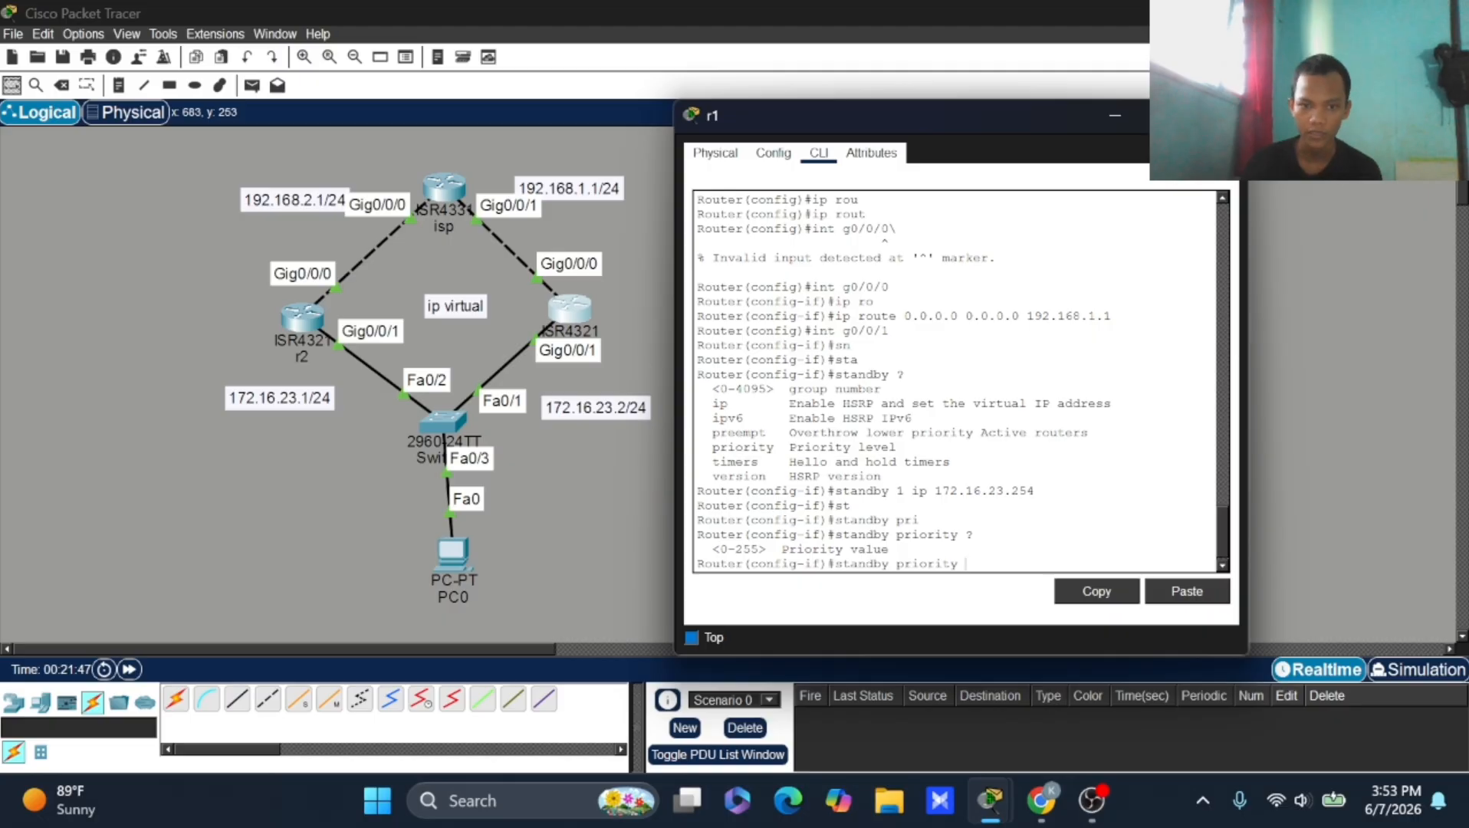
Step: Set the standby priority on r1's g0/0/1 to 150 and highlight the HSRP state-change message
left_click(584, 319)
left_click_drag(576, 315, 573, 308)
left_click(572, 308)
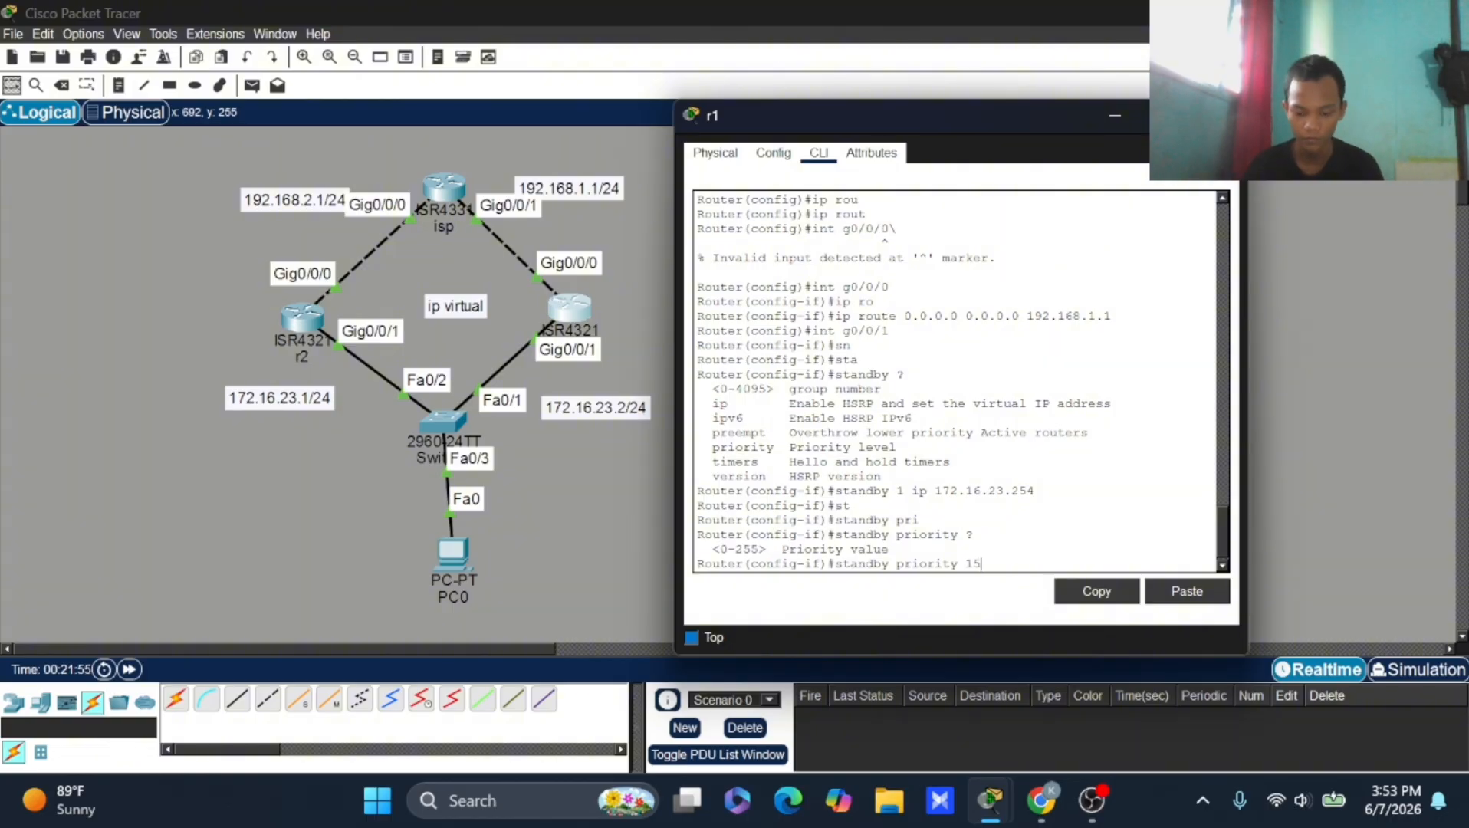
type("0")
key("Return")
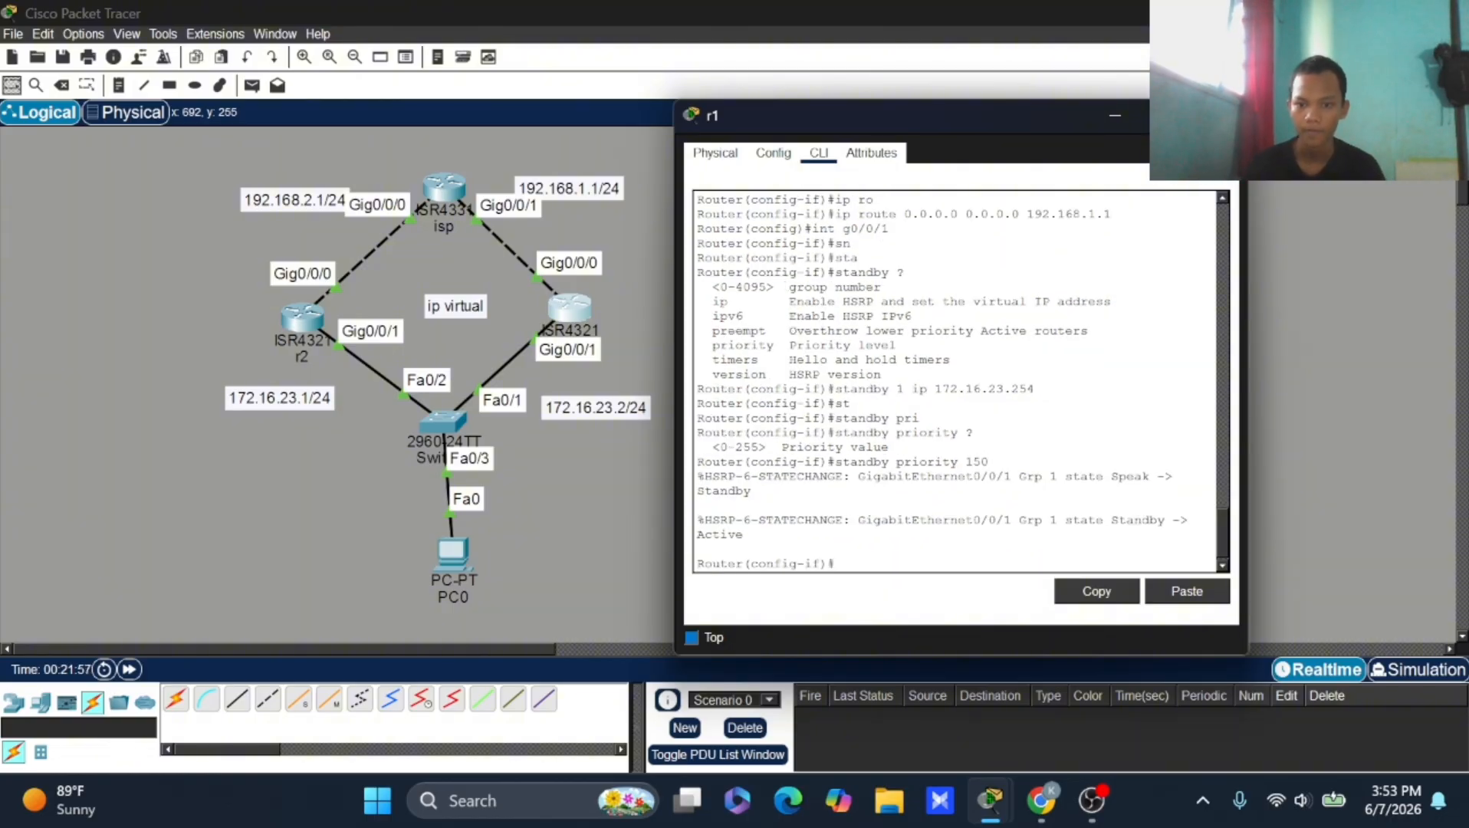
left_click_drag(1118, 520, 743, 535)
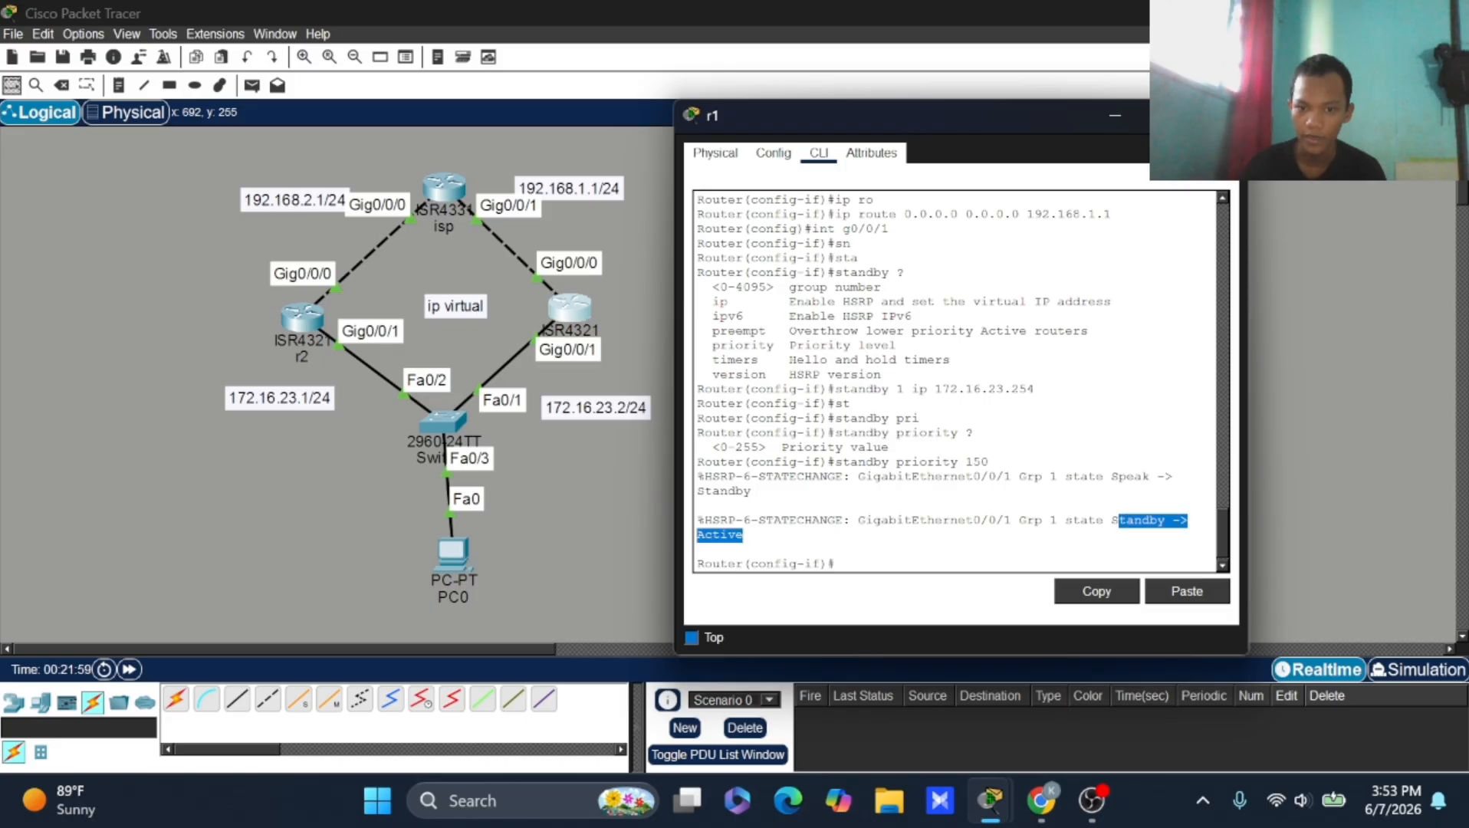
left_click(835, 564)
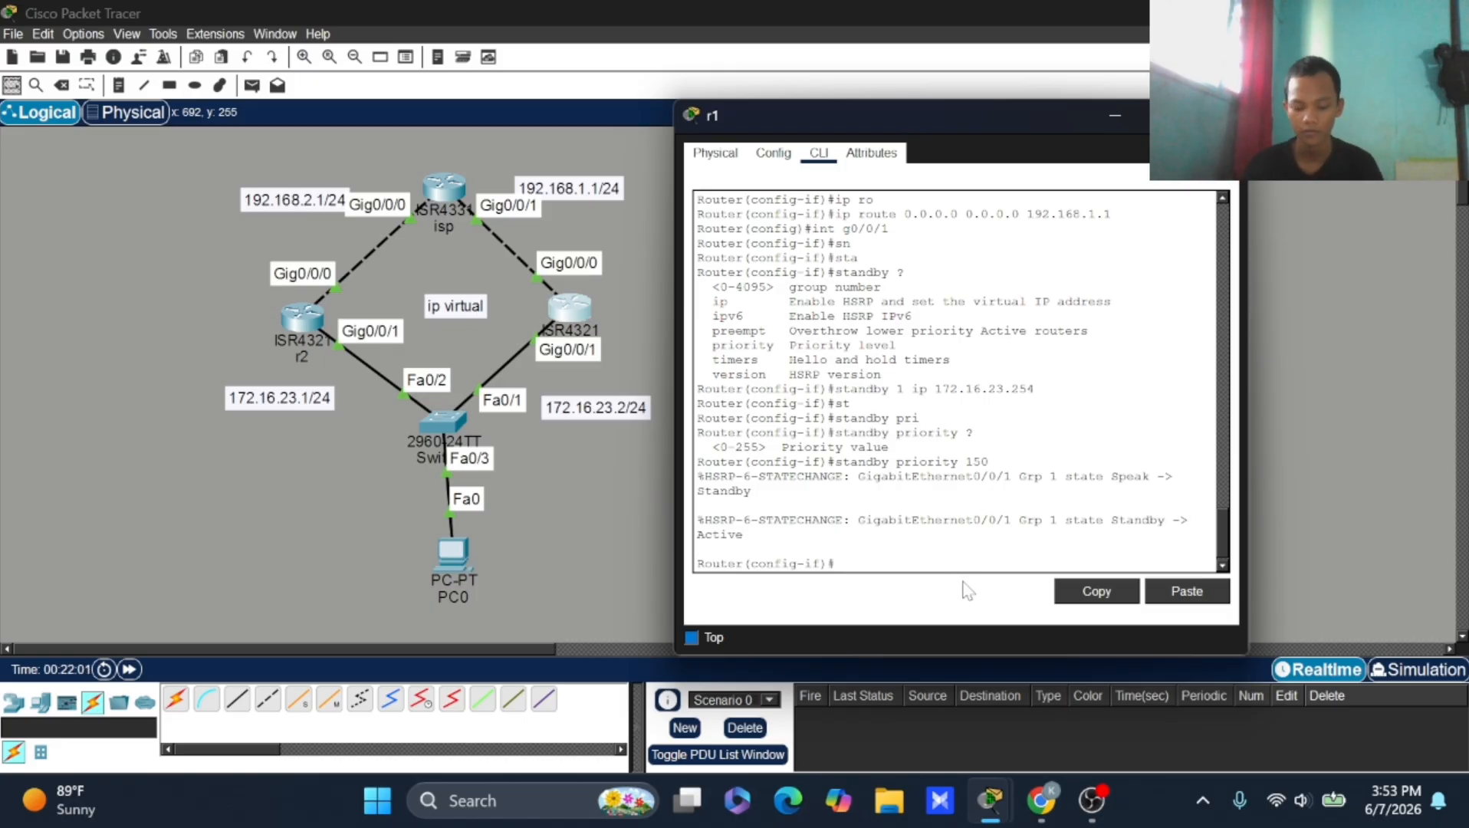
Step: Enable standby preempt on r1's g0/0/1 interface and close r1
type("snt")
key("Tab")
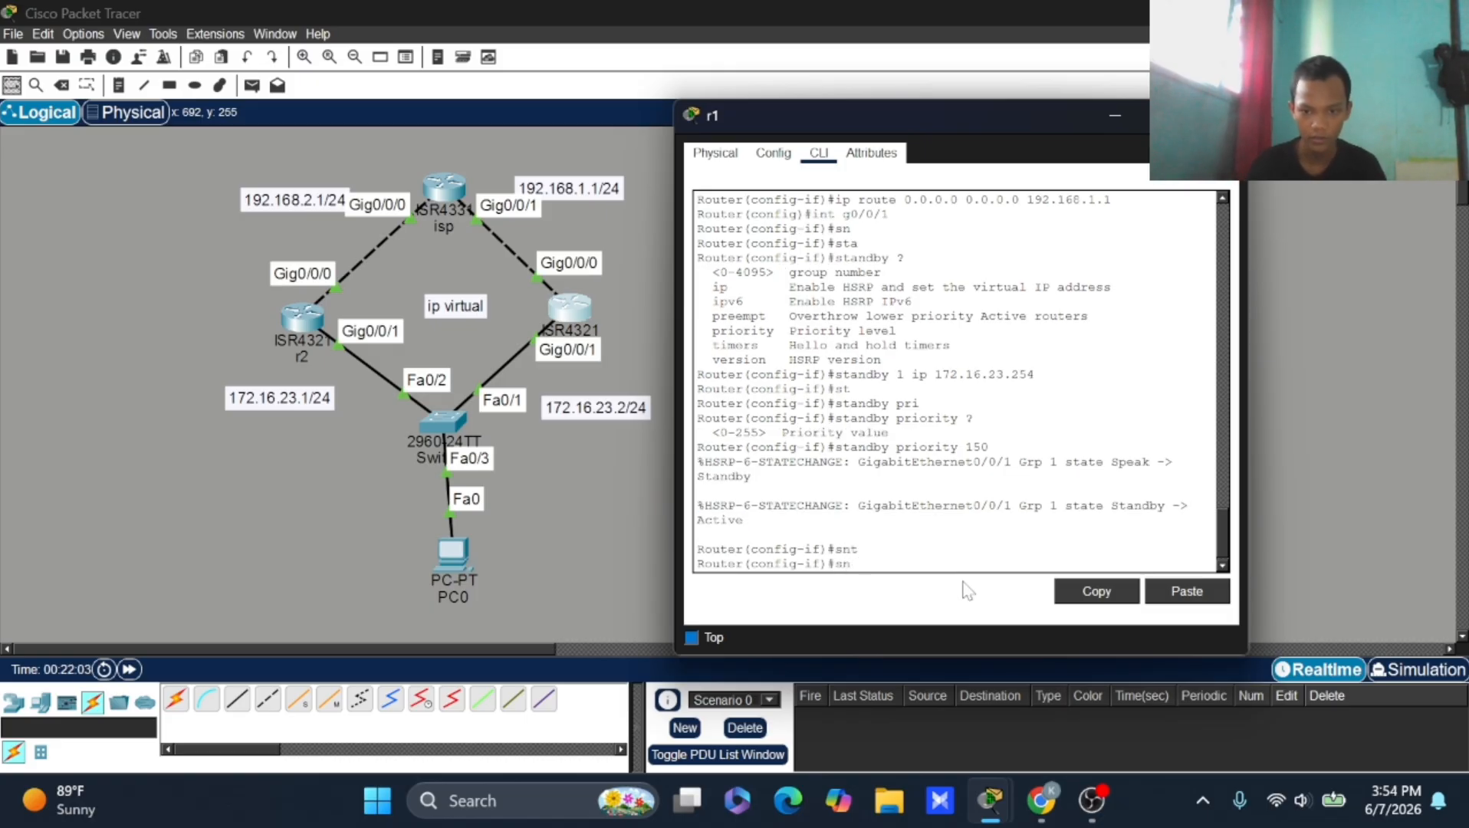
type("n")
key("Tab")
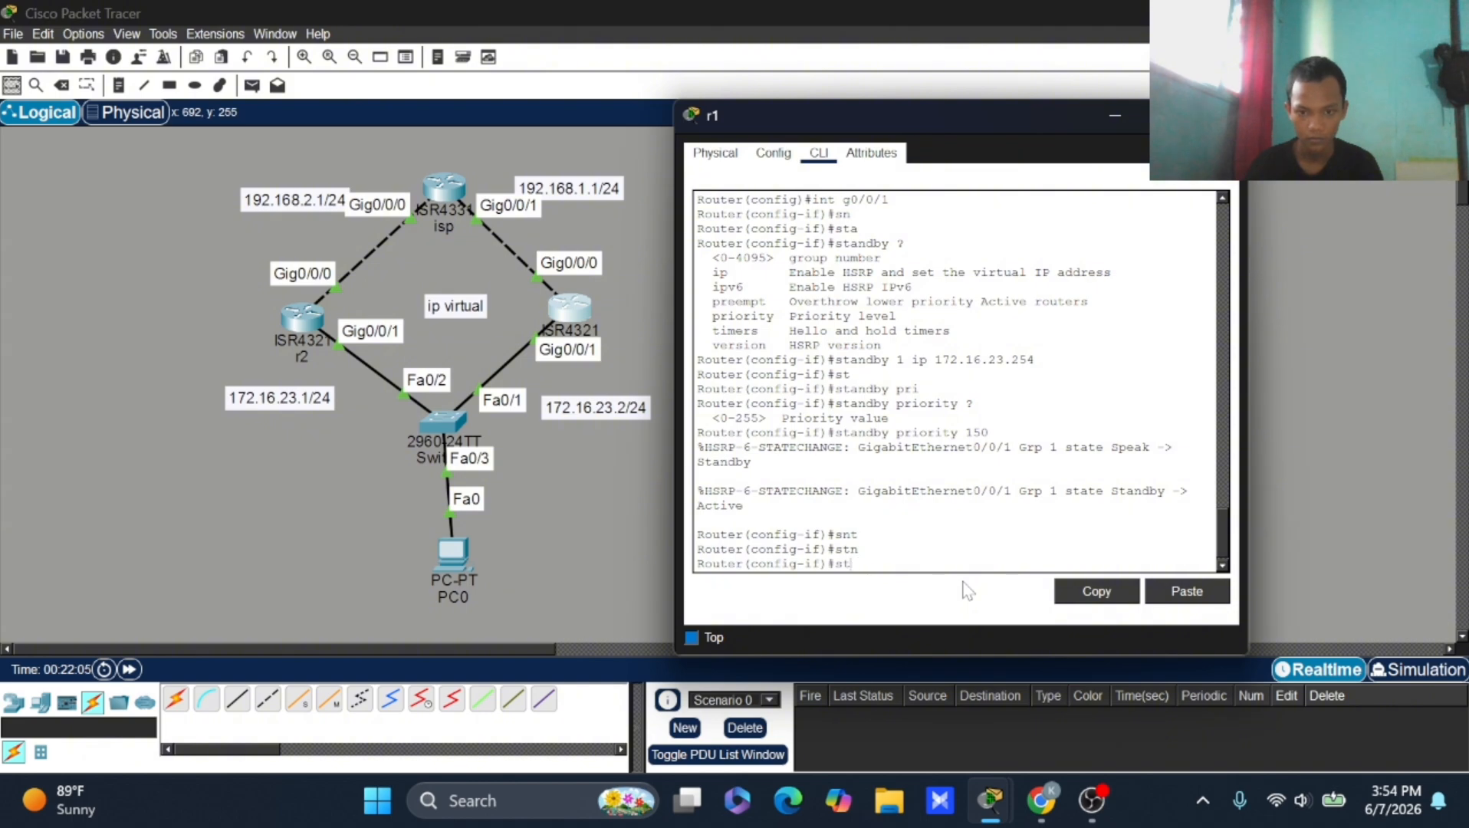
key("Tab")
type("andby prre")
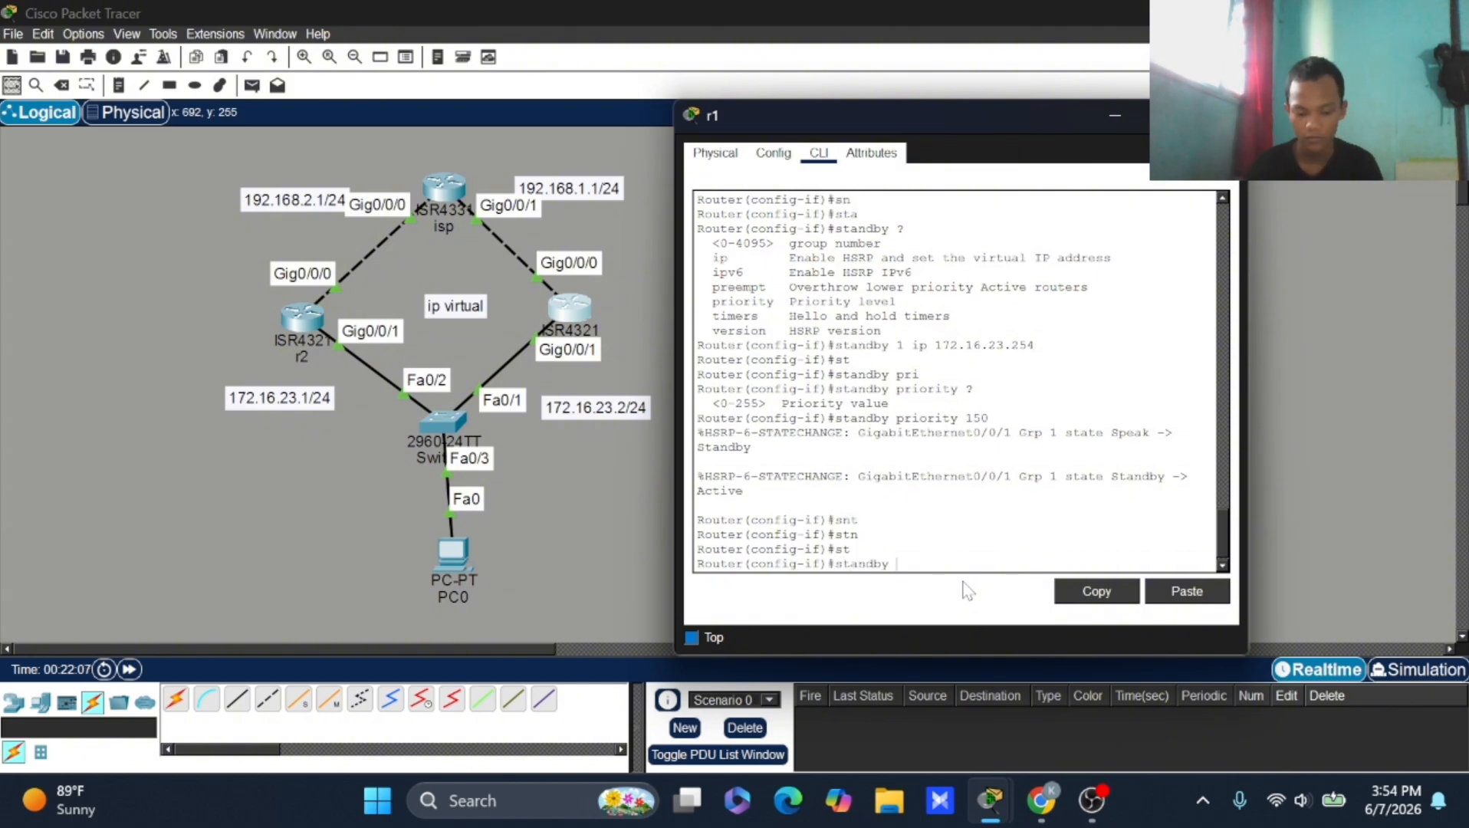
key("Tab")
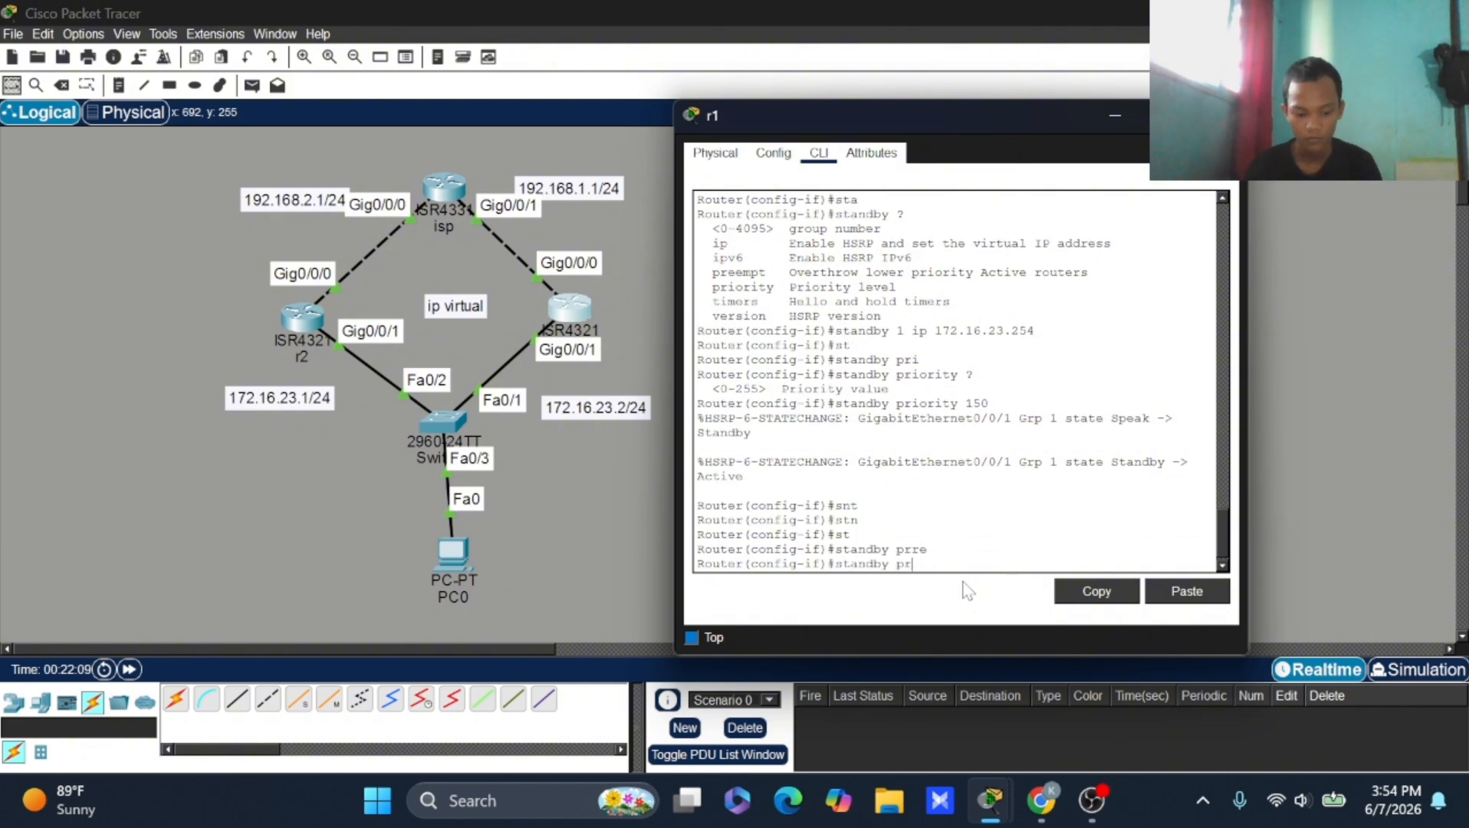
type("e")
key("Tab")
key("Return")
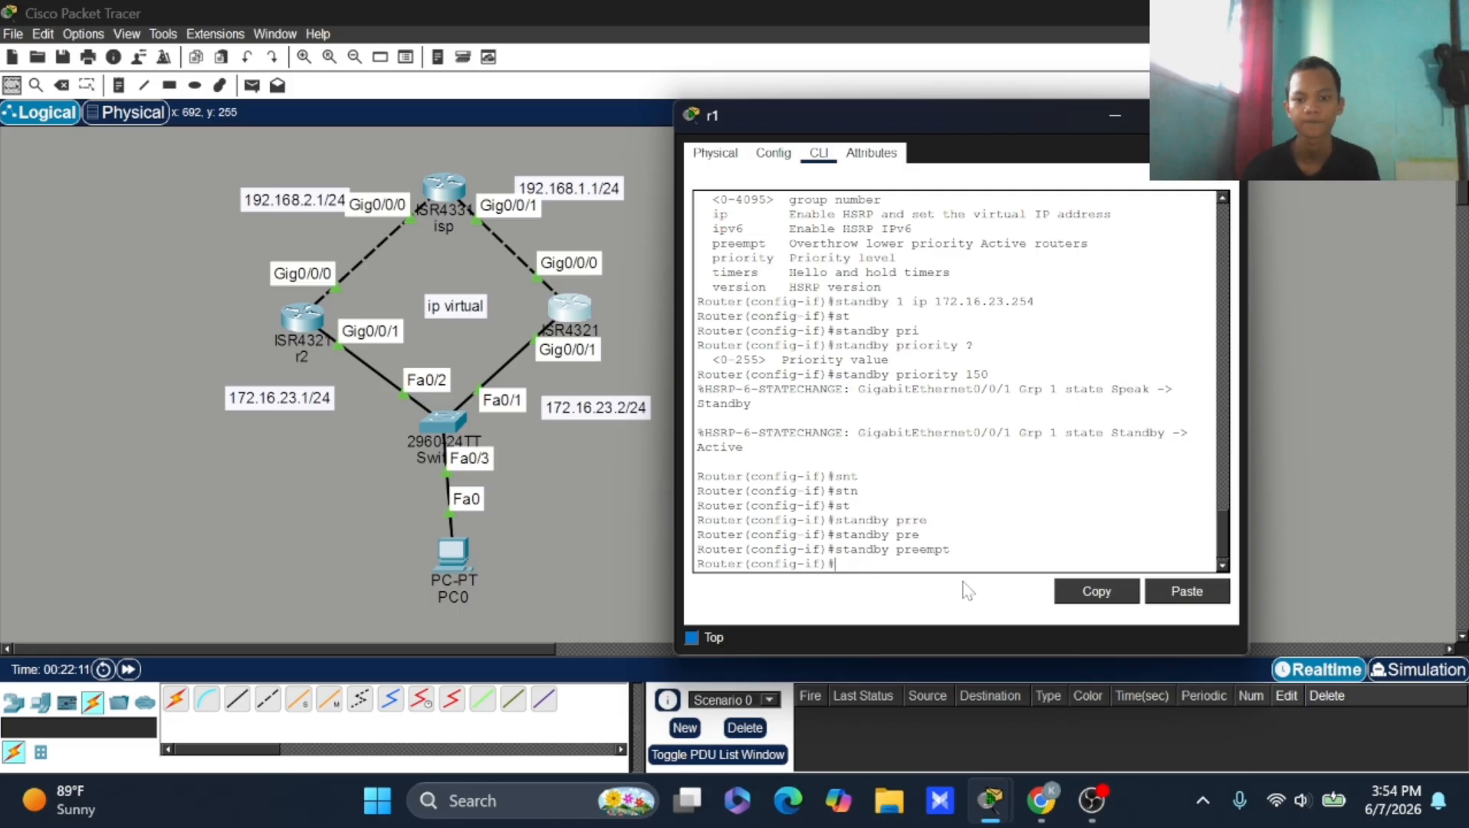
left_click(1223, 115)
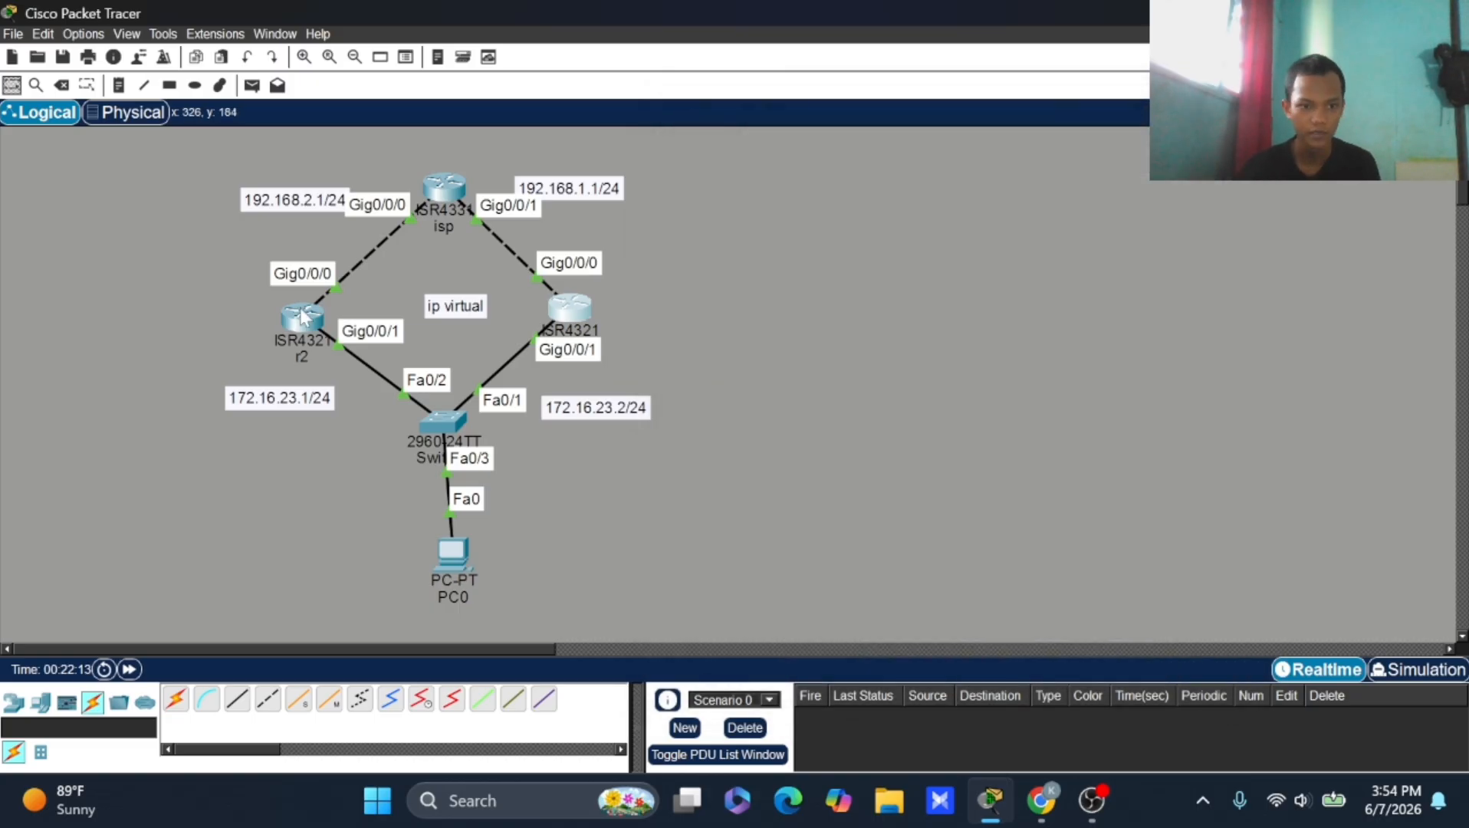
Step: Open r2's command line, move its window clear of the topology, and enter interface configuration with int g0/0/1
left_click(296, 325)
left_click_drag(788, 117, 952, 114)
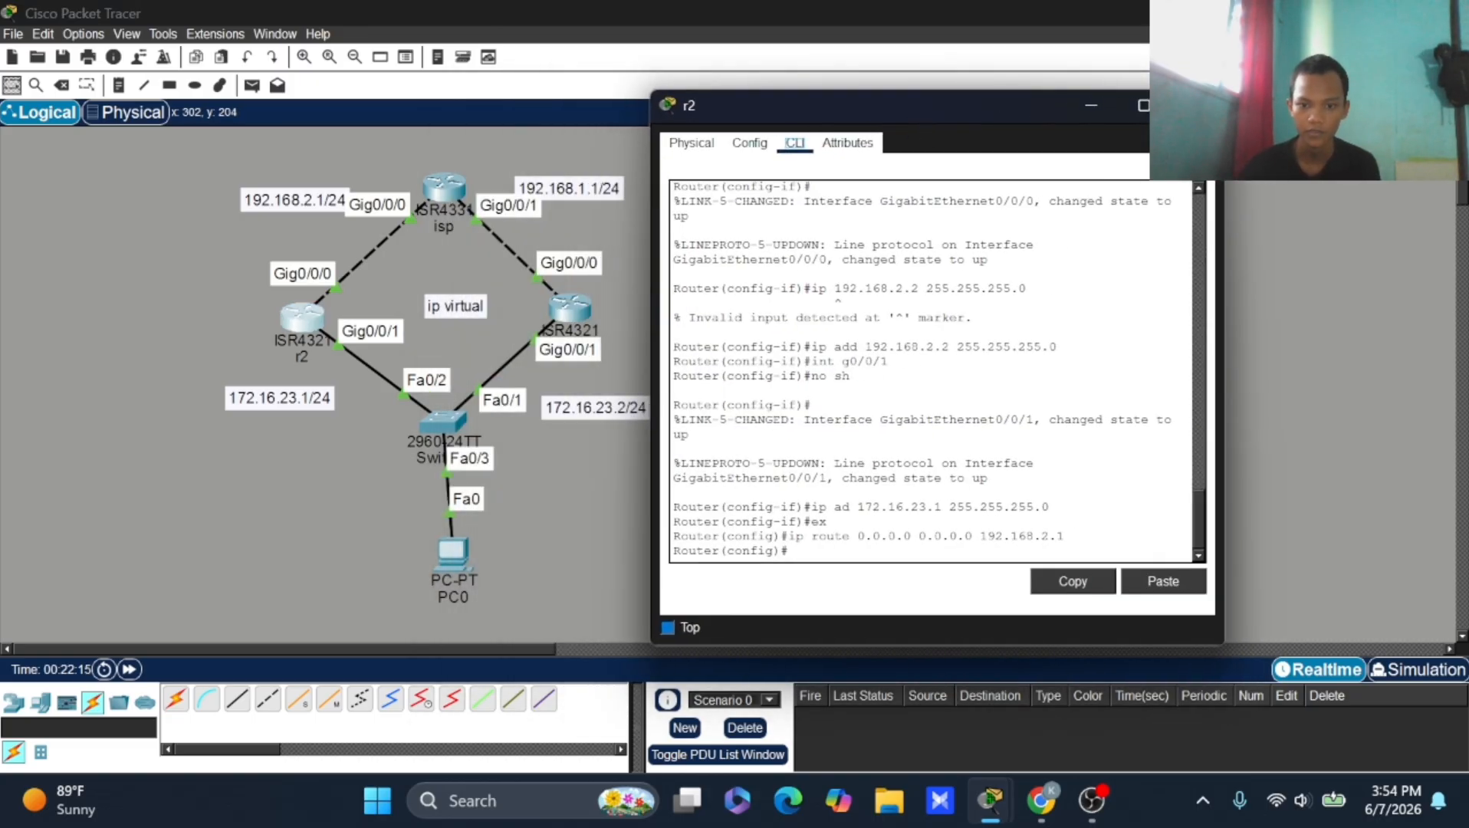
type("n")
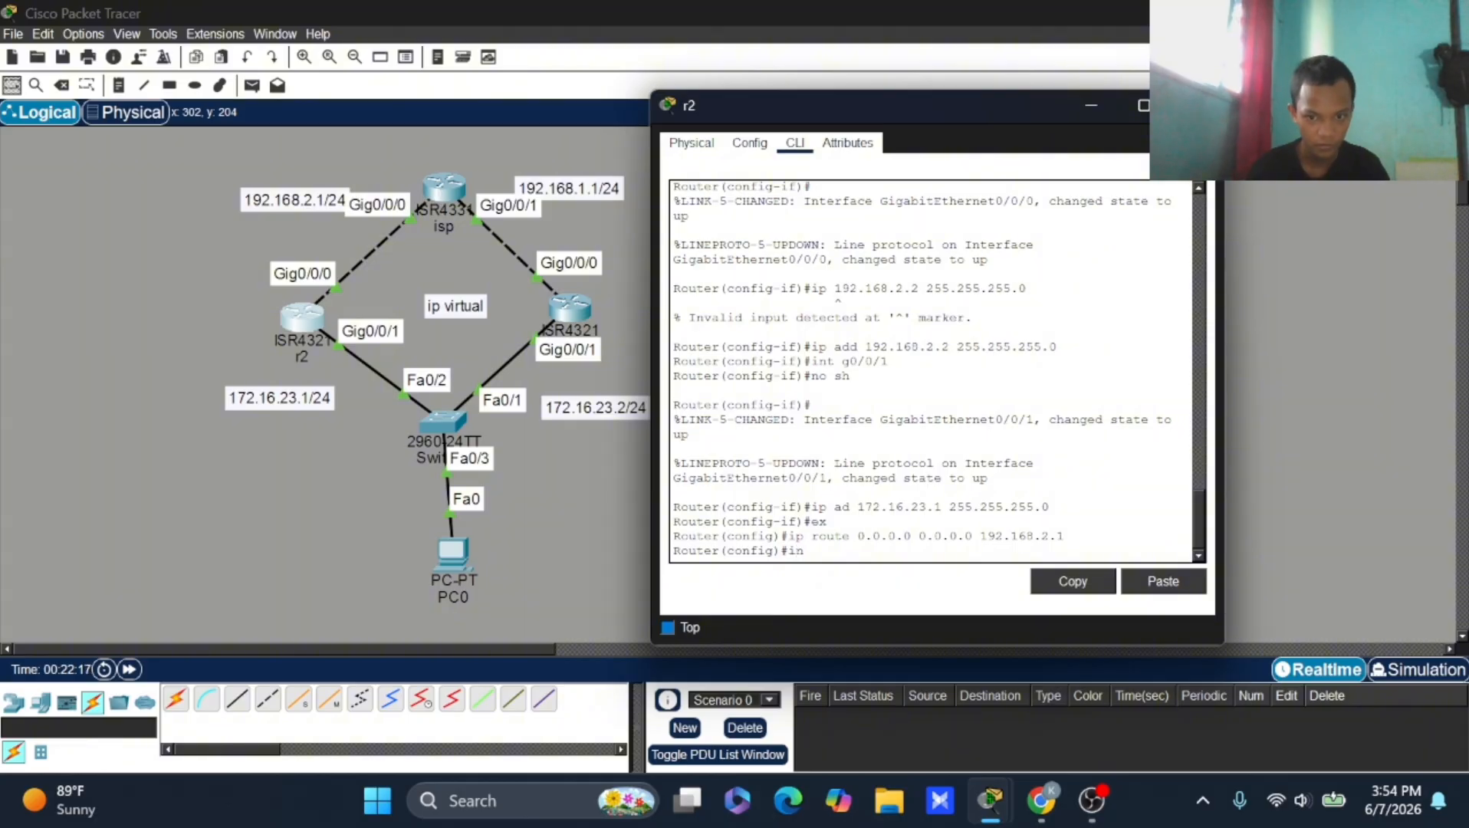
type("t g0/")
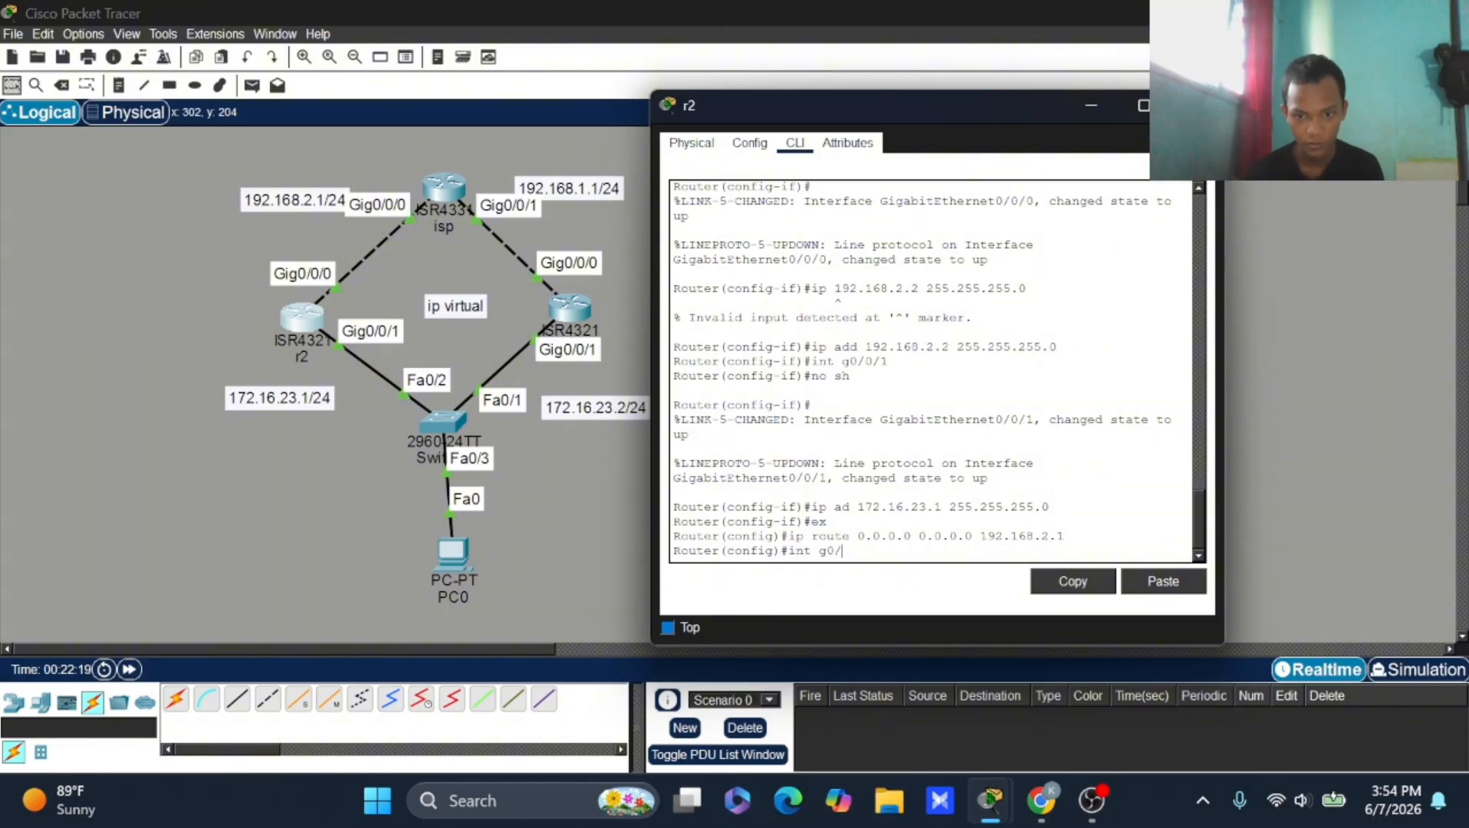
type("0/")
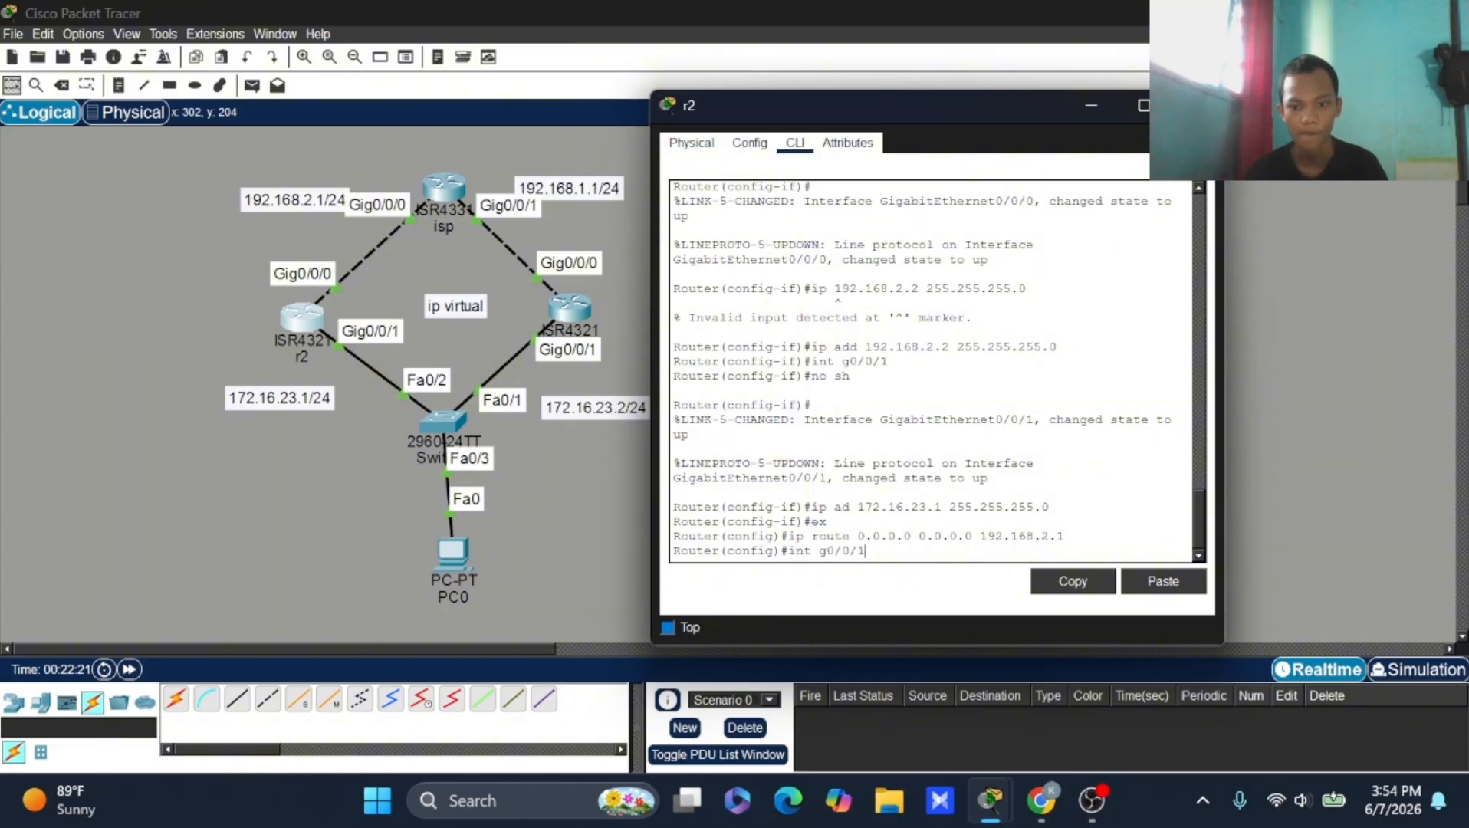
type("1")
key("Return")
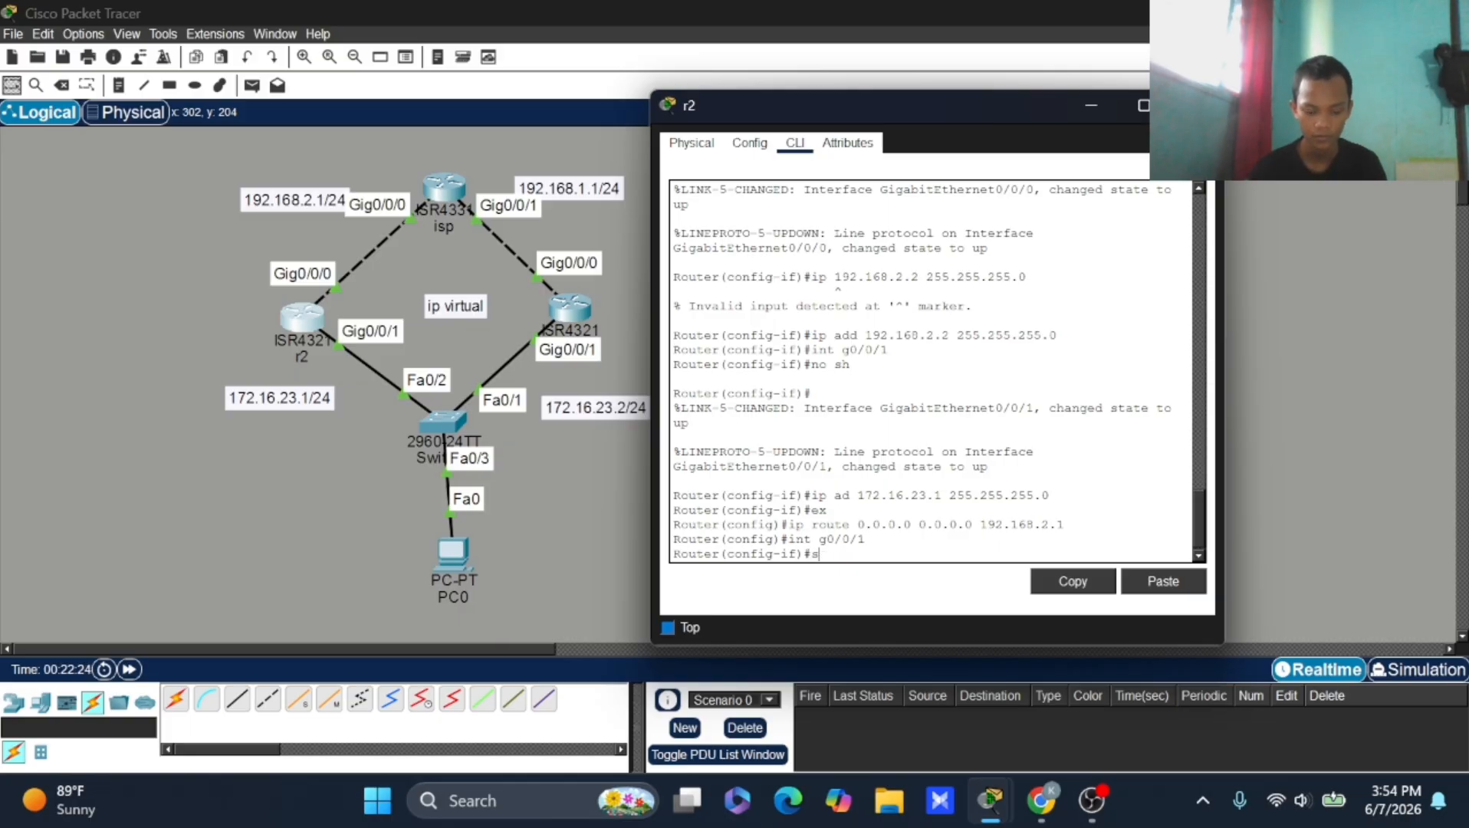
Step: Assign the virtual IP 172.16.23.254 to HSRP group 1 on r2 with standby 1 ip
type("st")
key("Tab")
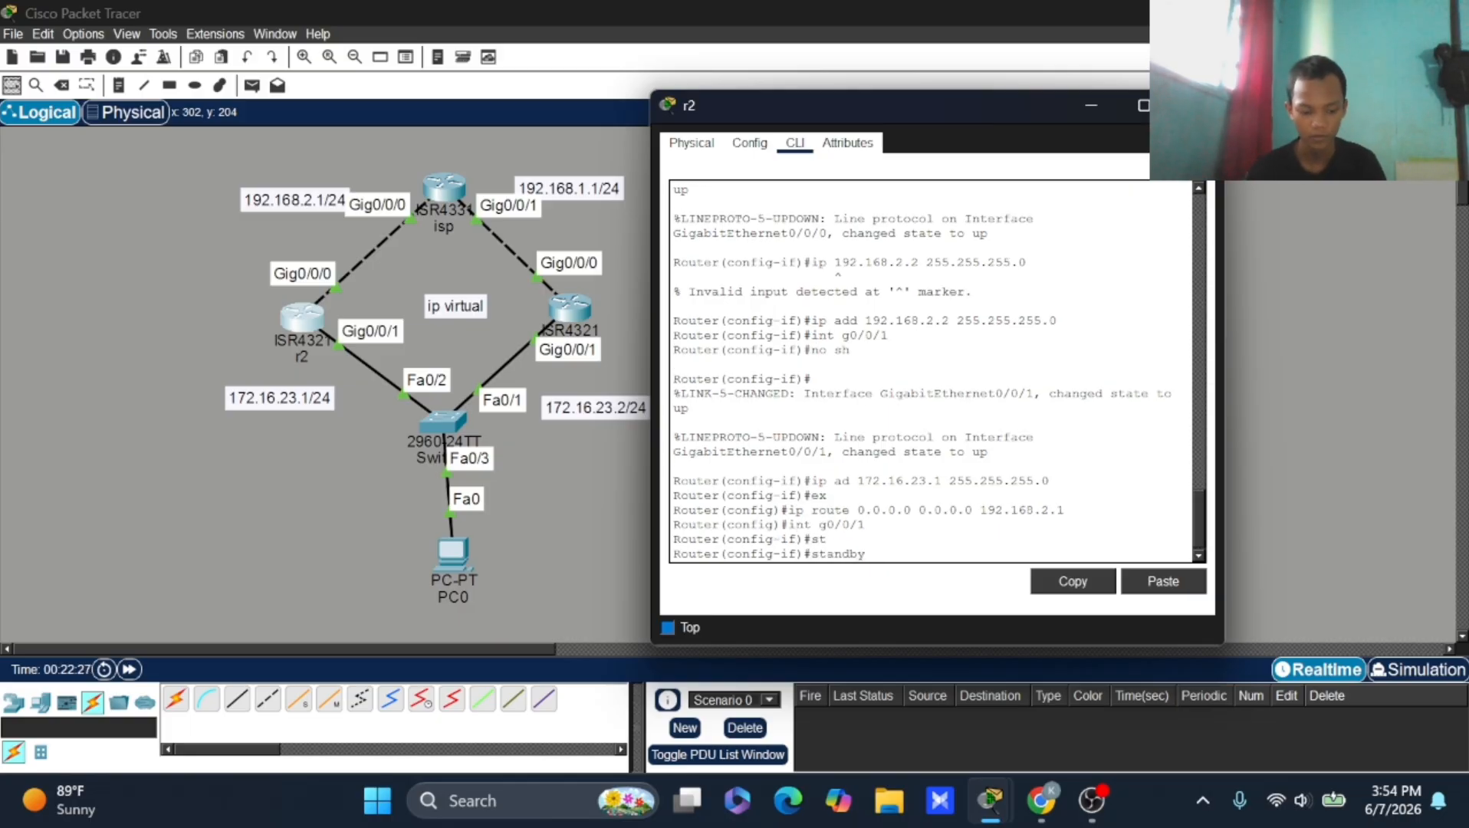
type("1 ip")
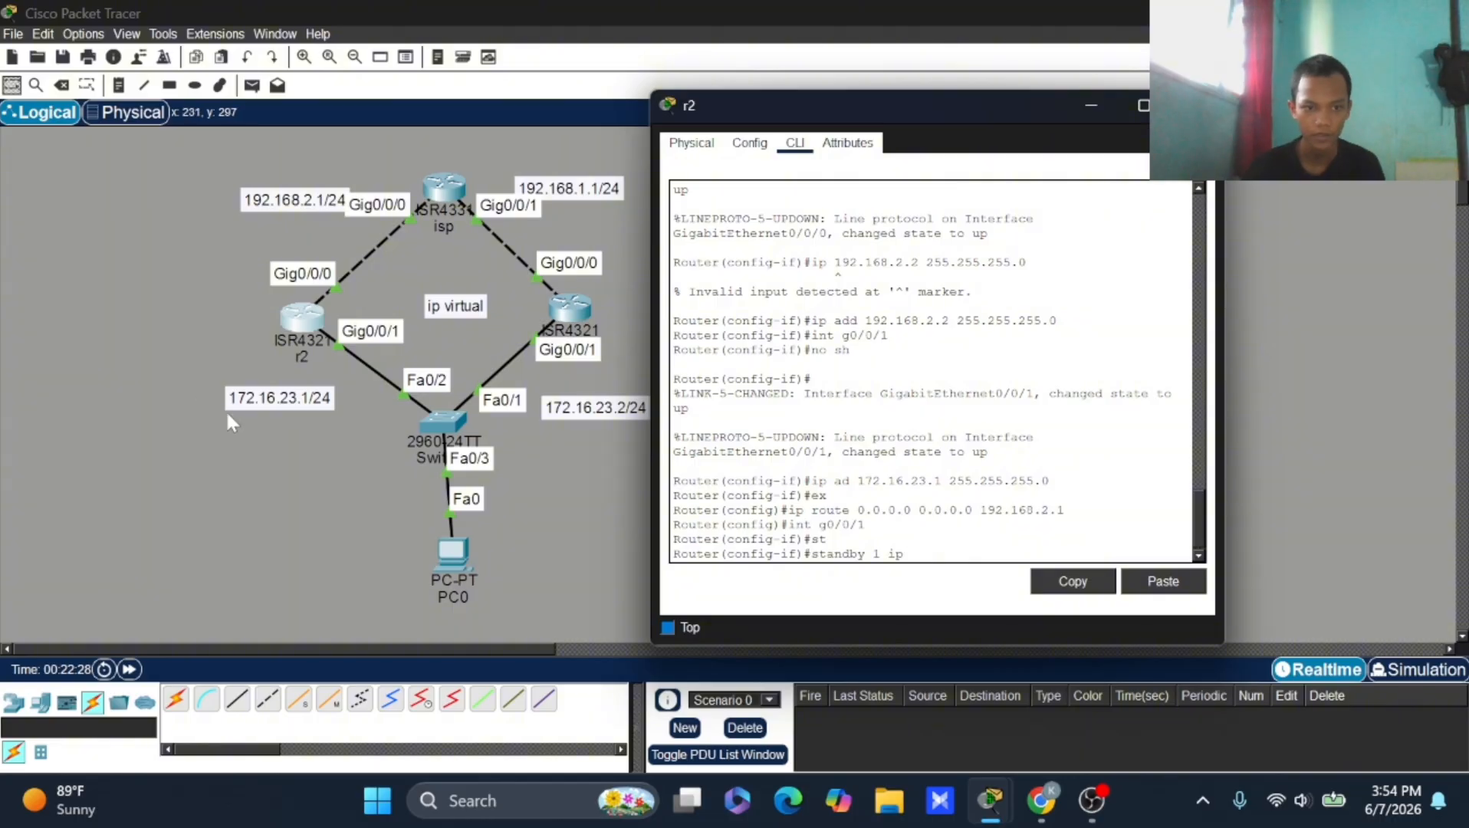
left_click(1178, 590)
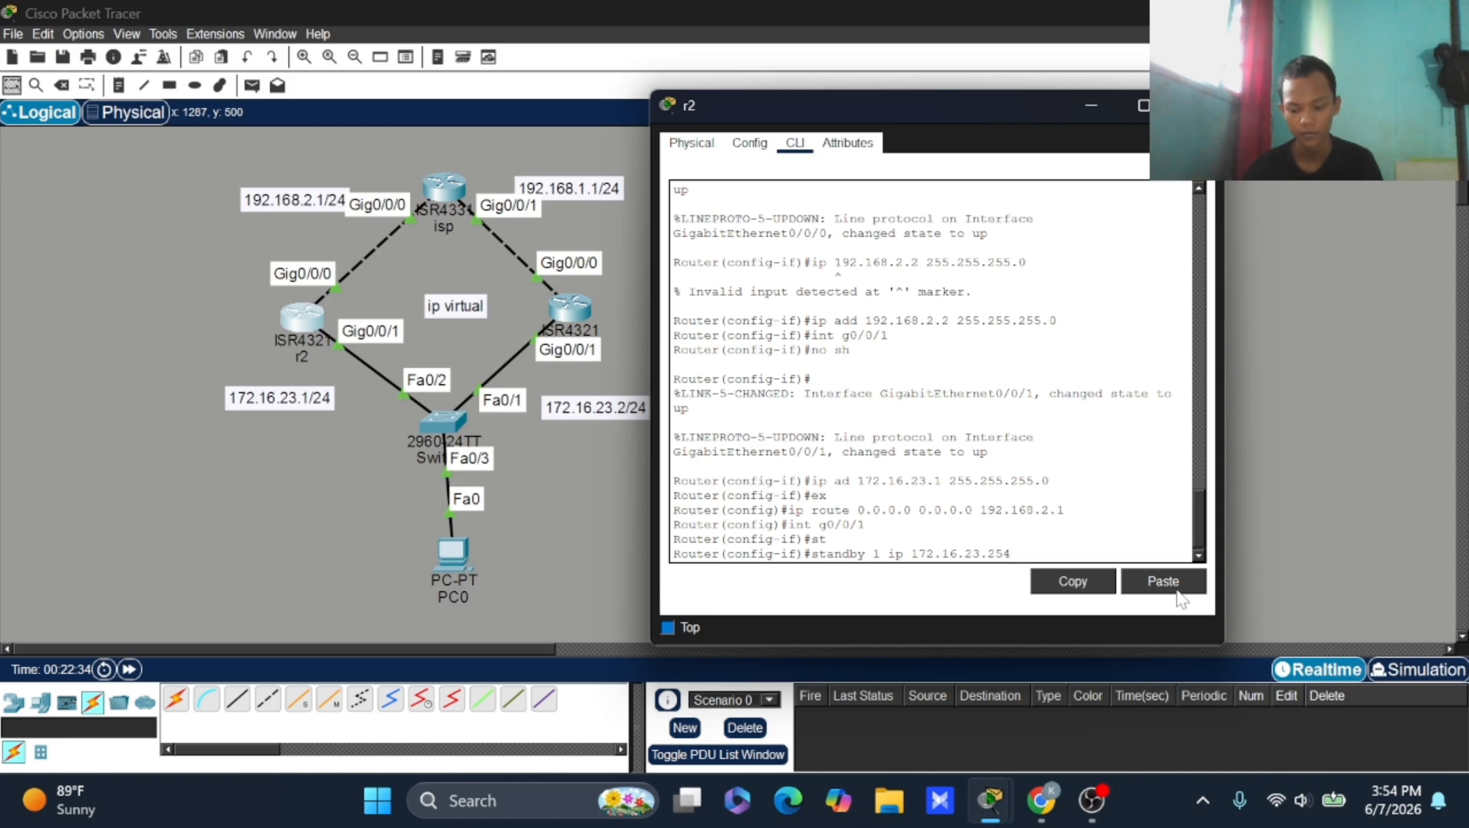
key("Return")
Step: Enable standby preempt on r2's g0/0/1 interface and close r2
type("s")
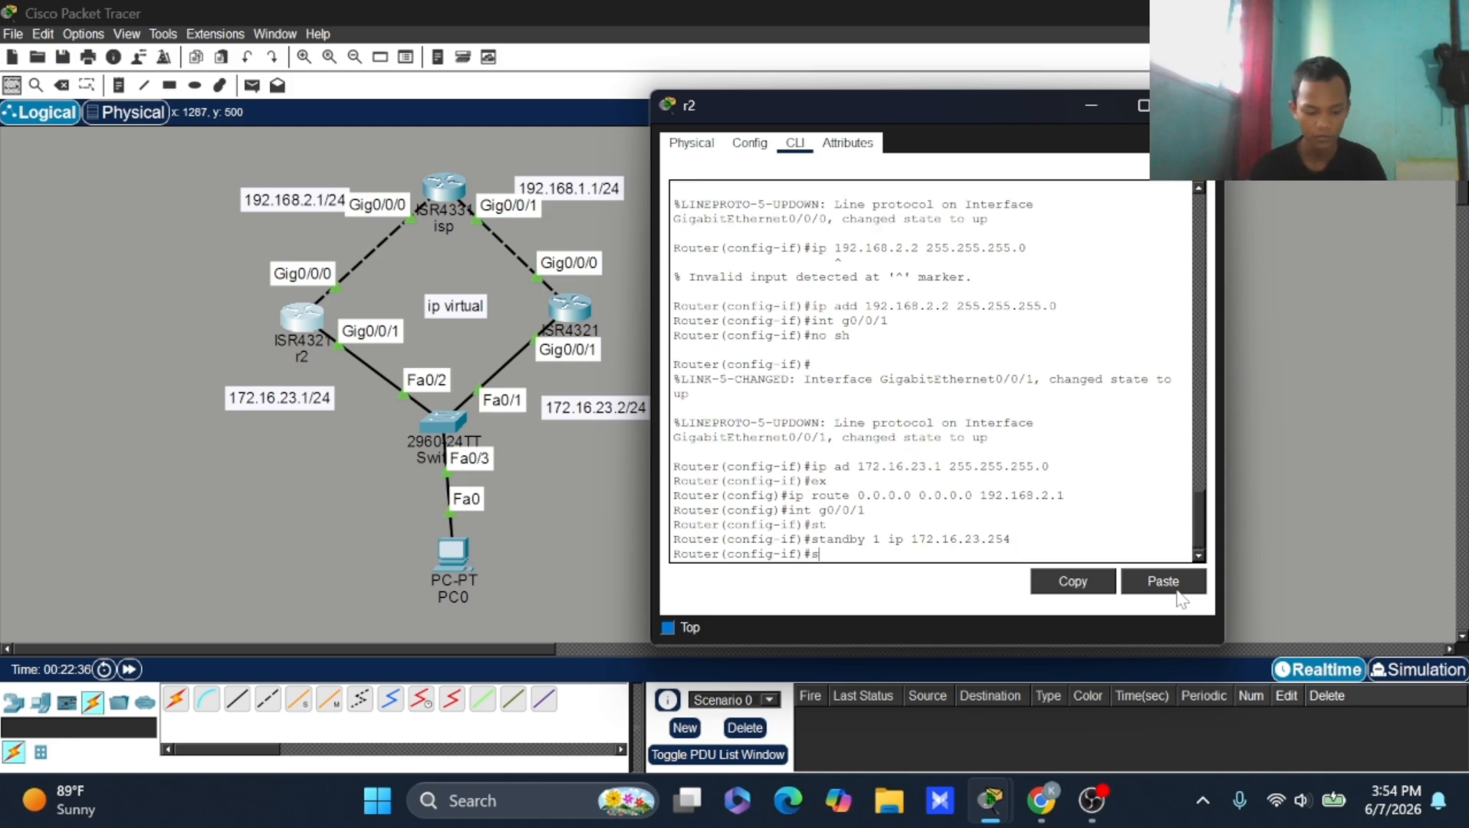
type("t")
key("Tab")
type("p")
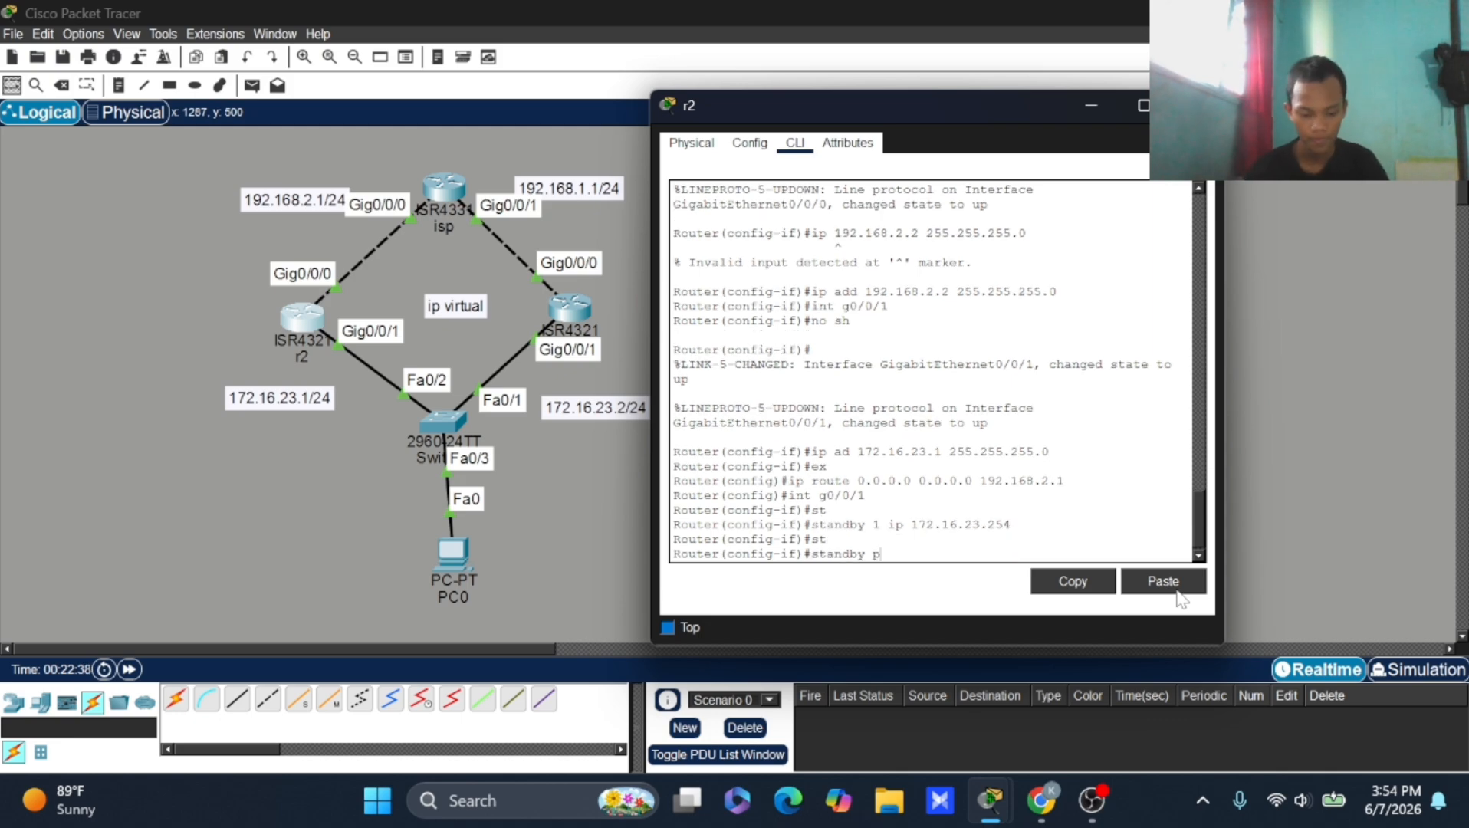
type("re")
key("Tab")
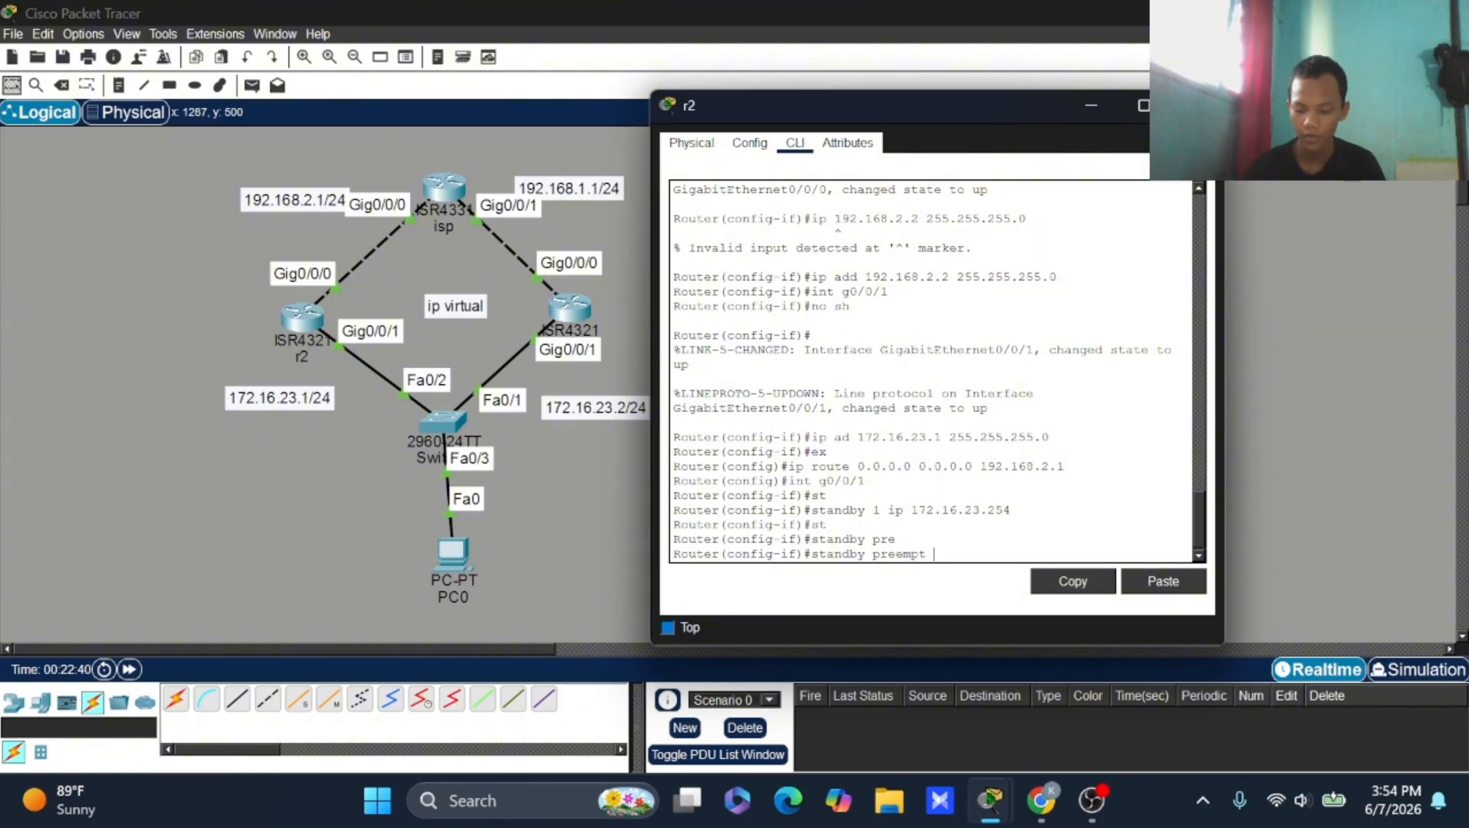
key("Return")
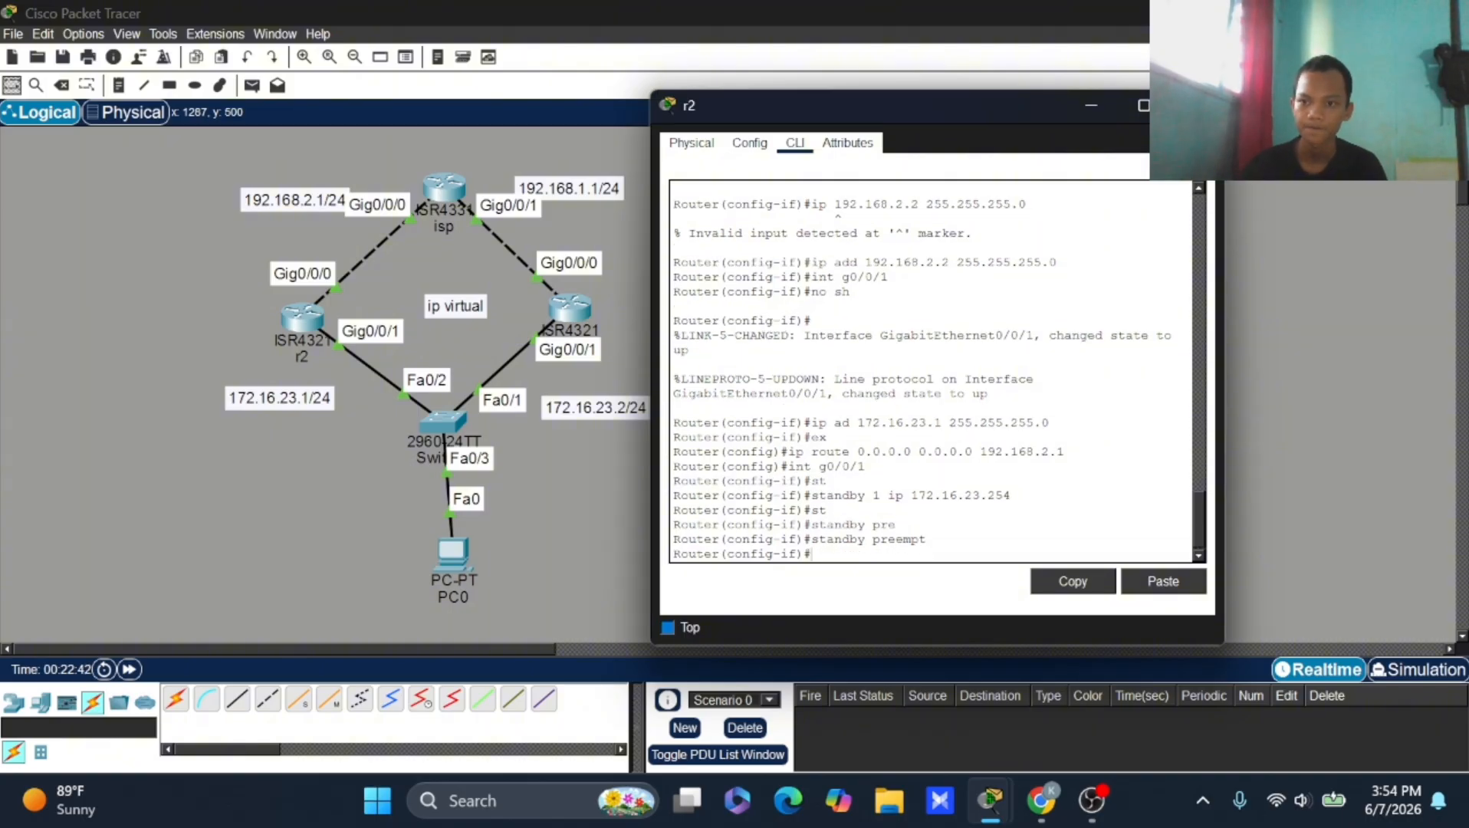
left_click(1195, 106)
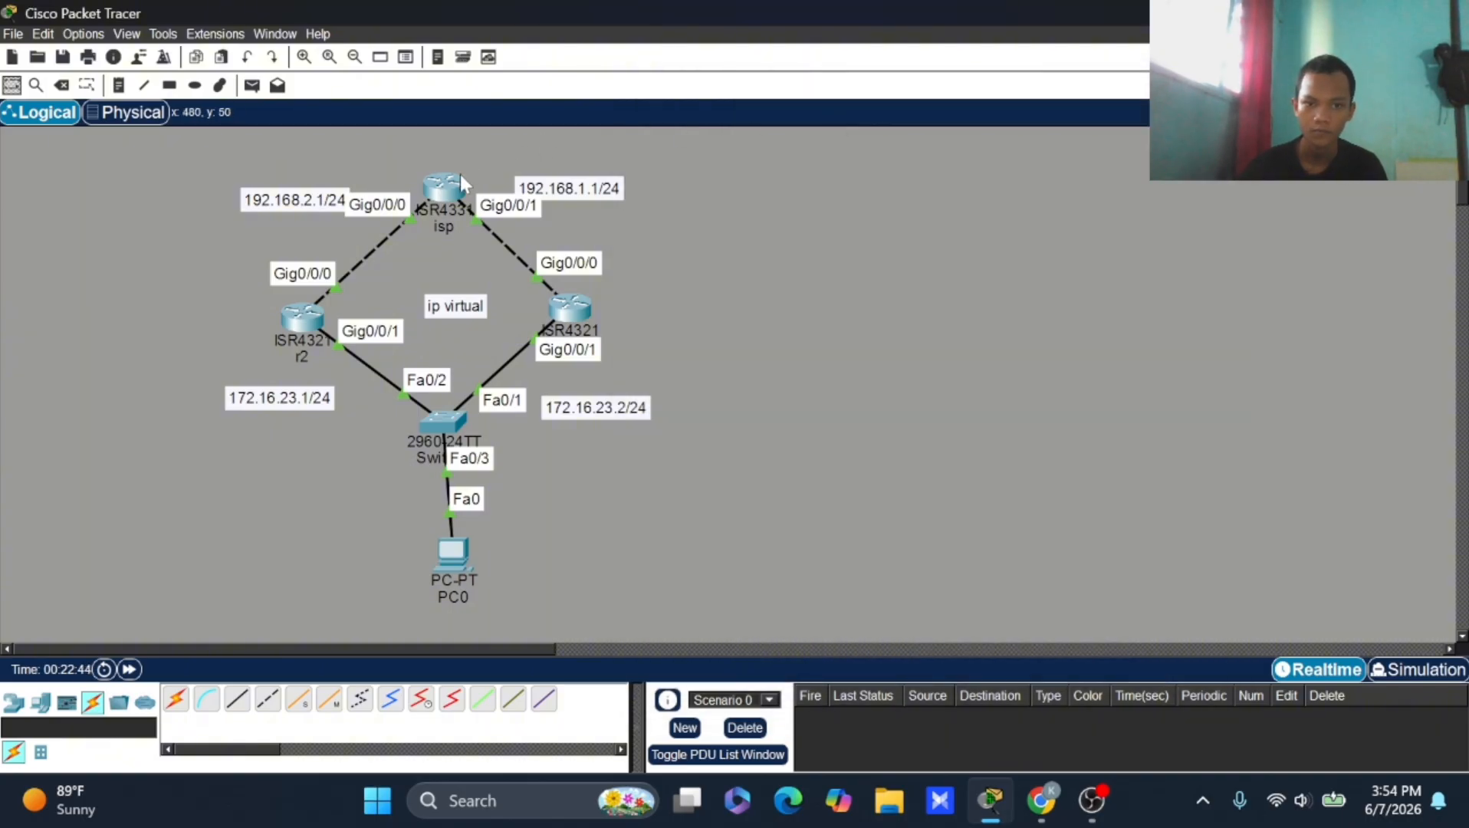
Step: Open r1's command line and display its HSRP status with do sh stan
mouse_move(460, 178)
left_mouse_down()
mouse_move(439, 181)
mouse_move(458, 181)
left_mouse_up()
left_click_drag(451, 549, 447, 553)
left_click(559, 317)
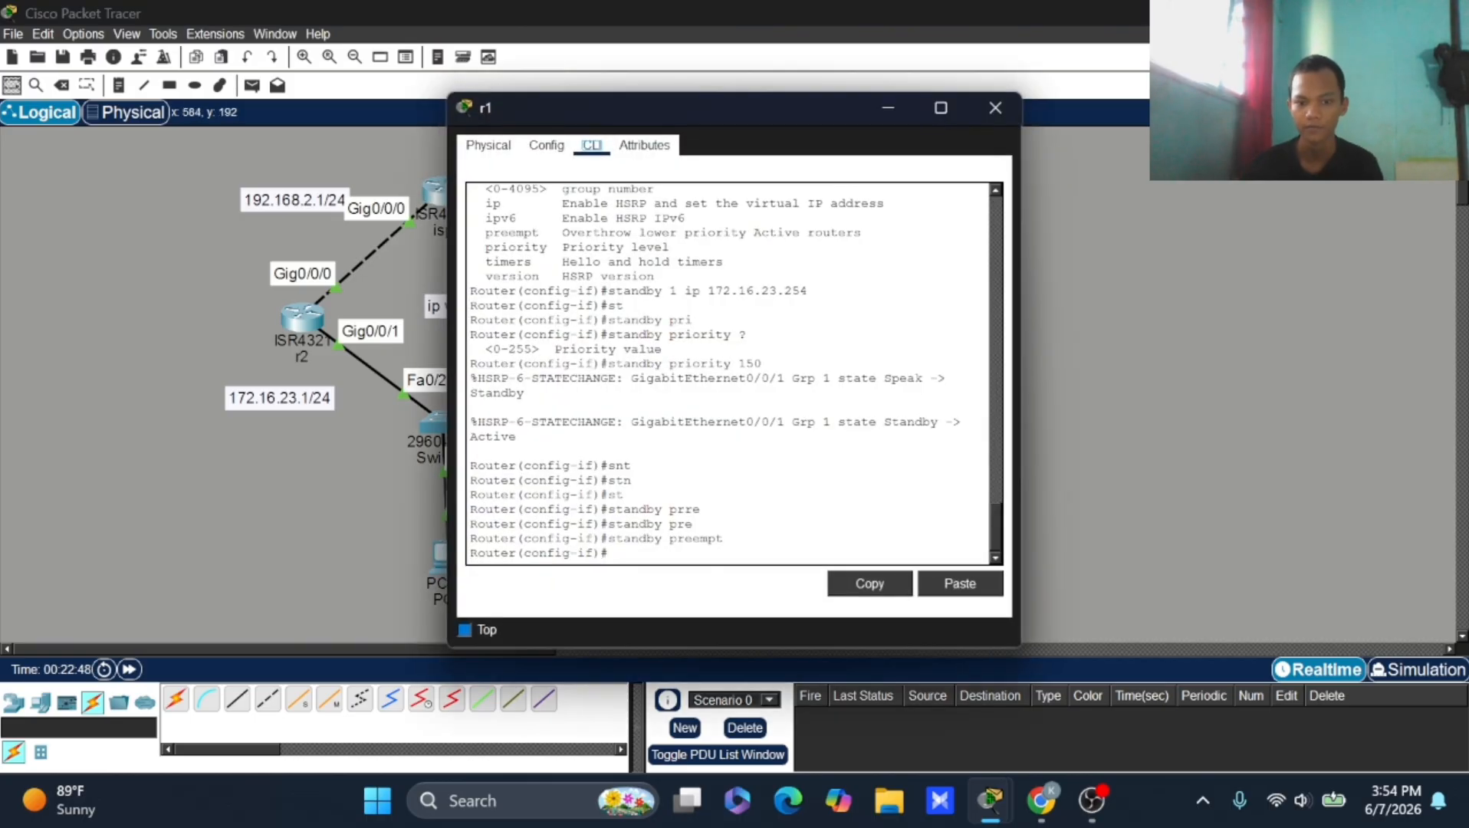
type("do sho")
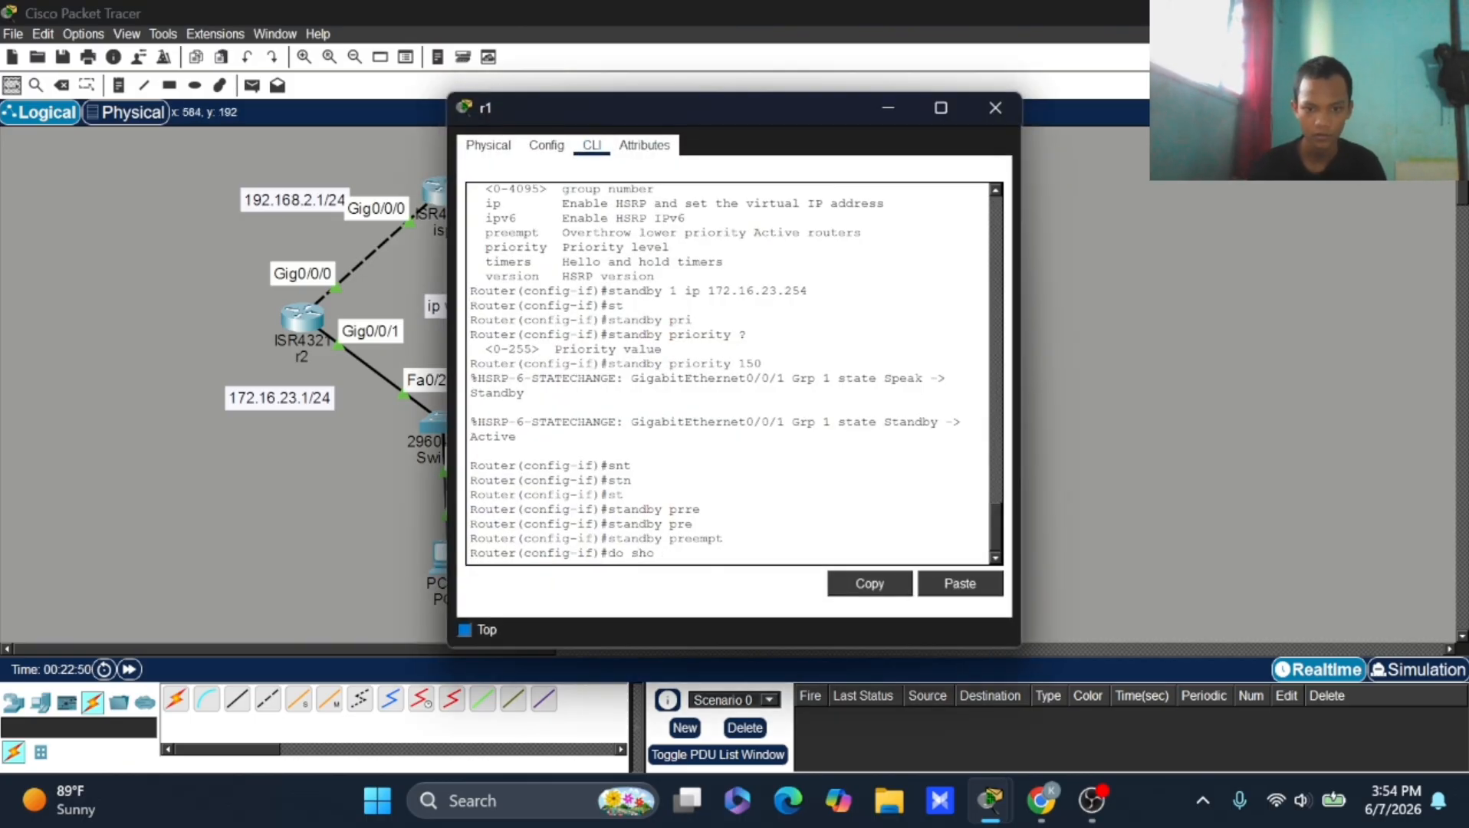
type("w")
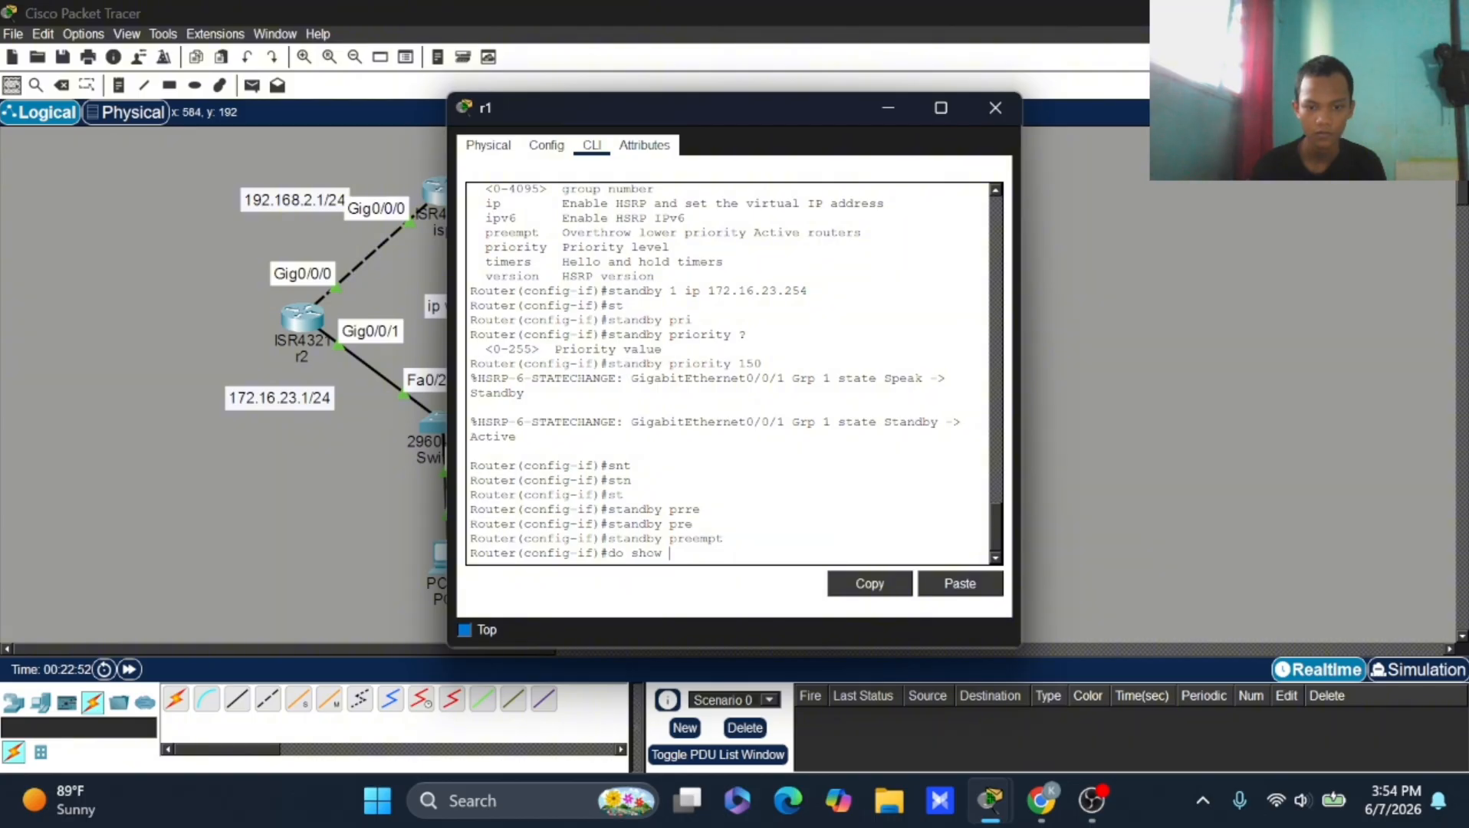
type("s?")
type("t")
key("Tab")
key("Return")
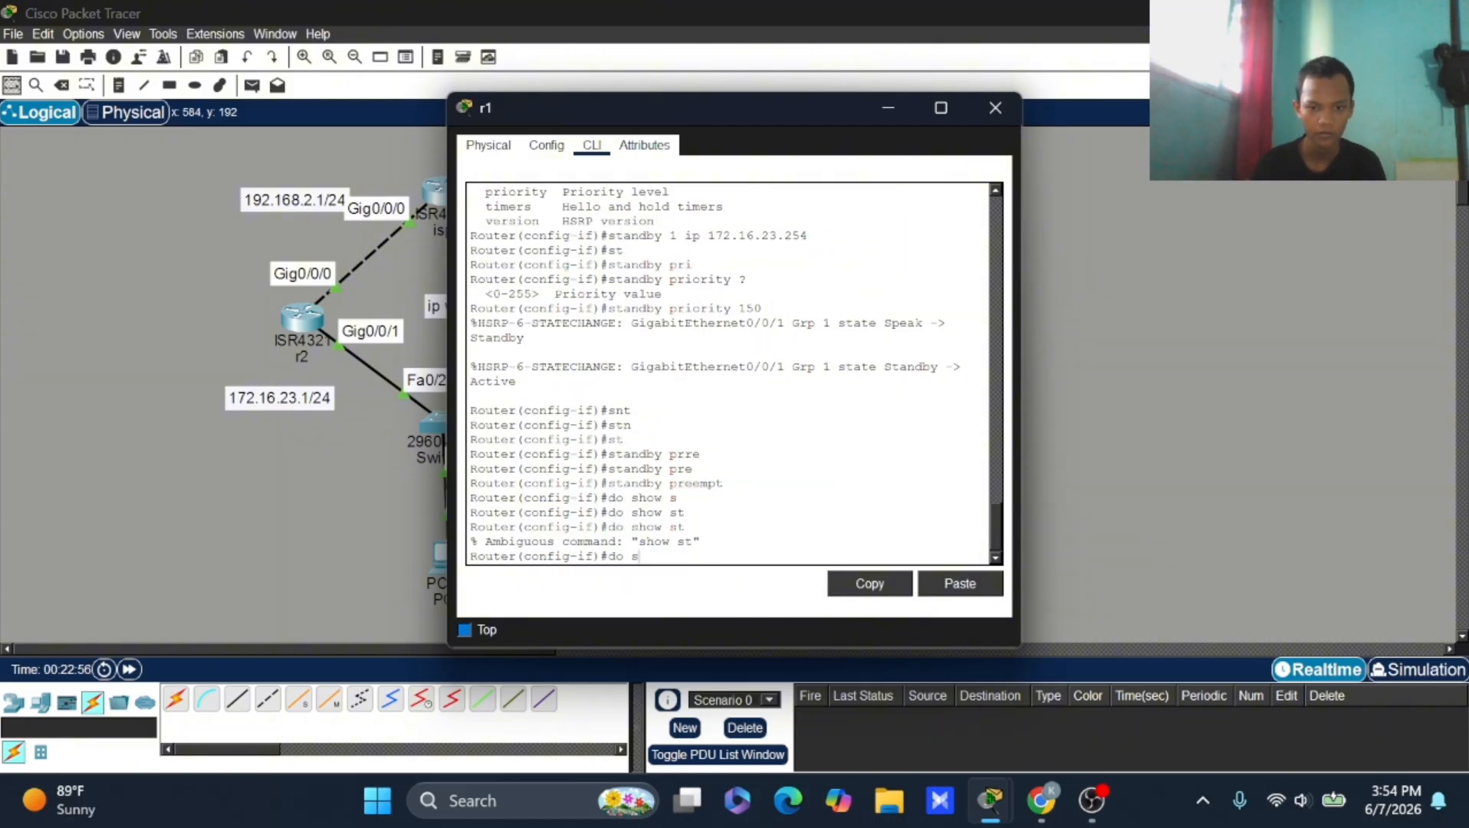
type("ho")
type("do sh")
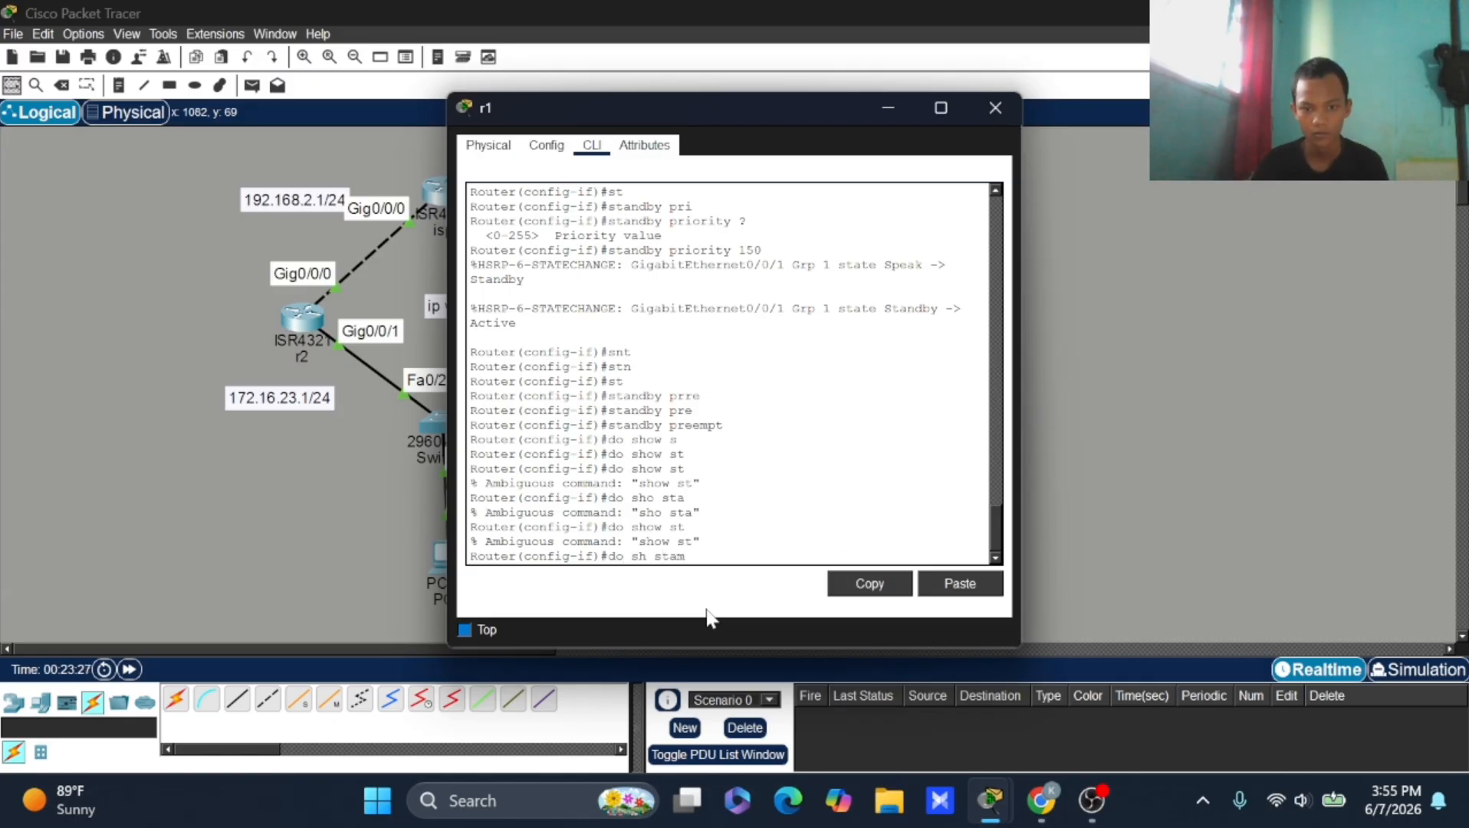
type(" stan")
key("Return")
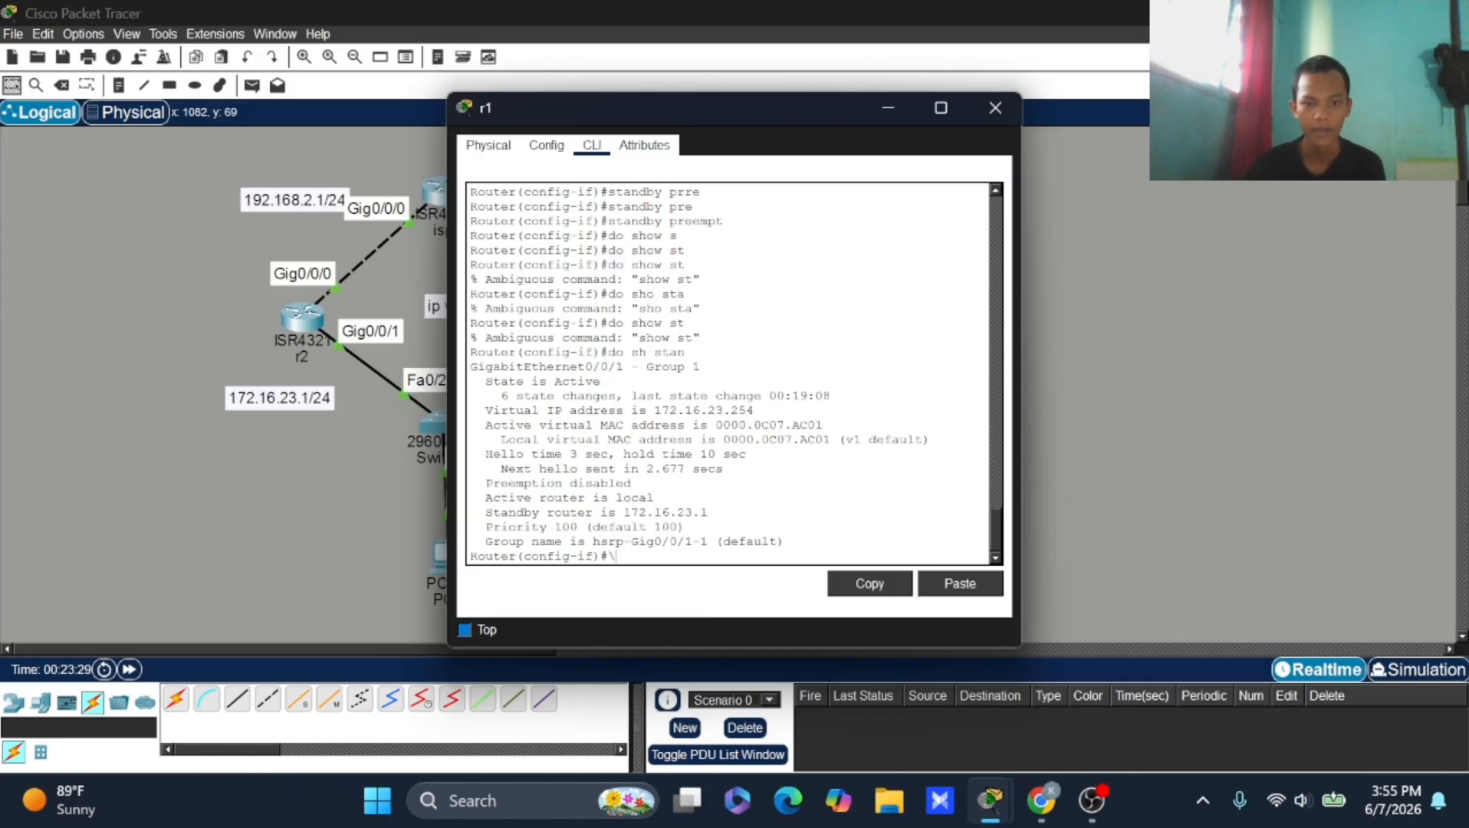
Step: Examine the interface, group and state lines in r1's standby output and close r1
mouse_move(701, 367)
left_mouse_down()
mouse_move(470, 352)
mouse_move(688, 352)
left_mouse_up()
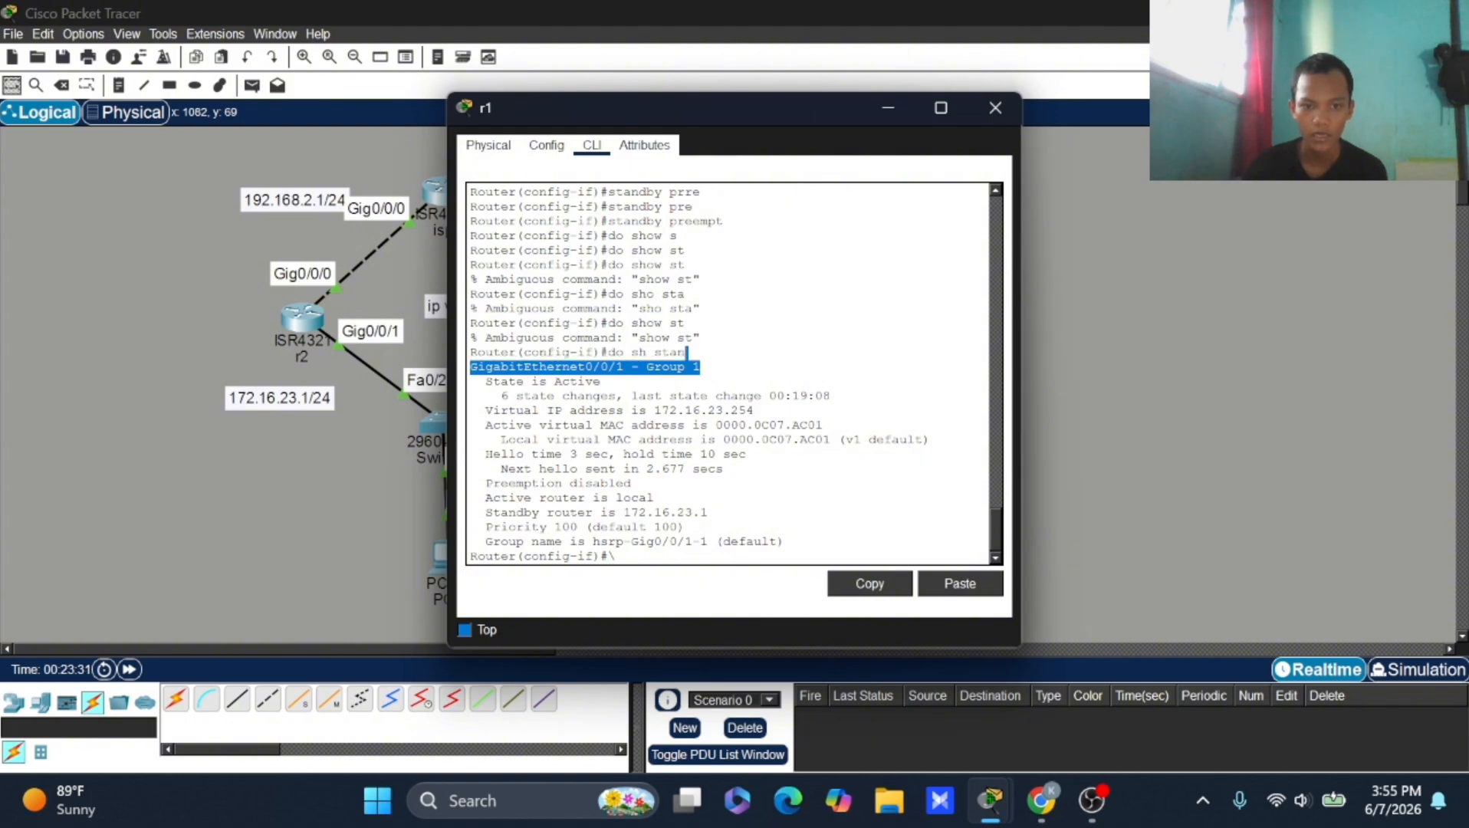
left_click_drag(478, 367, 486, 382)
left_click_drag(601, 382, 531, 382)
left_click(601, 382)
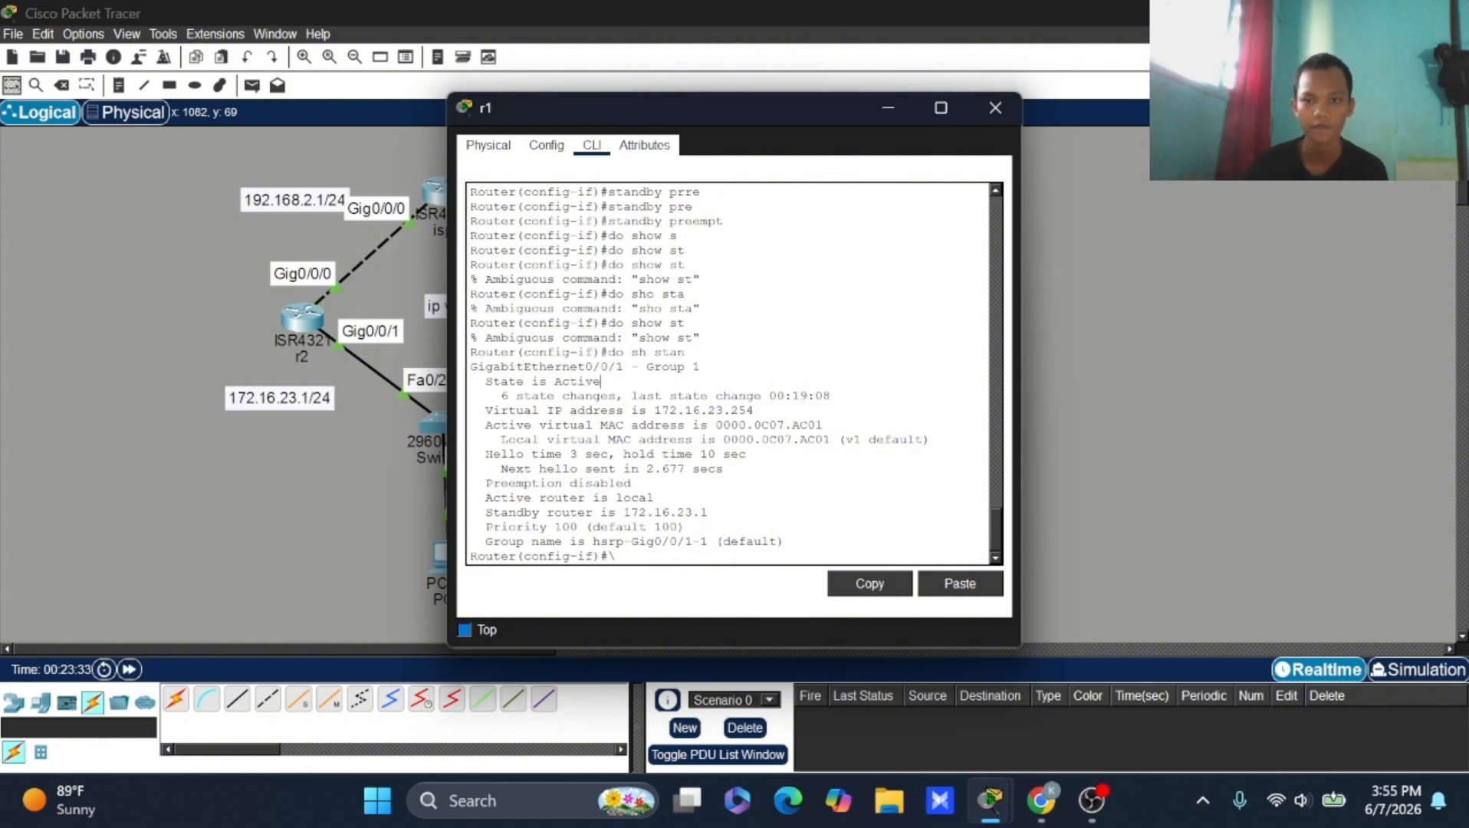
left_click(1012, 107)
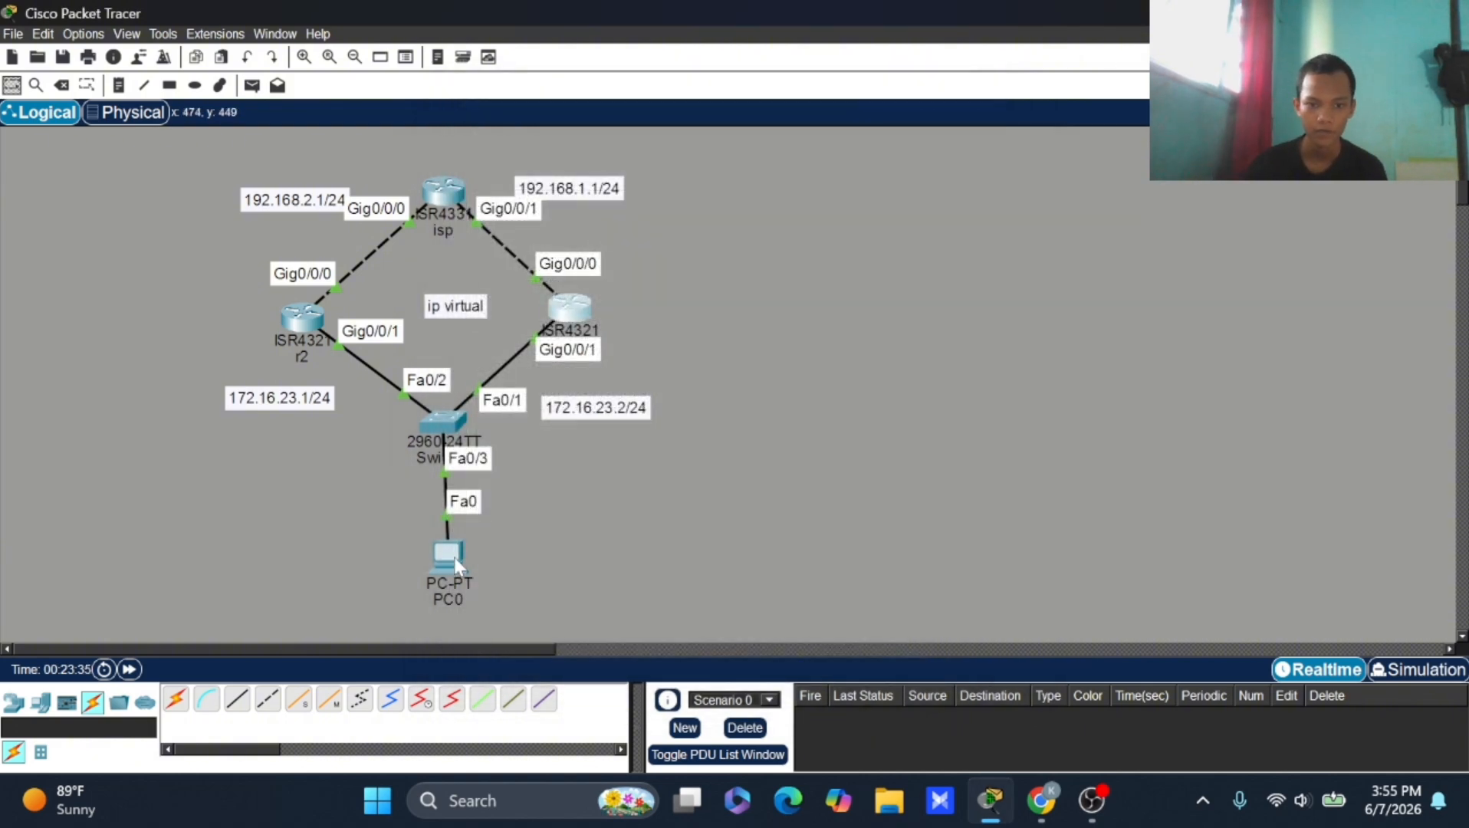
Step: Copy the address 172.16.23.2, without its prefix length, from the topology label beside r1
double_click(551, 413)
key("shift+Right")
key("shift+Right")
key("shift+Right")
key("shift+Right")
key("shift+Right")
key("shift+Right")
key("shift+Right")
key("shift+Right")
key("shift+Right")
key("shift+Right")
key("shift+Right")
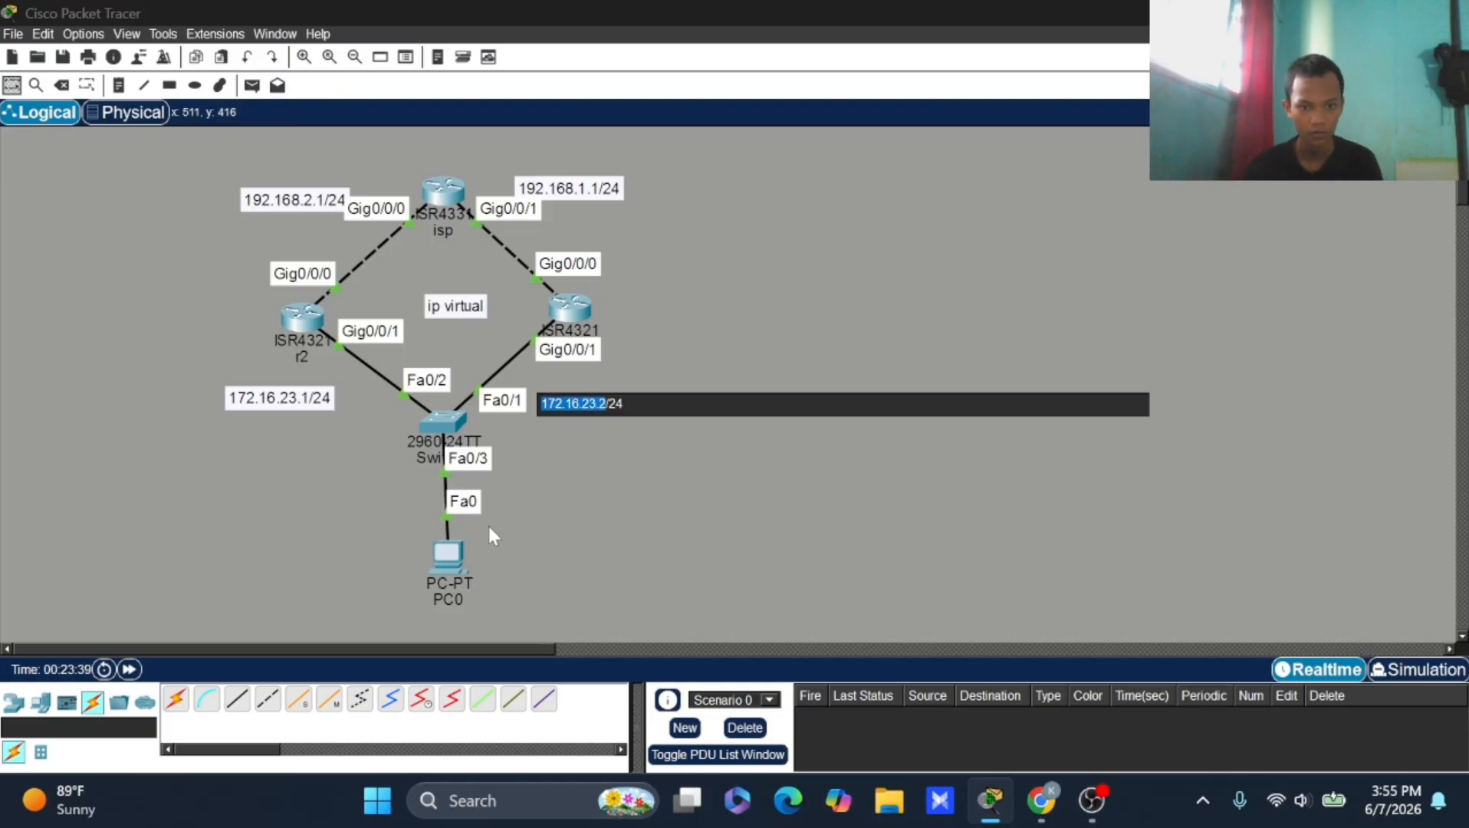
Step: Open PC0's IP configuration, paste the copied address as its IPv4 address and change it to 172.16.23.10
left_click(448, 553)
left_click(604, 146)
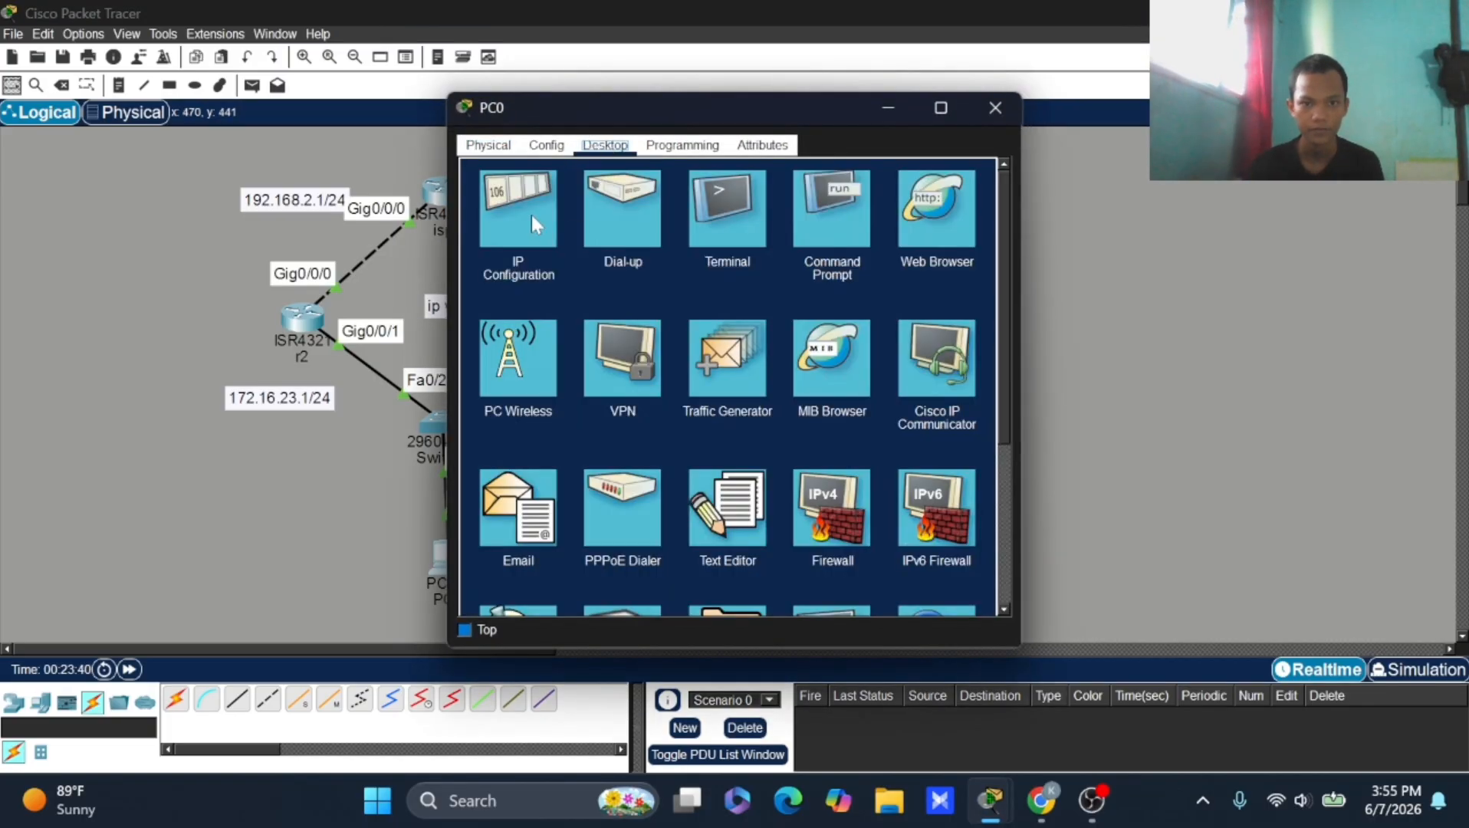
left_click(529, 212)
left_click(766, 268)
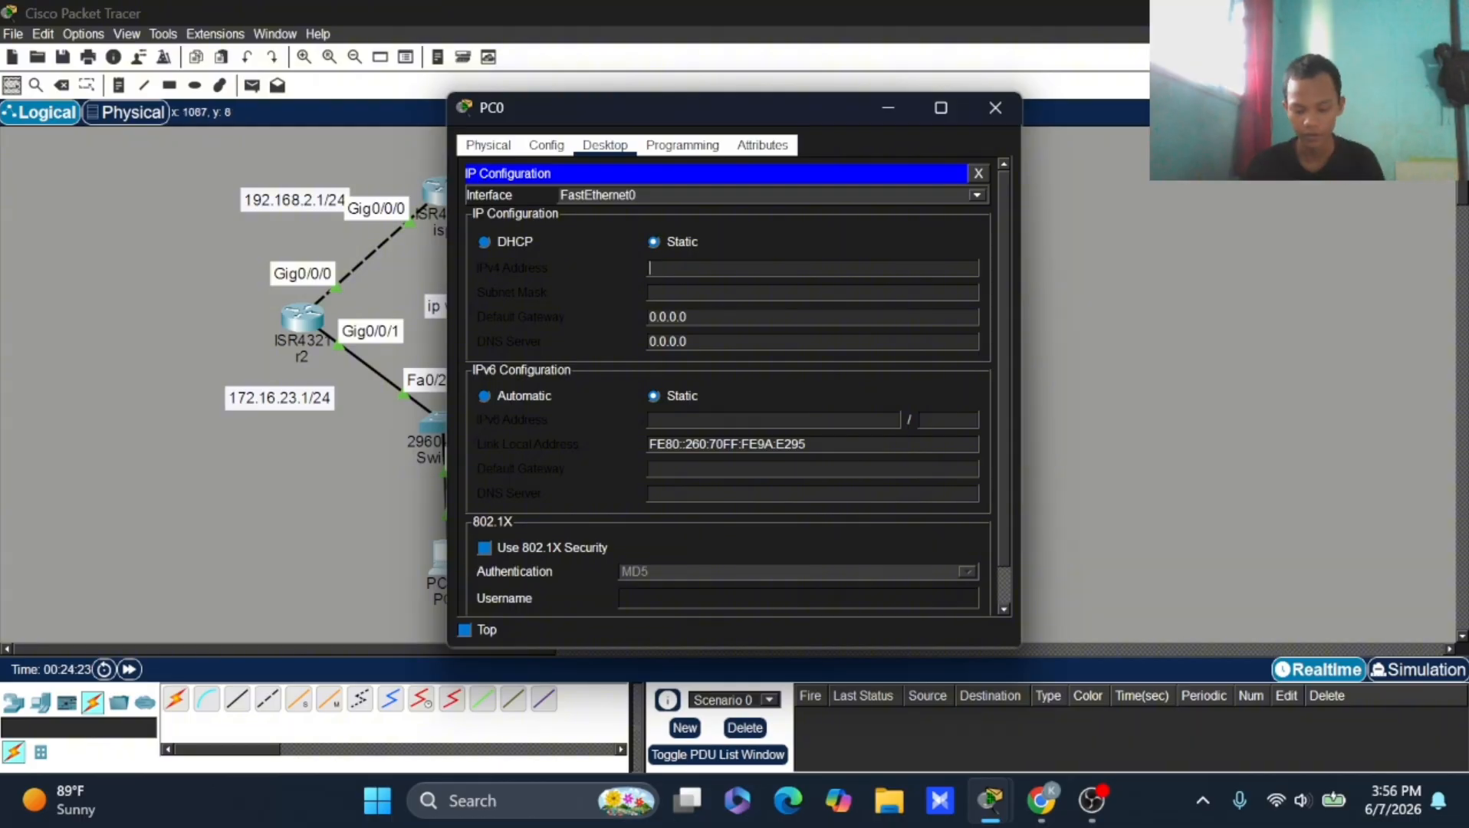
right_click(753, 288)
left_click(741, 268)
right_click(741, 268)
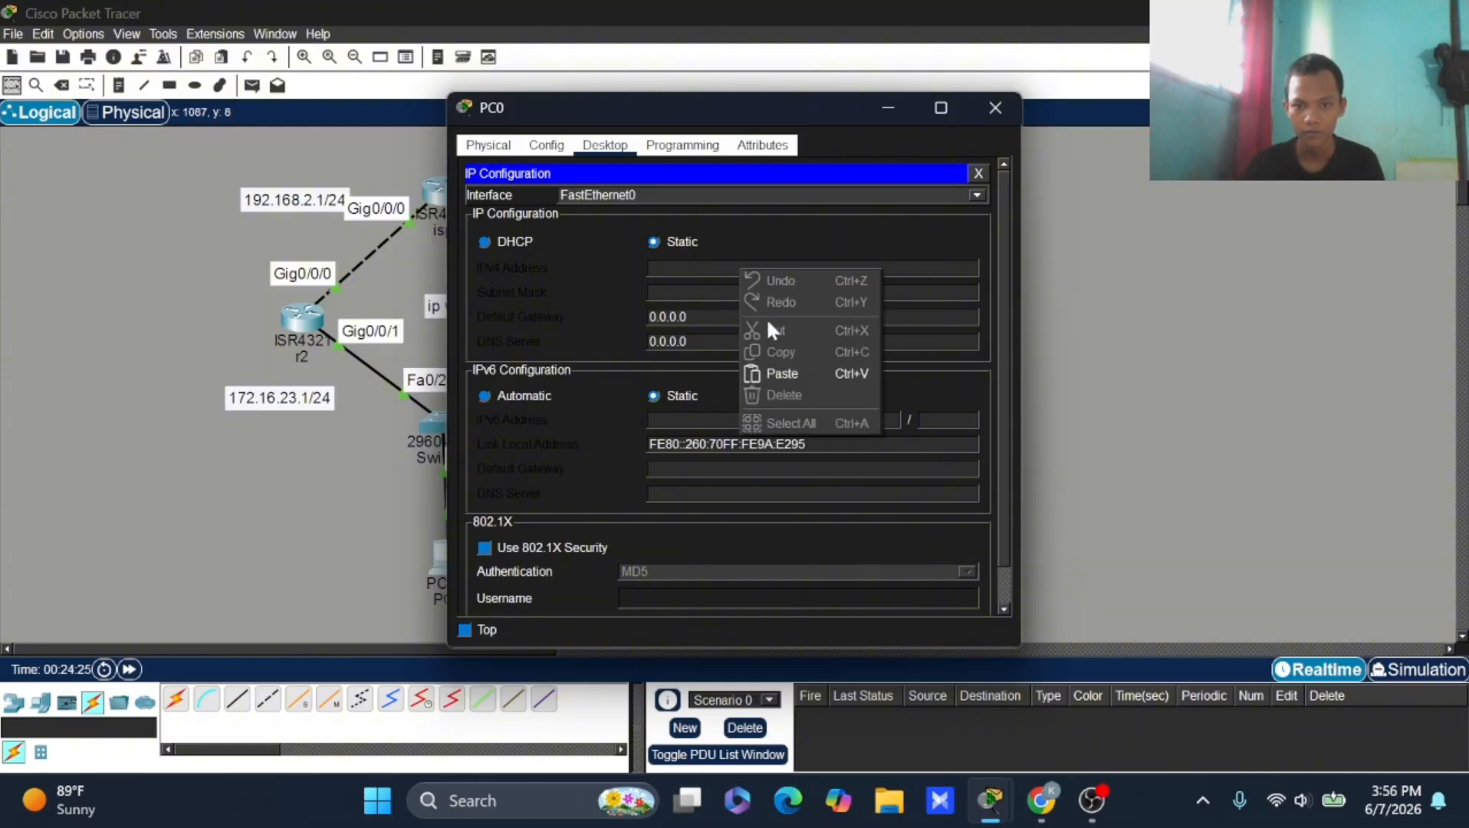
left_click(779, 373)
key("BackSpace")
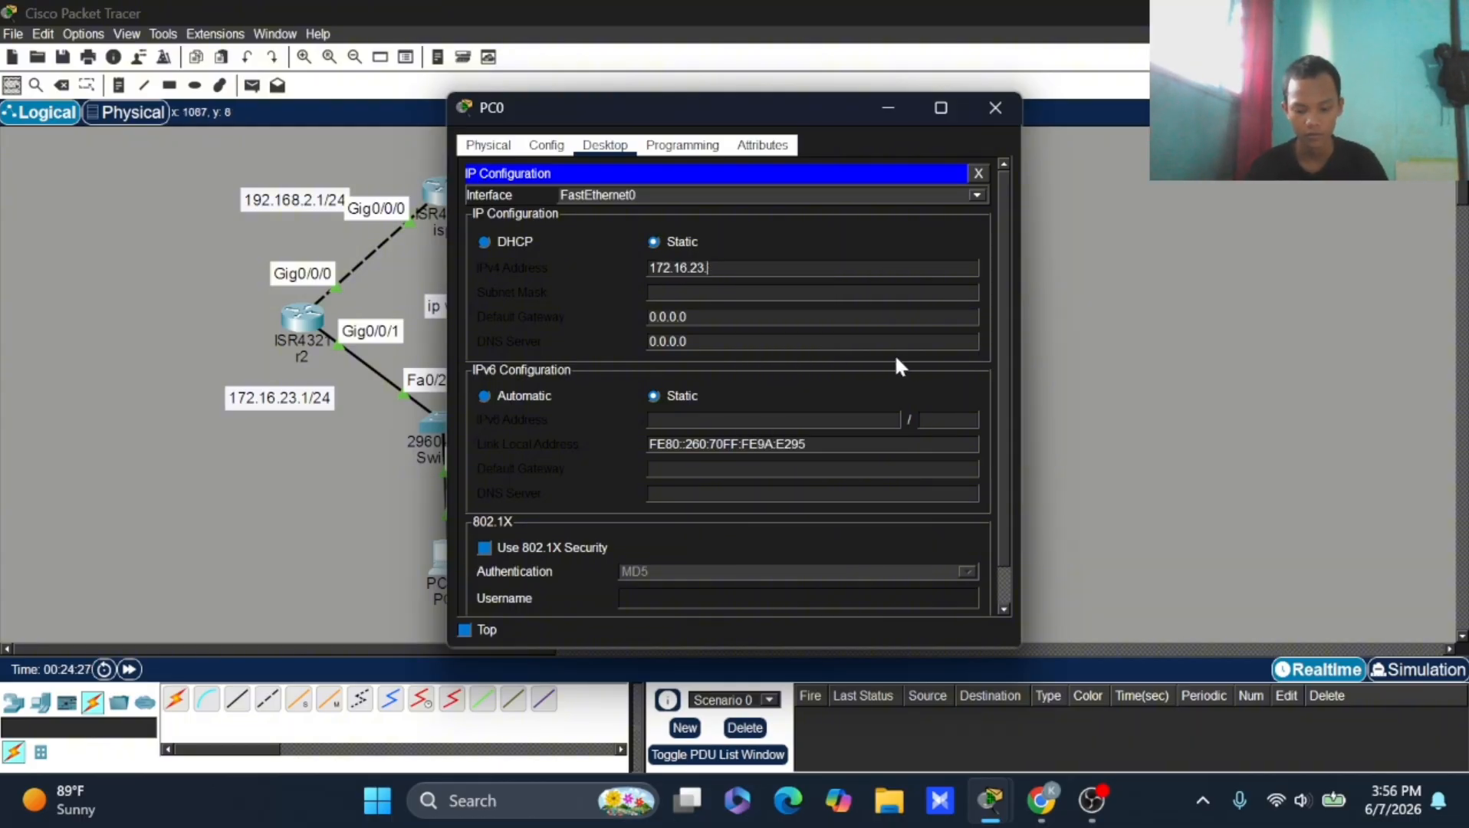
type("10")
Step: Set PC0's subnet mask to 255.255.255.0 and default gateway to 172.16.23.254, and close PC0
left_click(875, 298)
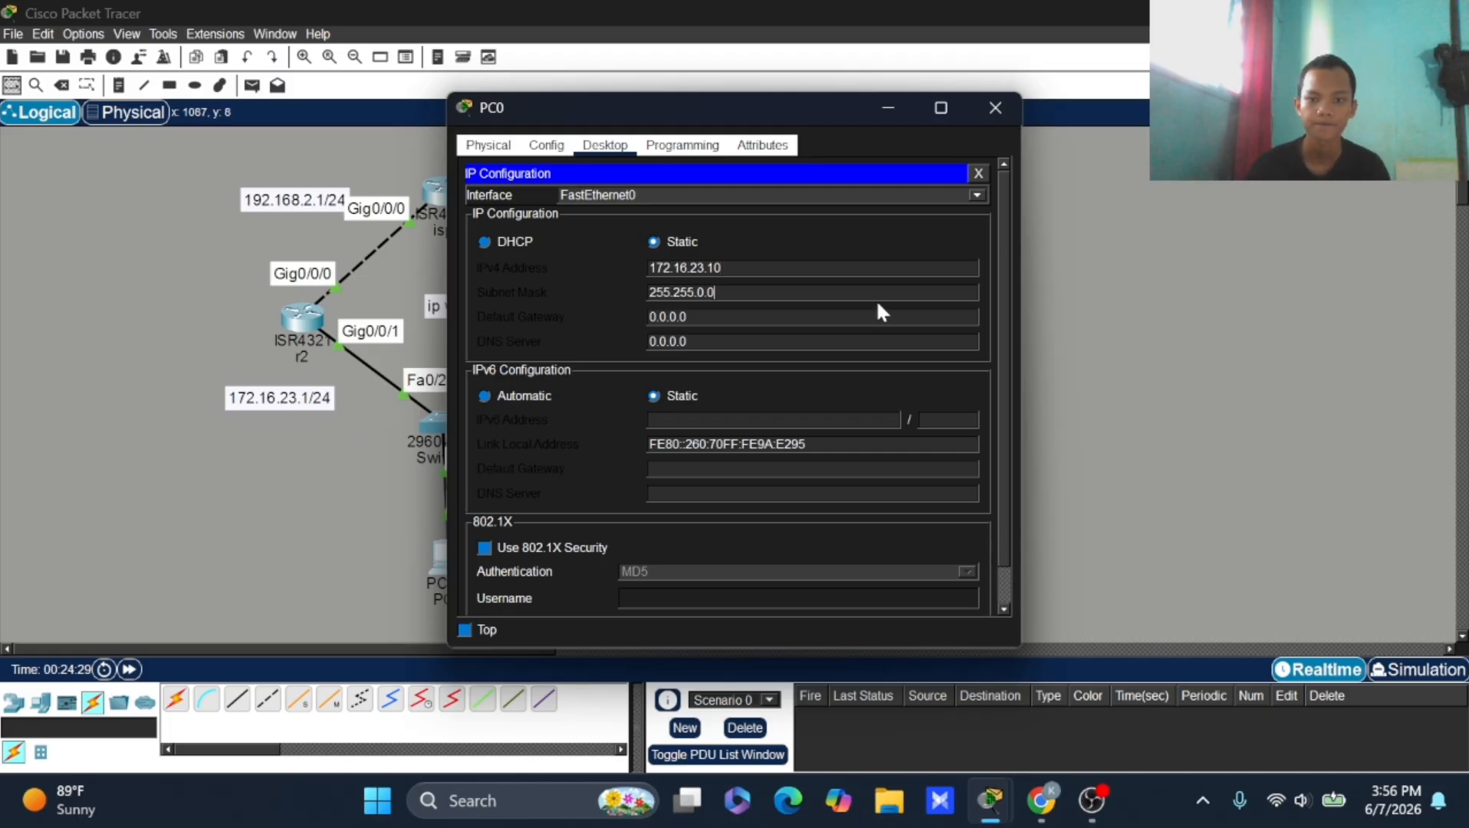
key("BackSpace")
key("BackSpace")
key("BackSpace")
type("255.")
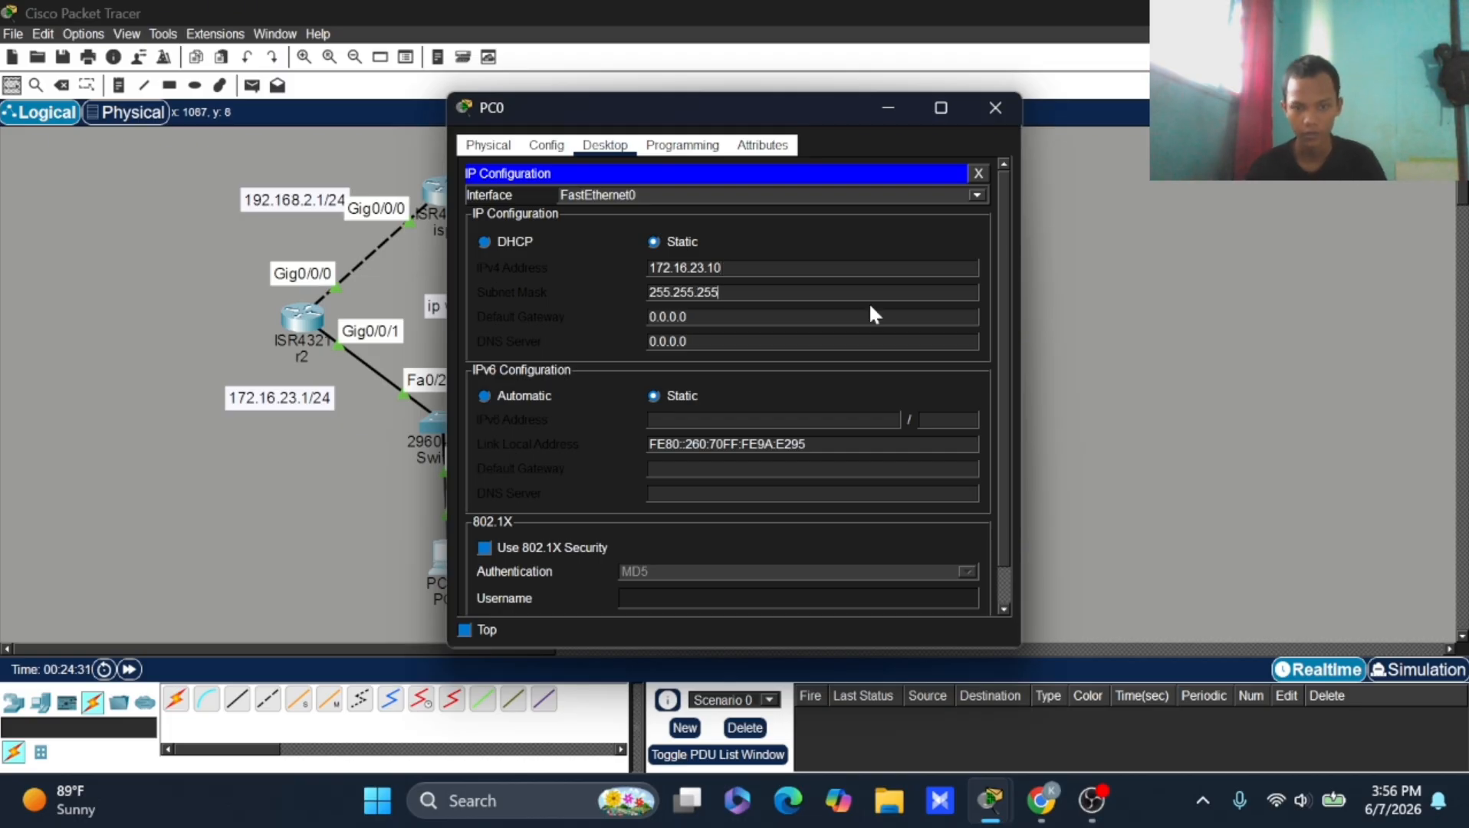
type("0")
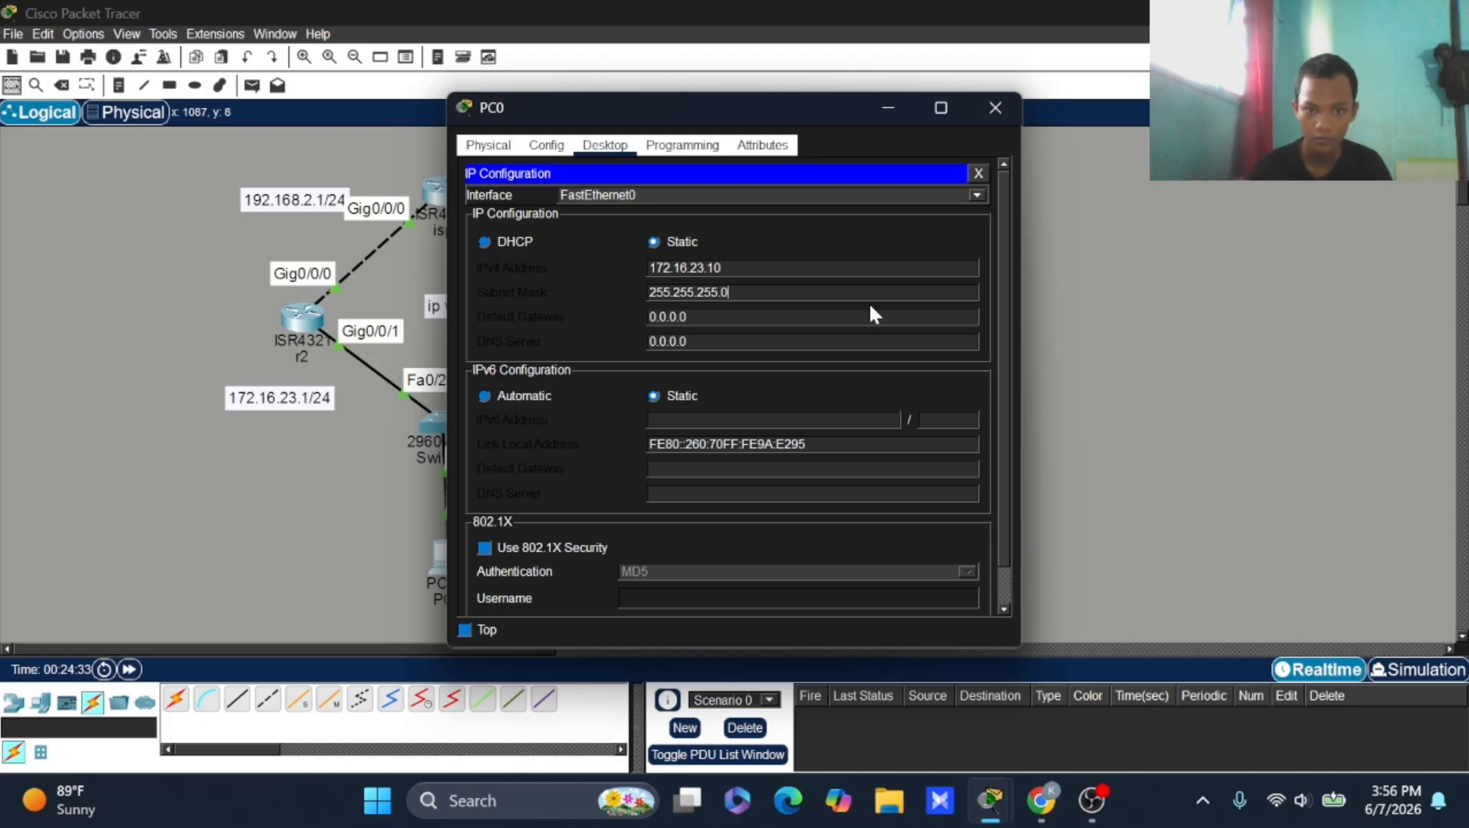
key("Tab")
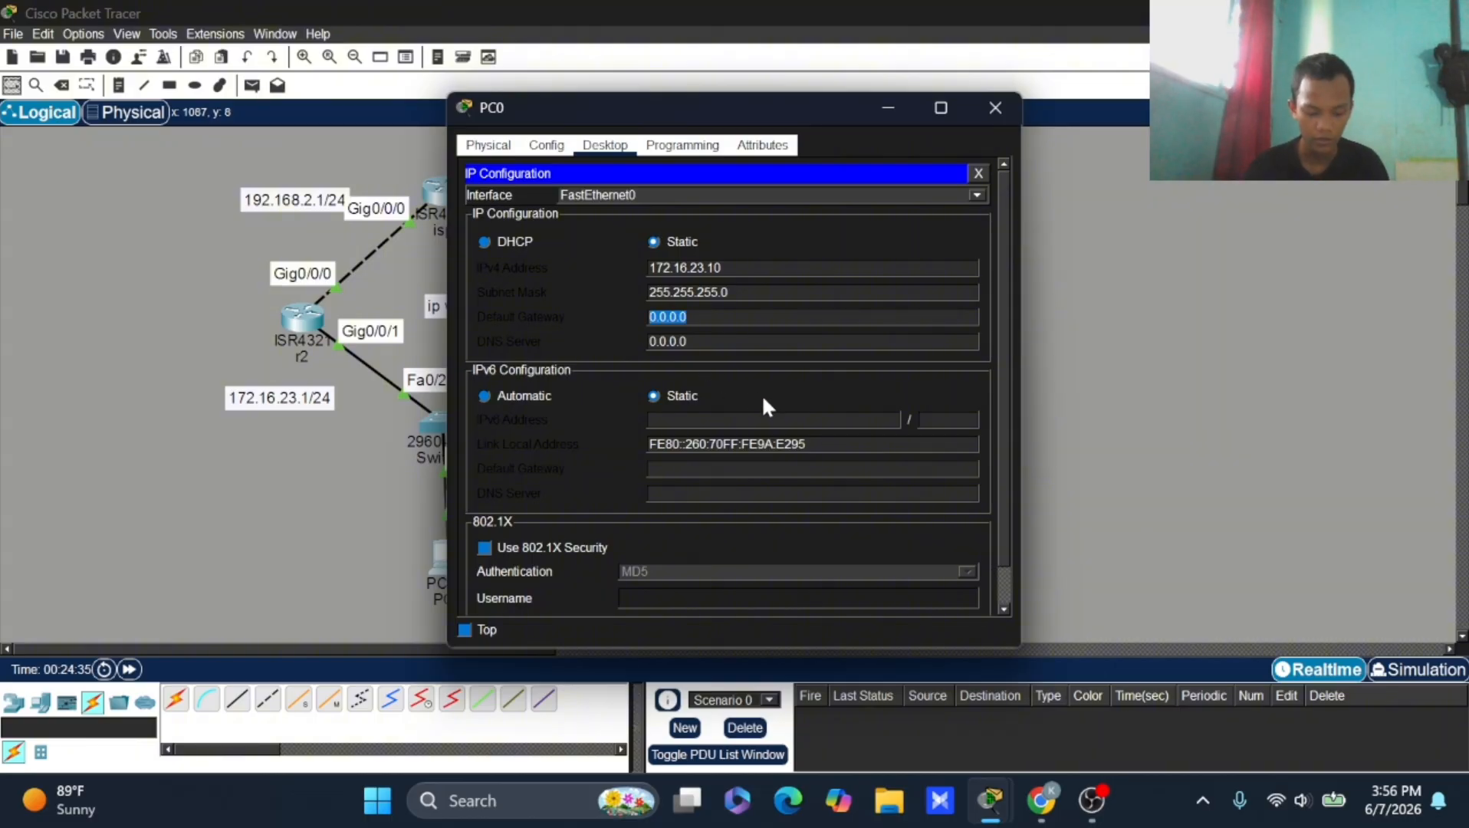
type("172.16.23.254")
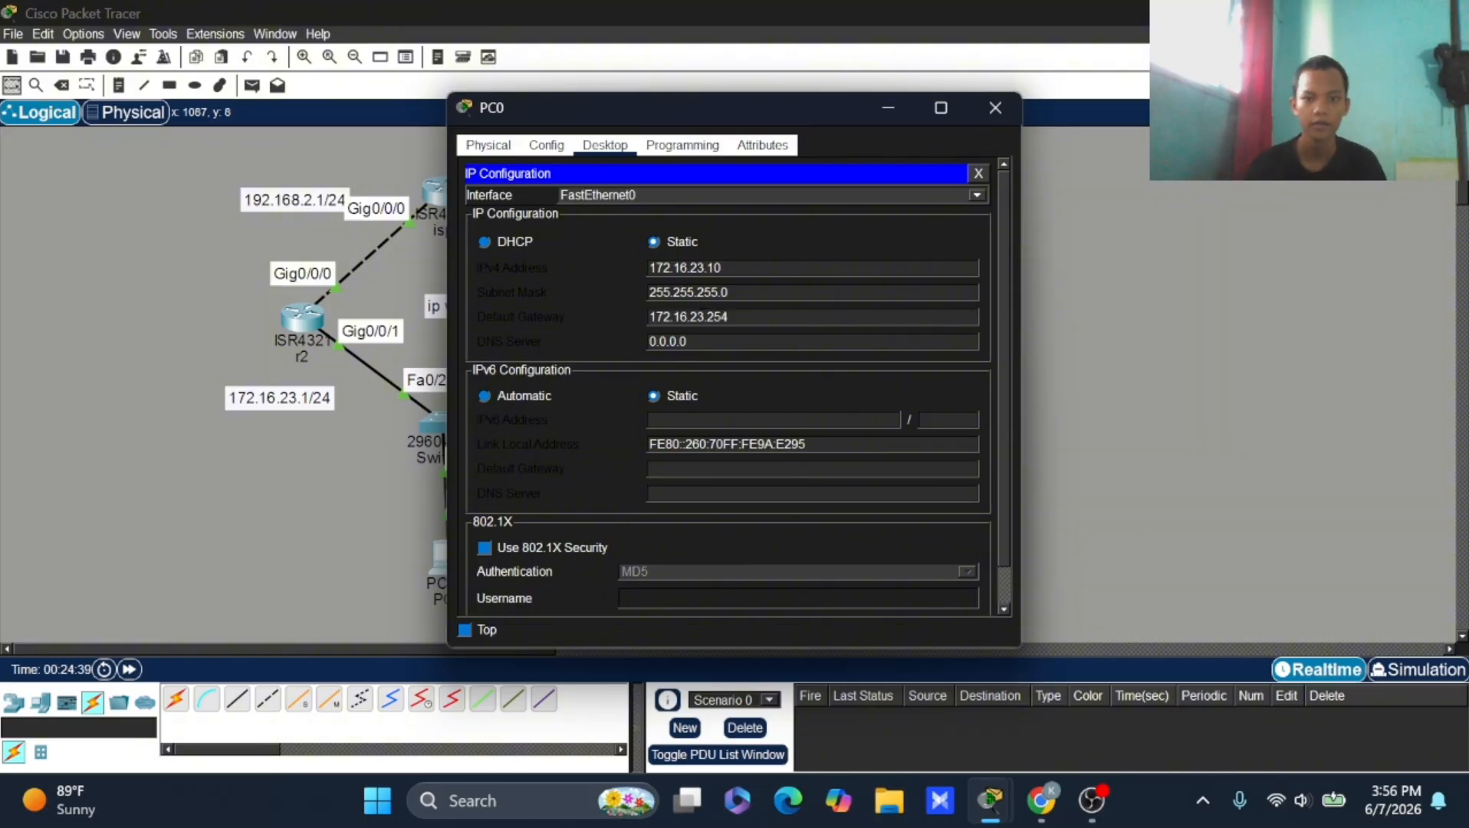
left_click(996, 109)
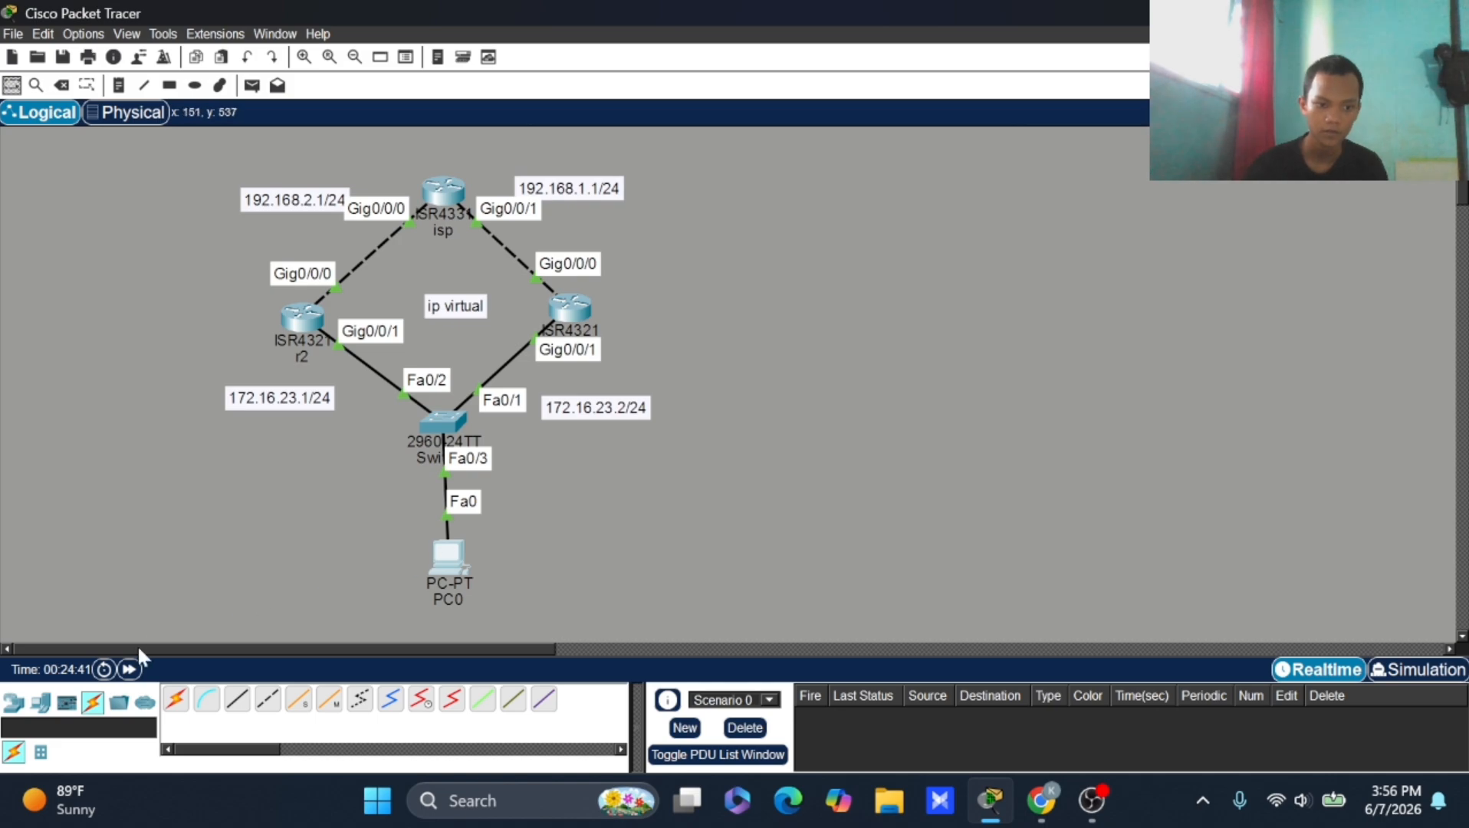
Step: Reopen PC0, move its window clear of the topology and switch from IP configuration to the command prompt
left_click(449, 558)
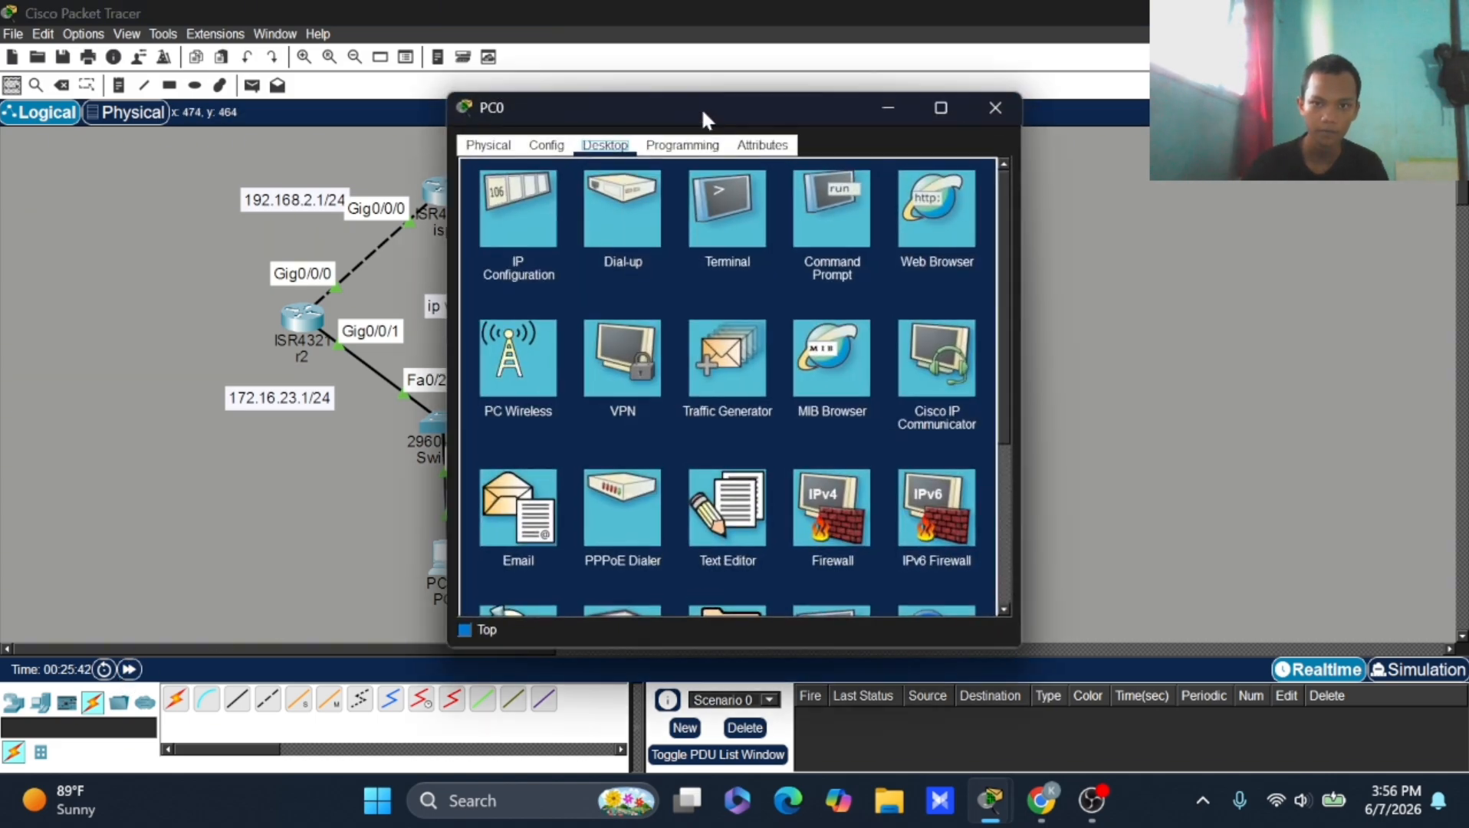
left_click_drag(701, 114, 994, 98)
left_click(825, 181)
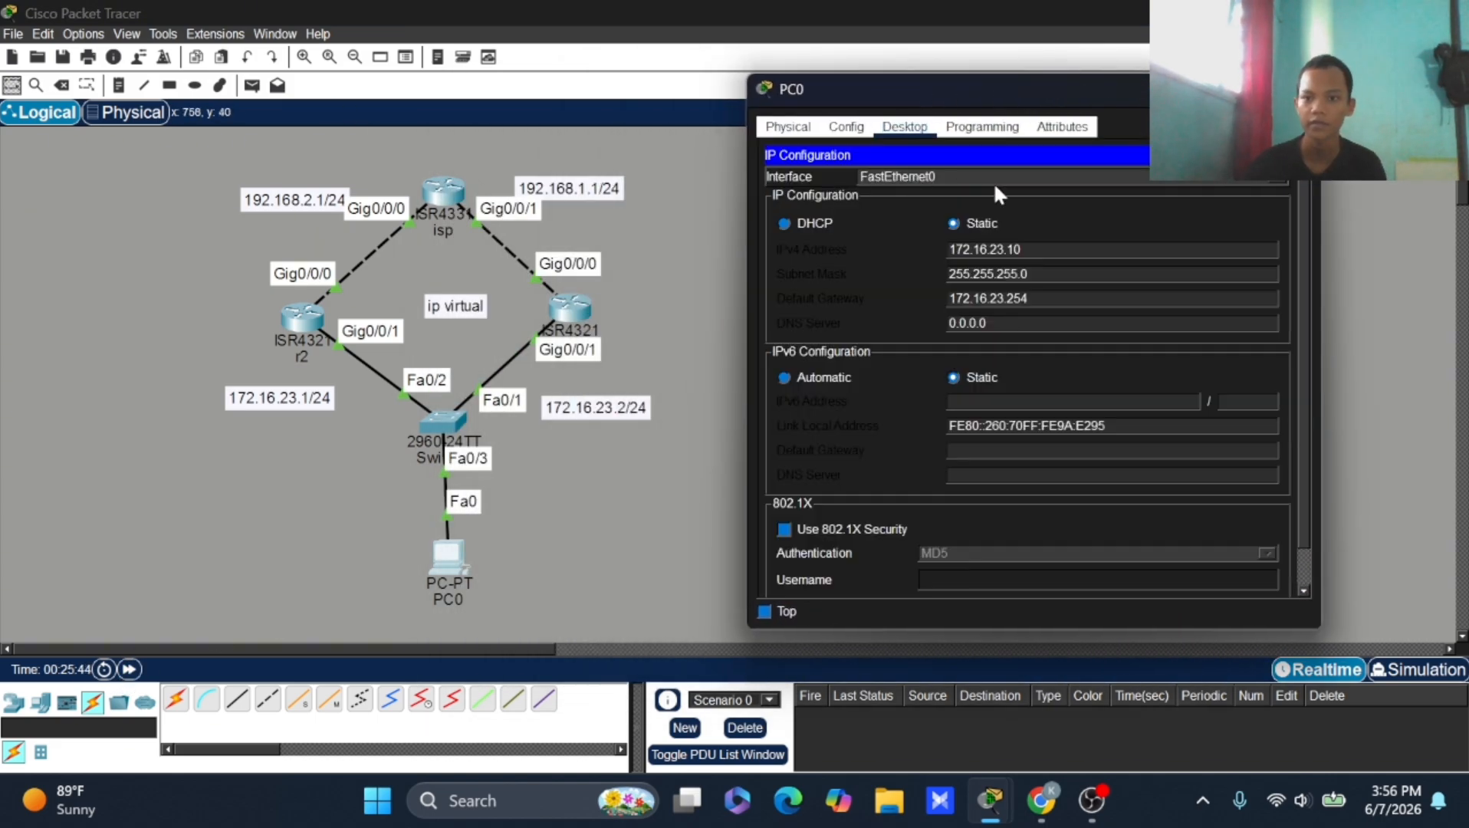
left_click(1285, 155)
left_click(1165, 203)
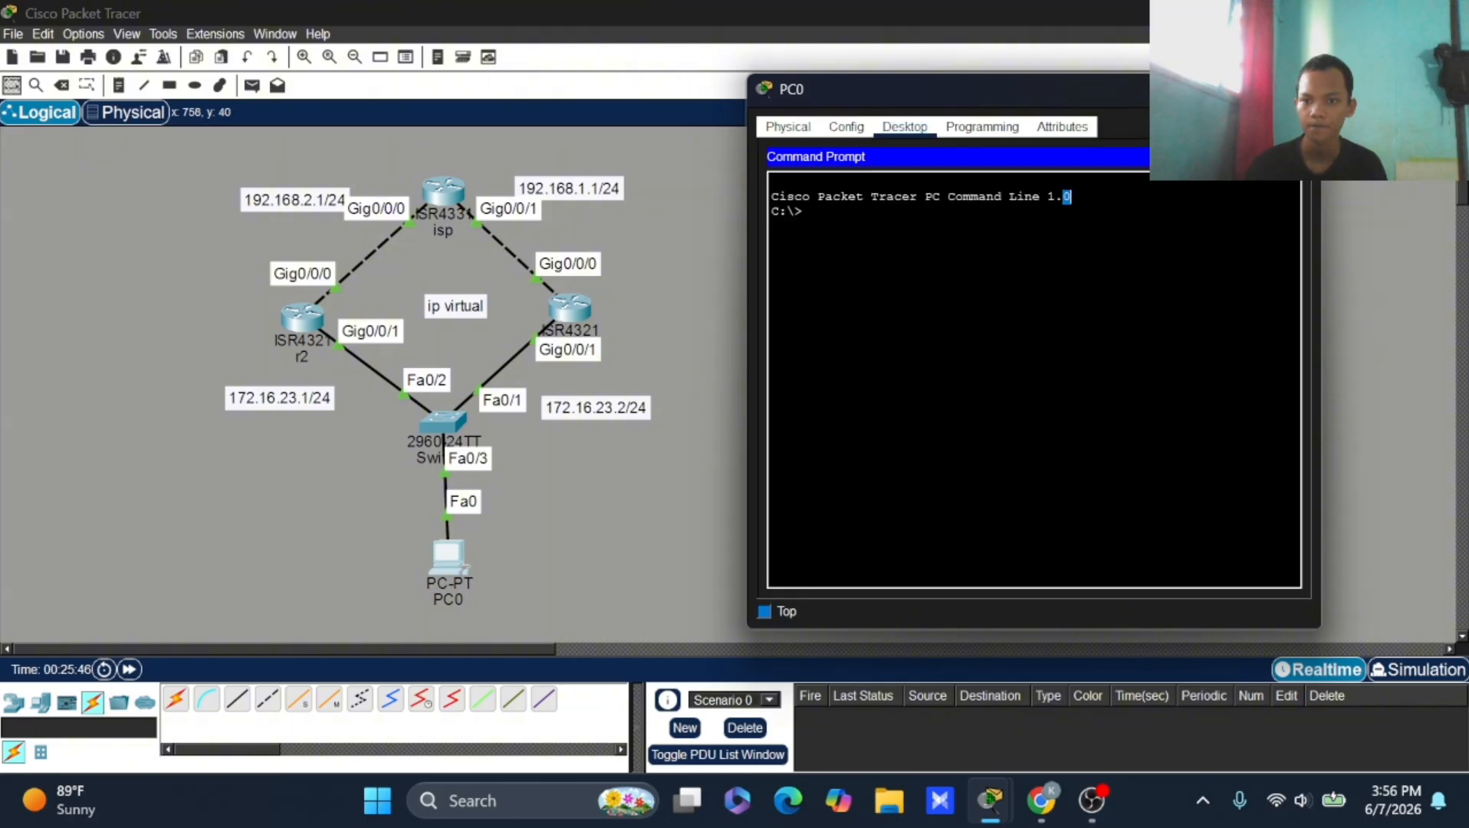
Step: Ping the isp router's address 192.168.1.1 from PC0
type("pi")
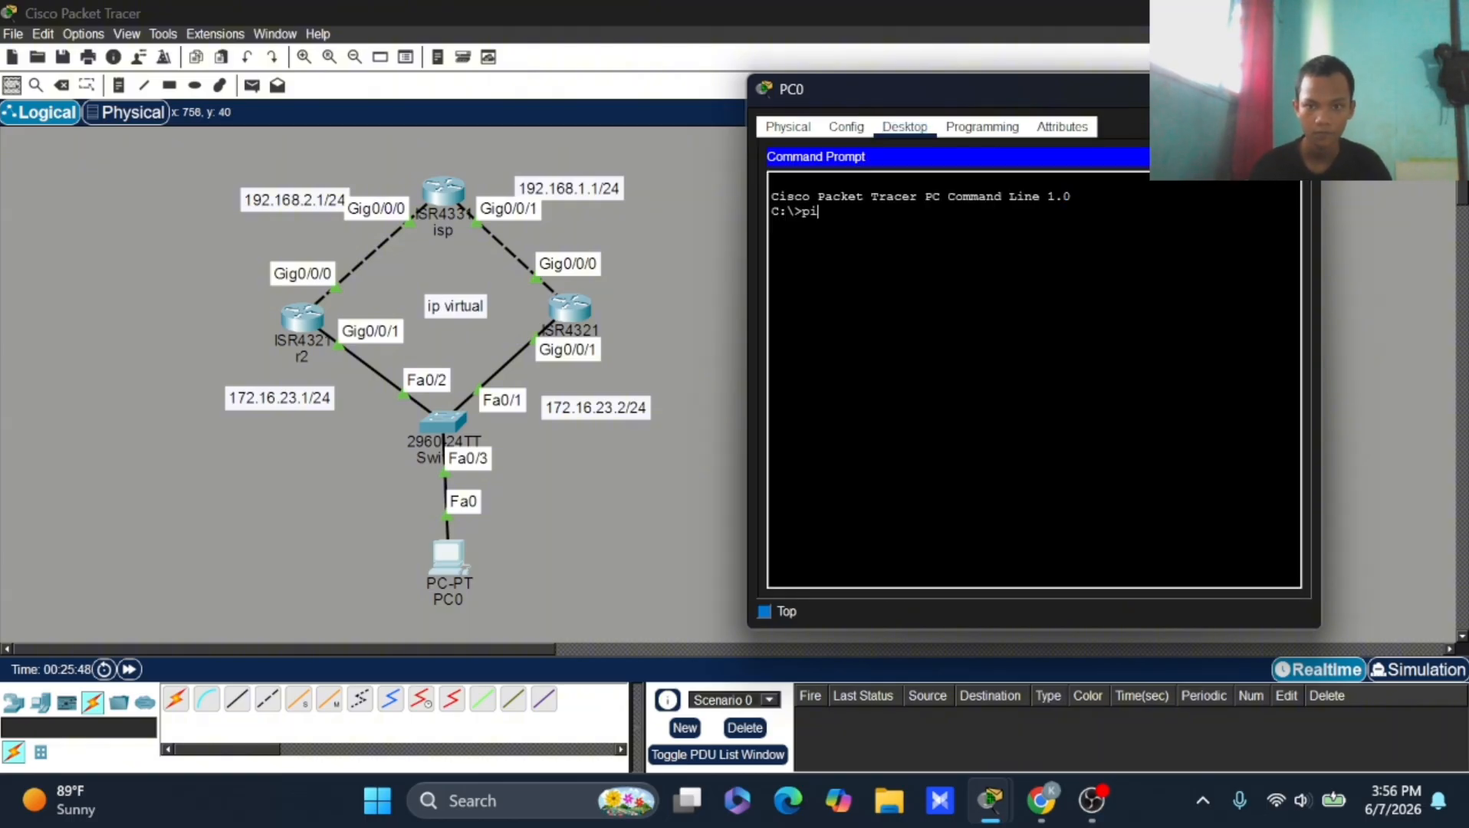
type("ng 19")
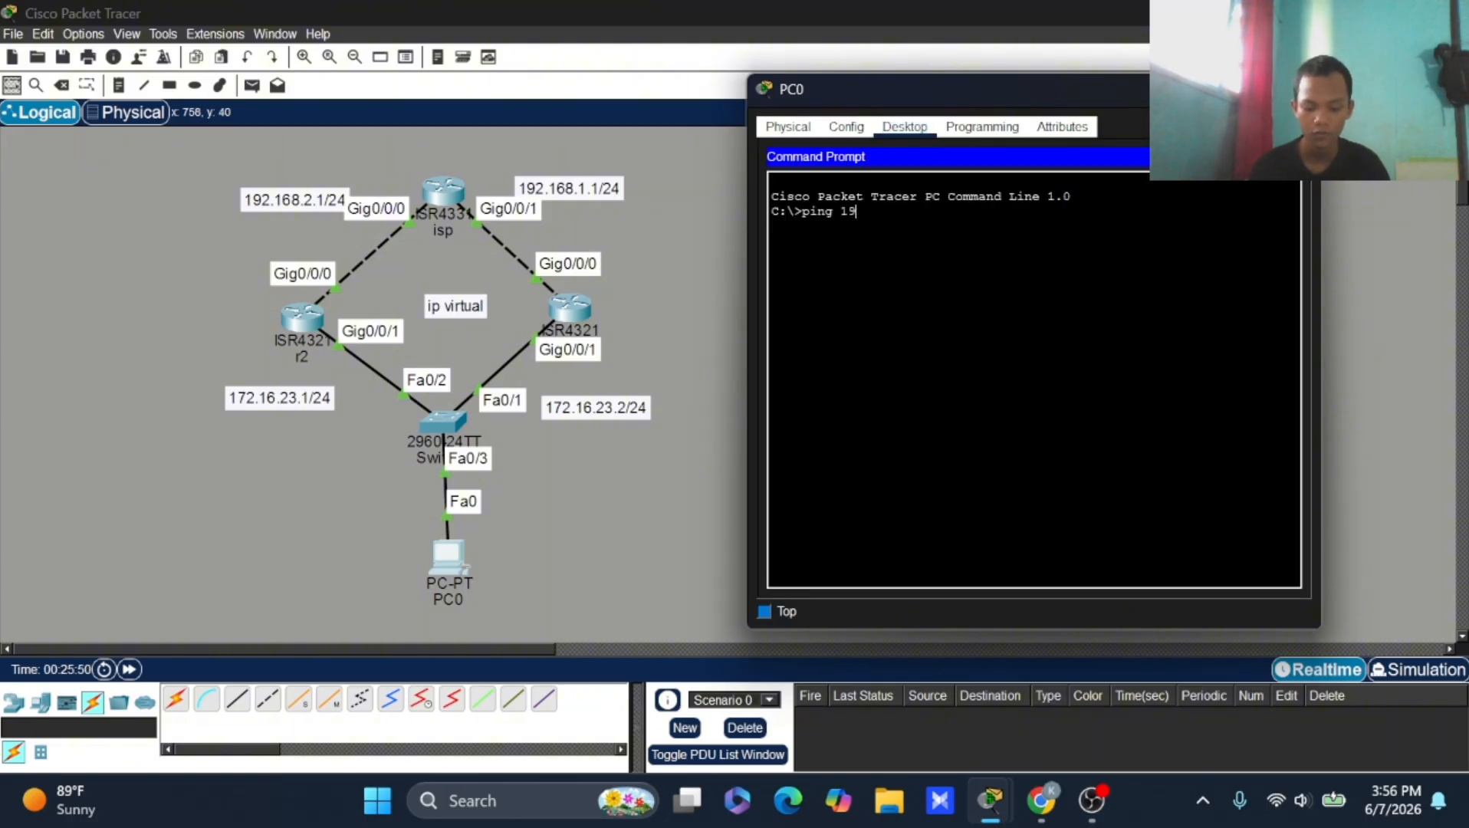
type("2.168")
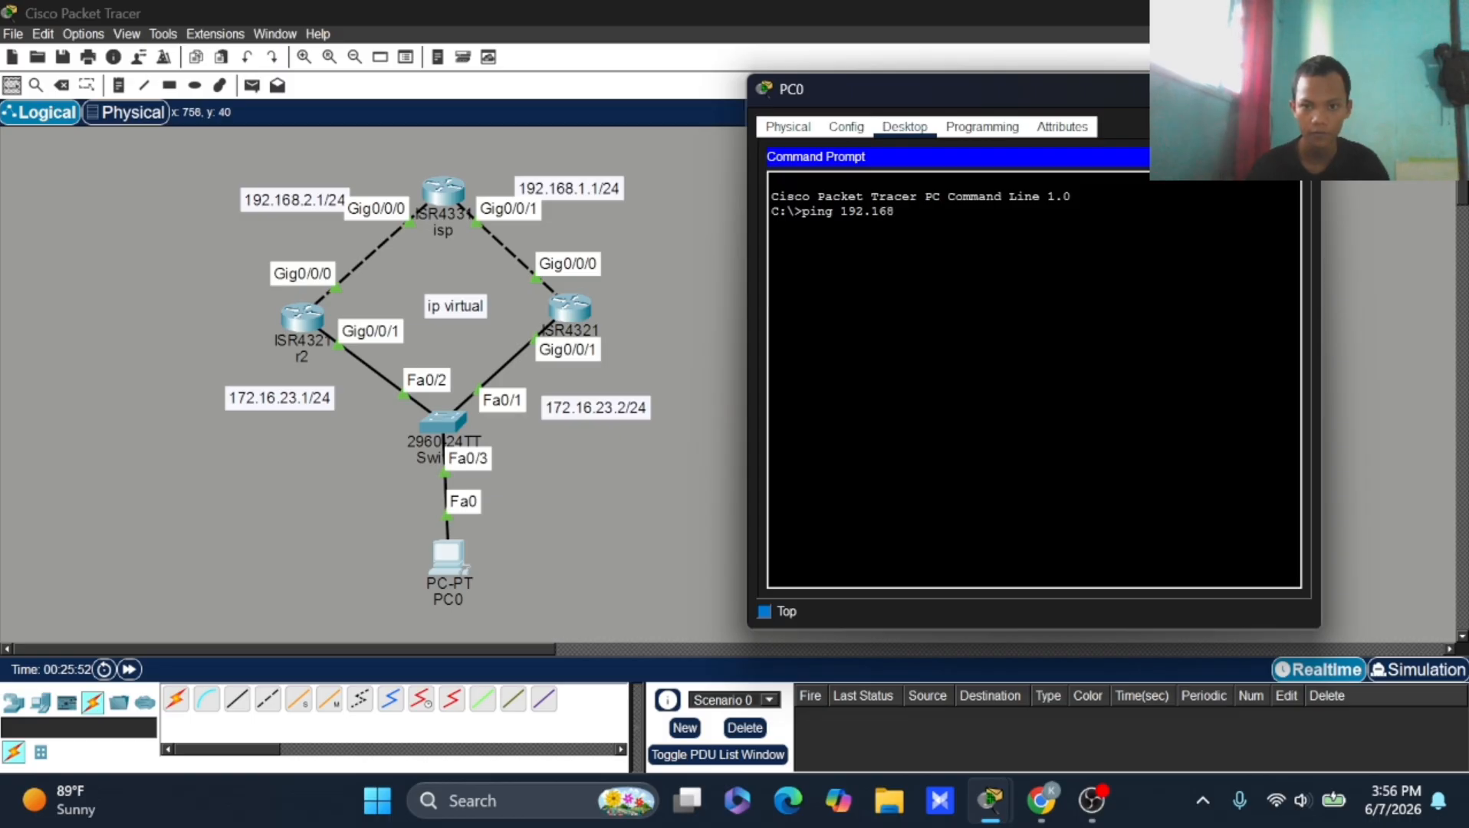
type(".1.1")
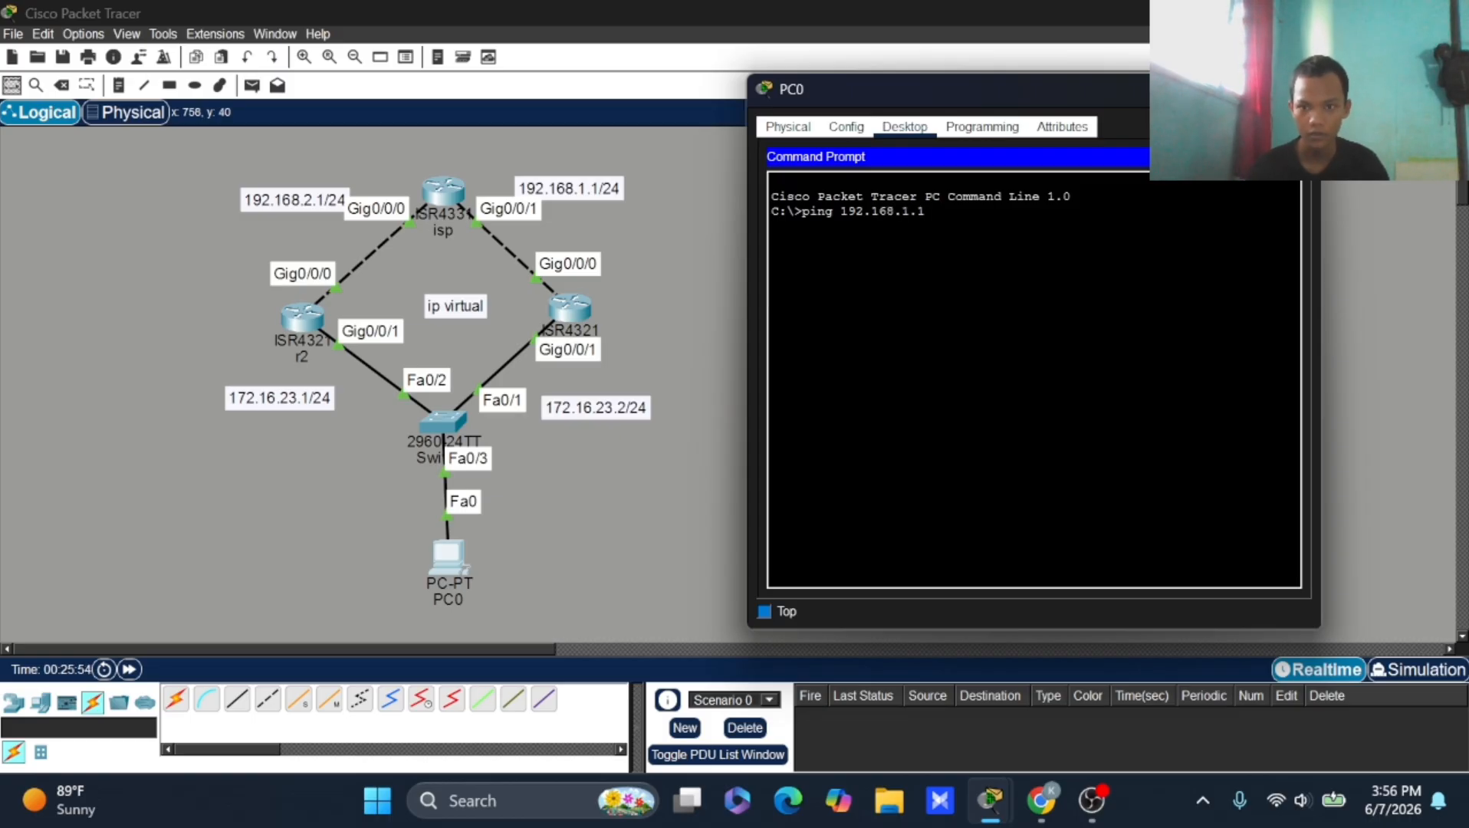
key("Return")
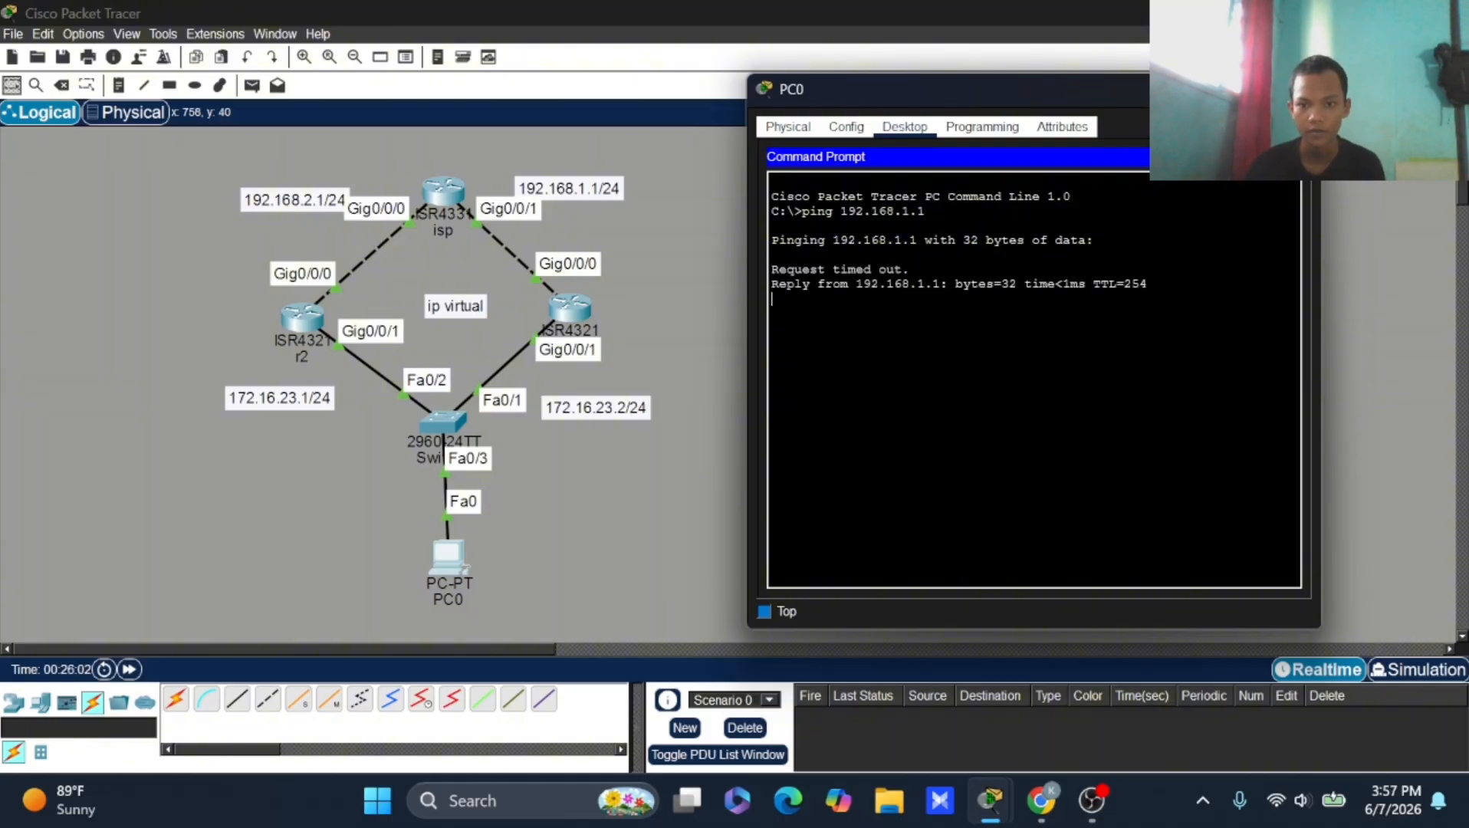
Step: Examine the ping replies and statistics in PC0's command prompt and close PC0
left_click_drag(778, 284, 918, 284)
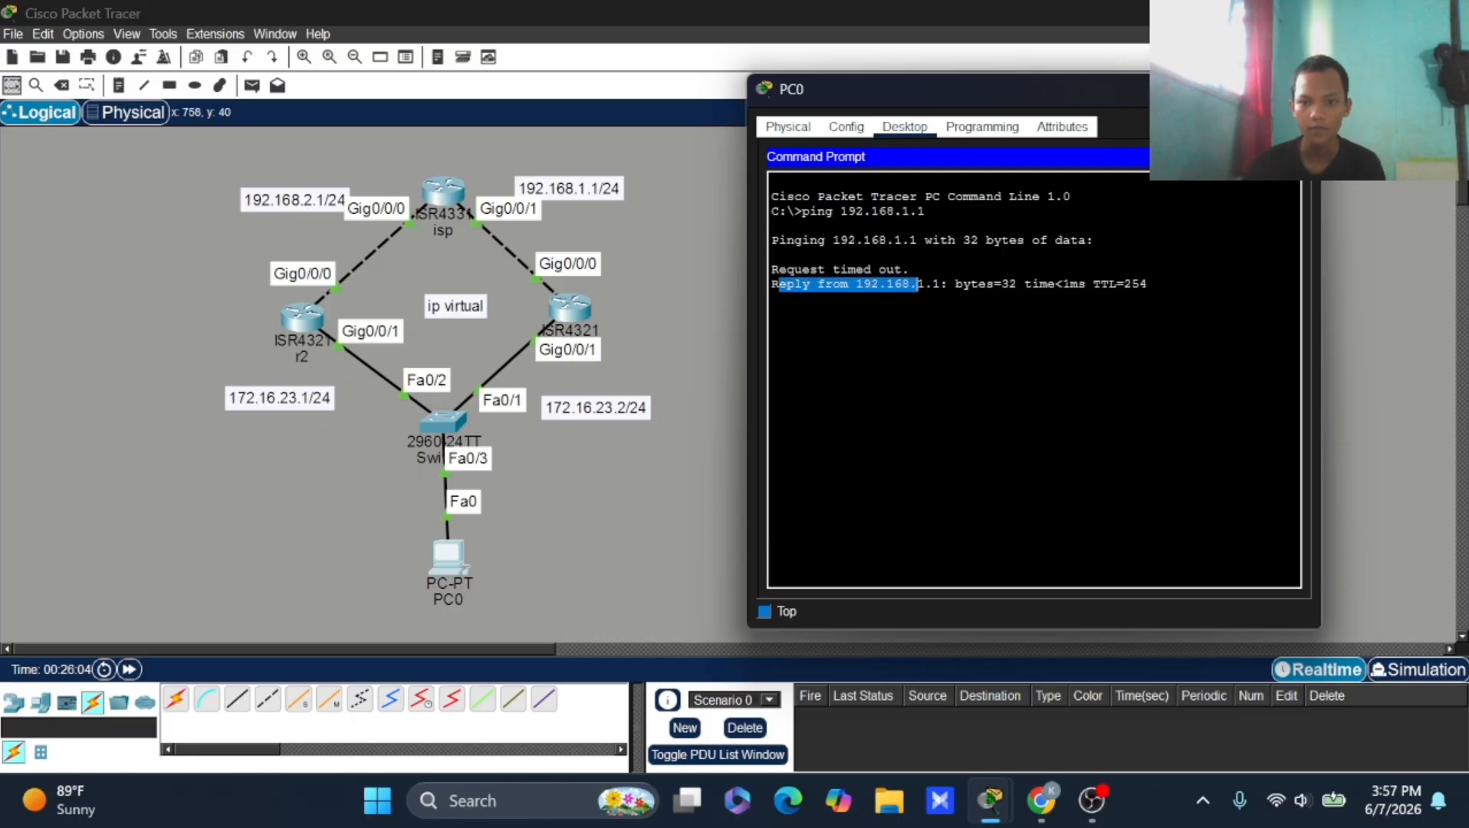
left_click(702, 330)
left_click_drag(462, 204, 450, 194)
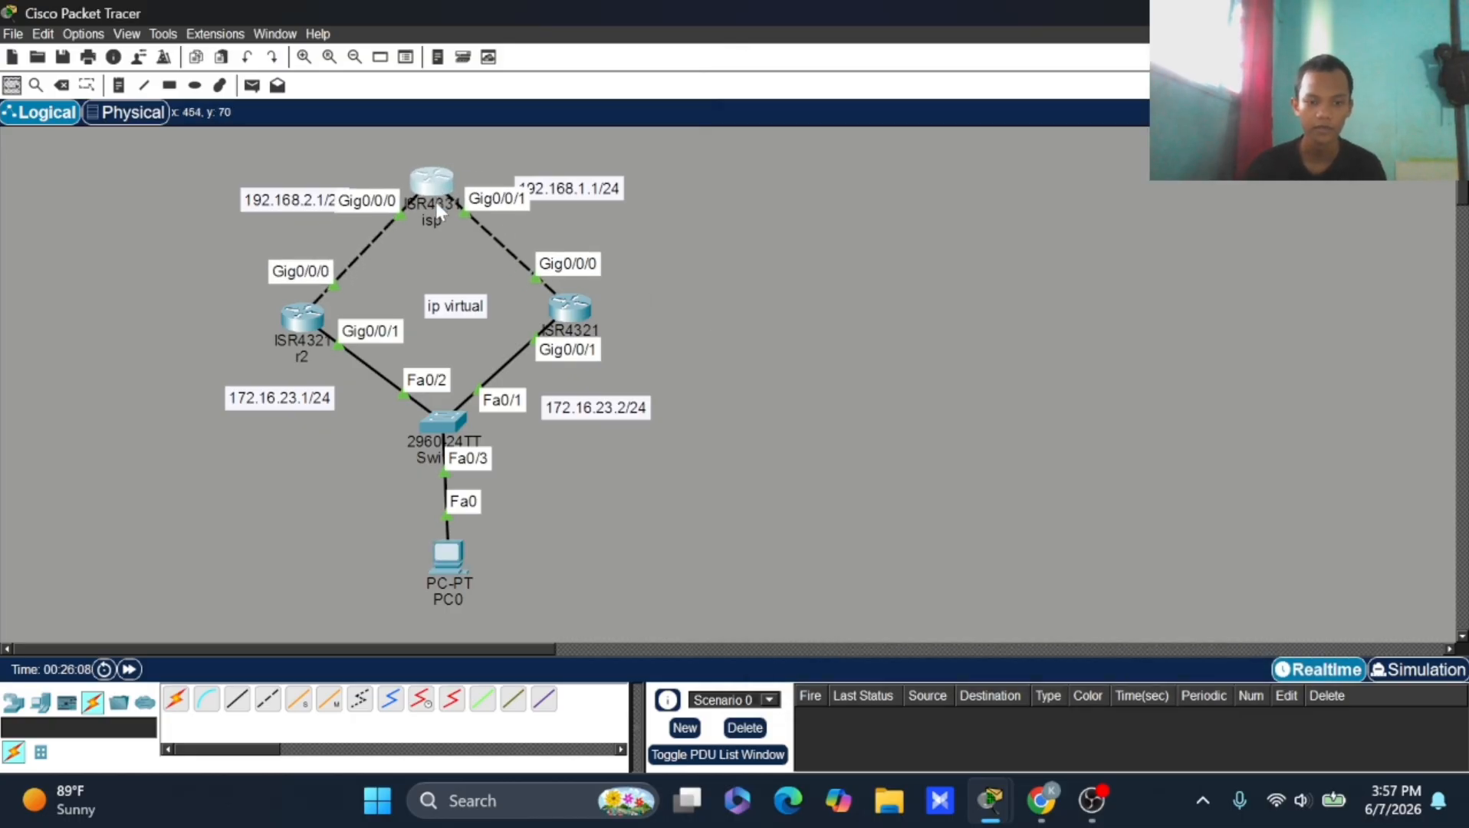
left_click(447, 550)
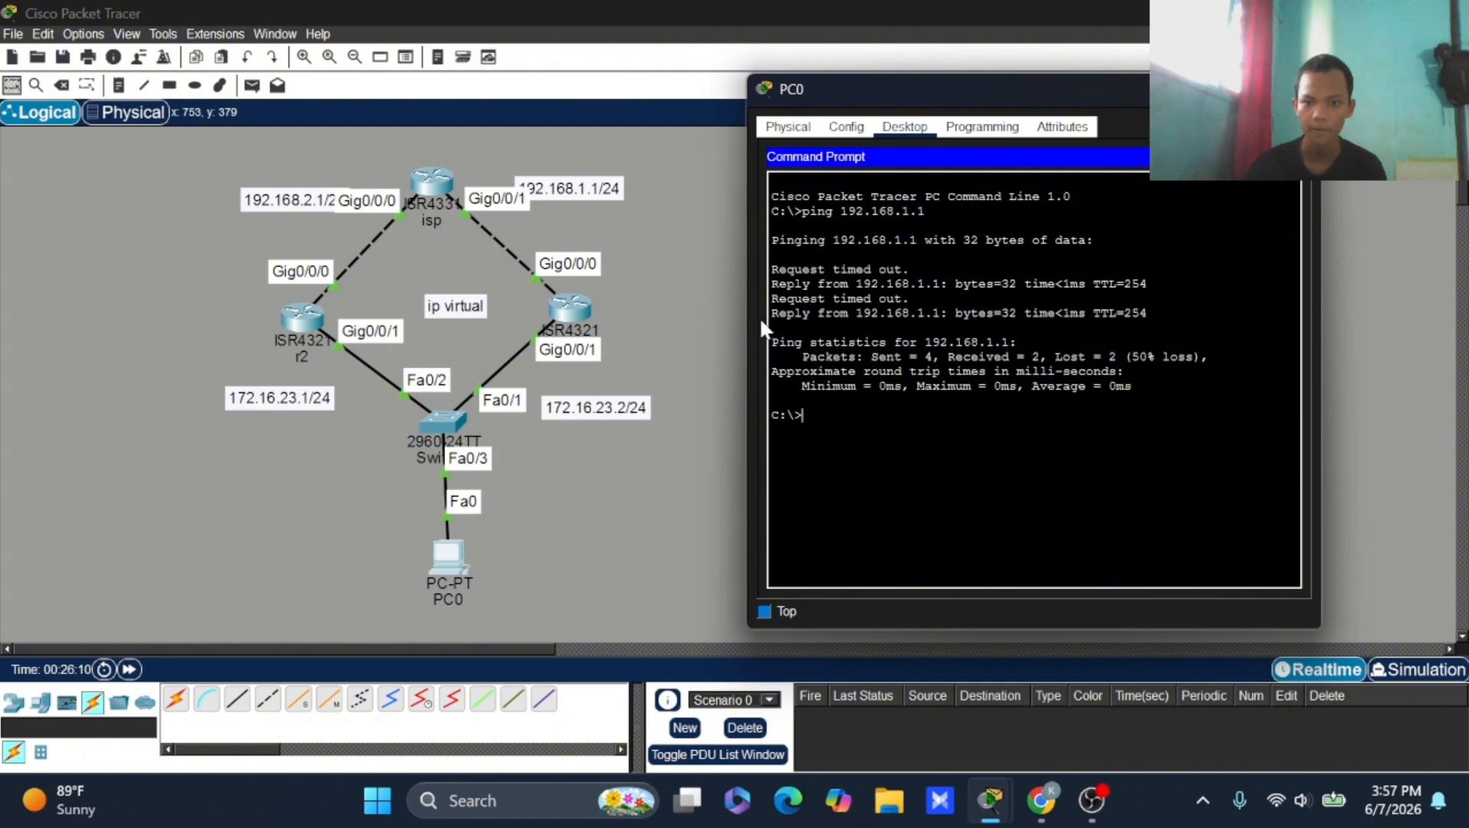
left_click(1298, 89)
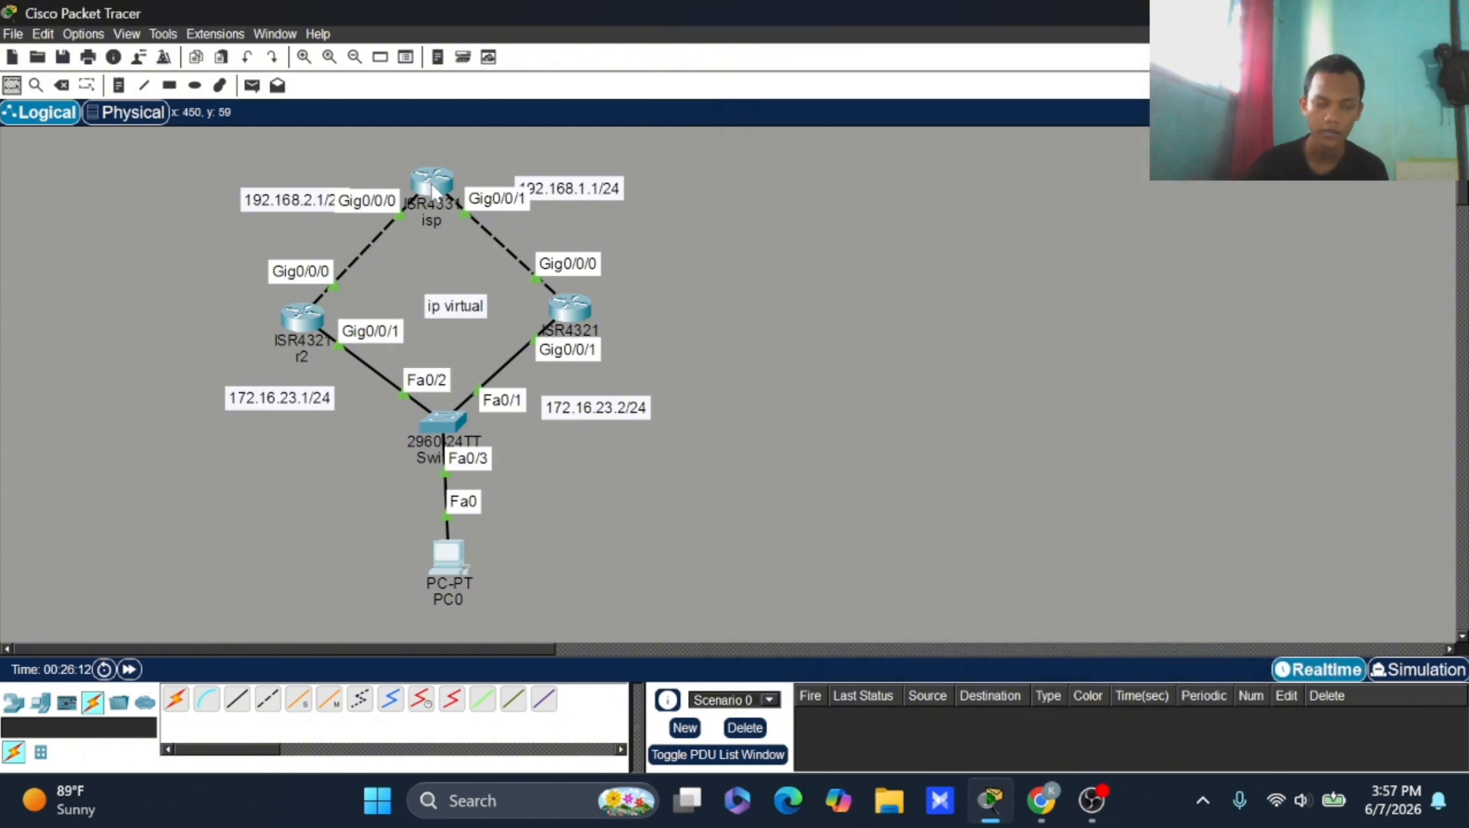
Step: Shift the isp, r1 and r2 routers and the 192.168.1.1/24 label slightly within the topology
left_click_drag(432, 186, 432, 196)
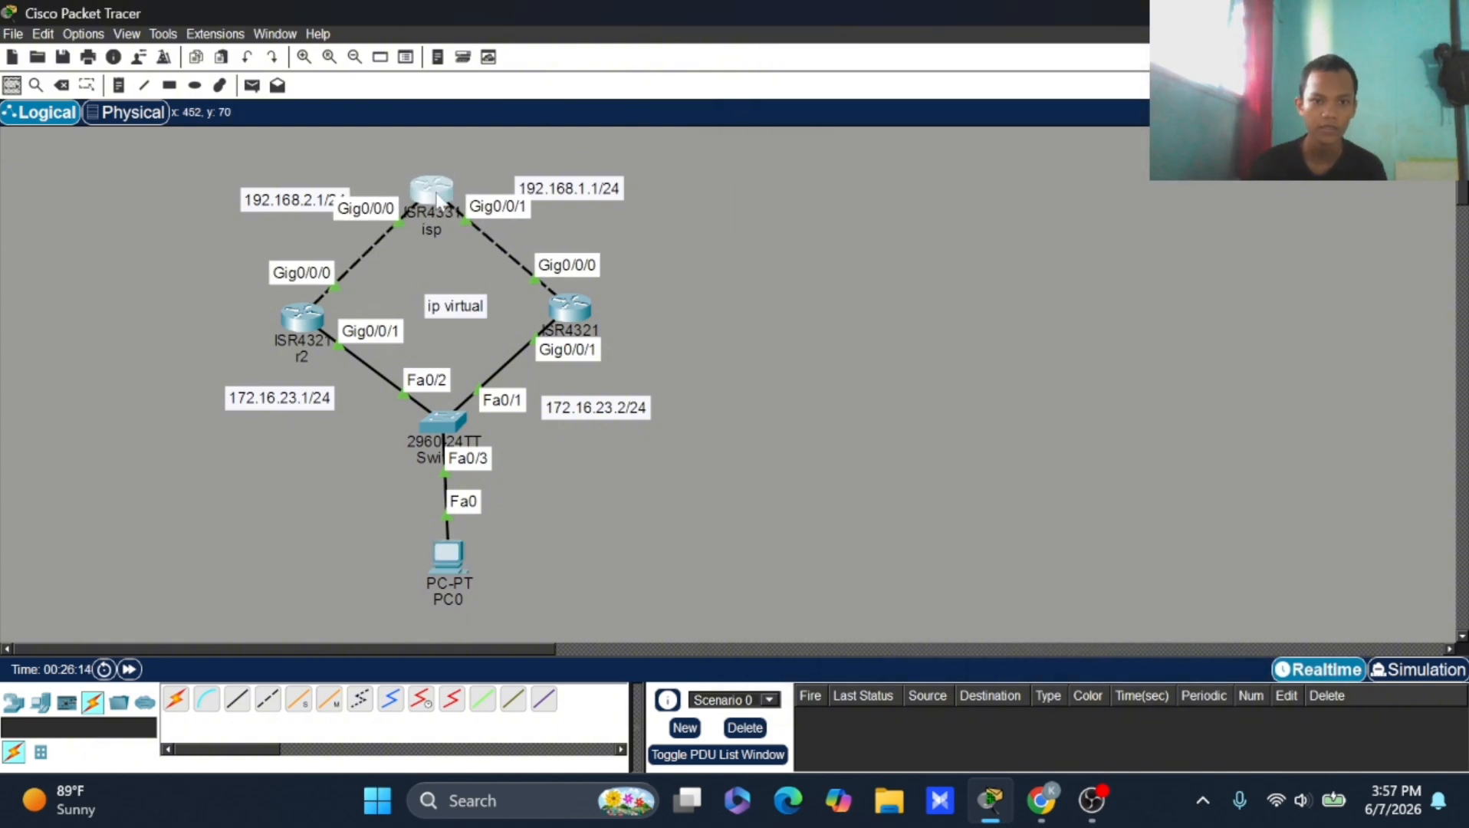
left_click_drag(549, 181, 543, 184)
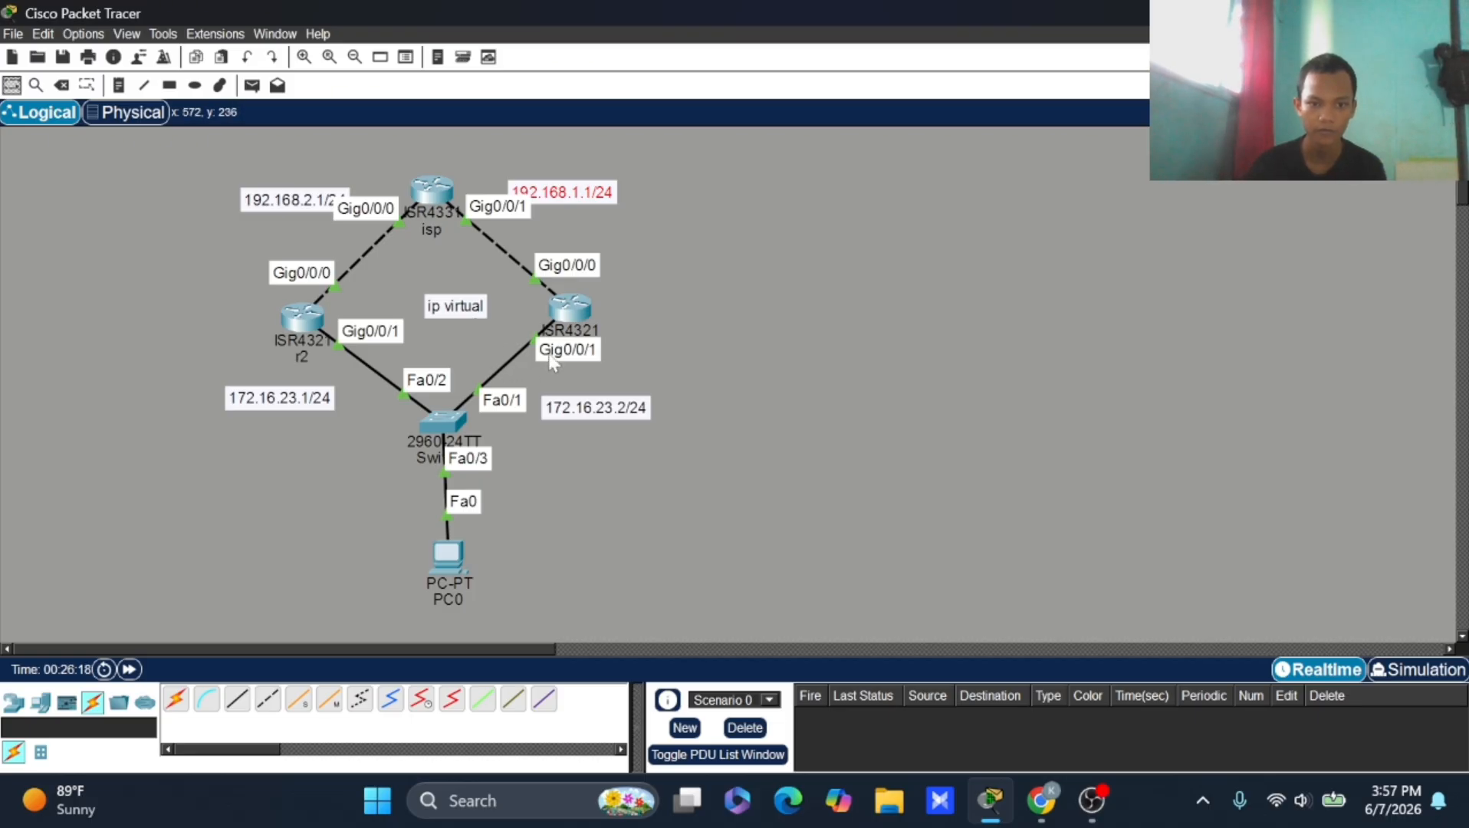
left_click_drag(571, 311, 555, 309)
mouse_move(314, 322)
left_mouse_down()
mouse_move(296, 297)
mouse_move(306, 310)
left_mouse_up()
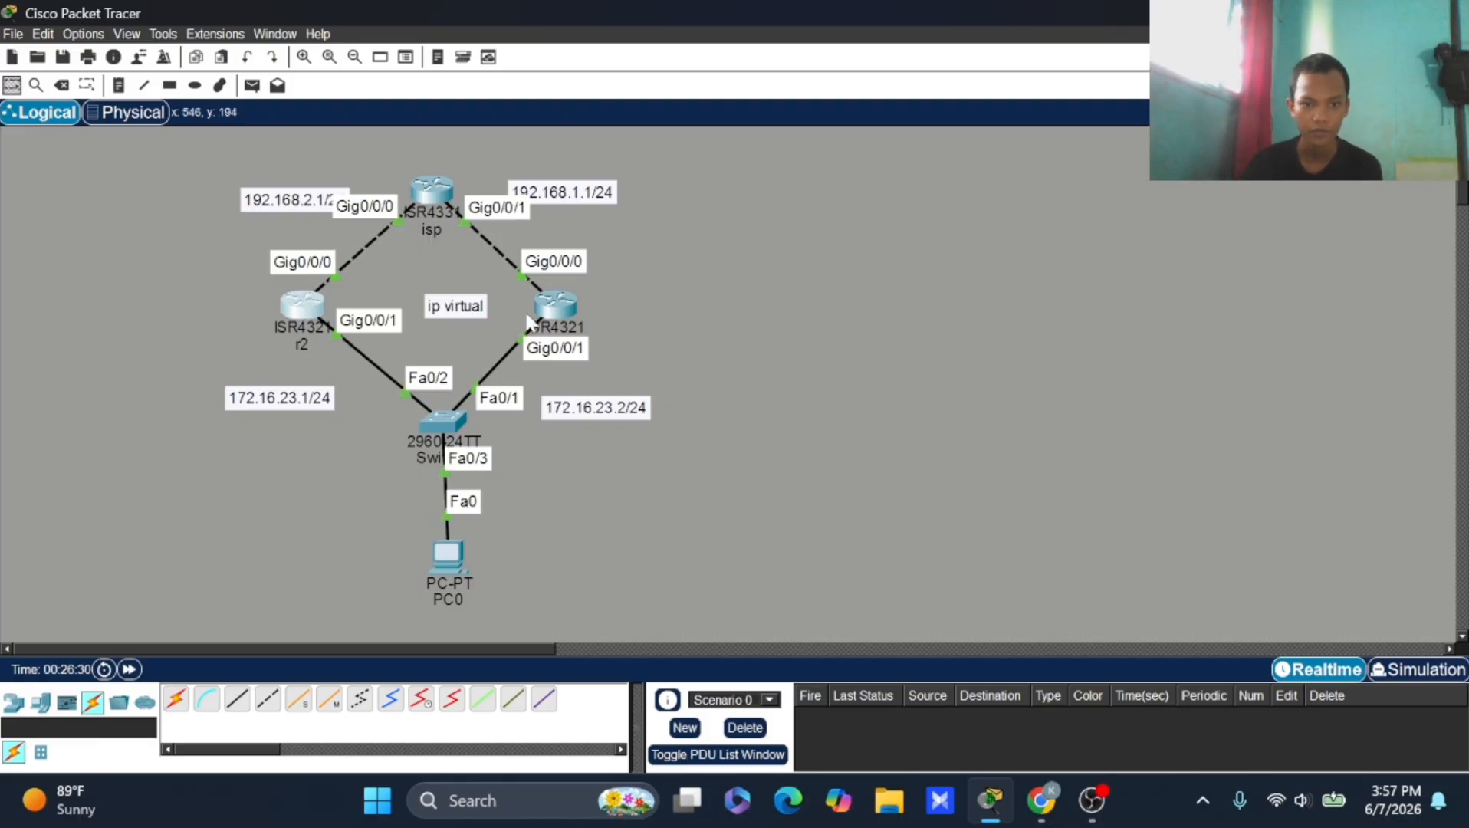
left_click_drag(549, 316, 552, 311)
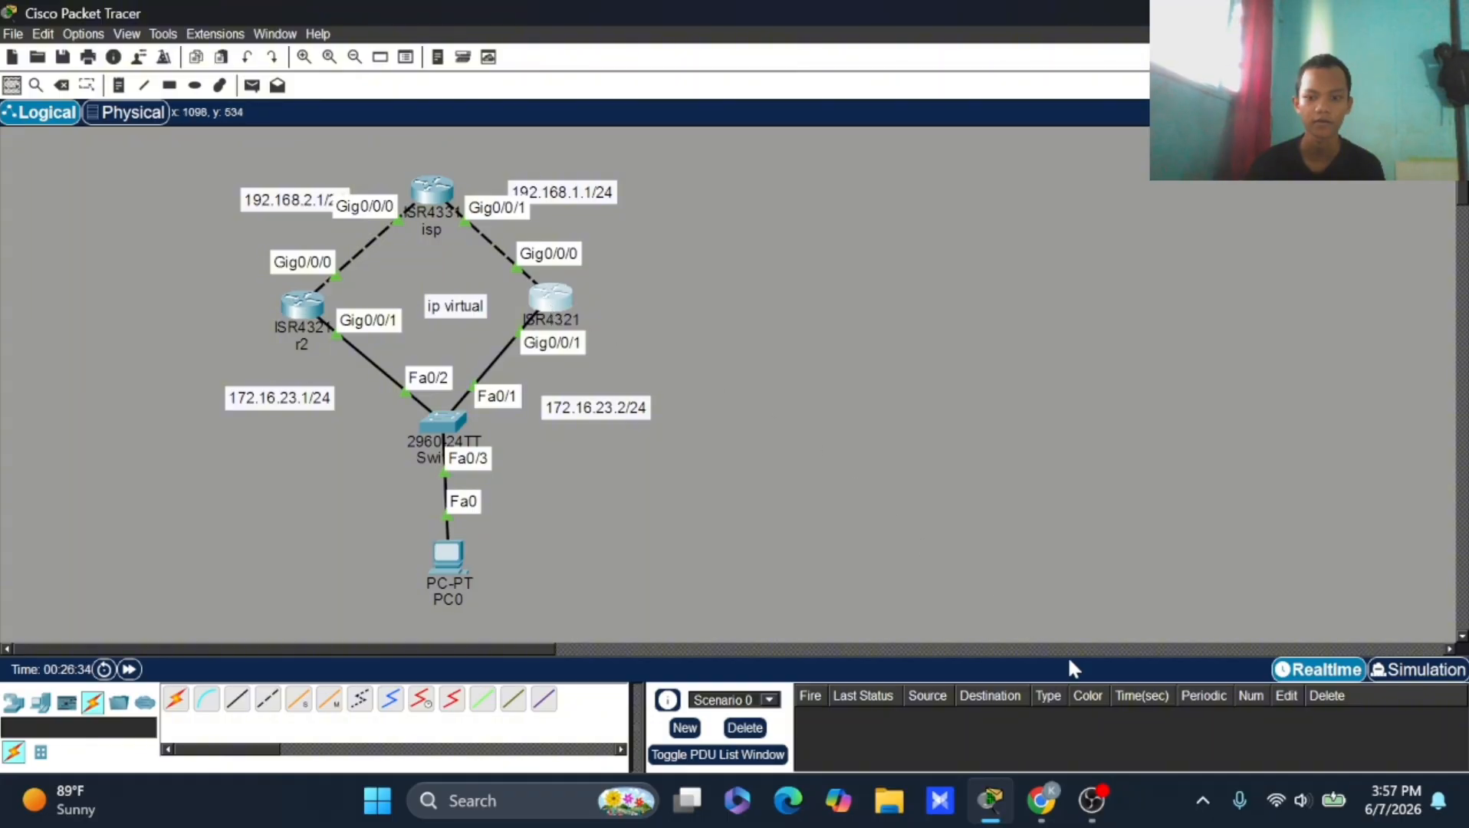